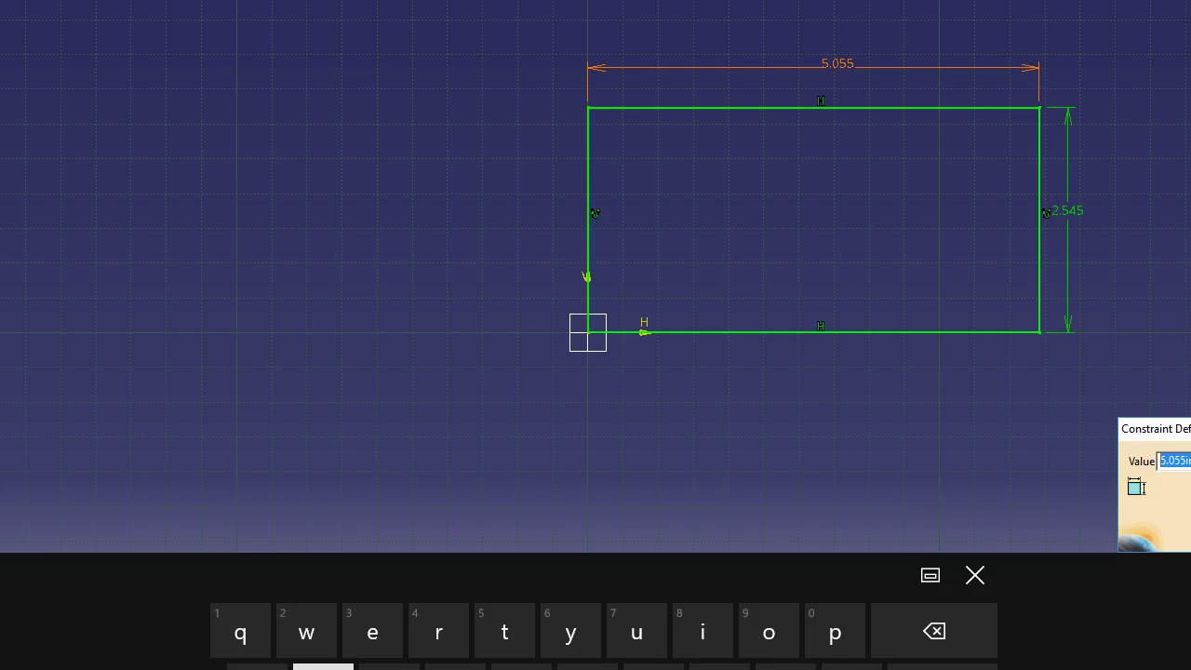
# Set the rectangle's horizontal dimension to 24 in
pyautogui.write('24')
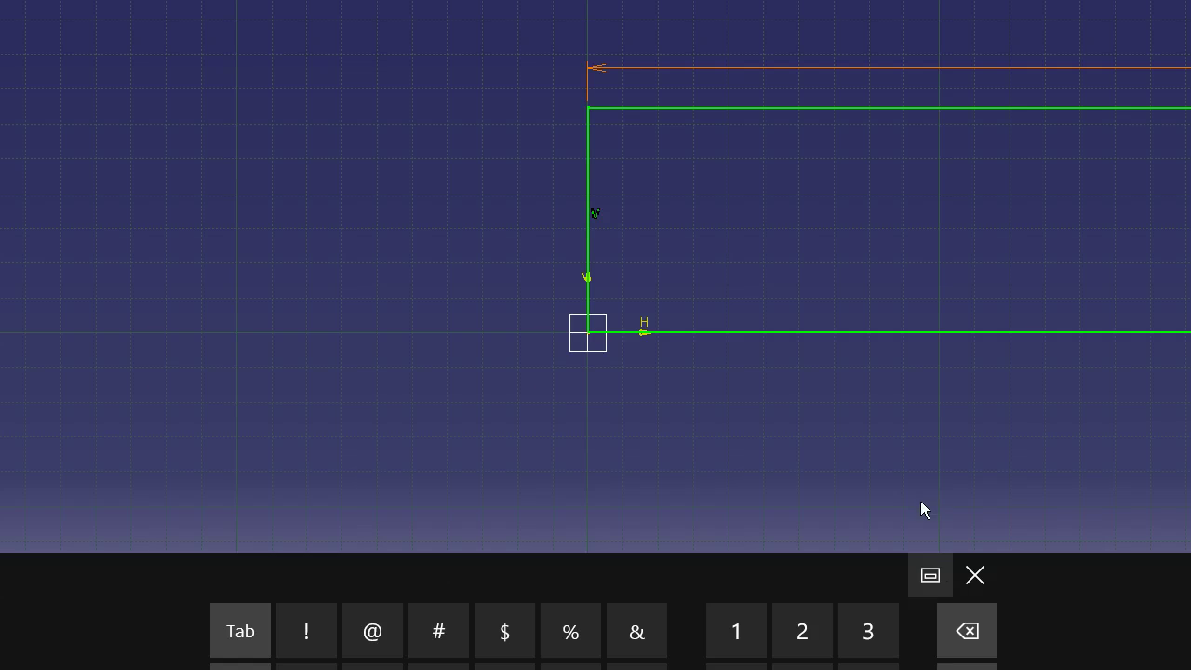
pyautogui.click(973, 574)
pyautogui.moveTo(951, 395)
pyautogui.keyDown('ctrl'); pyautogui.mouseDown(button='middle')
pyautogui.moveTo(938, 410)
pyautogui.moveTo(949, 530)
pyautogui.mouseUp(button='middle'); pyautogui.keyUp('ctrl')
pyautogui.moveTo(996, 390); pyautogui.dragTo(606, 464, button='middle')
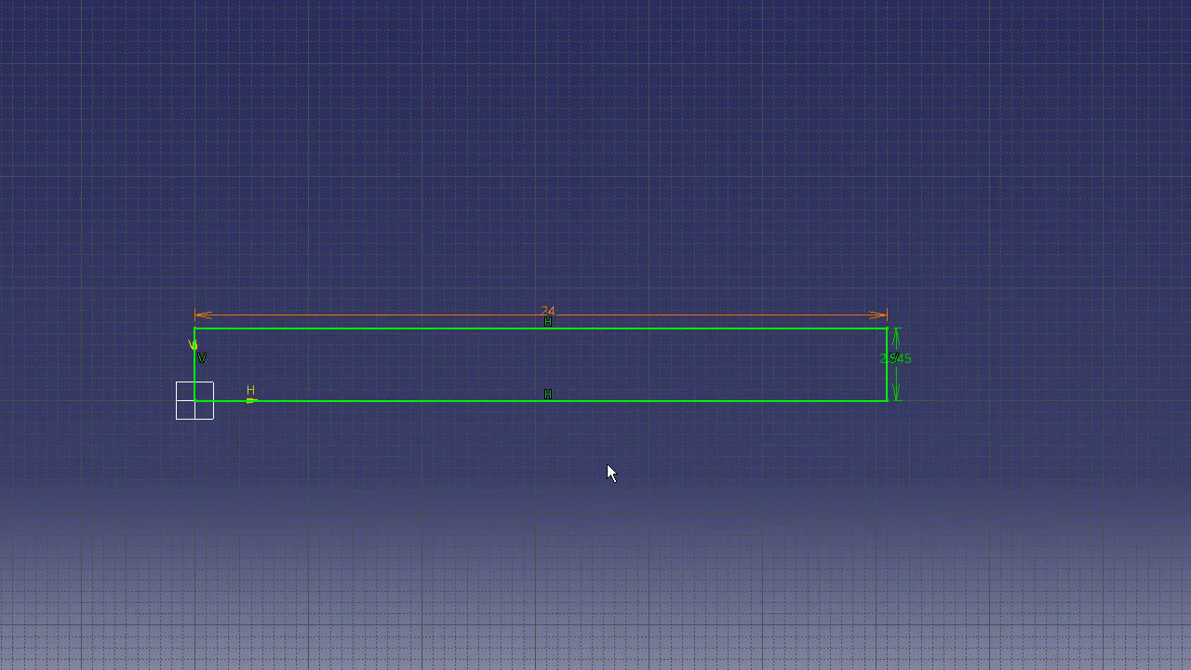
# Set the rectangle's vertical dimension to 8.5 in
pyautogui.doubleClick(897, 358)
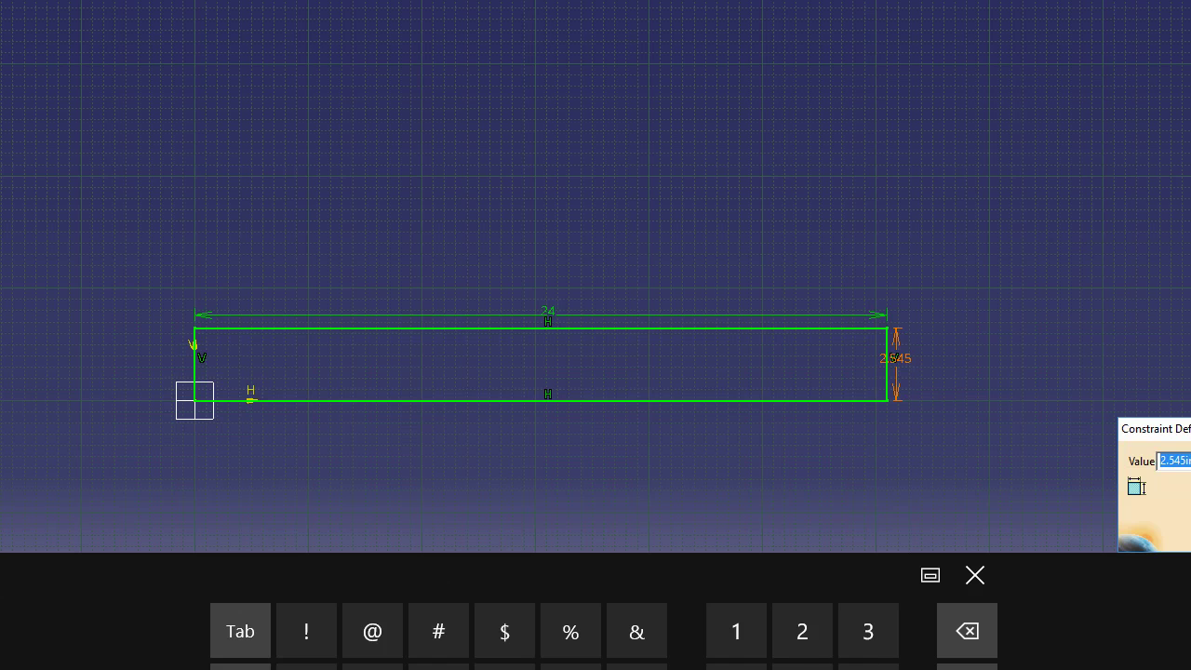
pyautogui.write('8.5')
pyautogui.press('Return')
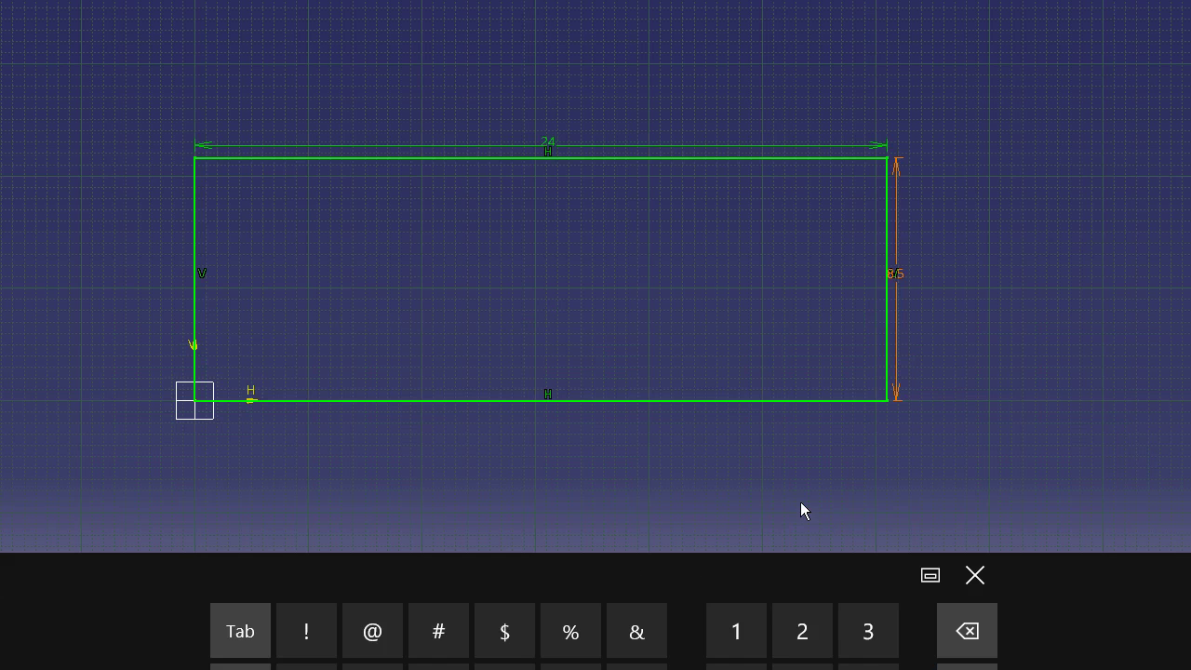
pyautogui.click(975, 575)
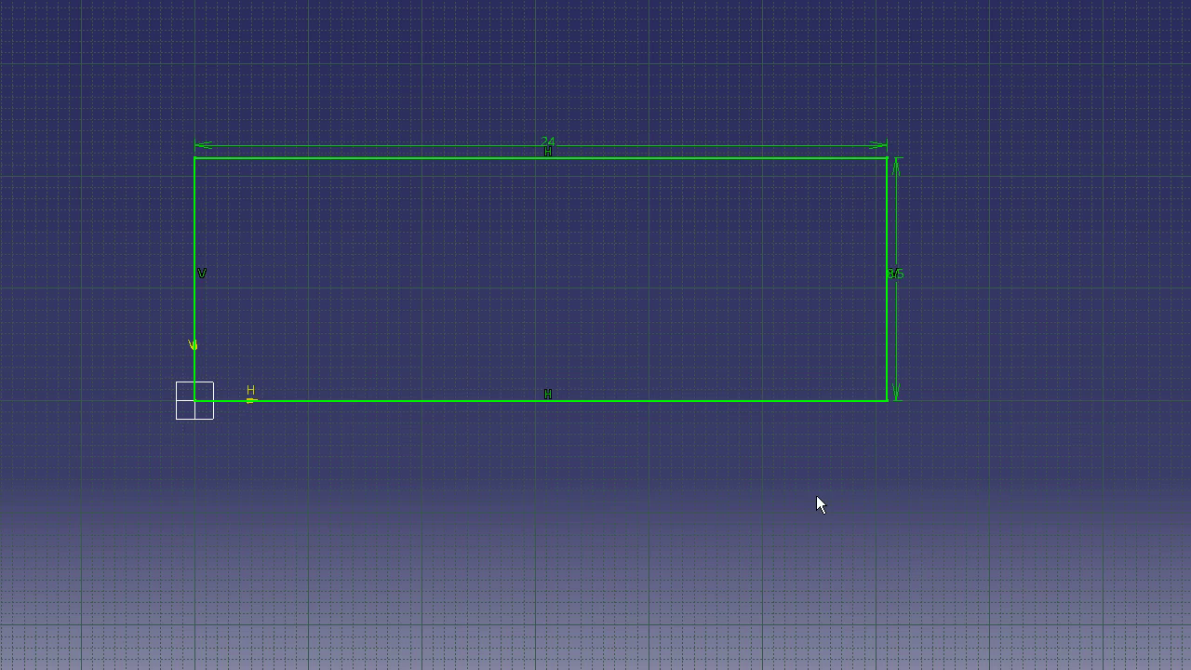
# Set the rectangle's vertical dimension to 8 in
pyautogui.moveTo(781, 514)
pyautogui.mouseDown(button='middle')
pyautogui.moveTo(797, 510)
pyautogui.moveTo(871, 575)
pyautogui.mouseUp(button='middle')
pyautogui.doubleClick(990, 332)
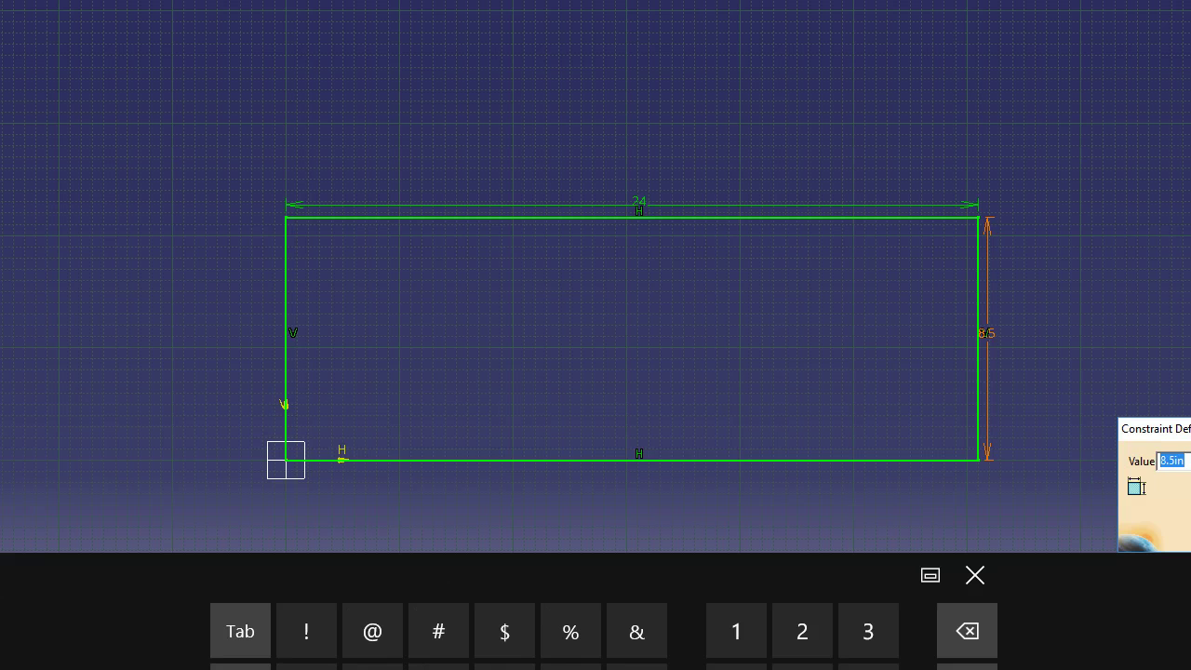
pyautogui.write('6')
pyautogui.press('Return')
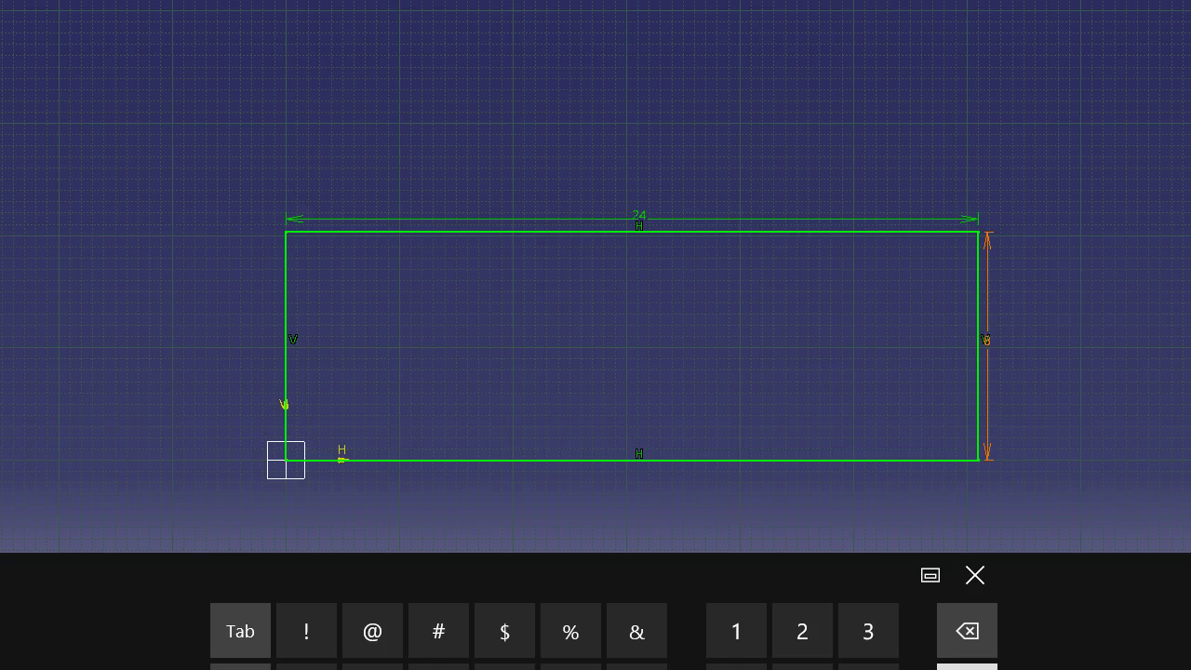
pyautogui.click(959, 573)
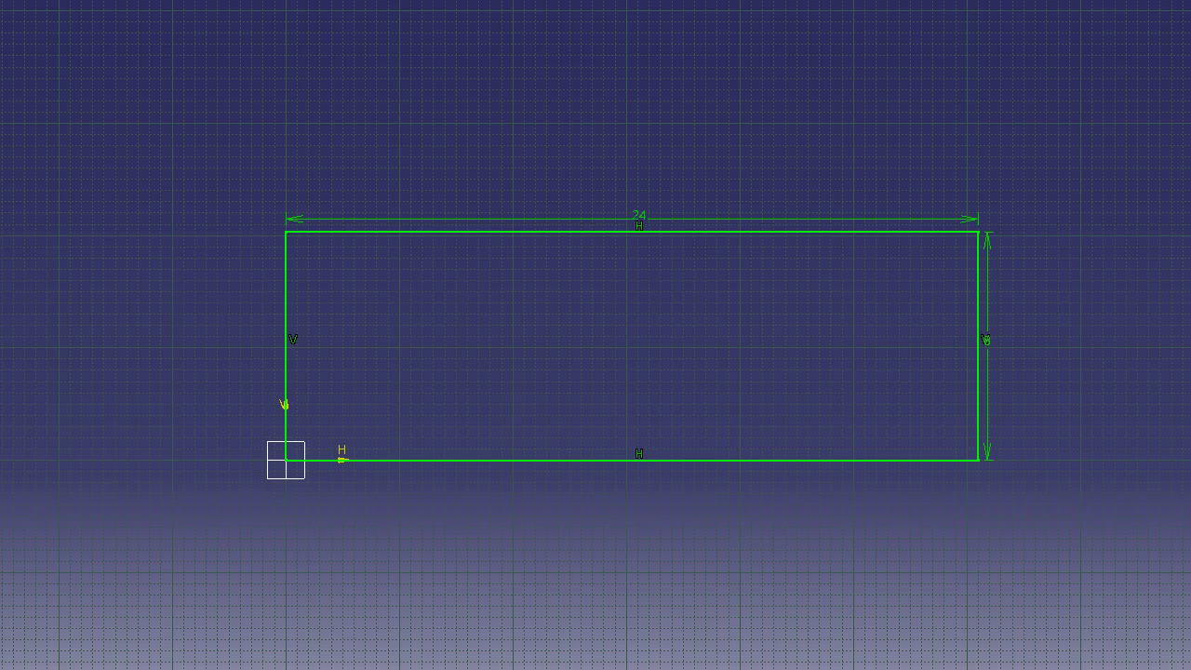
# Sketch a second rectangle about 22.4 in long inside the first, then dimension its height and set it to 7 in
pyautogui.click(311, 434)
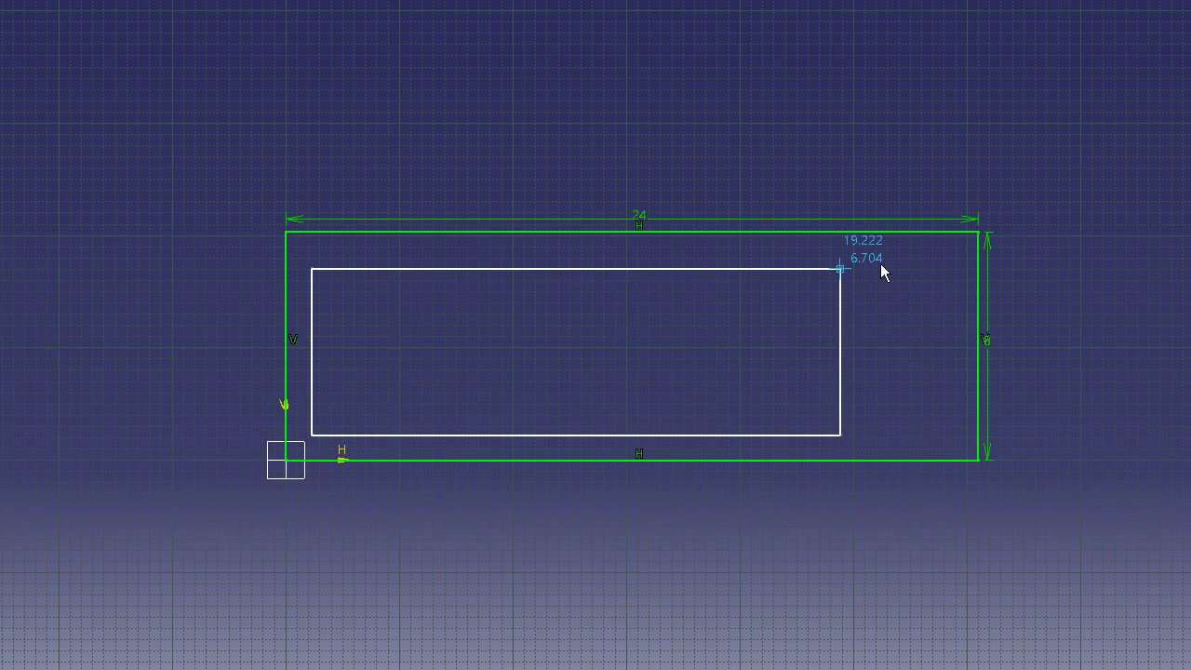
pyautogui.click(957, 259)
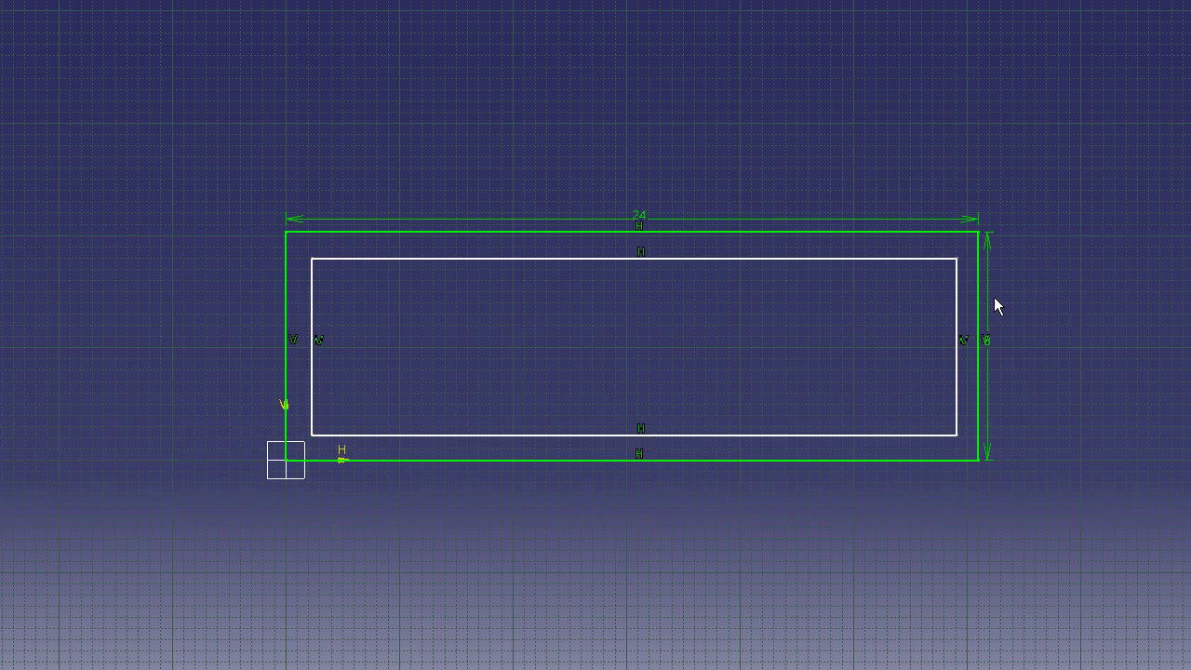
pyautogui.click(958, 325)
pyautogui.click(1043, 331)
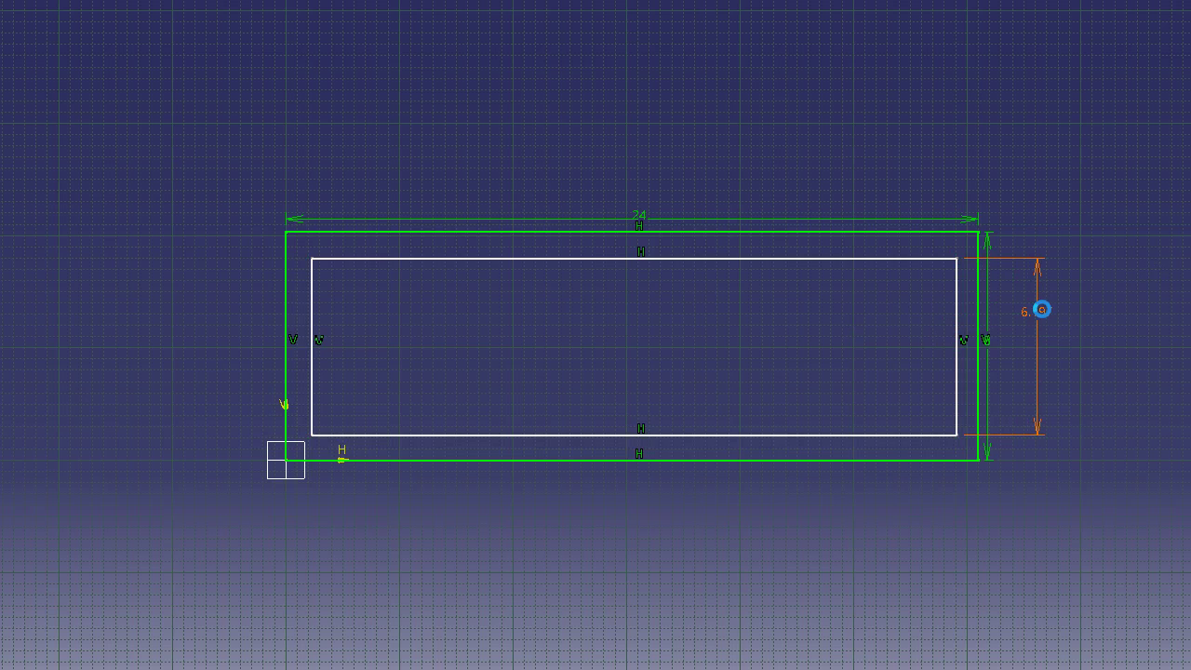
pyautogui.doubleClick(1042, 311)
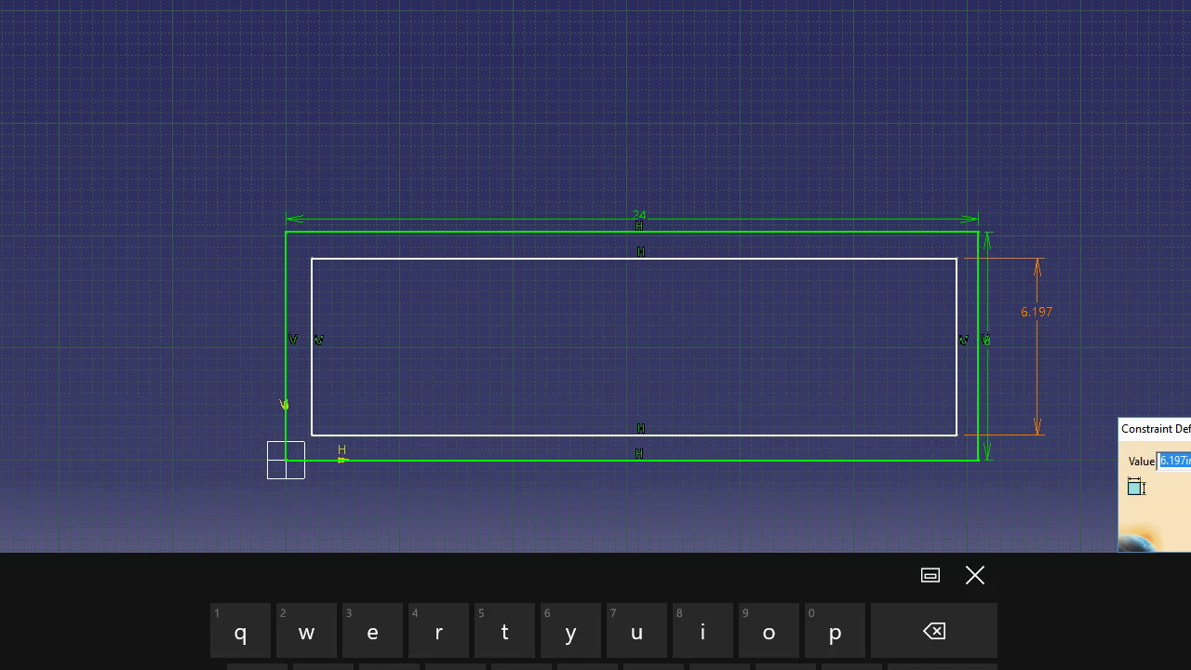
pyautogui.write('7')
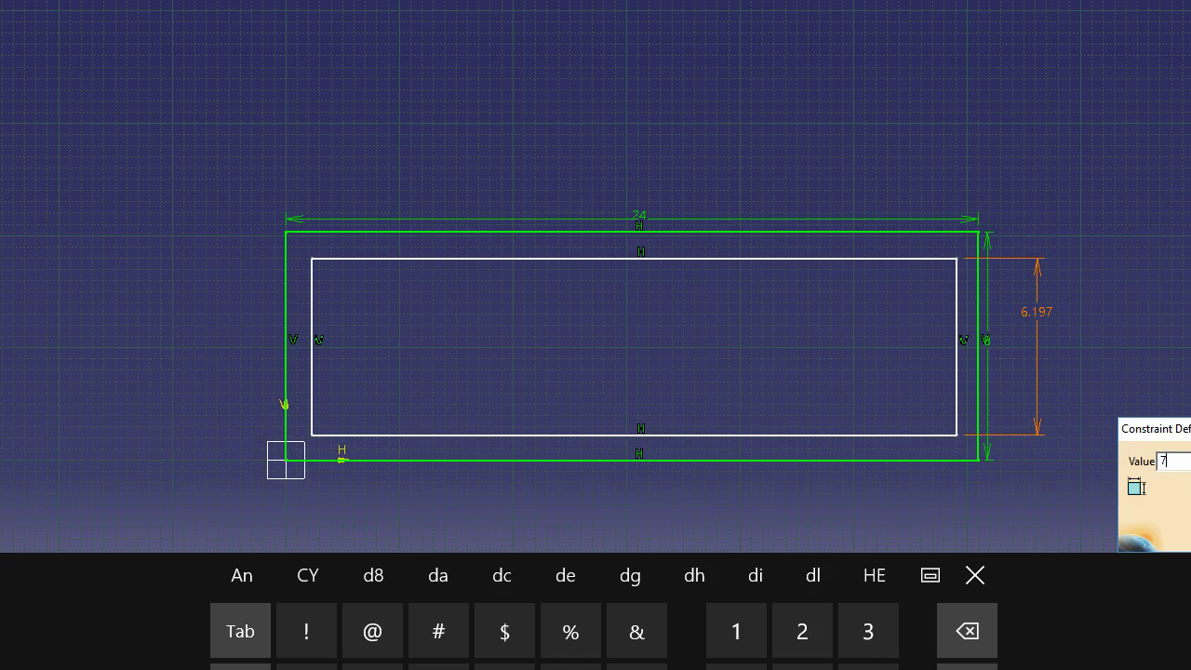
pyautogui.click(968, 666)
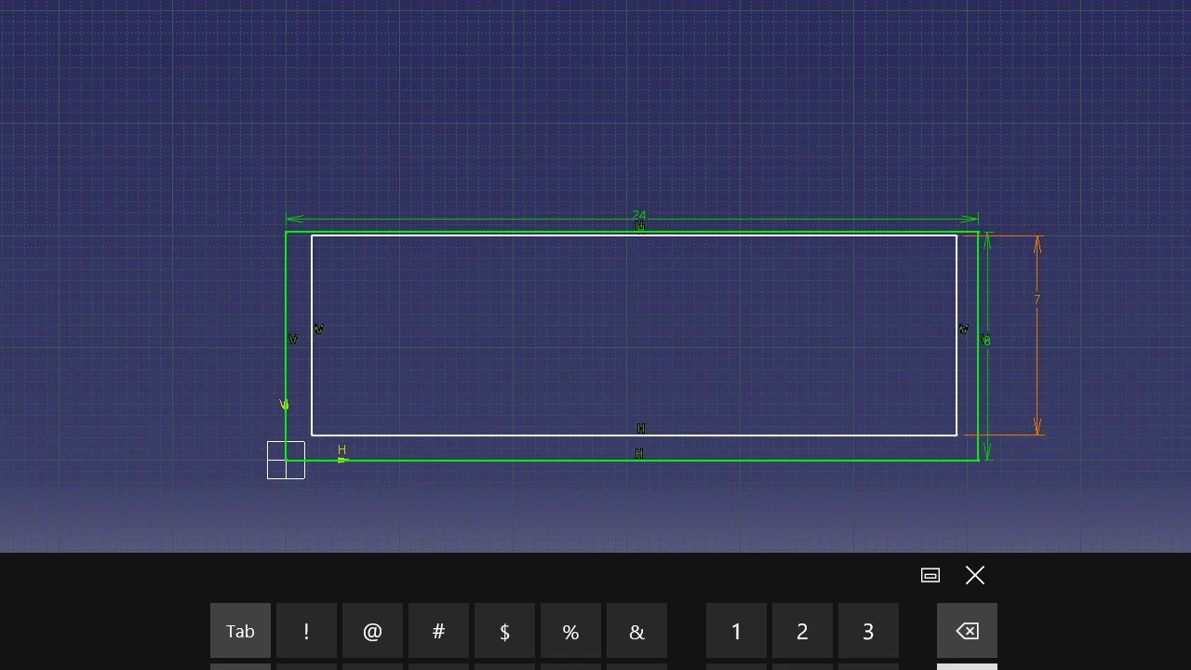
pyautogui.click(988, 580)
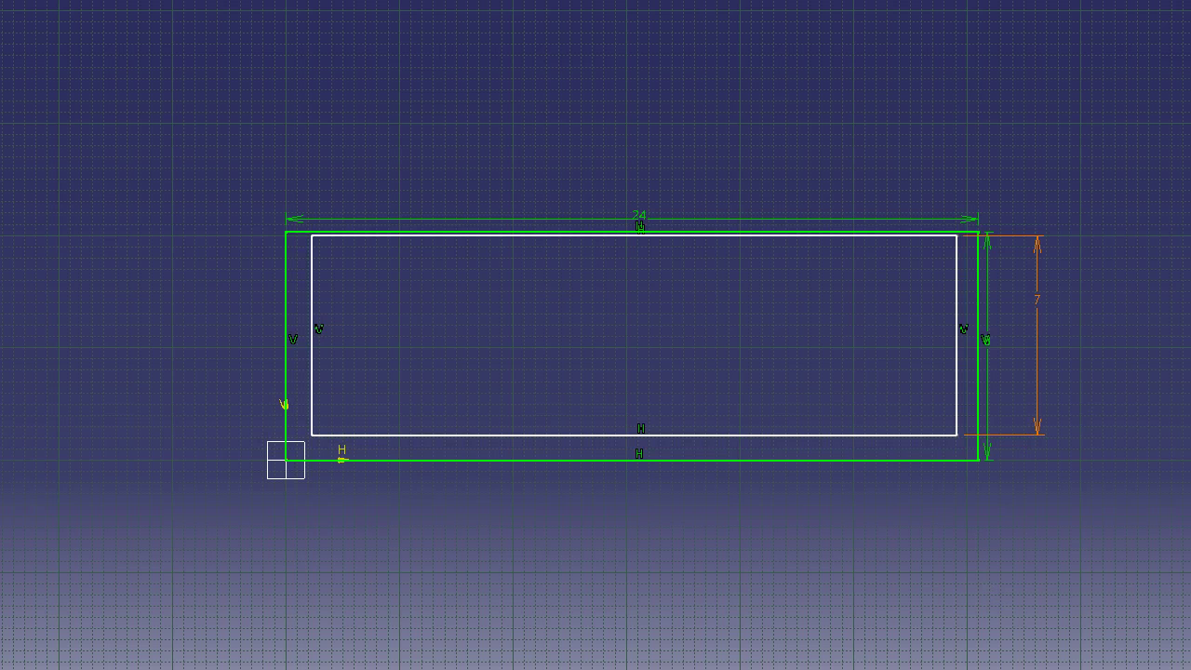
# Dimension the gap between the lower edges of the inner and outer rectangles and set it to 1 in
pyautogui.click(857, 274)
pyautogui.click(870, 434)
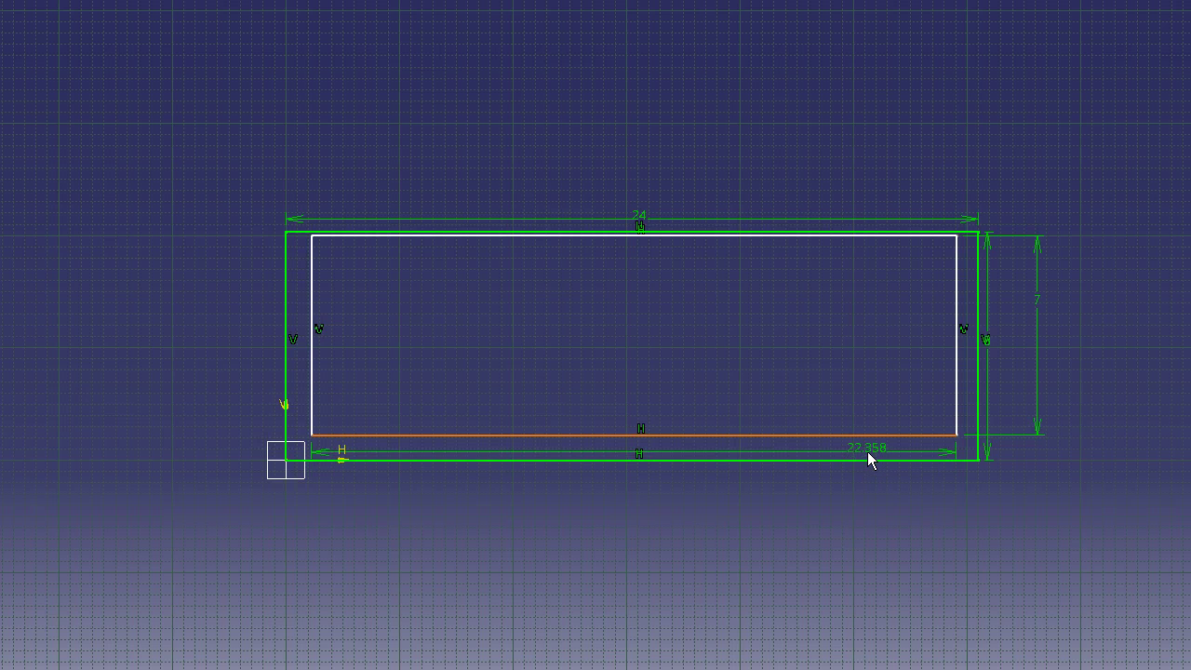
pyautogui.click(866, 457)
pyautogui.click(853, 513)
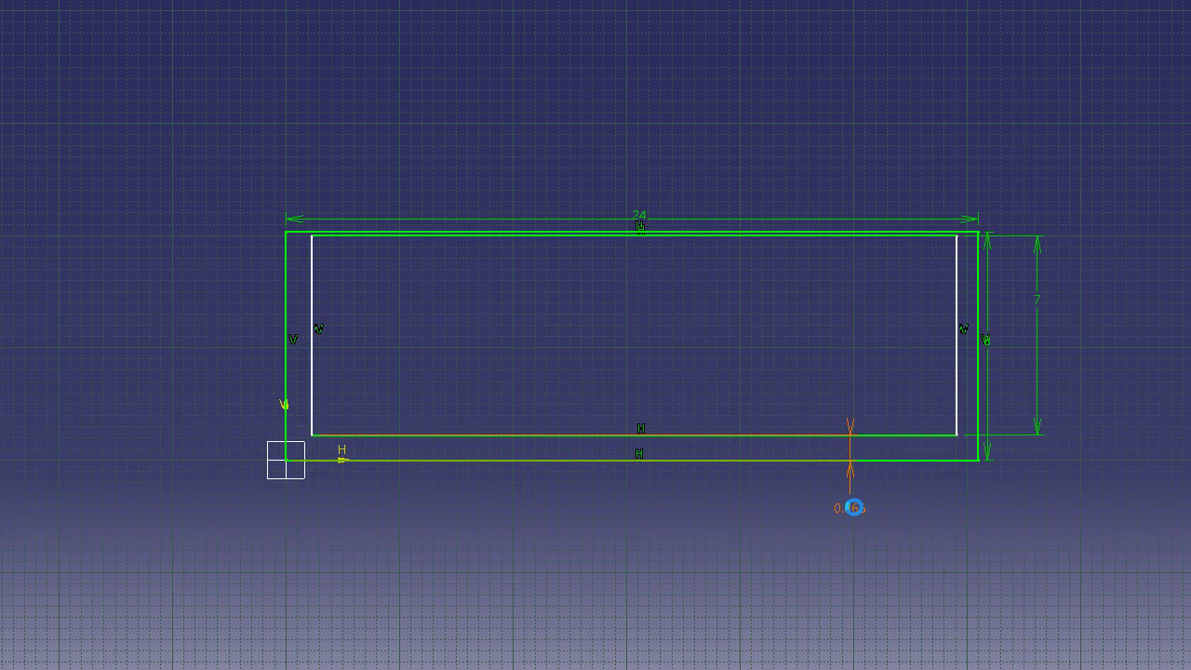
pyautogui.doubleClick(850, 508)
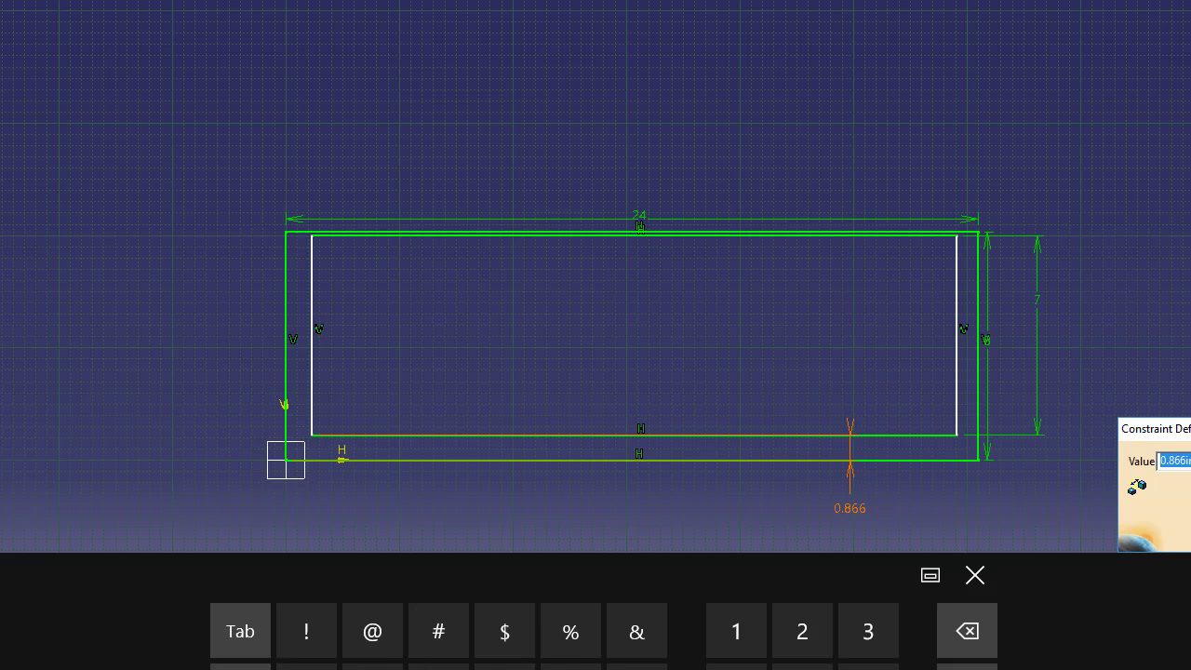
pyautogui.click(736, 631)
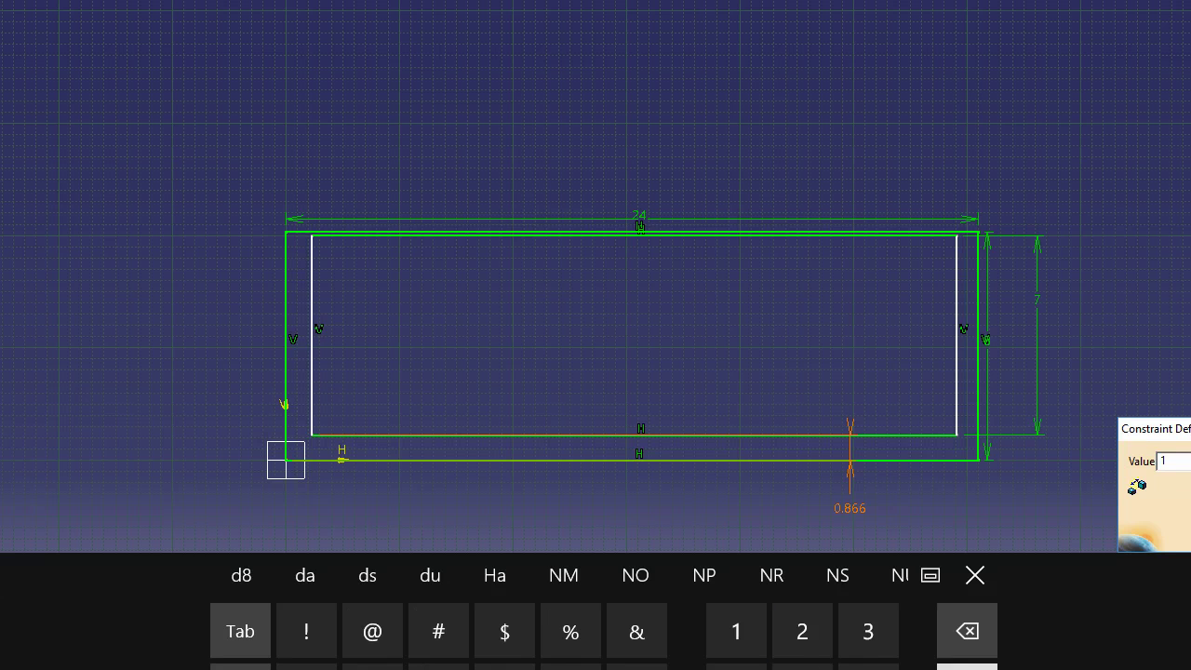
pyautogui.press('Return')
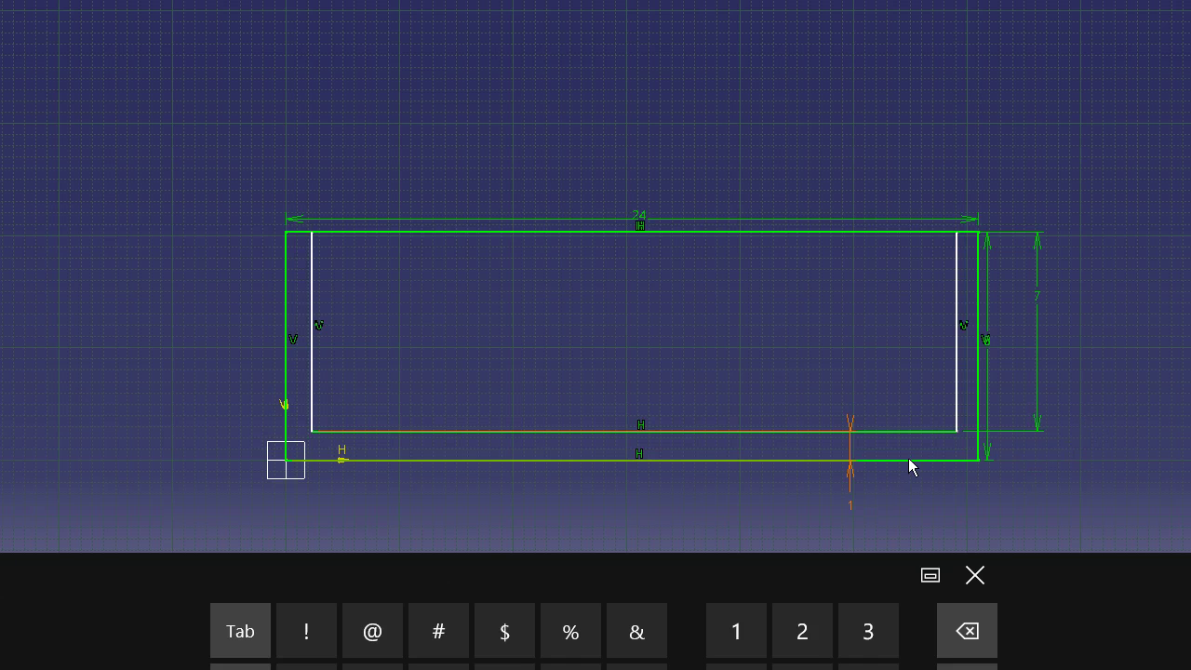
# Set the gap between the two rectangles' lower edges to 0.5 in
pyautogui.doubleClick(851, 507)
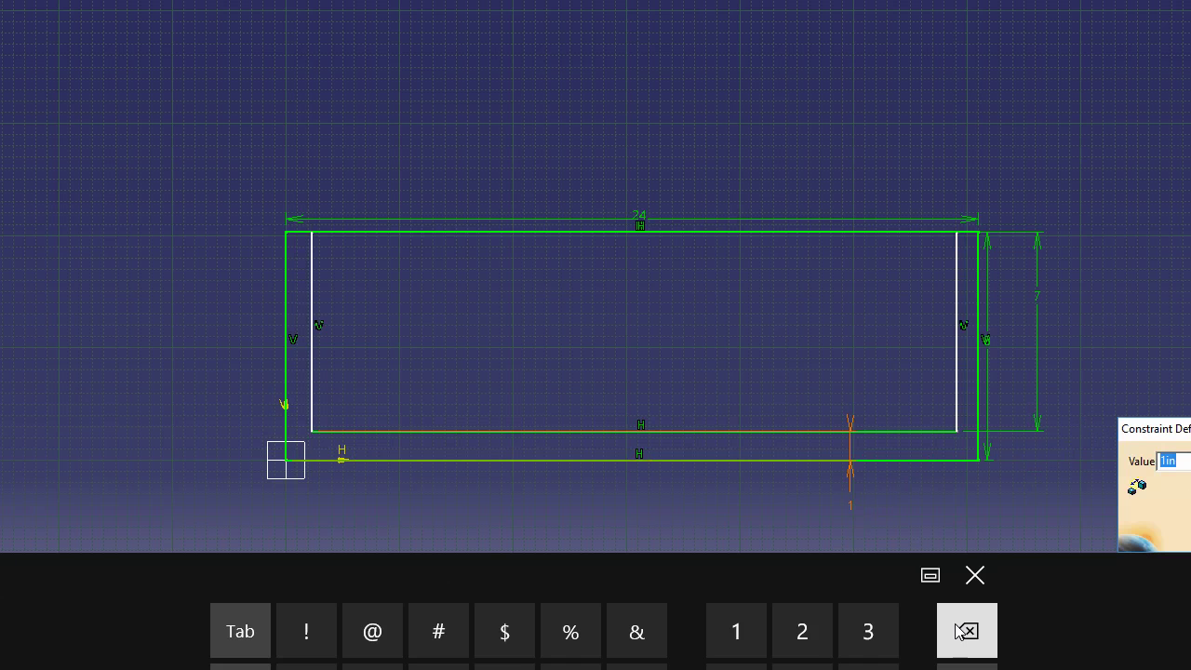
pyautogui.write('0.5')
pyautogui.press('Return')
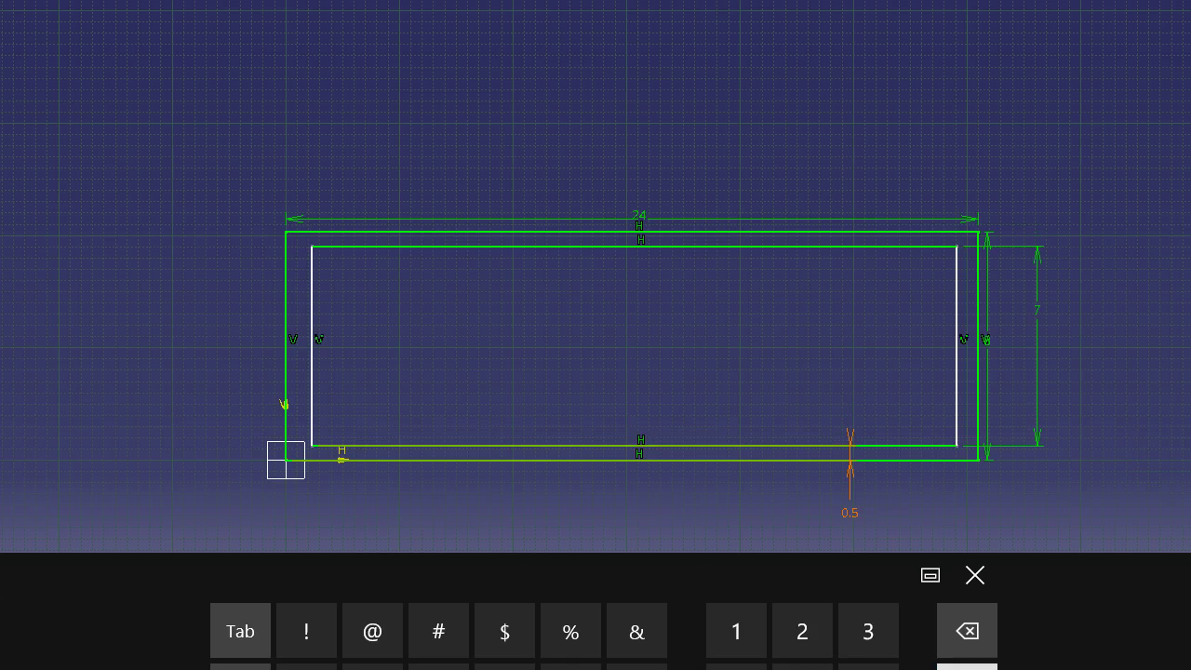
pyautogui.click(964, 510)
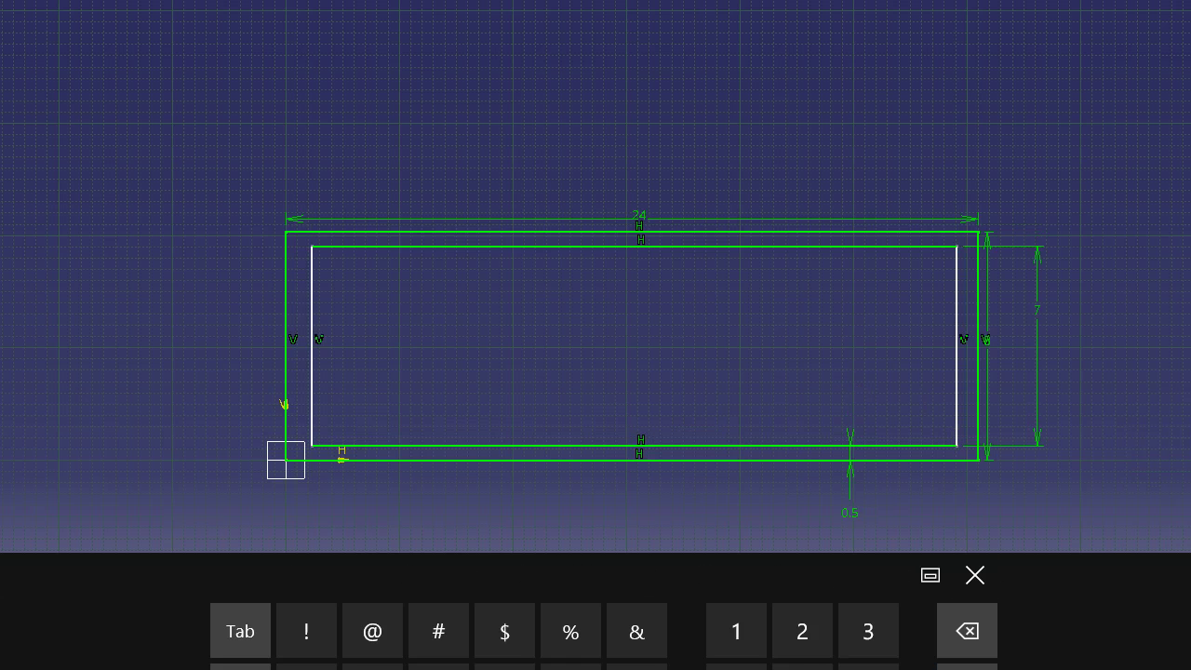
# Dimension the gap between the right-hand edges of the two rectangles and set it to 0.5 in
pyautogui.click(959, 364)
pyautogui.click(983, 372)
pyautogui.click(920, 356)
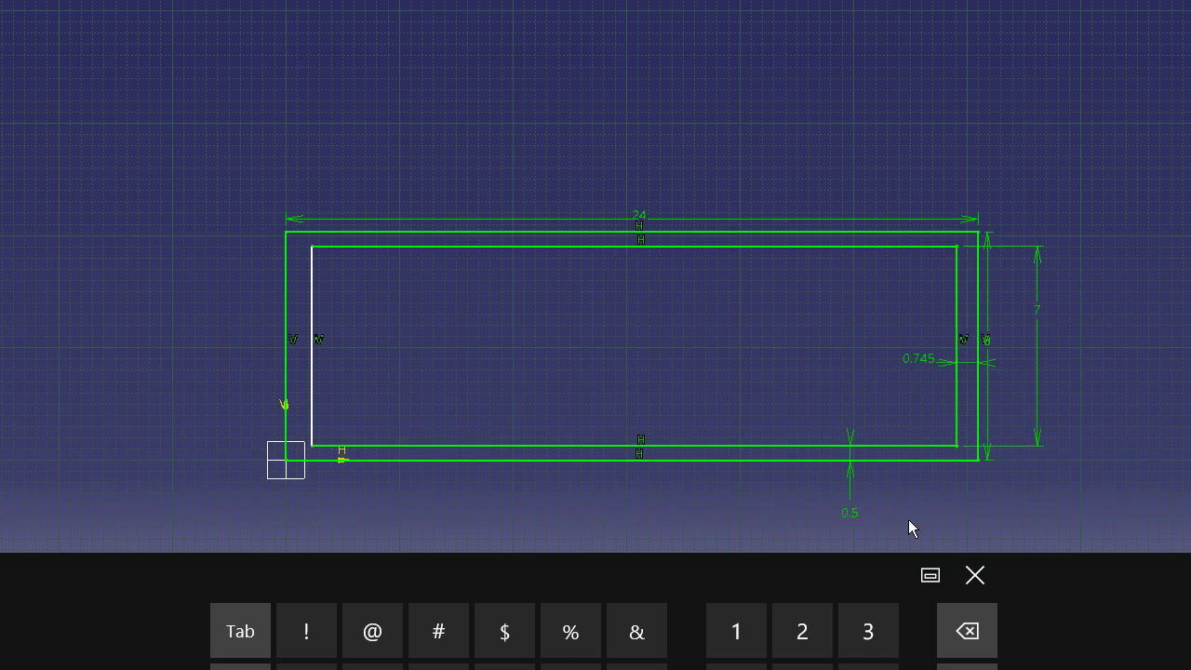
pyautogui.doubleClick(919, 357)
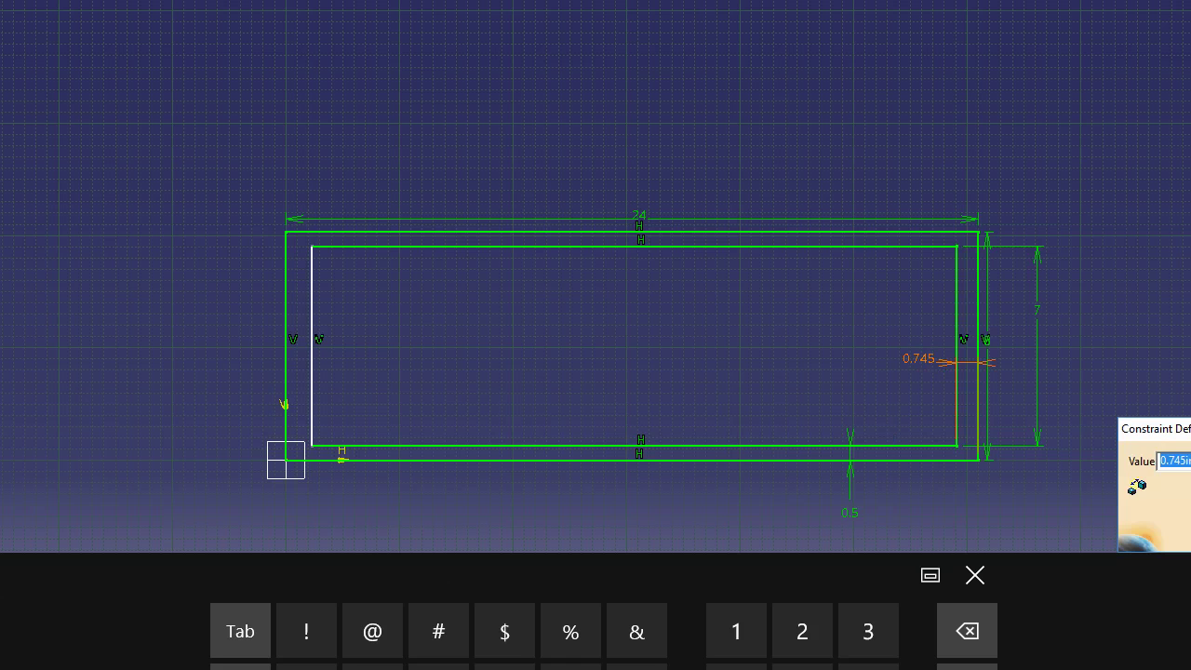
pyautogui.write('.5')
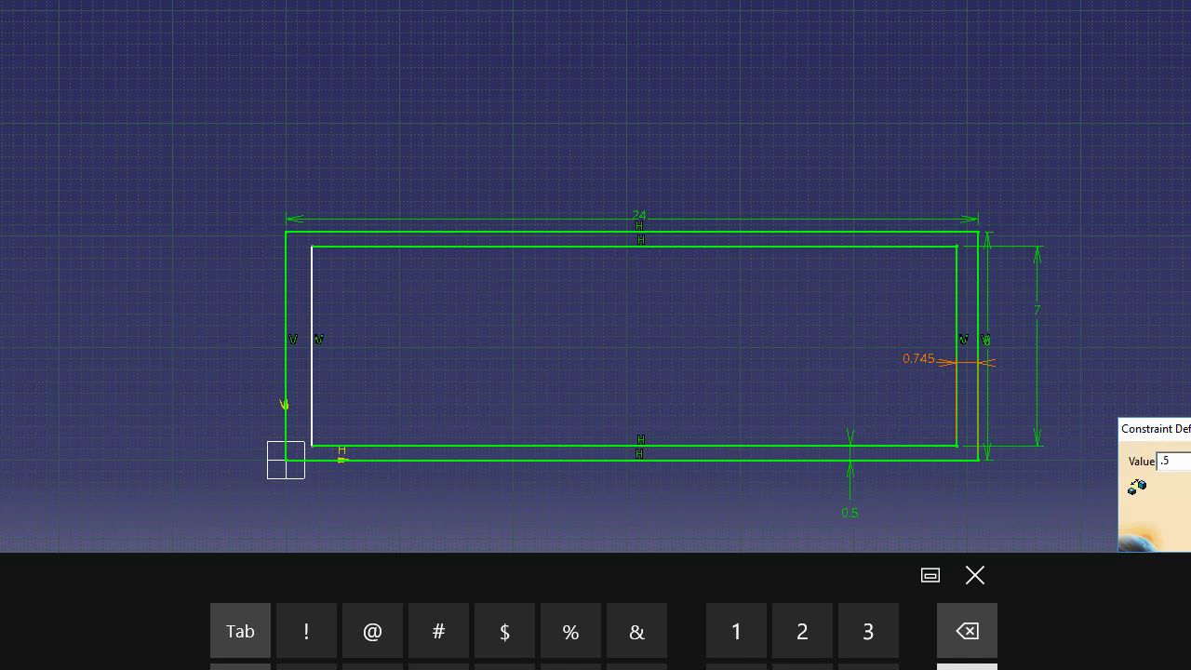
pyautogui.press('Return')
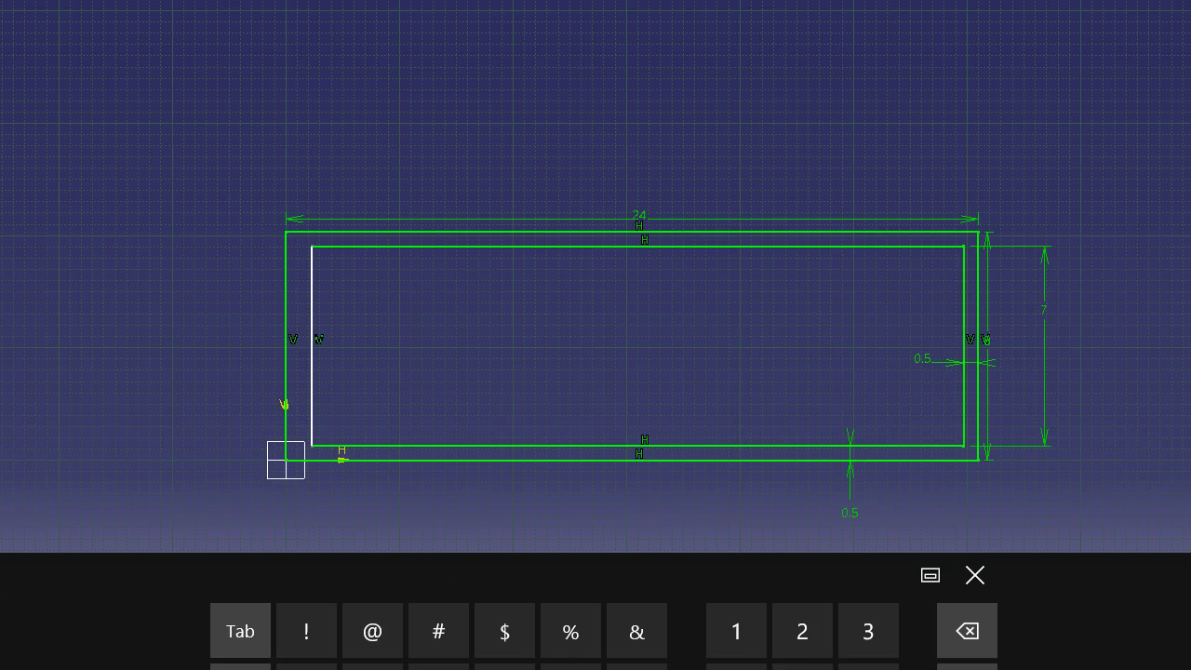
# Dimension the inner rectangle's length along its upper edge and set it to 23 in
pyautogui.click(819, 249)
pyautogui.click(731, 162)
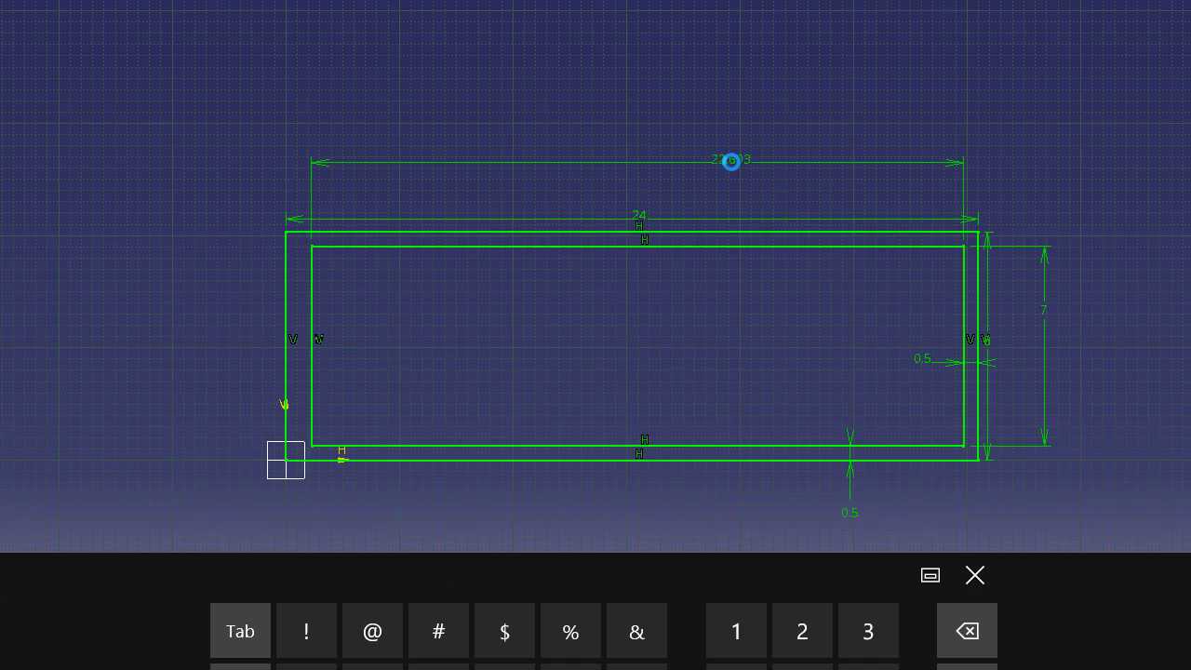
pyautogui.doubleClick(732, 162)
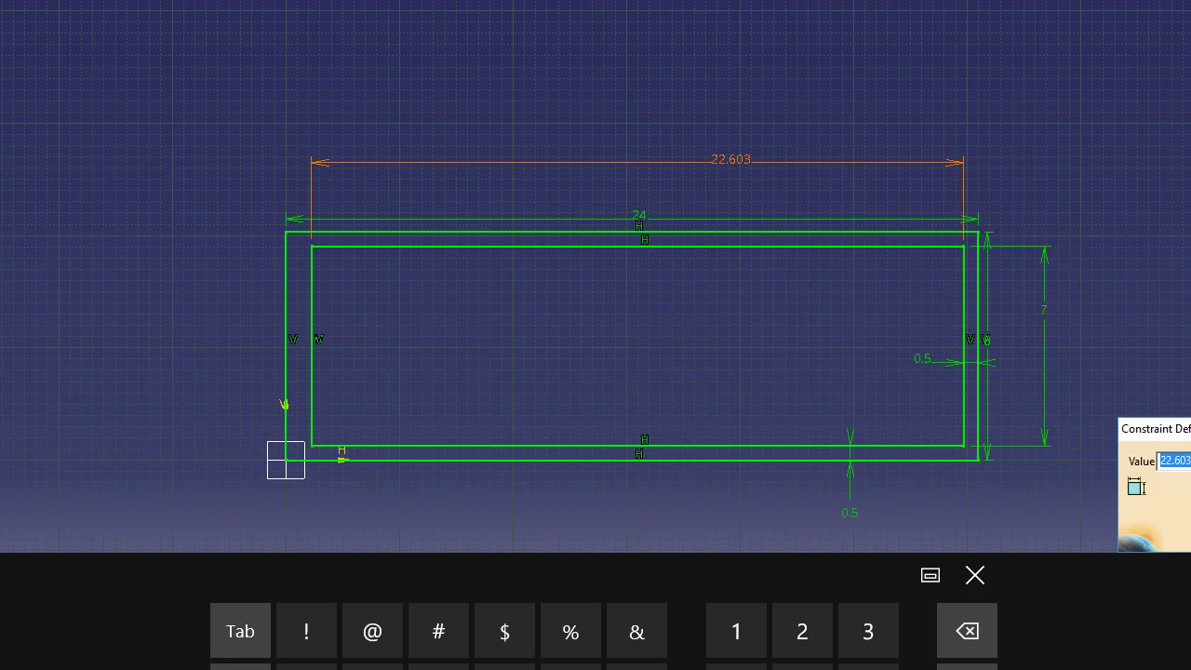
pyautogui.click(802, 632)
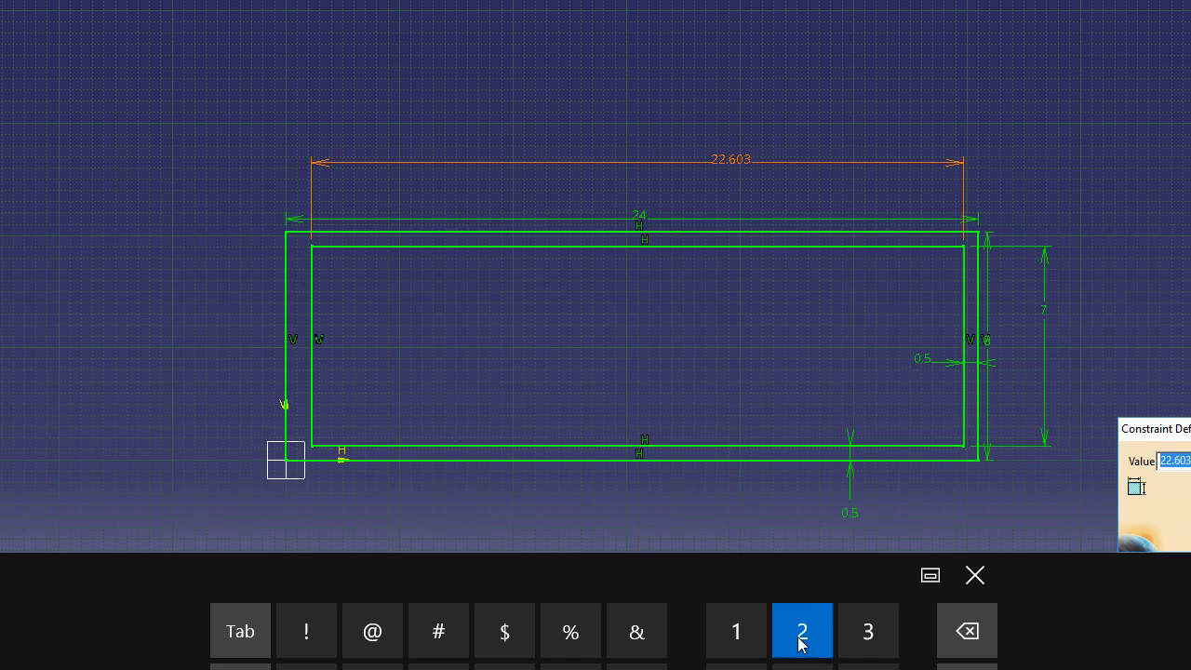
pyautogui.click(868, 631)
pyautogui.click(966, 666)
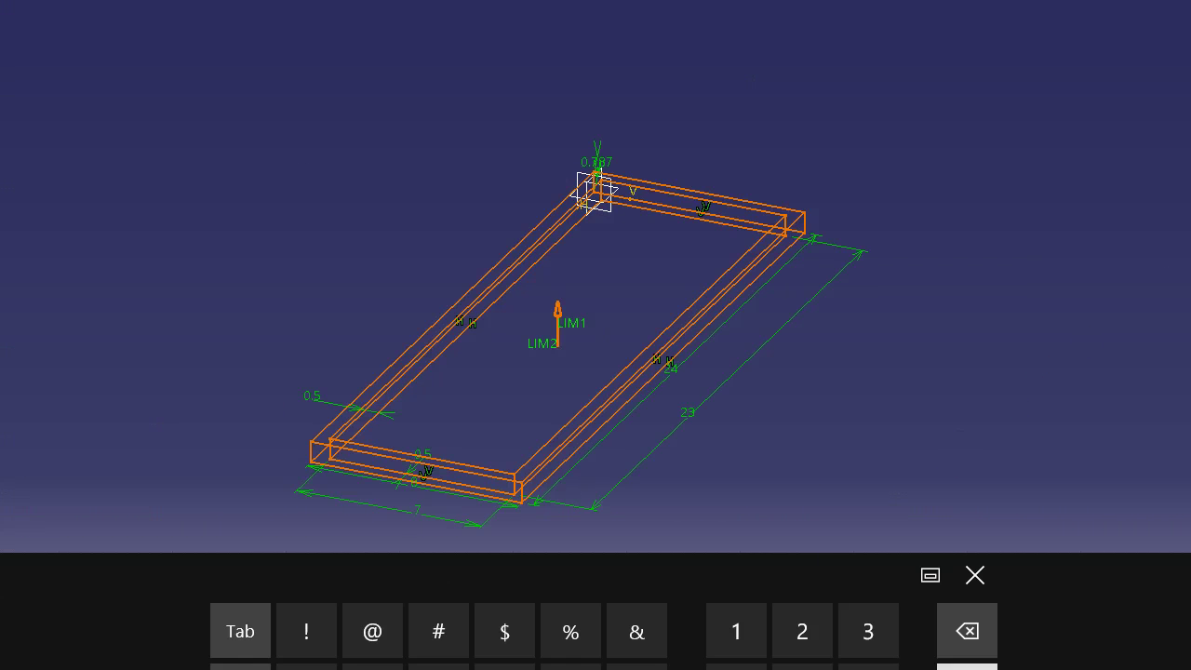
# Set the pad thickness and extrude the two-rectangle profile into a solid rectangular frame
pyautogui.write('.')
pyautogui.press('Return')
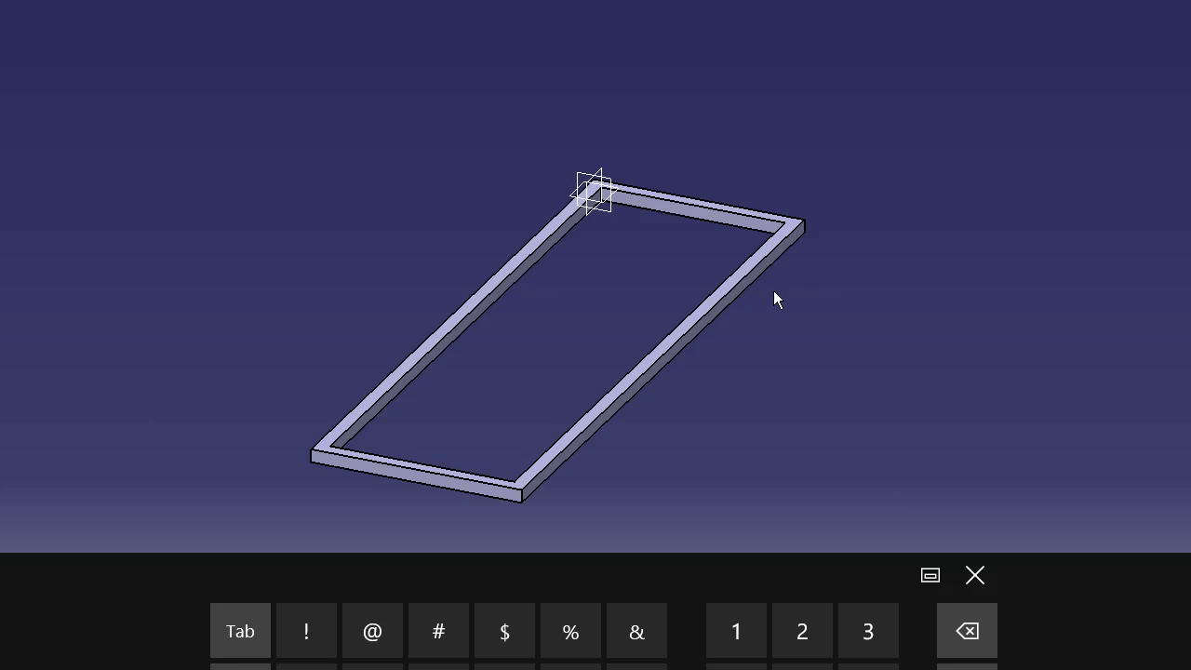
# Open a sketch on the outer face of the frame's short end, farthest from the origin
pyautogui.moveTo(734, 348); pyautogui.dragTo(697, 455, button='middle')
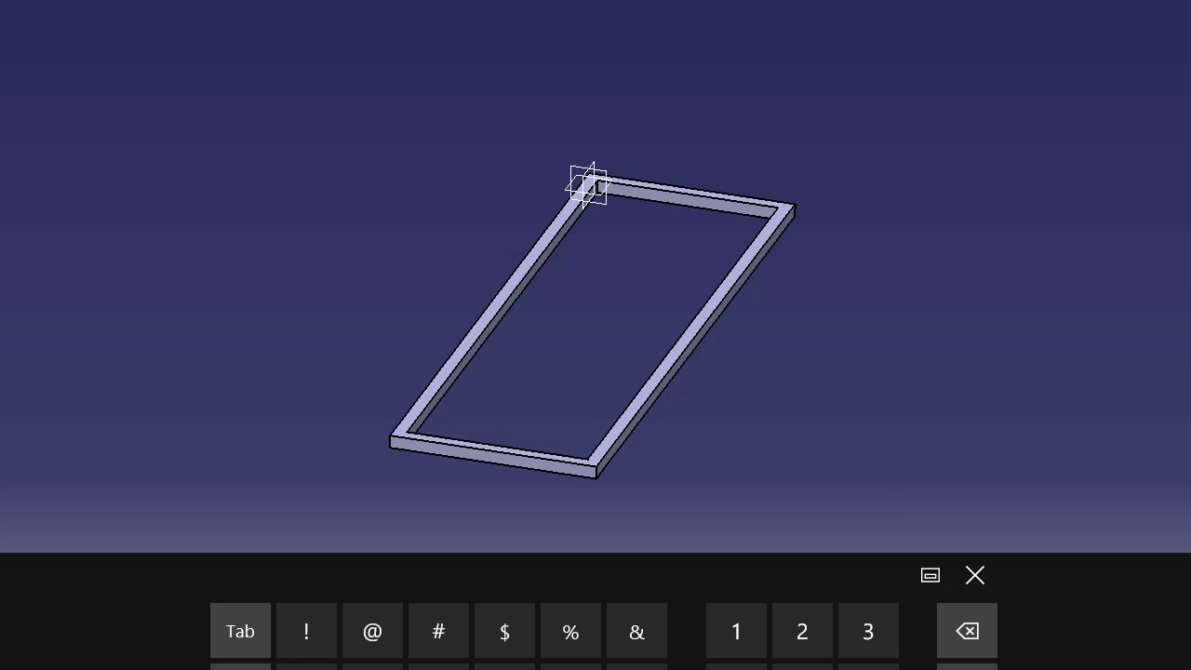
pyautogui.moveTo(598, 471); pyautogui.dragTo(629, 272, button='middle')
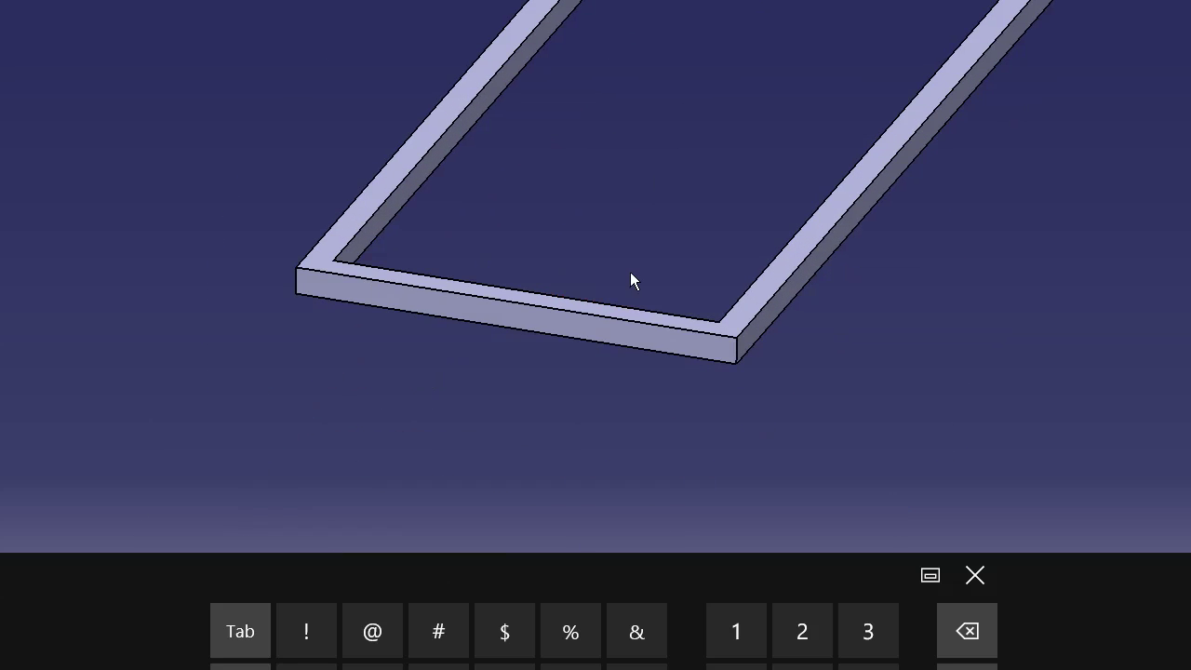
pyautogui.click(617, 330)
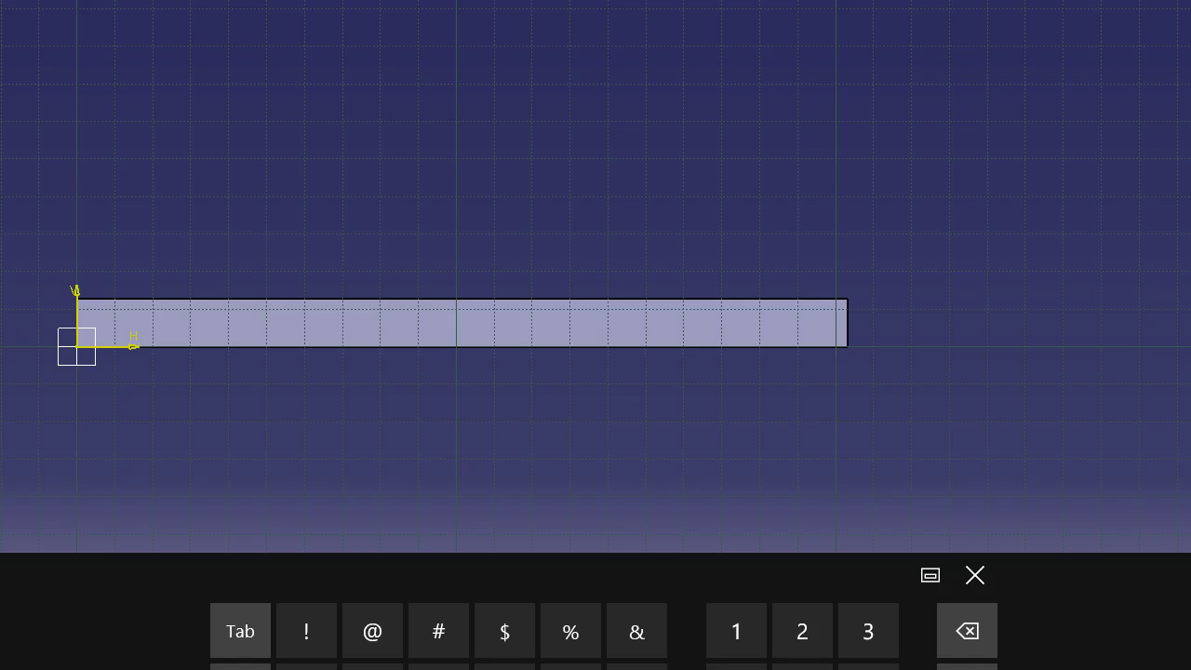
# Draw two narrow upright rectangles about 3 in tall on the end face's upper edge, one at each end
pyautogui.click(849, 298)
pyautogui.click(804, 13)
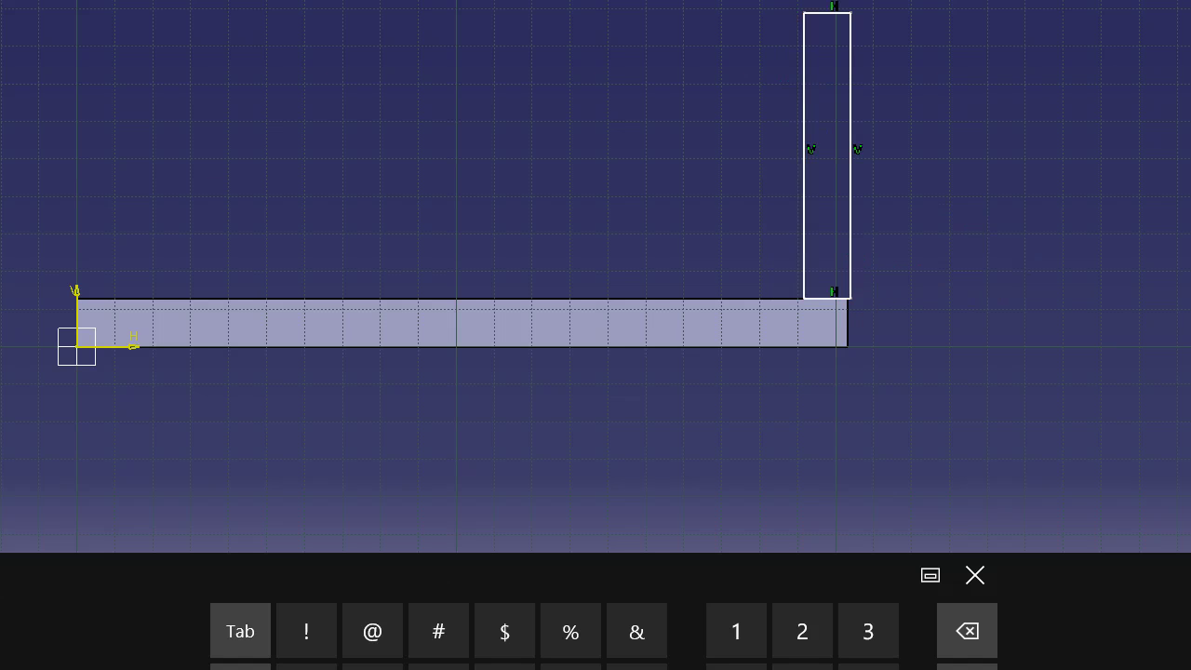
pyautogui.click(78, 298)
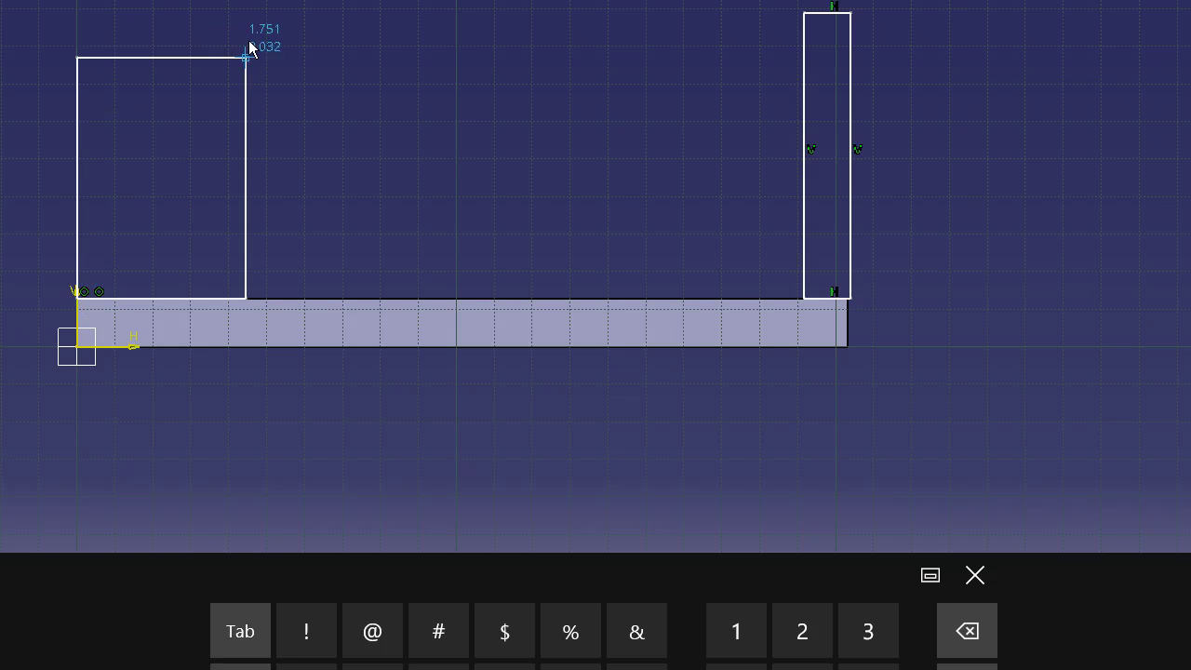
pyautogui.click(130, 12)
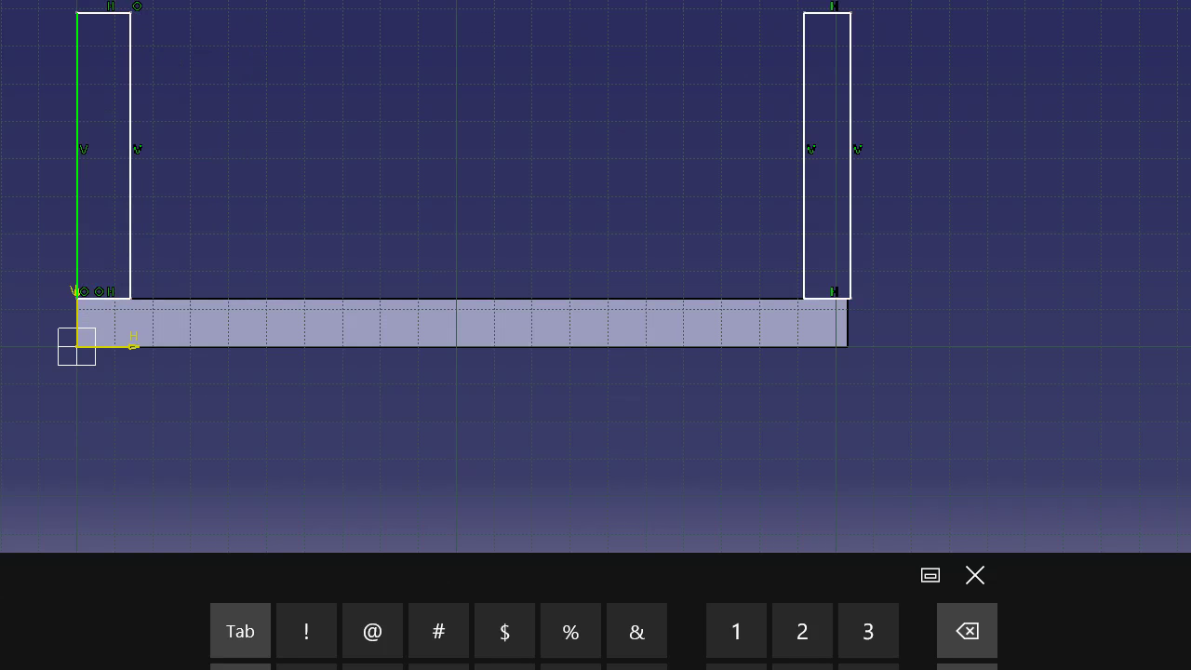
# Dimension the widths of both upright rectangles along their upper edges
pyautogui.click(833, 13)
pyautogui.click(730, 2)
pyautogui.click(113, 13)
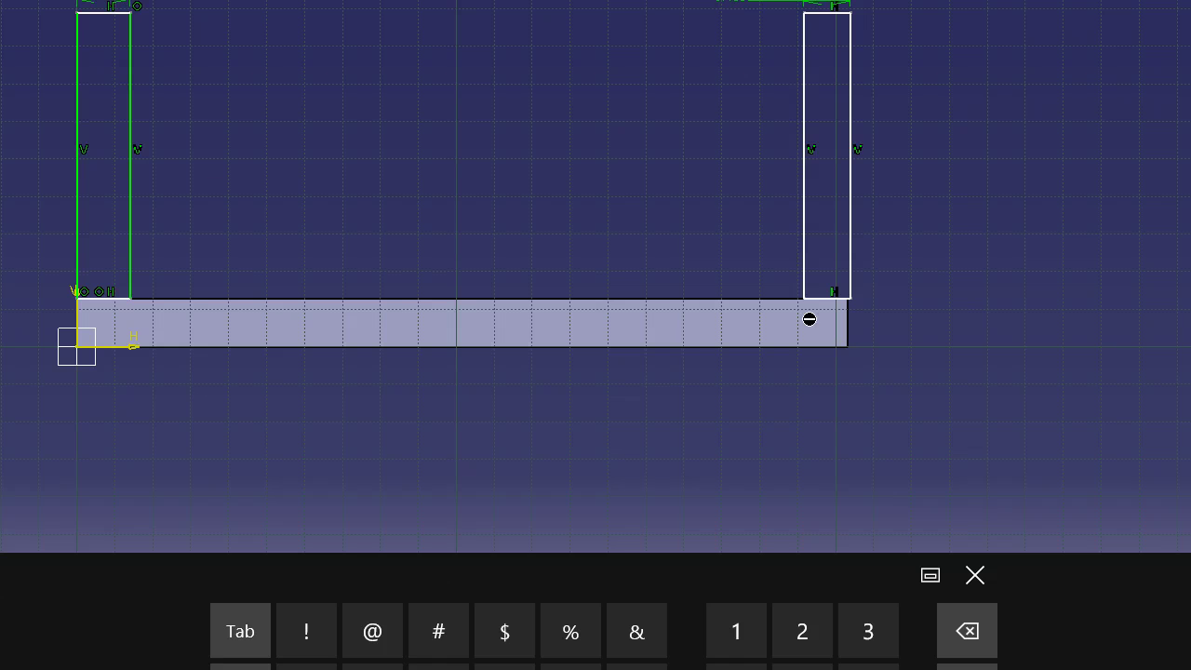
# Make the right-hand upright's bottom and outer edges coincident with the end face's upper and right-hand edges
pyautogui.rightClick(736, 271)
pyautogui.click(792, 397)
pyautogui.rightClick(871, 300)
pyautogui.click(922, 447)
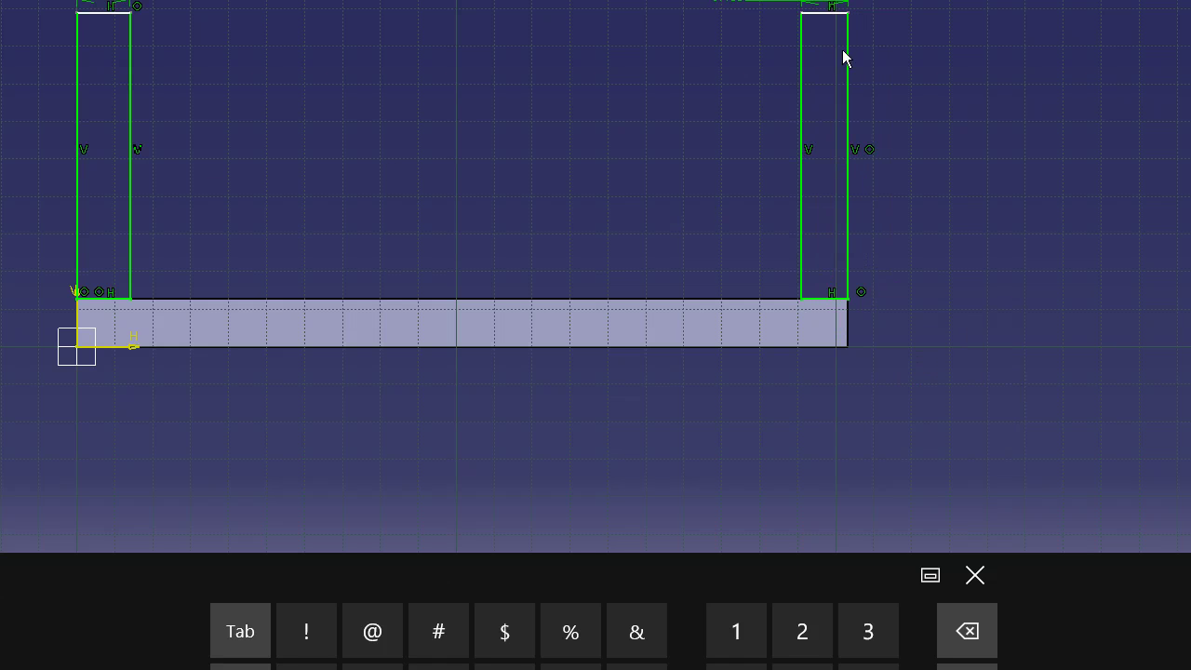
# Dimension the right-hand upright's height along its outer edge and set it to 10 in
pyautogui.click(849, 126)
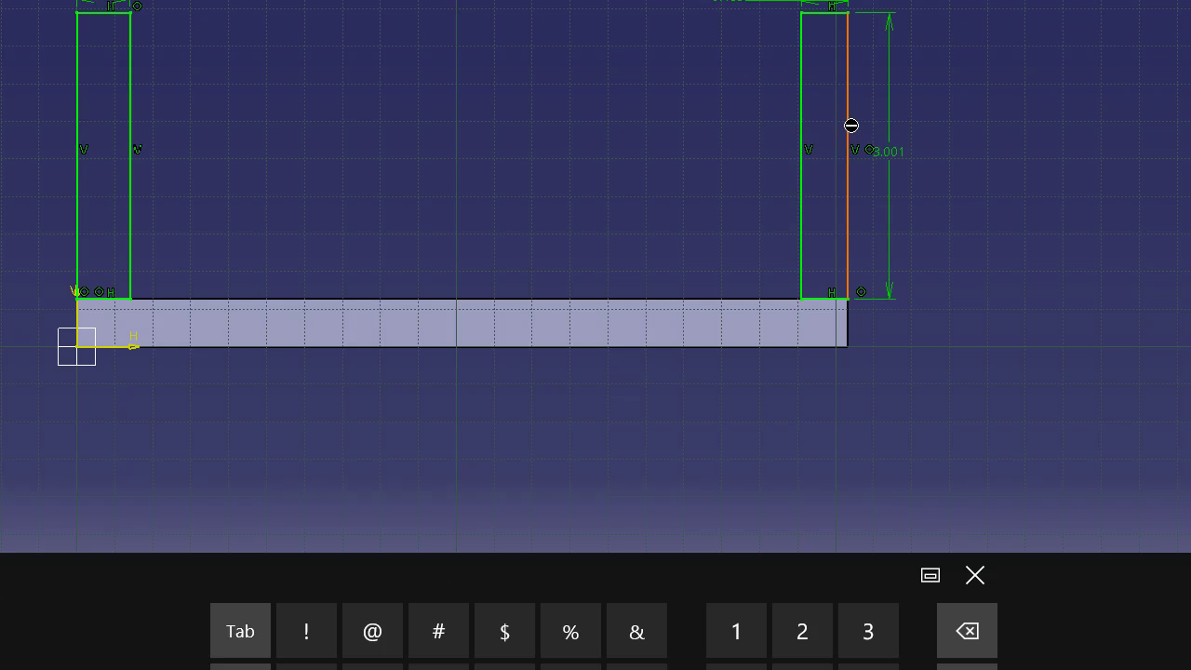
pyautogui.click(910, 135)
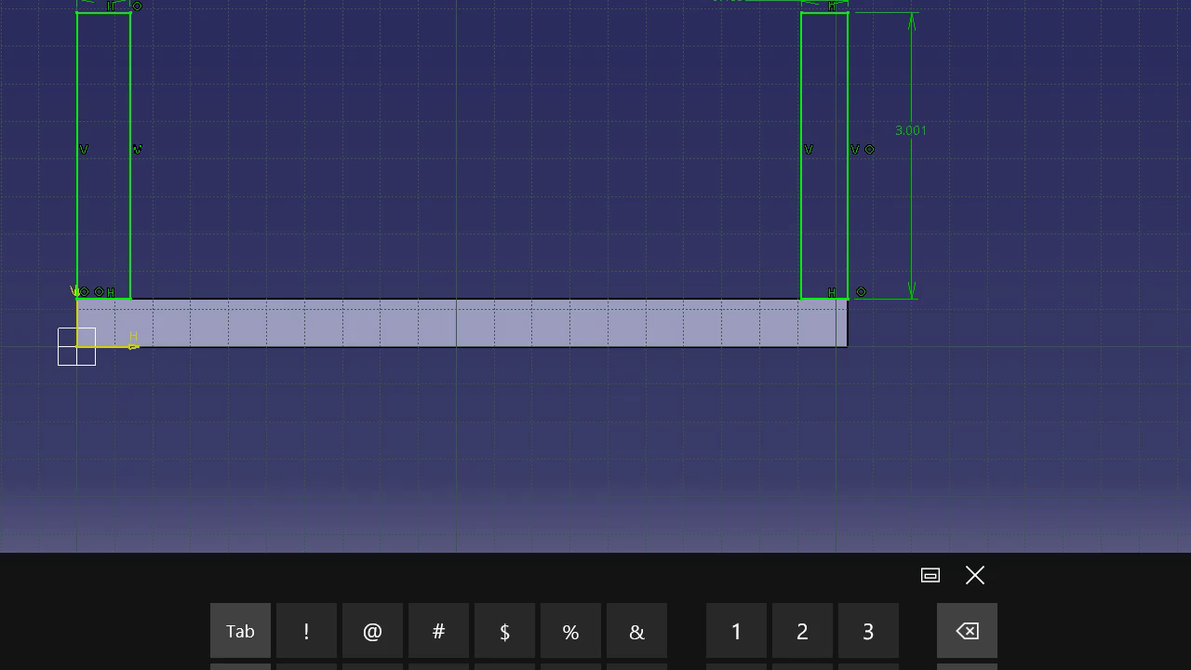
pyautogui.doubleClick(912, 130)
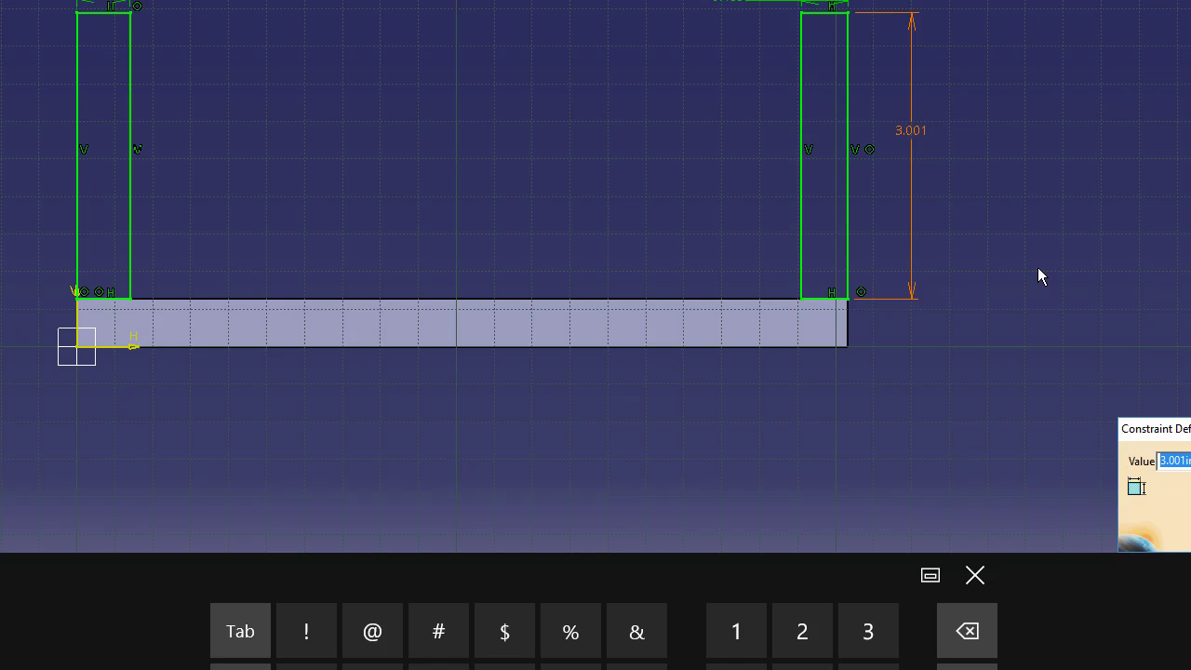
pyautogui.click(737, 642)
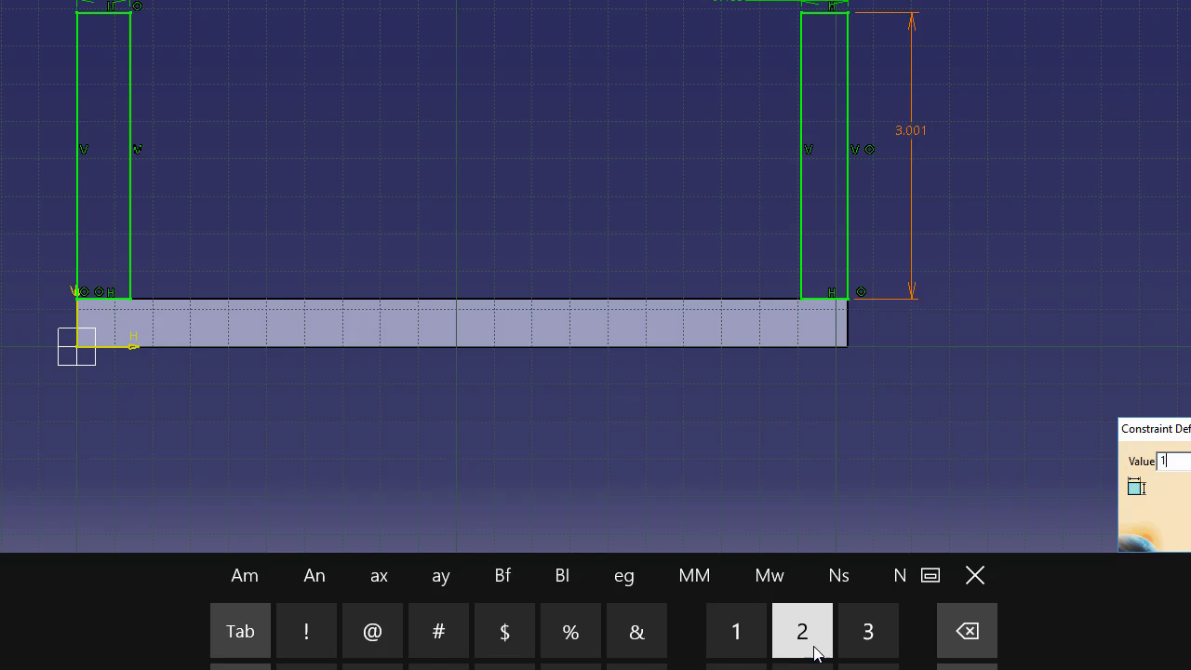
pyautogui.click(814, 651)
pyautogui.click(967, 640)
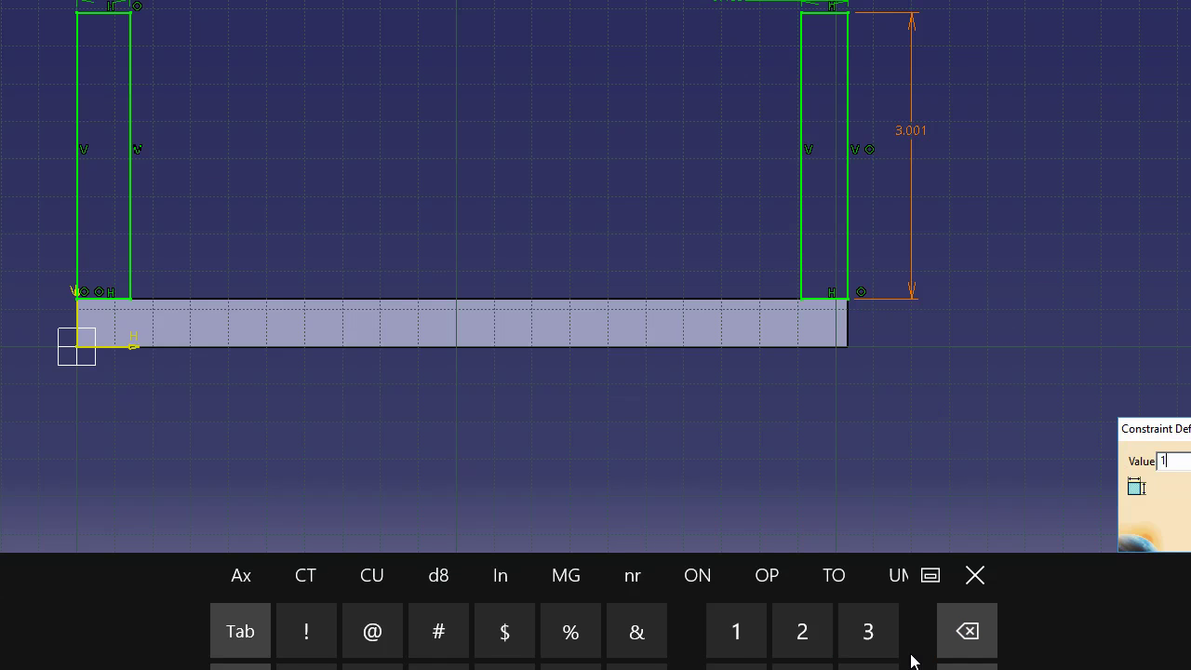
pyautogui.write('0')
pyautogui.press('Return')
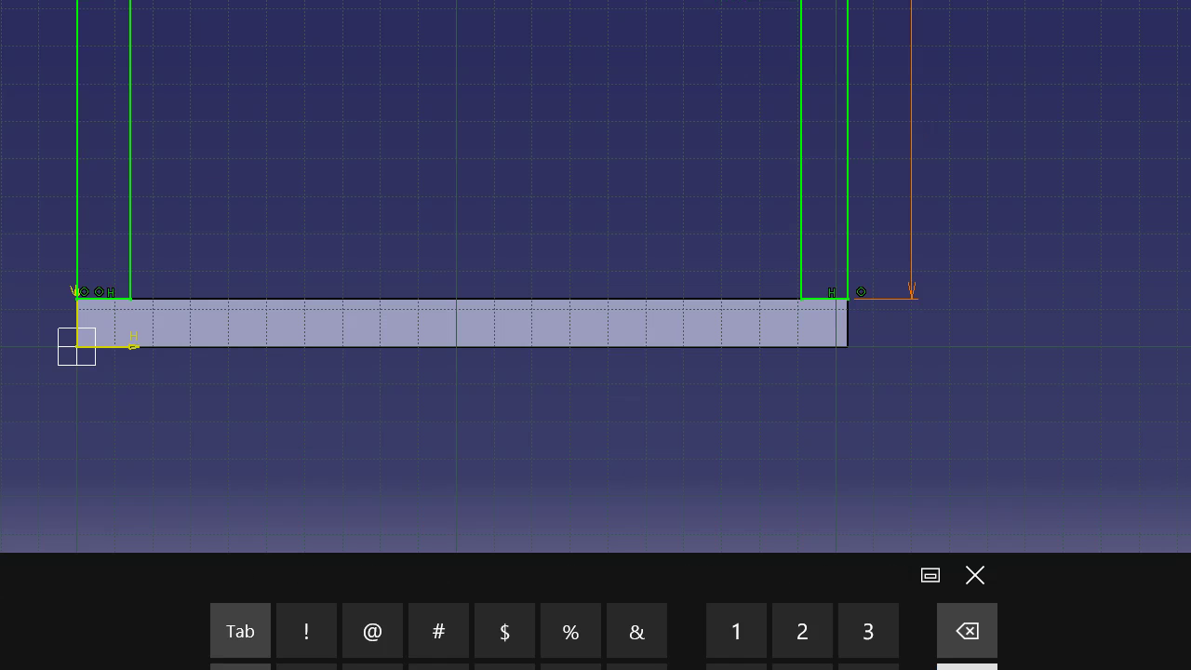
# Set the width of both uprights to 0.5 in
pyautogui.click(839, 495)
pyautogui.moveTo(897, 450); pyautogui.dragTo(866, 517, button='middle')
pyautogui.moveTo(642, 303)
pyautogui.mouseDown(button='middle')
pyautogui.moveTo(750, 415)
pyautogui.moveTo(771, 456)
pyautogui.mouseUp(button='middle')
pyautogui.doubleClick(787, 10)
pyautogui.write('.5')
pyautogui.press('Return')
pyautogui.click(528, 8)
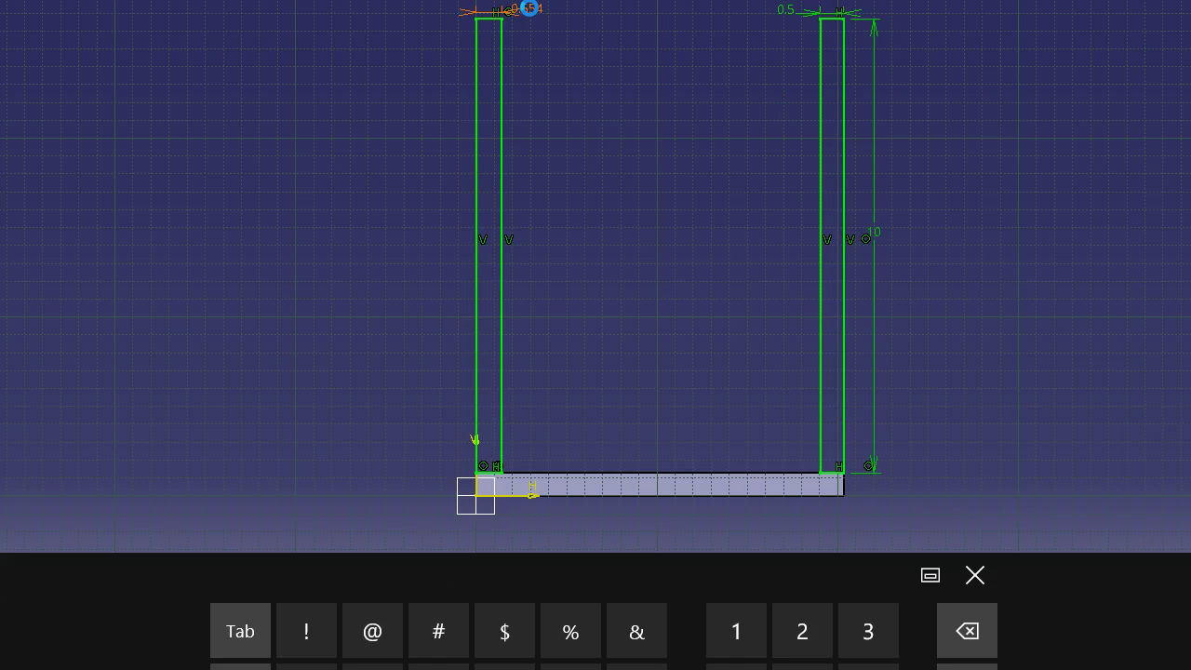
pyautogui.write('.5')
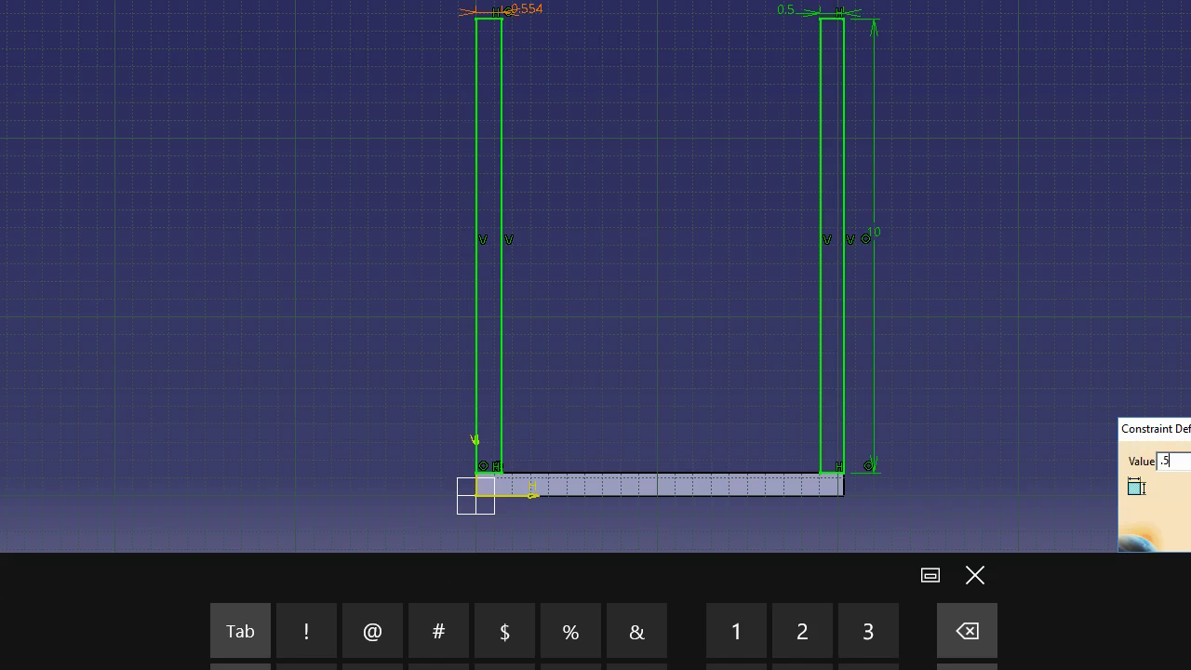
pyautogui.press('Return')
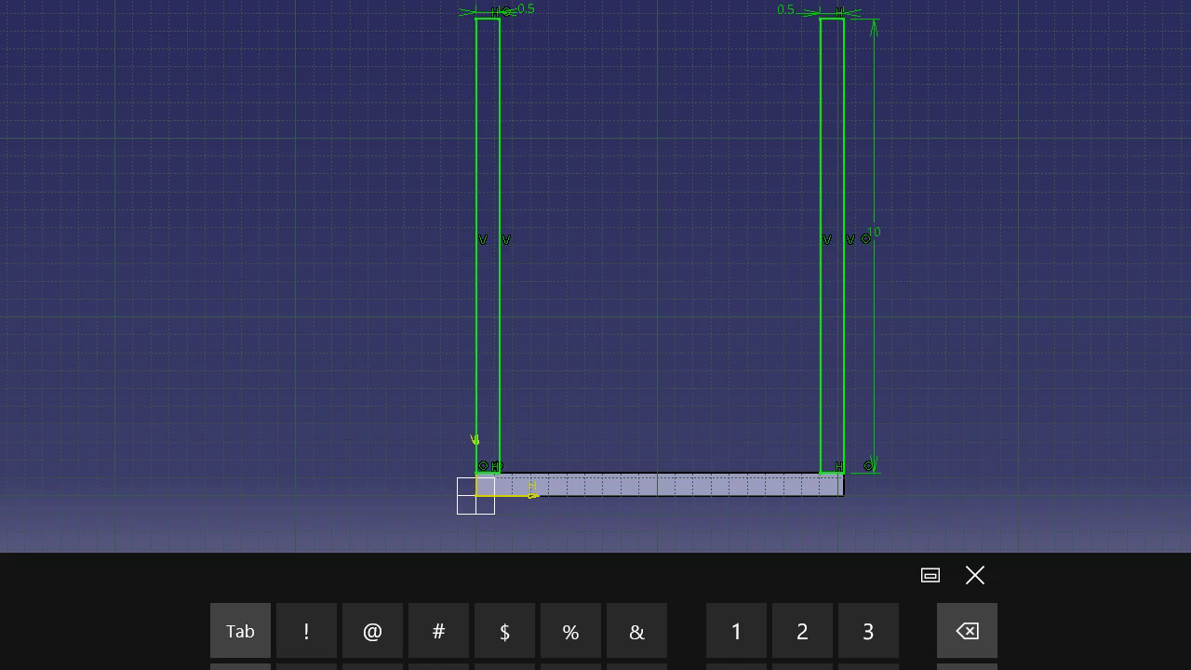
# Draw a thin crossbar rectangle between the tops of the uprights, dimension its length and set it to 7 in
pyautogui.click(508, 18)
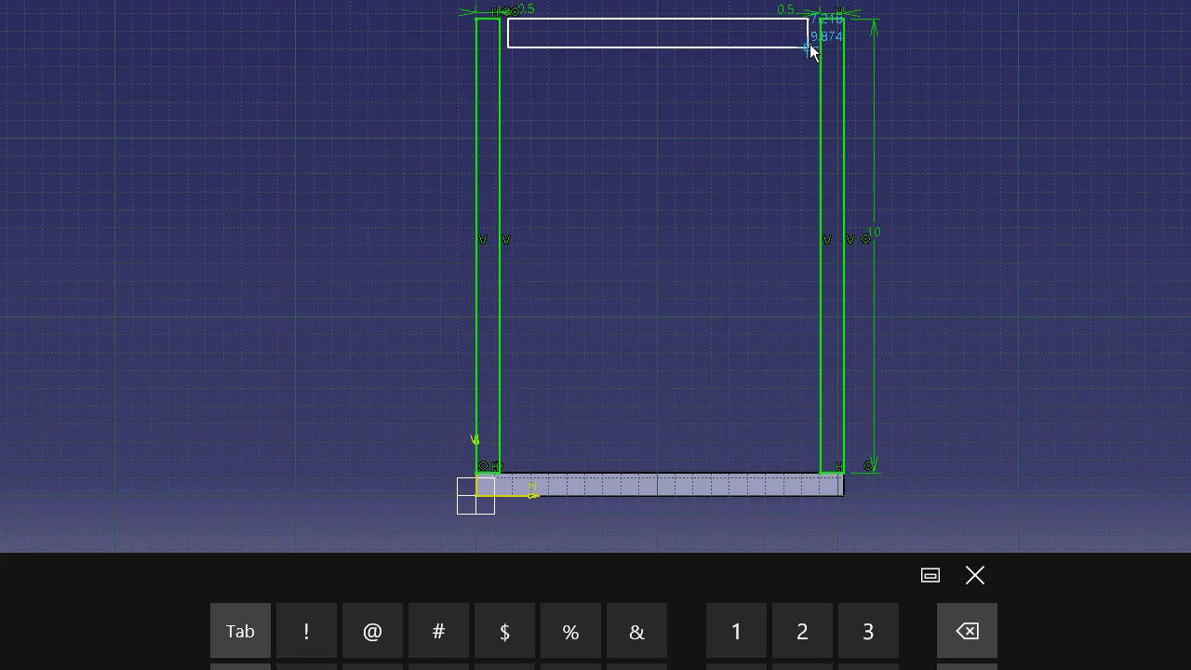
pyautogui.click(813, 42)
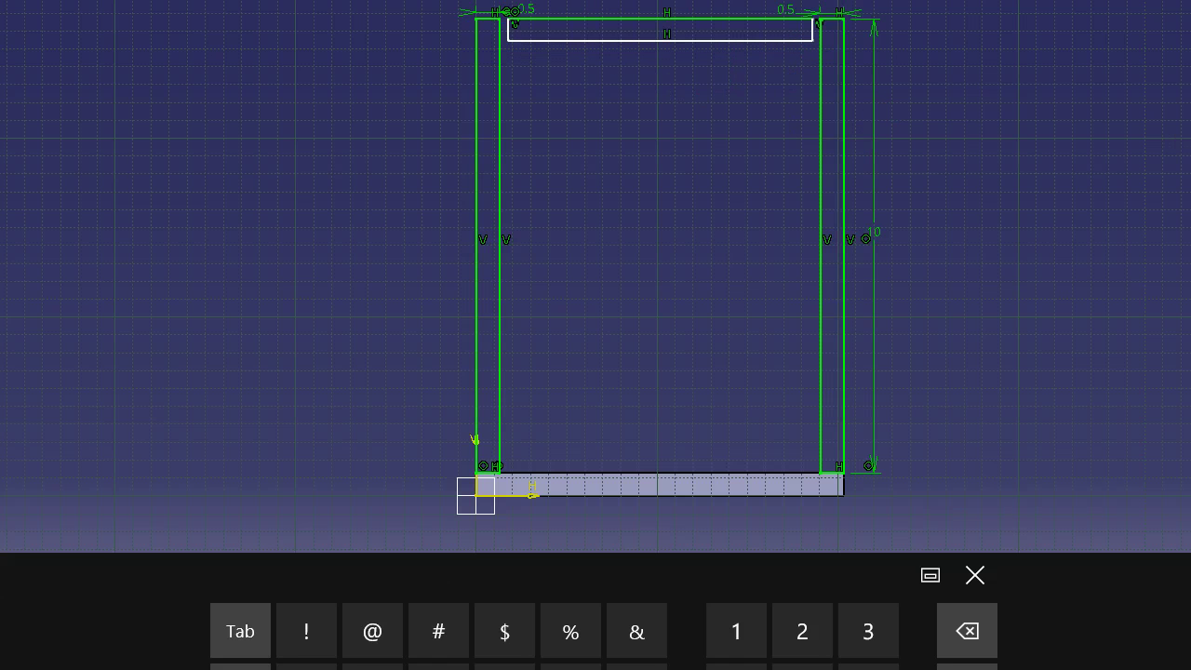
pyautogui.click(768, 19)
pyautogui.doubleClick(672, 0)
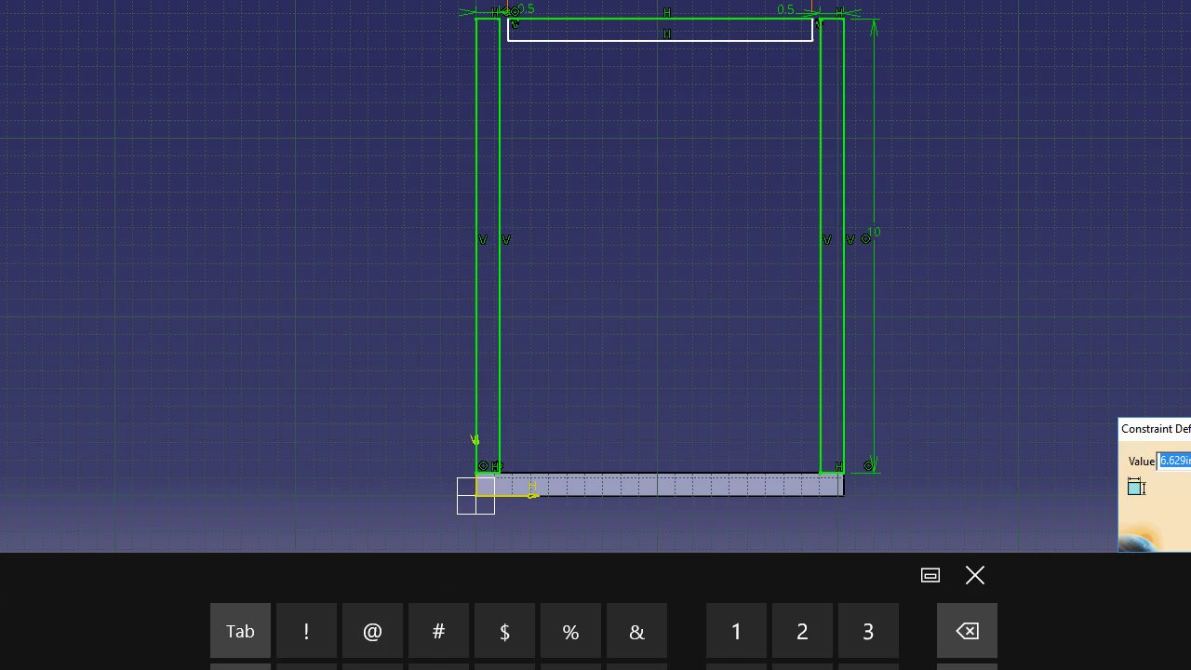
pyautogui.write('7in')
pyautogui.press('Return')
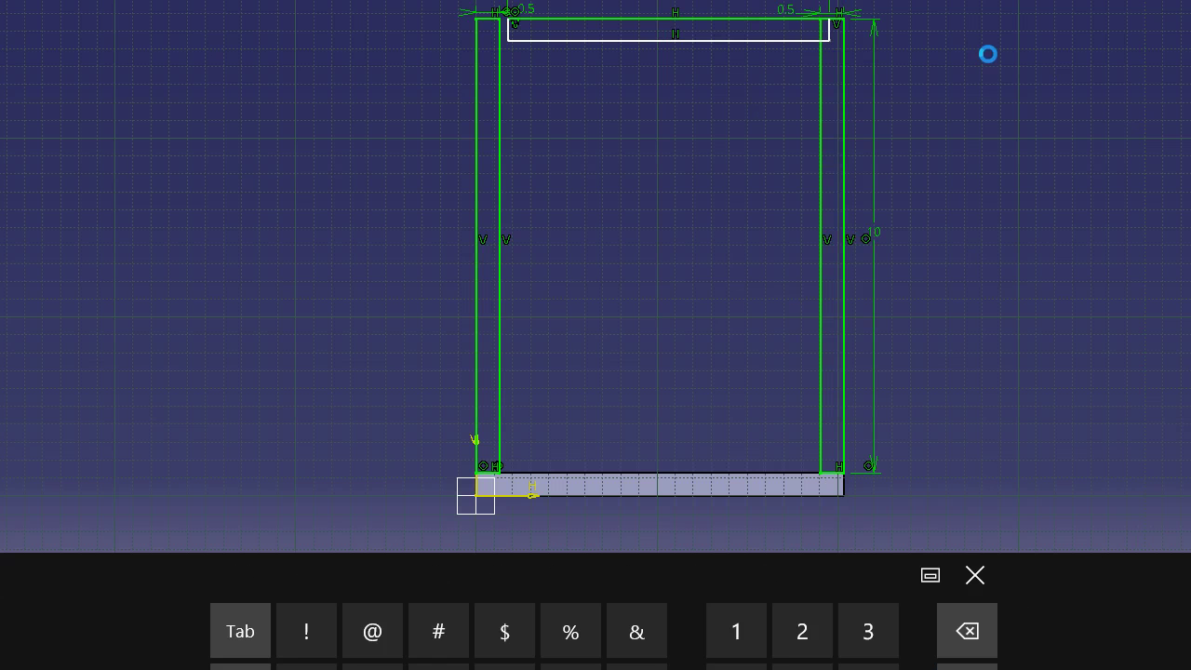
# Dimension the offset between the crossbar's right-hand end and the right-hand upright's inner edge, and delete that dimension
pyautogui.click(820, 98)
pyautogui.rightClick(763, 100)
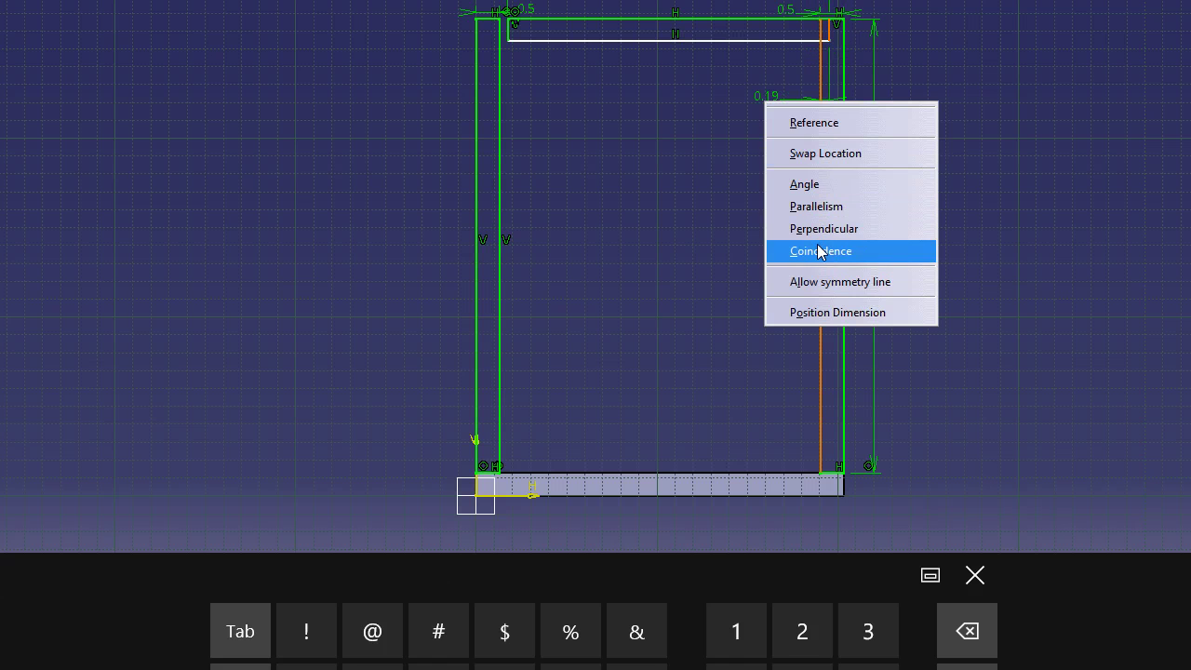
pyautogui.click(721, 176)
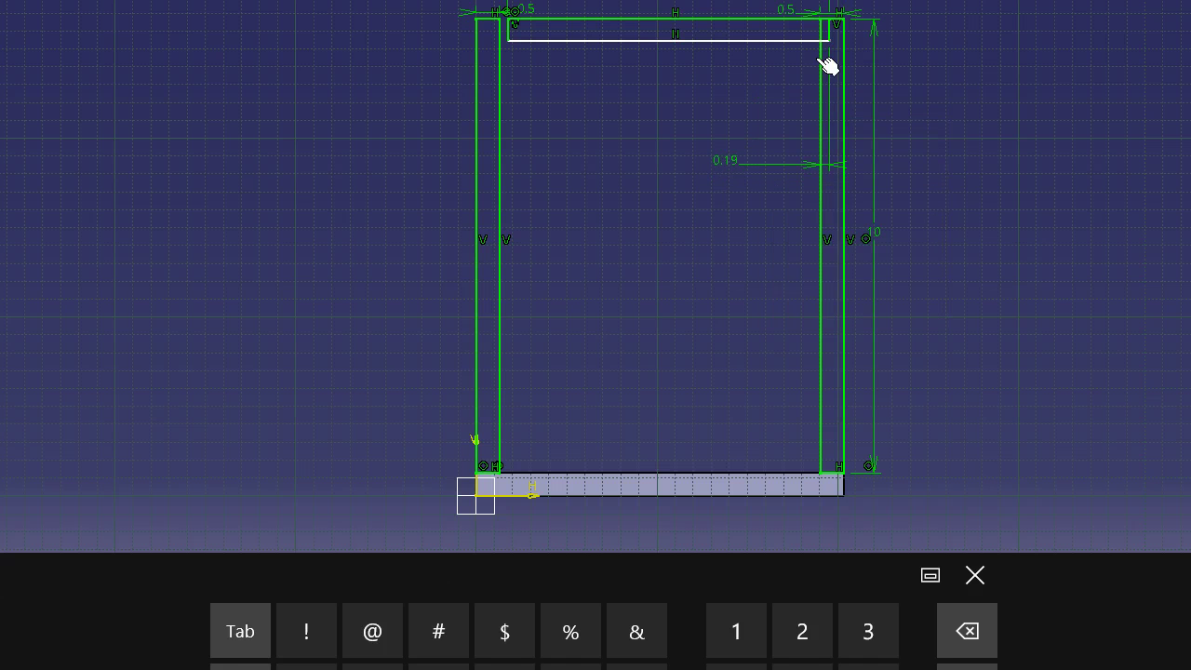
pyautogui.middleClick(778, 83)
pyautogui.moveTo(646, 284); pyautogui.dragTo(614, 294)
pyautogui.click(616, 418)
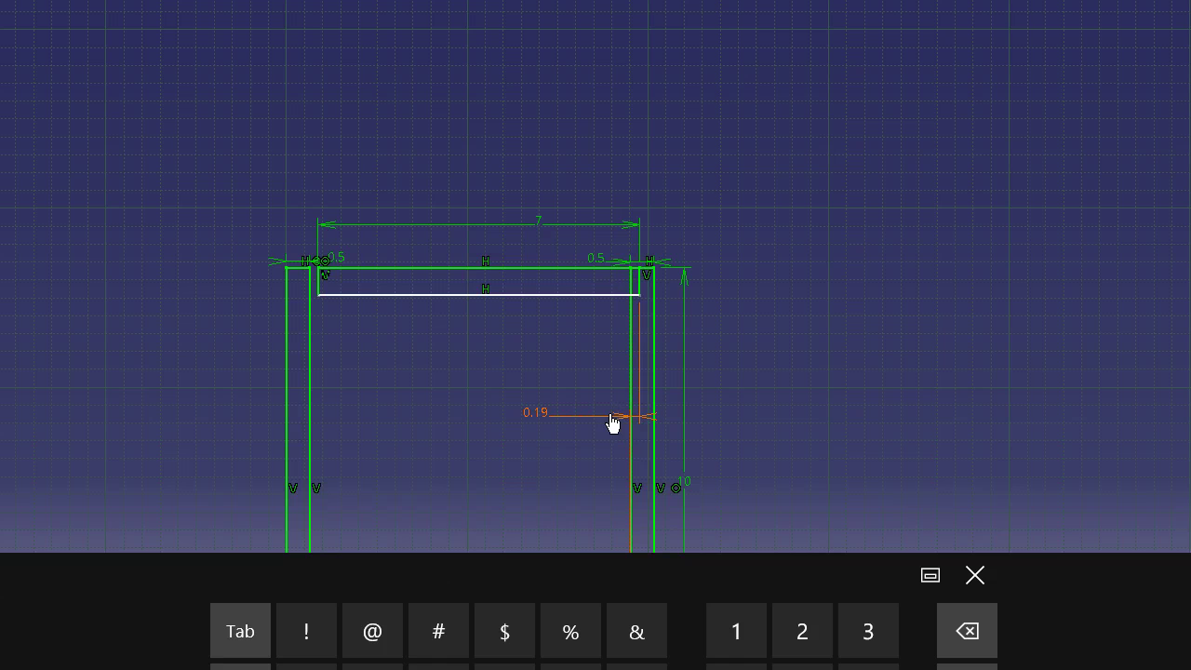
pyautogui.click(640, 289)
pyautogui.click(535, 417)
pyautogui.click(975, 575)
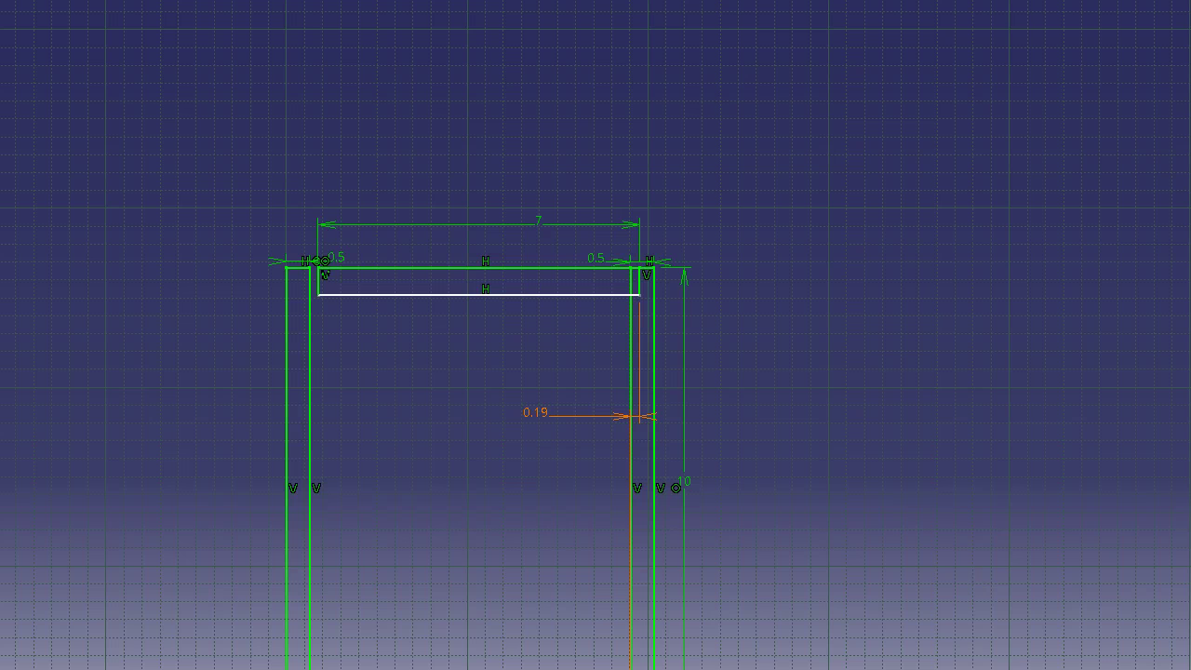
pyautogui.rightClick(546, 416)
pyautogui.click(611, 663)
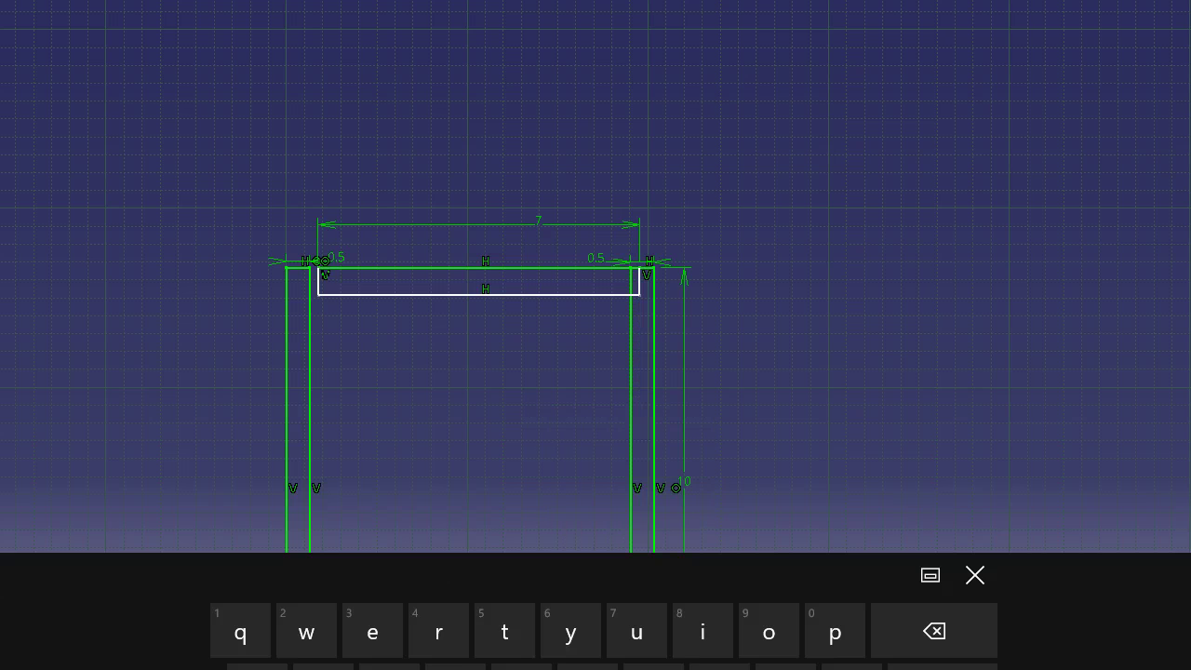
# Shift the crossbar slightly to the left and set its length to 6.75 in
pyautogui.moveTo(563, 392); pyautogui.dragTo(715, 204, button='middle')
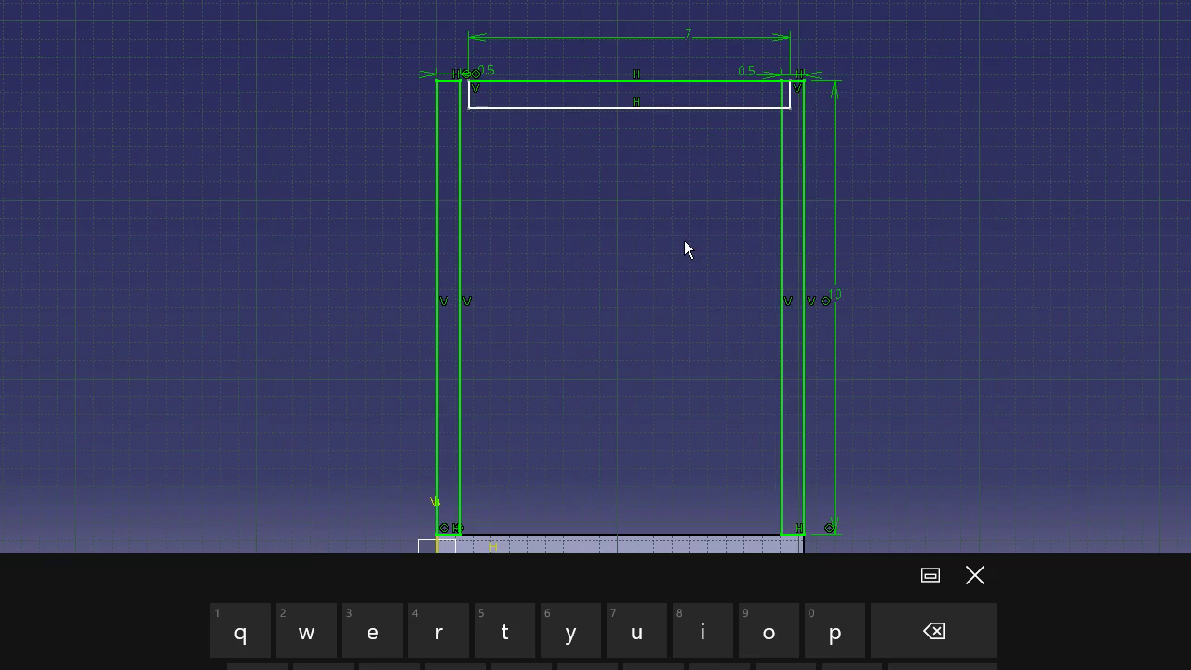
pyautogui.moveTo(789, 95); pyautogui.dragTo(776, 94)
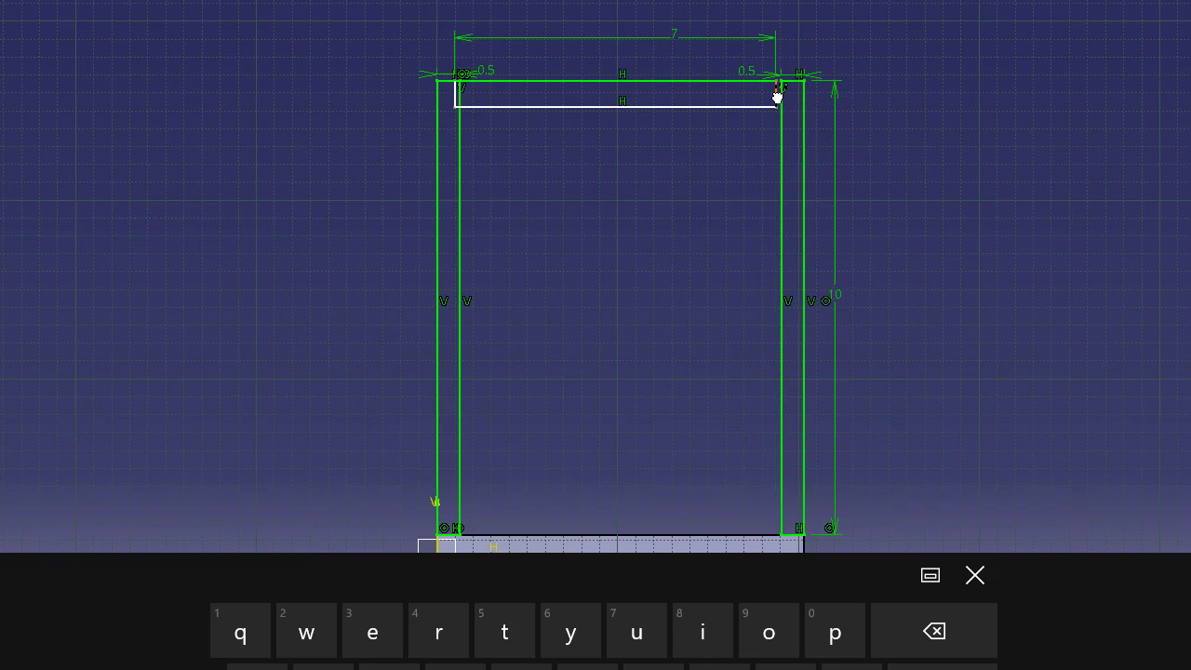
pyautogui.doubleClick(678, 37)
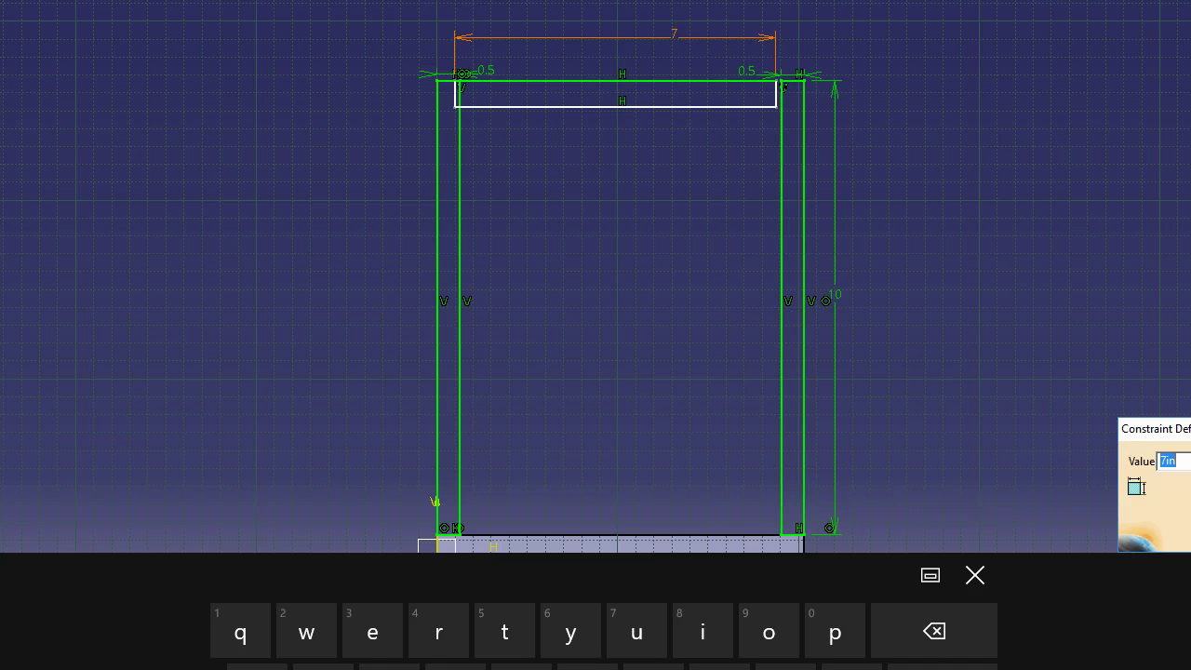
pyautogui.write('6')
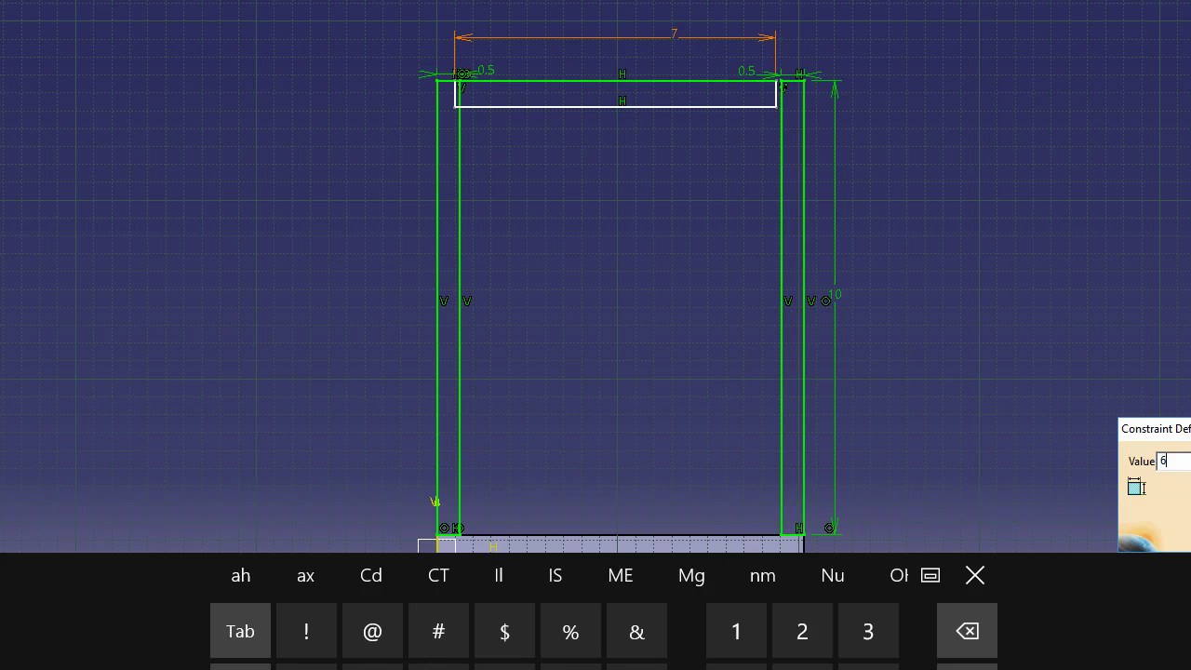
pyautogui.write('.75')
pyautogui.press('Return')
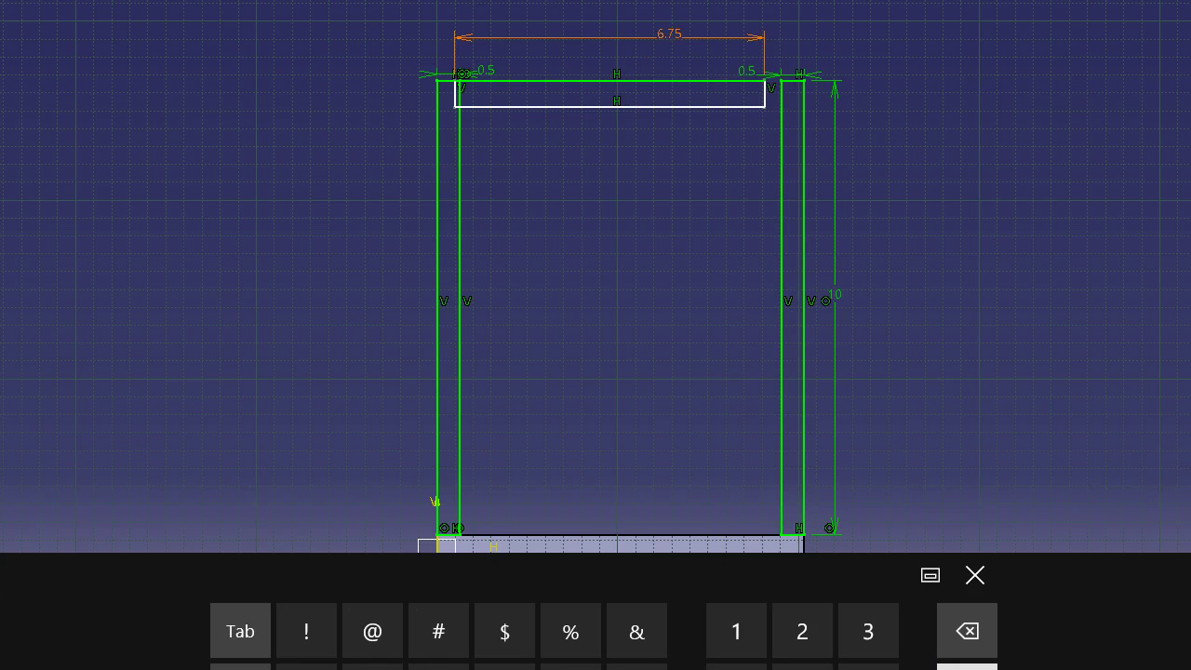
# Dimension the gap between the crossbar's right-hand end and the right-hand upright's inner edge and set it to 0.125 in
pyautogui.click(749, 226)
pyautogui.click(766, 86)
pyautogui.click(783, 119)
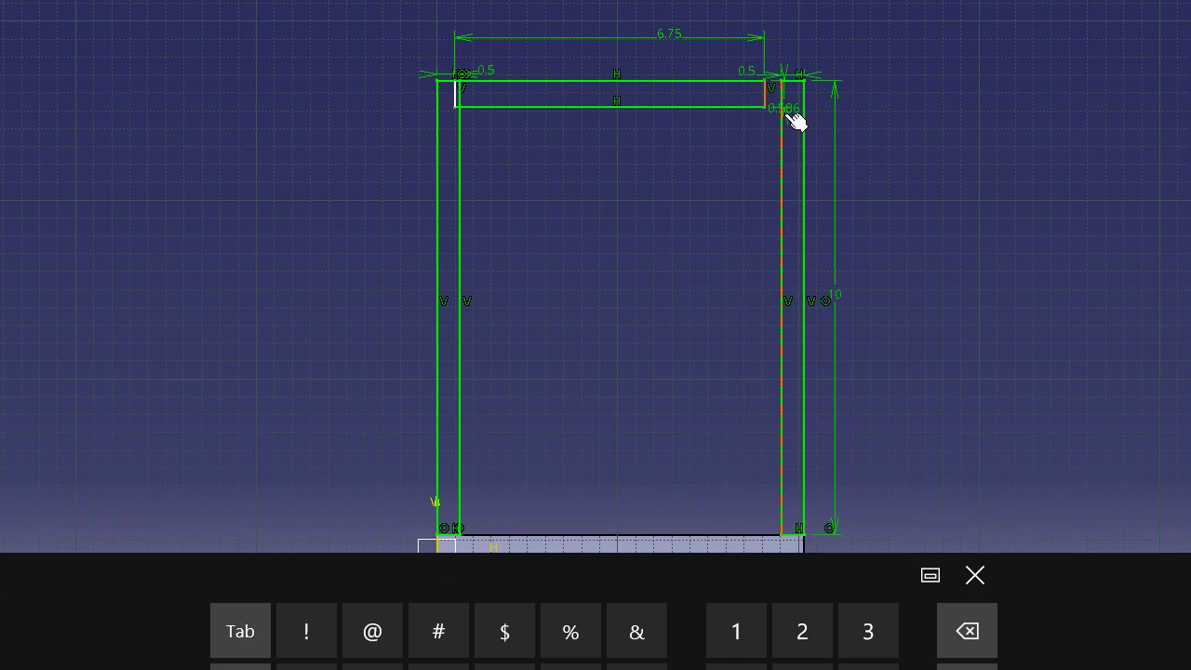
pyautogui.click(751, 158)
pyautogui.doubleClick(751, 155)
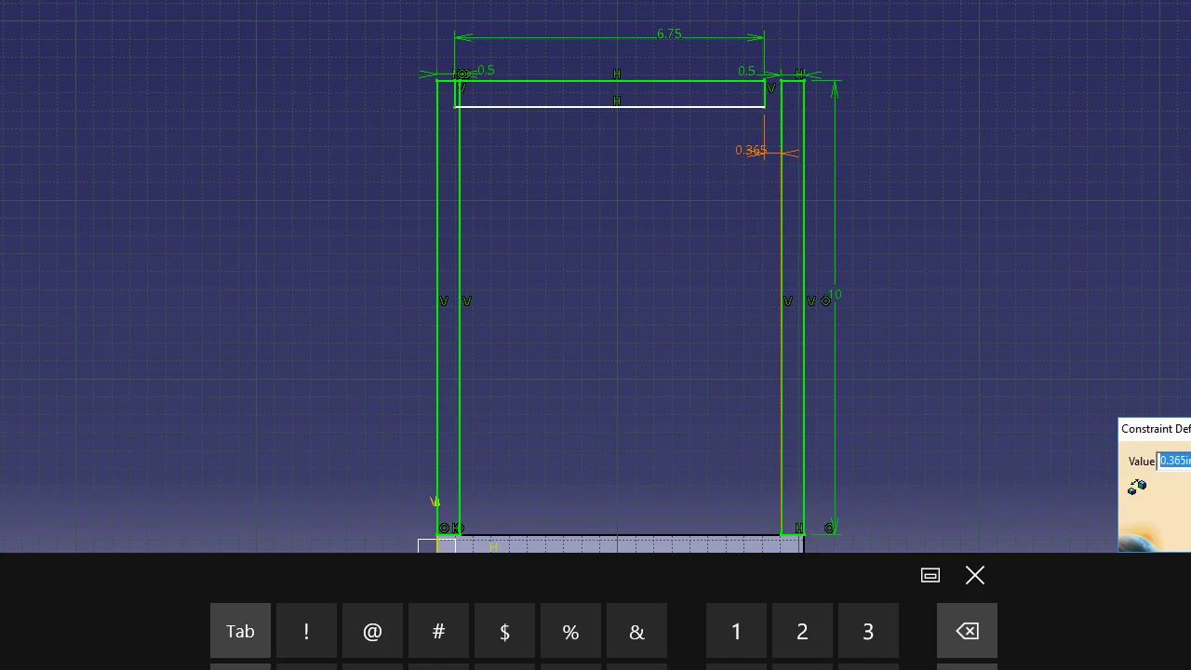
pyautogui.write('.125')
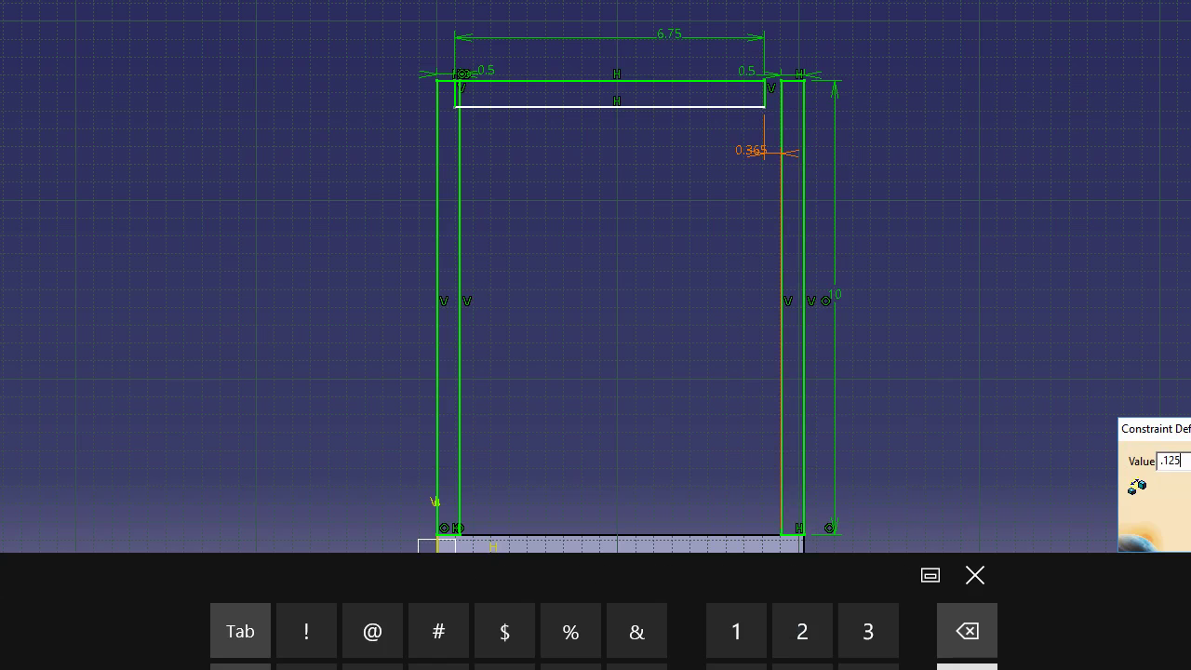
pyautogui.press('Return')
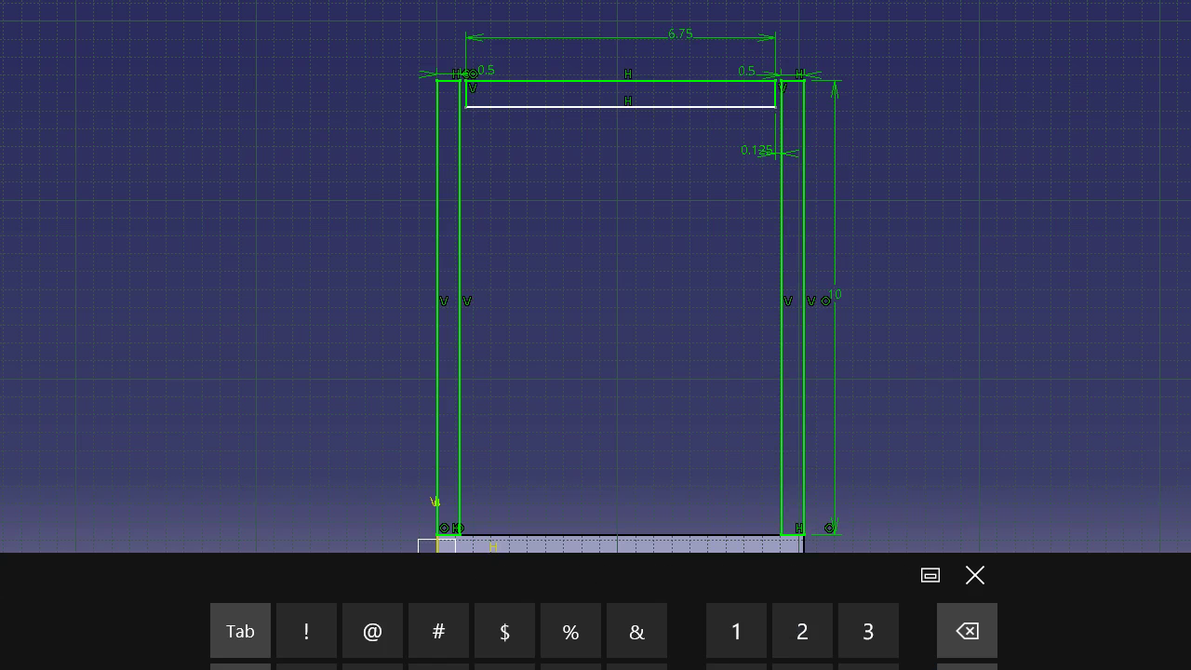
# Dimension the crossbar's height along its right-hand end and set it to 0.5 in
pyautogui.click(776, 94)
pyautogui.click(810, 44)
pyautogui.doubleClick(811, 44)
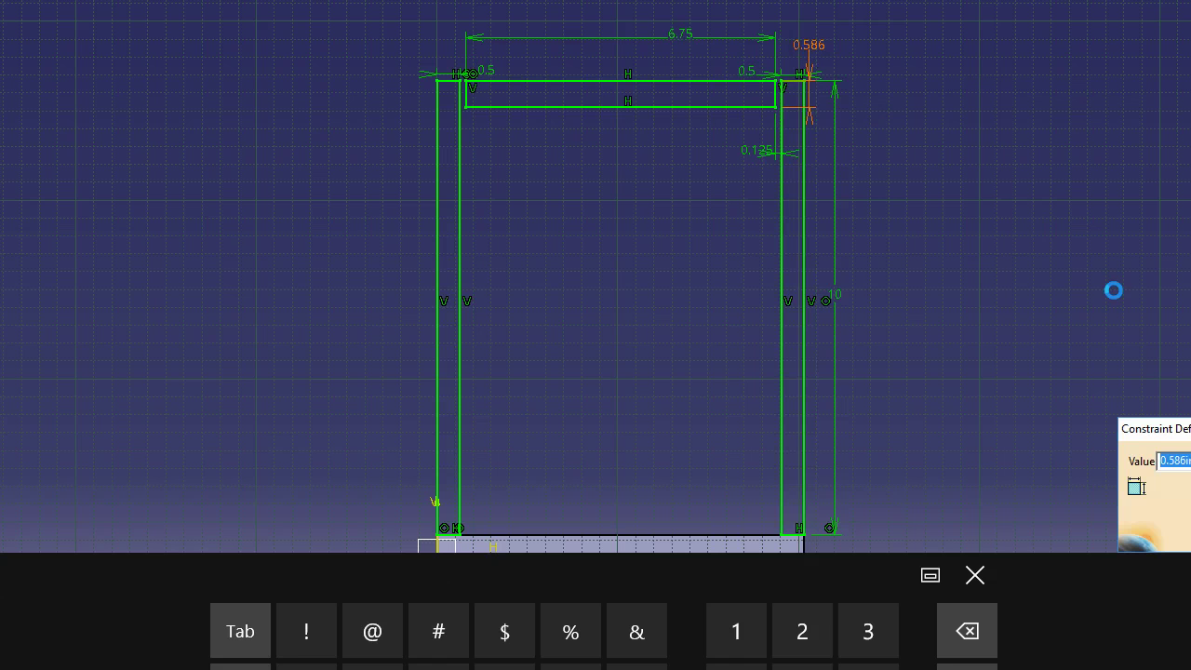
pyautogui.write('.5')
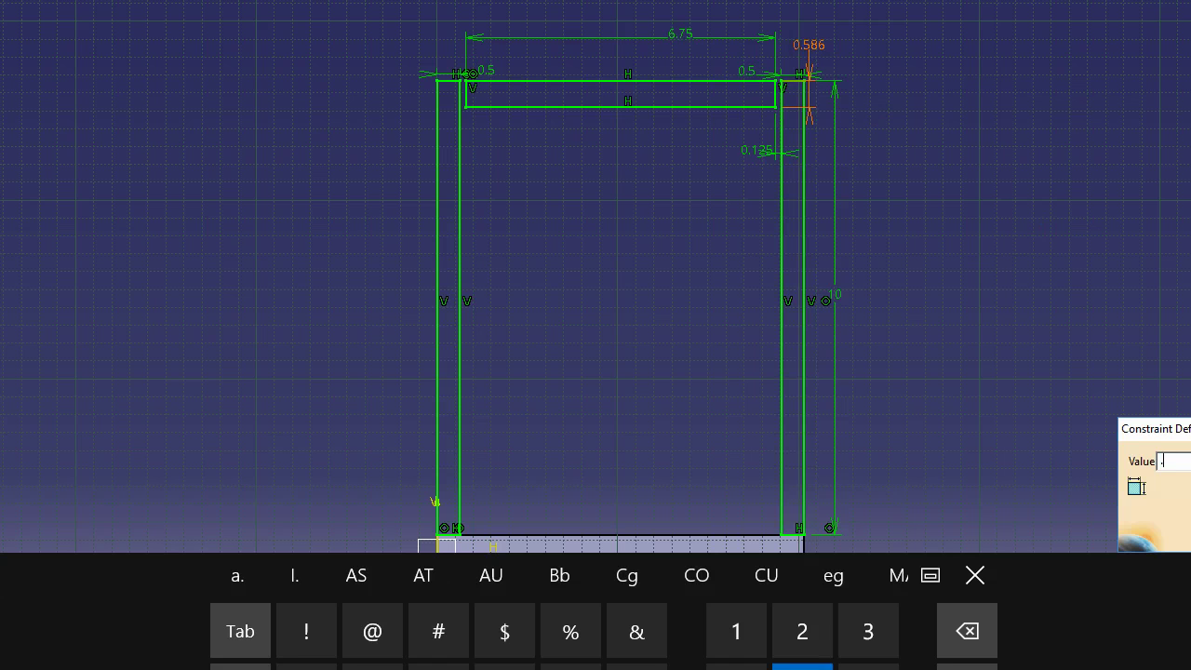
pyautogui.press('Return')
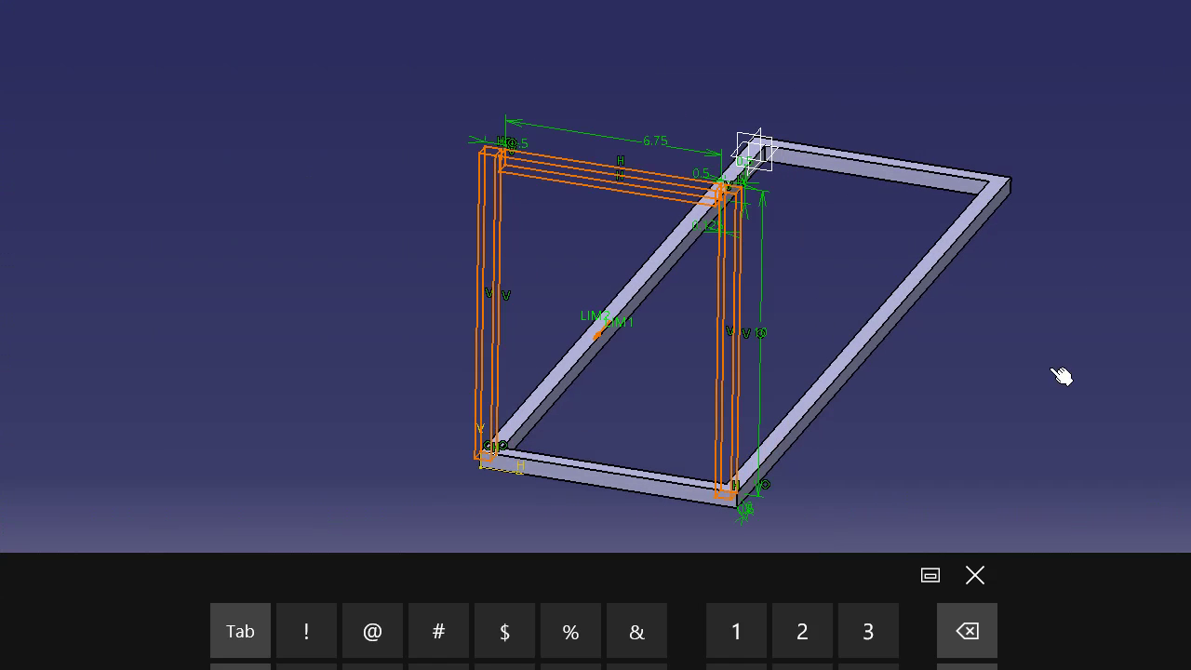
# Reverse the pad direction so the uprights and crossbar extend inward over the base frame, and finish the extrusion
pyautogui.click(597, 335)
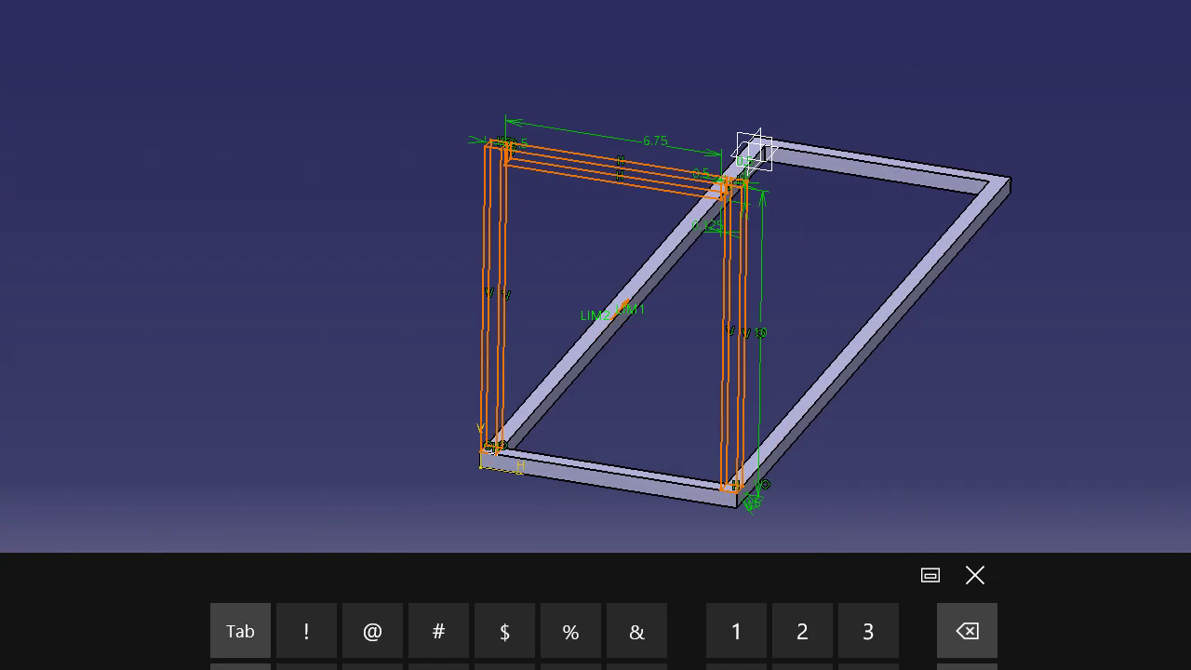
pyautogui.click(1116, 475)
pyautogui.click(987, 406)
pyautogui.moveTo(972, 392); pyautogui.dragTo(888, 303, button='middle')
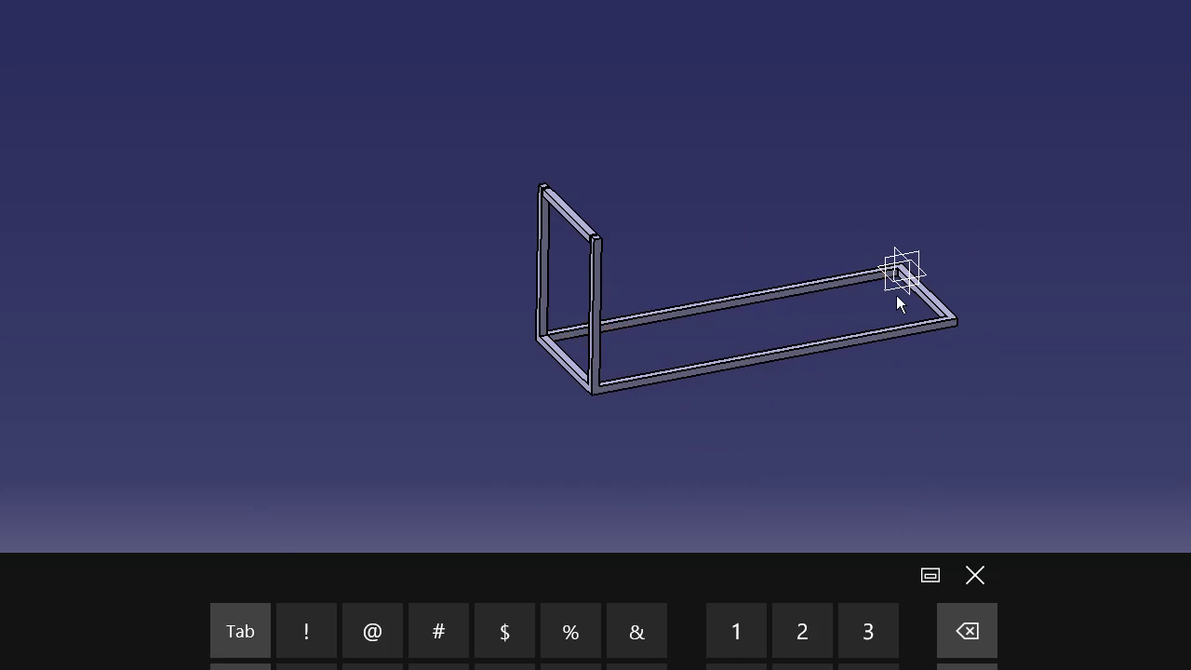
# Open a sketch on the opposite short end face and project the existing uprights and crossbar onto it
pyautogui.moveTo(982, 321); pyautogui.dragTo(716, 368, button='middle')
pyautogui.click(918, 316)
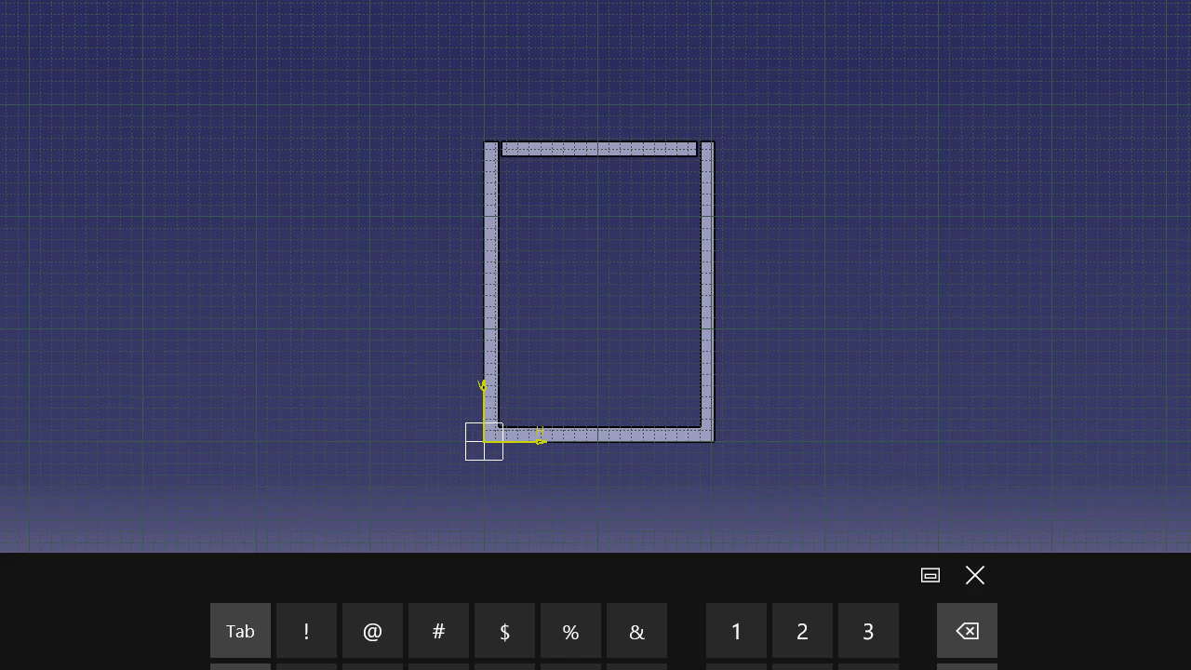
pyautogui.click(975, 575)
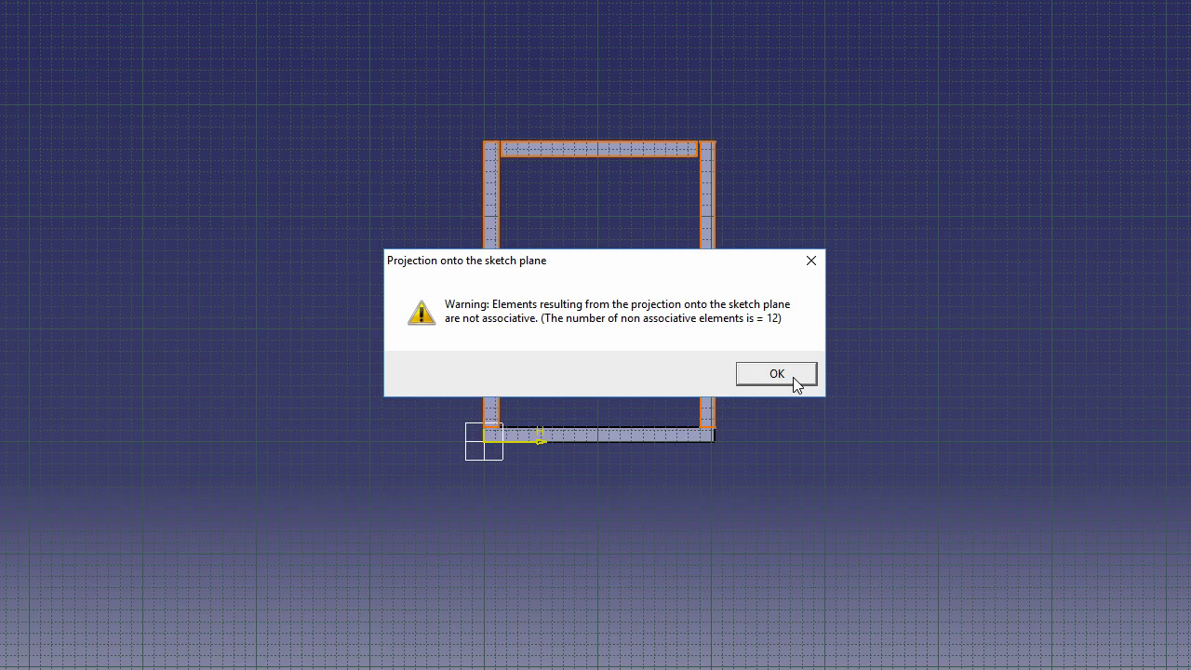
pyautogui.click(803, 380)
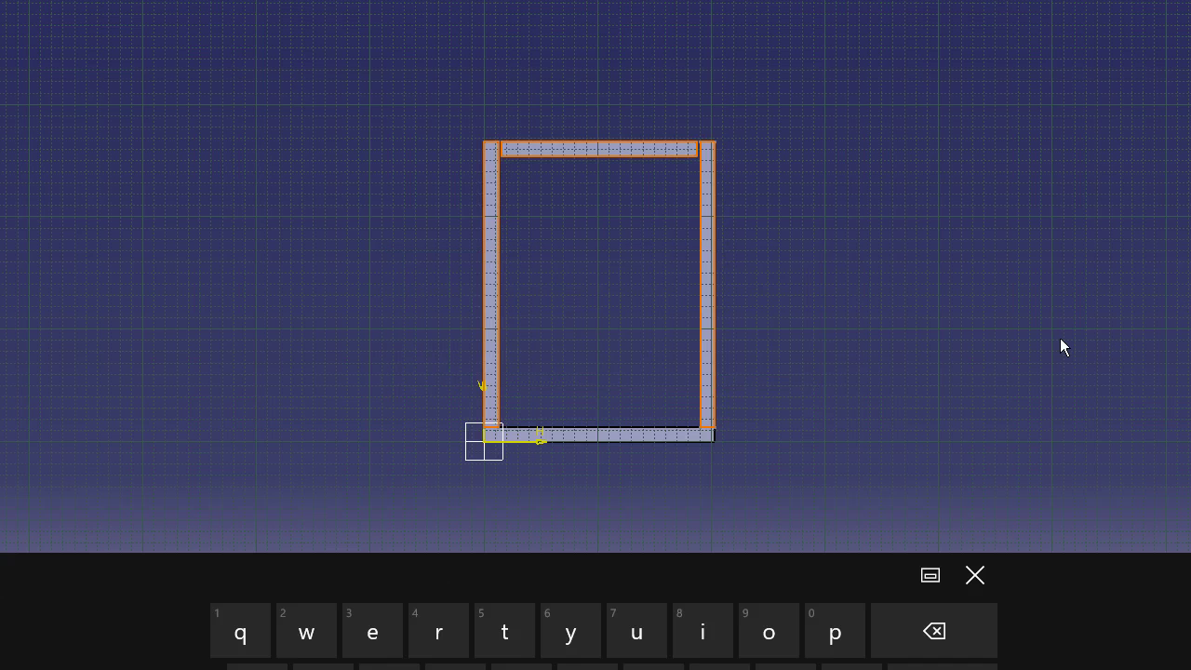
# Extrude the projected outline into matching uprights and a crossbar at the opposite short end
pyautogui.click(752, 268)
pyautogui.keyDown('ctrl'); pyautogui.moveTo(763, 257); pyautogui.dragTo(759, 302, button='middle'); pyautogui.keyUp('ctrl')
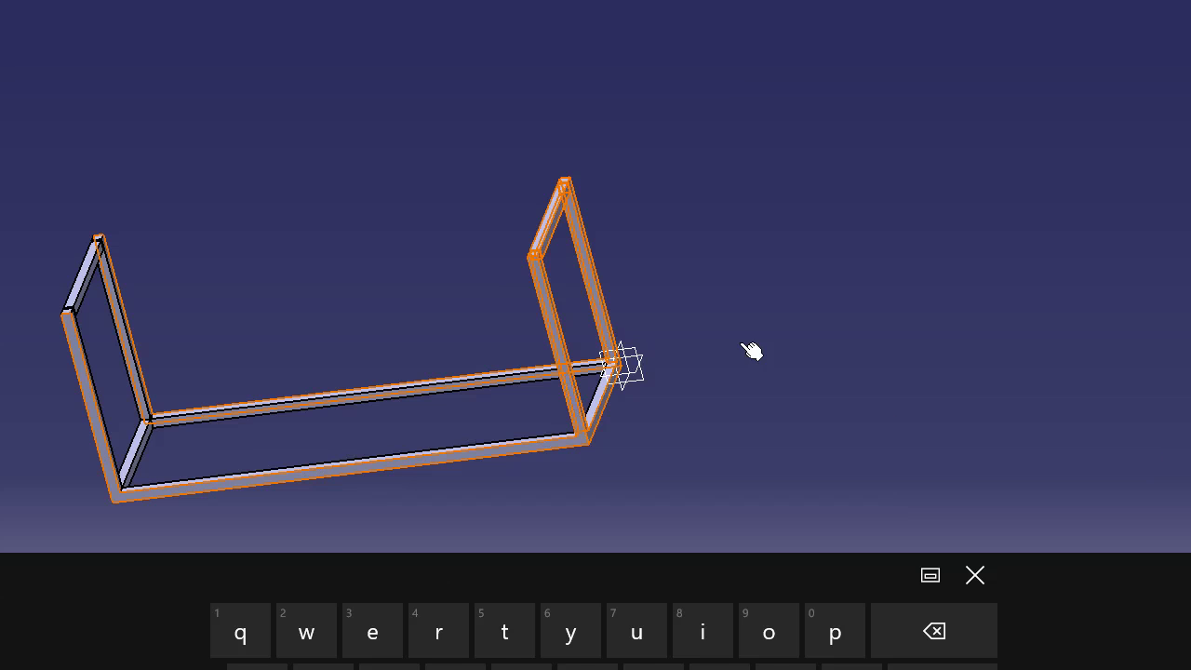
pyautogui.moveTo(622, 343); pyautogui.dragTo(660, 312, button='middle')
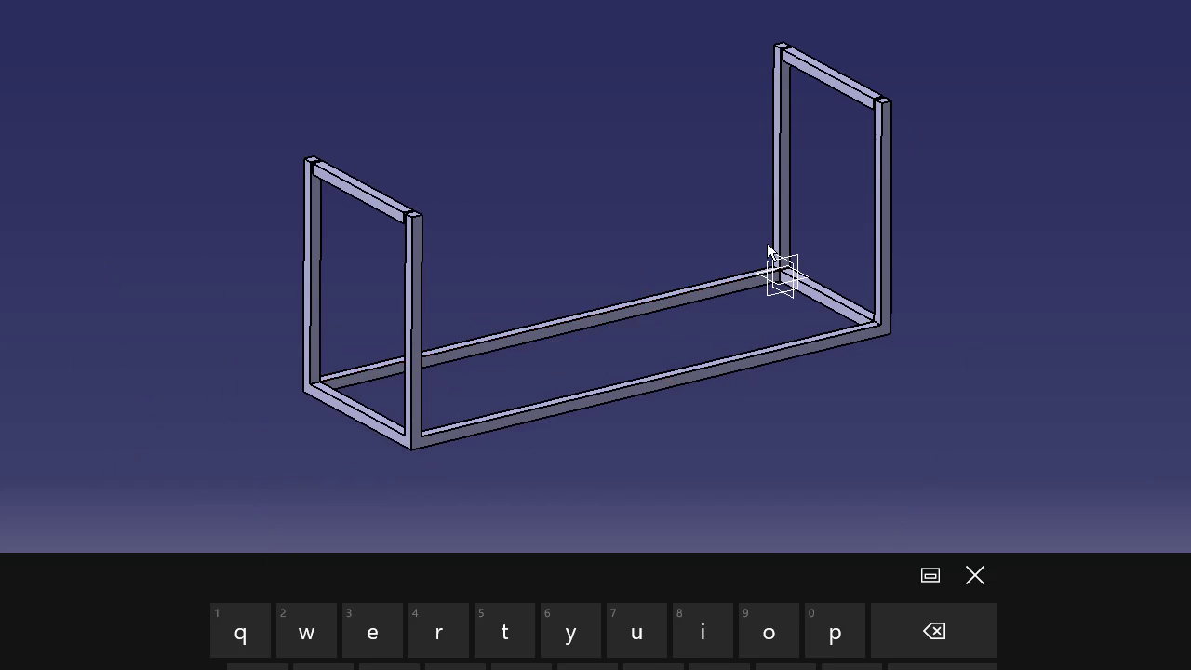
# Open a sketch on the top face of the uprights
pyautogui.moveTo(862, 125); pyautogui.dragTo(632, 293, button='middle')
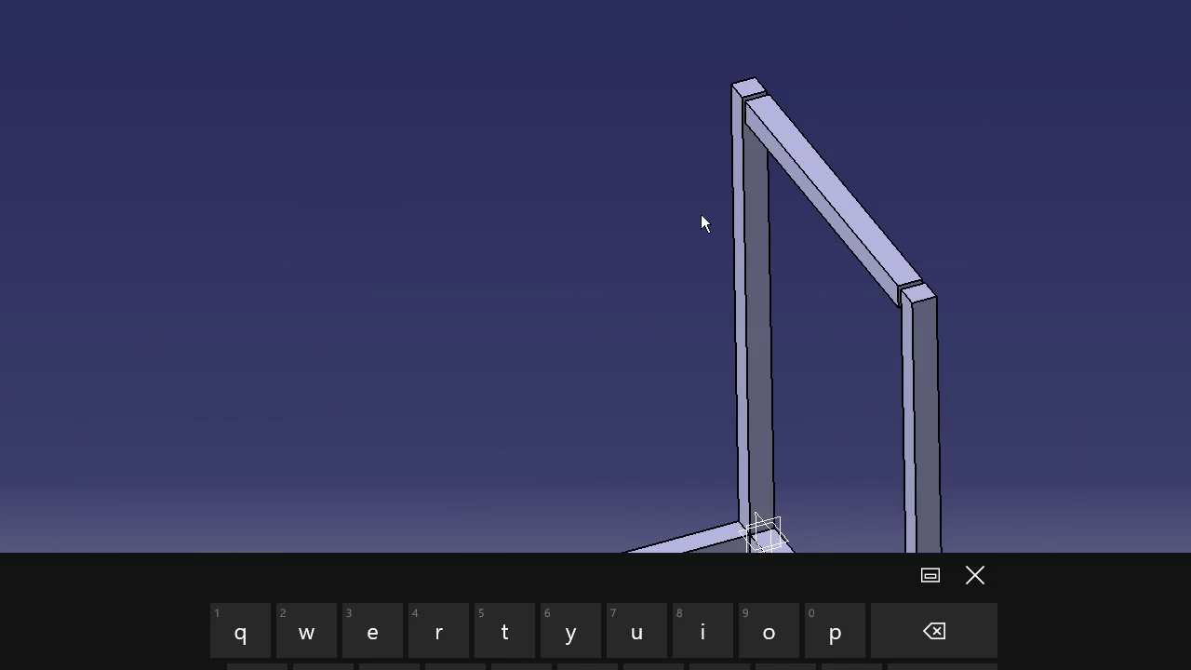
pyautogui.moveTo(803, 141); pyautogui.dragTo(1065, 168, button='middle')
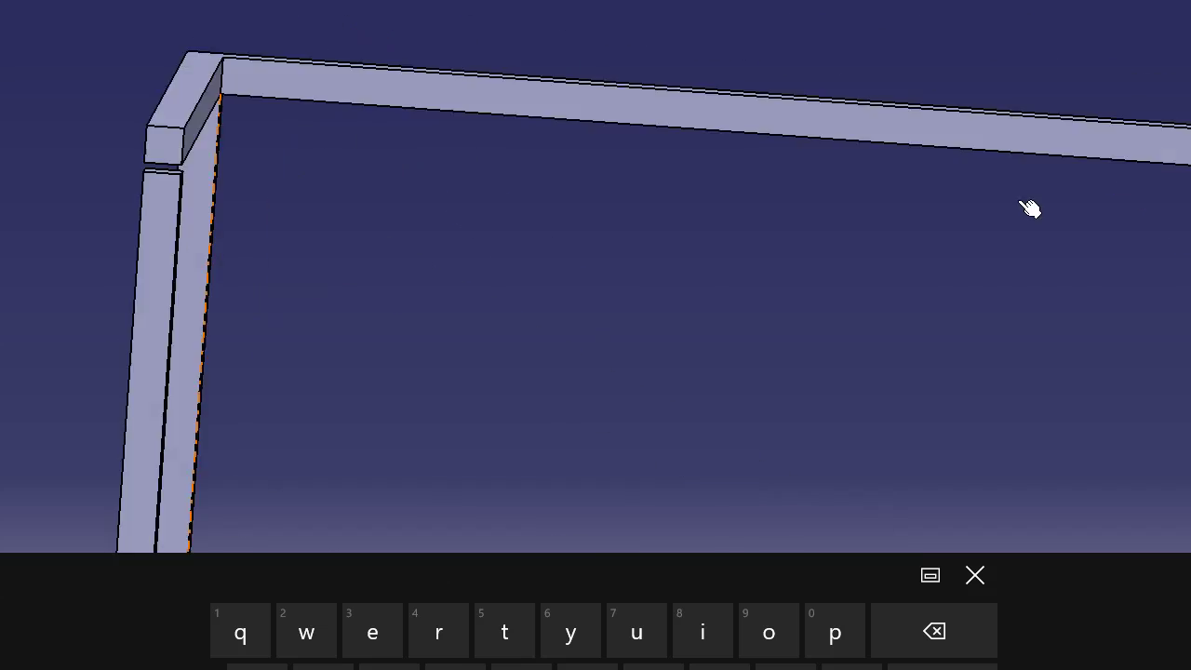
pyautogui.moveTo(900, 226)
pyautogui.mouseDown(button='middle')
pyautogui.moveTo(896, 345)
pyautogui.moveTo(822, 236)
pyautogui.mouseUp(button='middle')
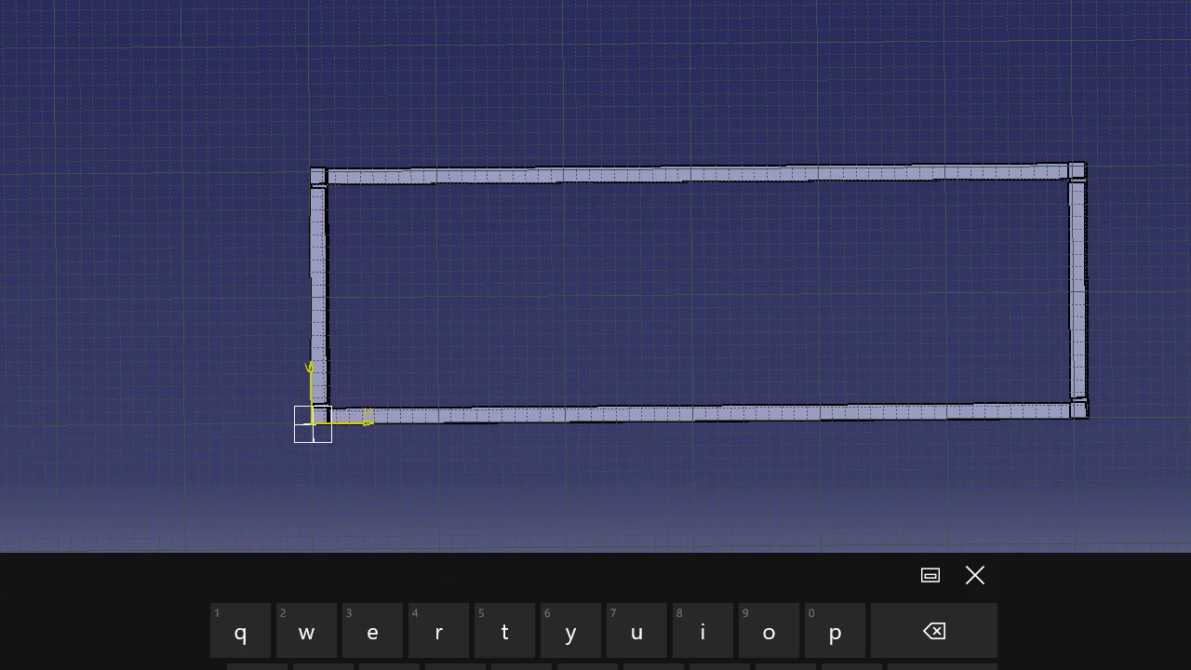
pyautogui.click(312, 422)
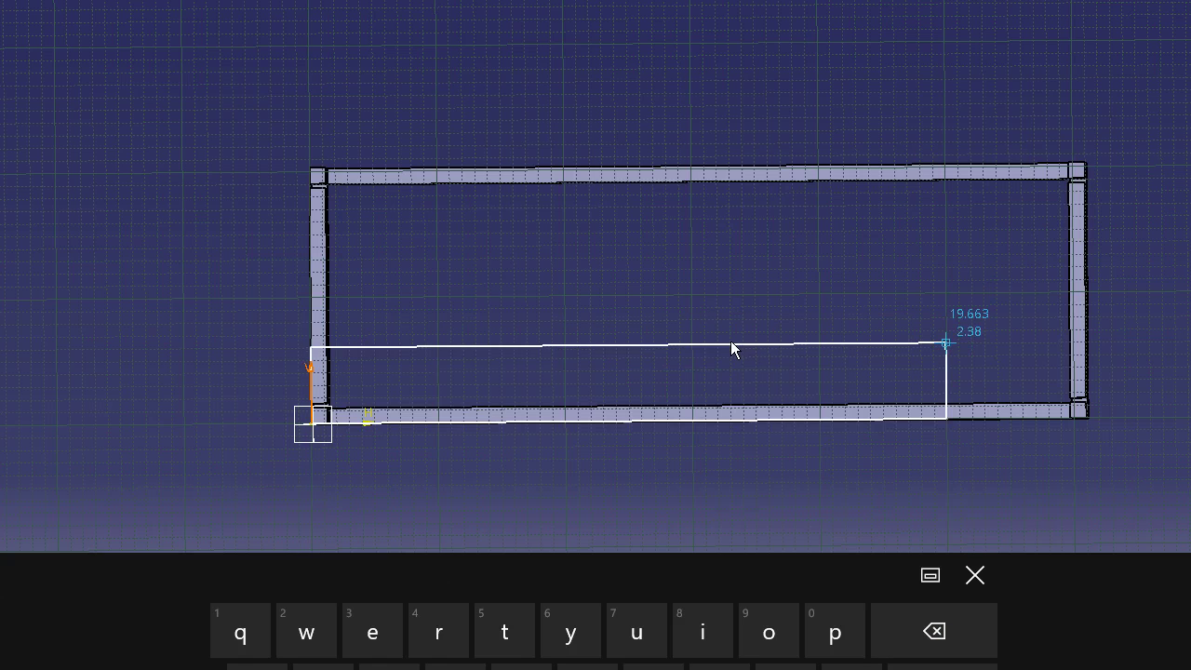
pyautogui.rightClick(730, 336)
pyautogui.click(761, 340)
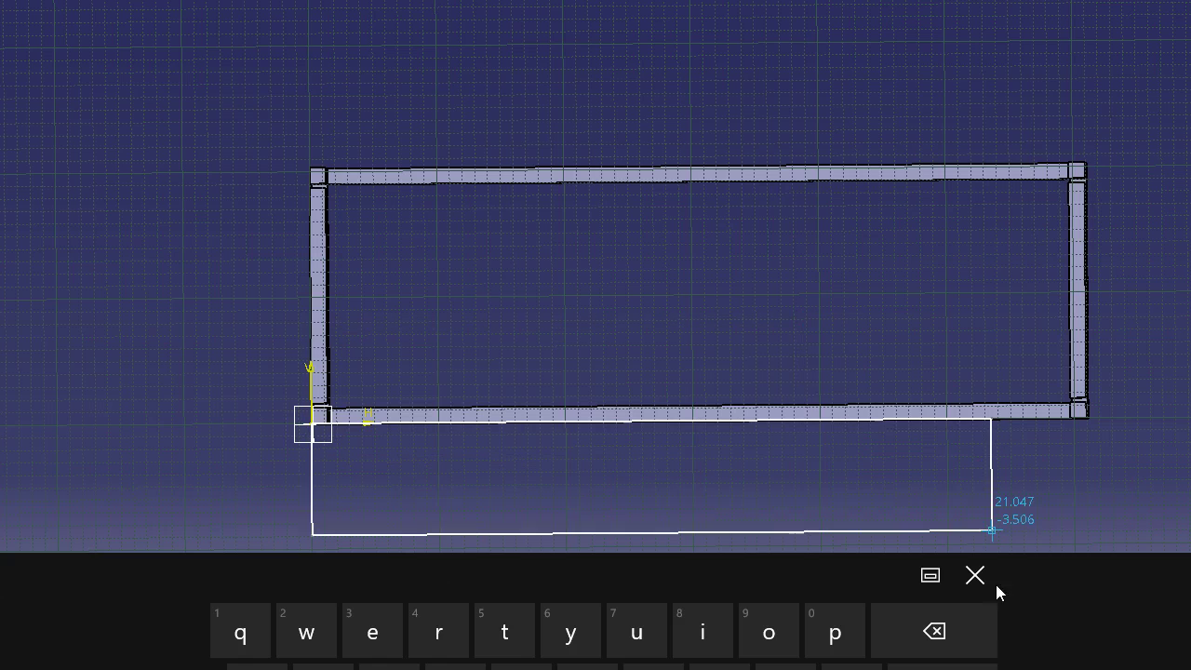
pyautogui.click(930, 575)
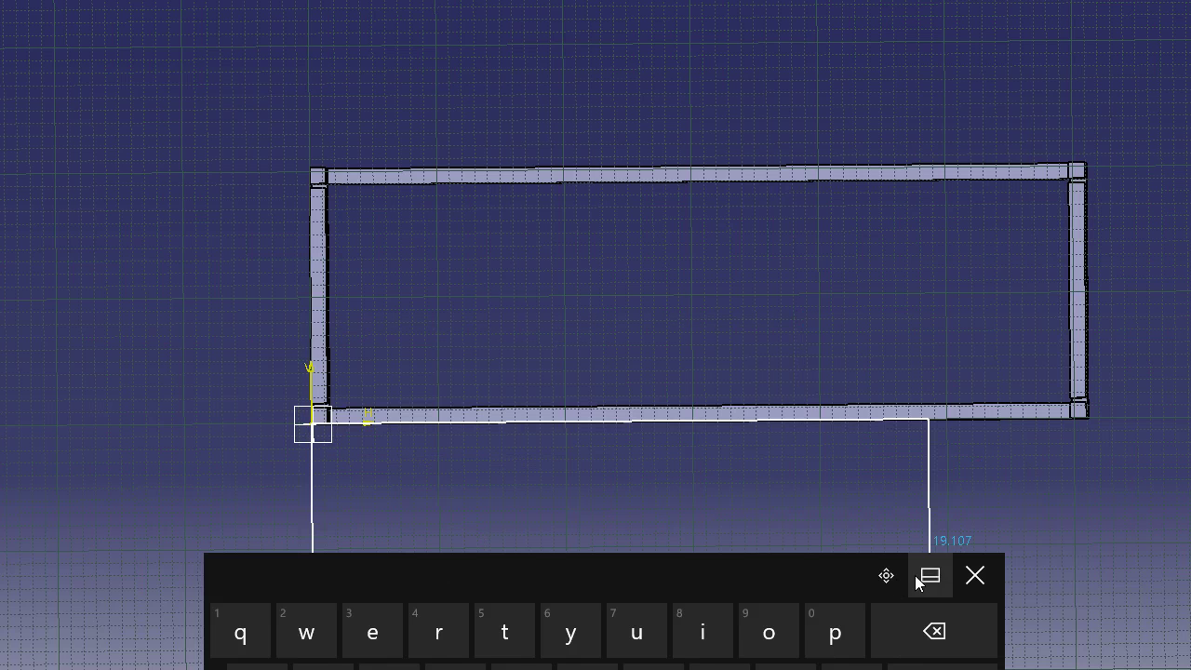
pyautogui.click(928, 577)
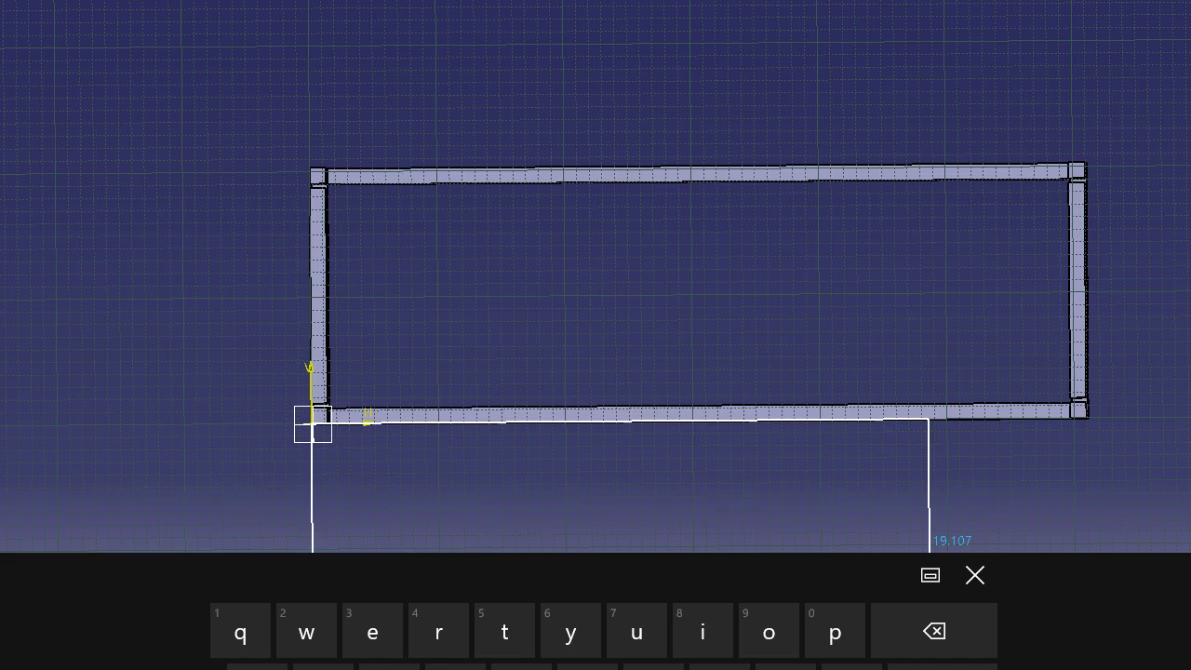
pyautogui.click(971, 582)
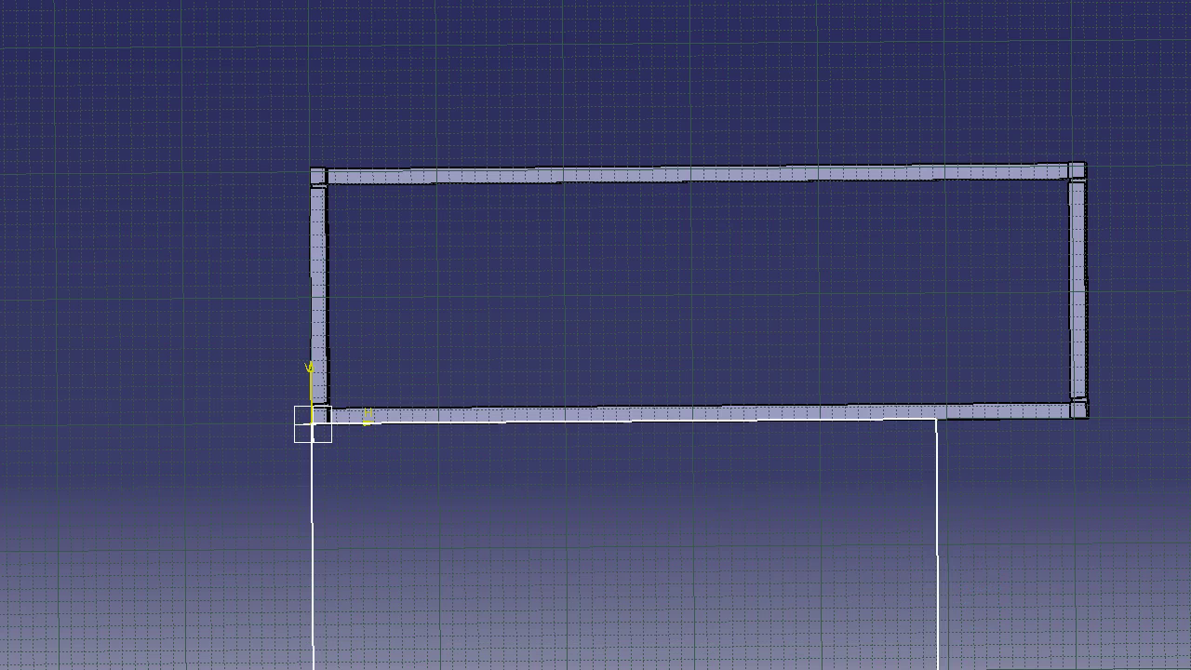
pyautogui.press('Escape')
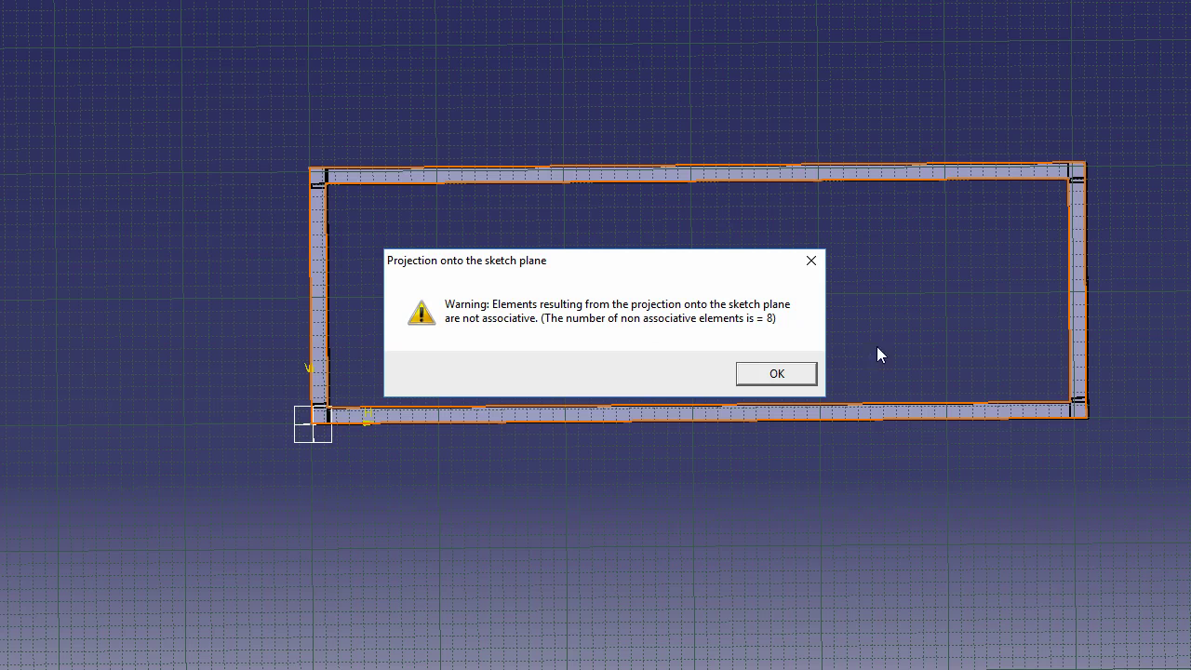
# Project the rectangular base frame outline onto the top sketch and extrude it into a top frame
pyautogui.click(768, 373)
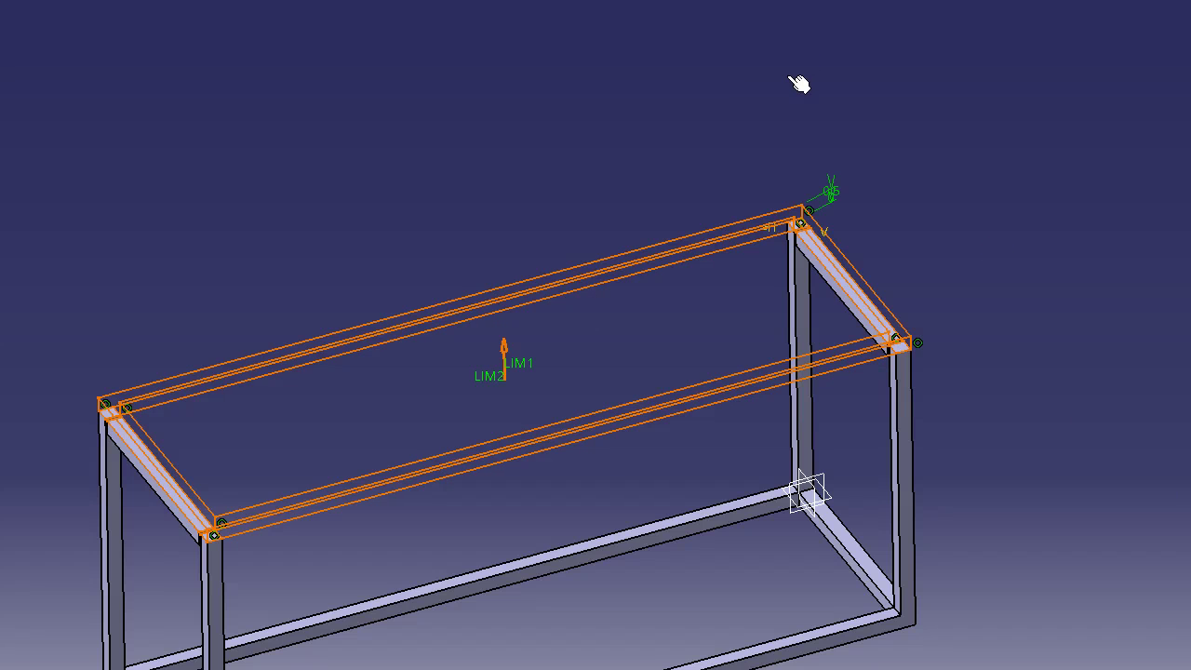
pyautogui.click(855, 106)
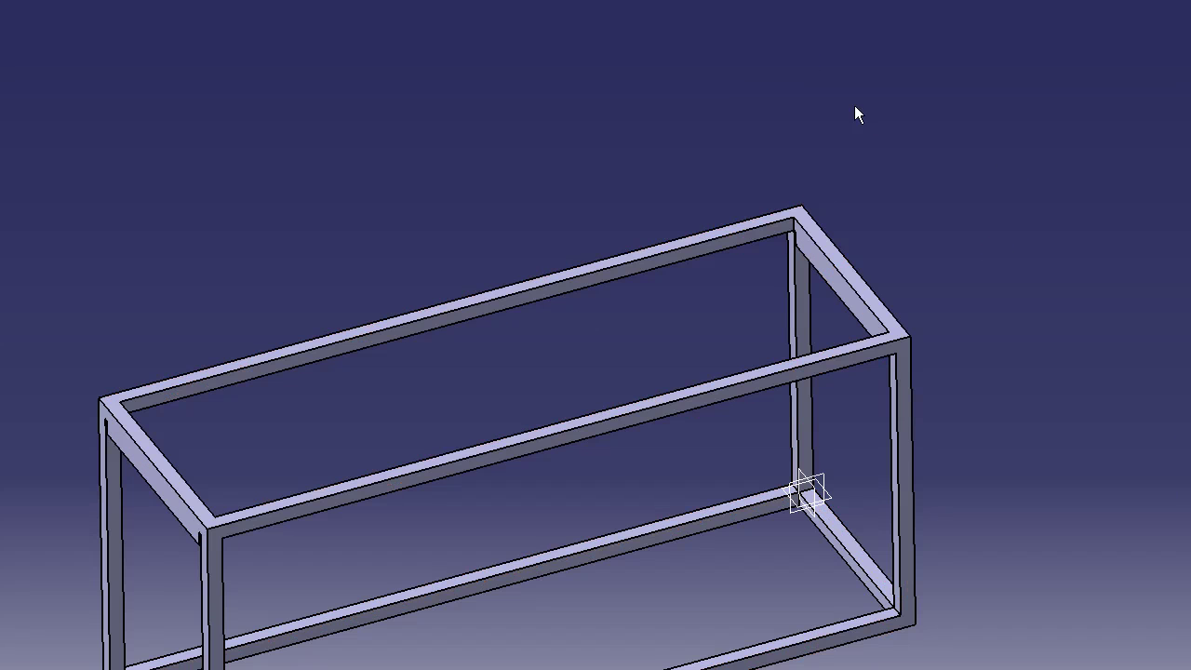
pyautogui.moveTo(850, 111); pyautogui.dragTo(894, 94, button='middle')
pyautogui.moveTo(585, 363); pyautogui.dragTo(651, 345, button='middle')
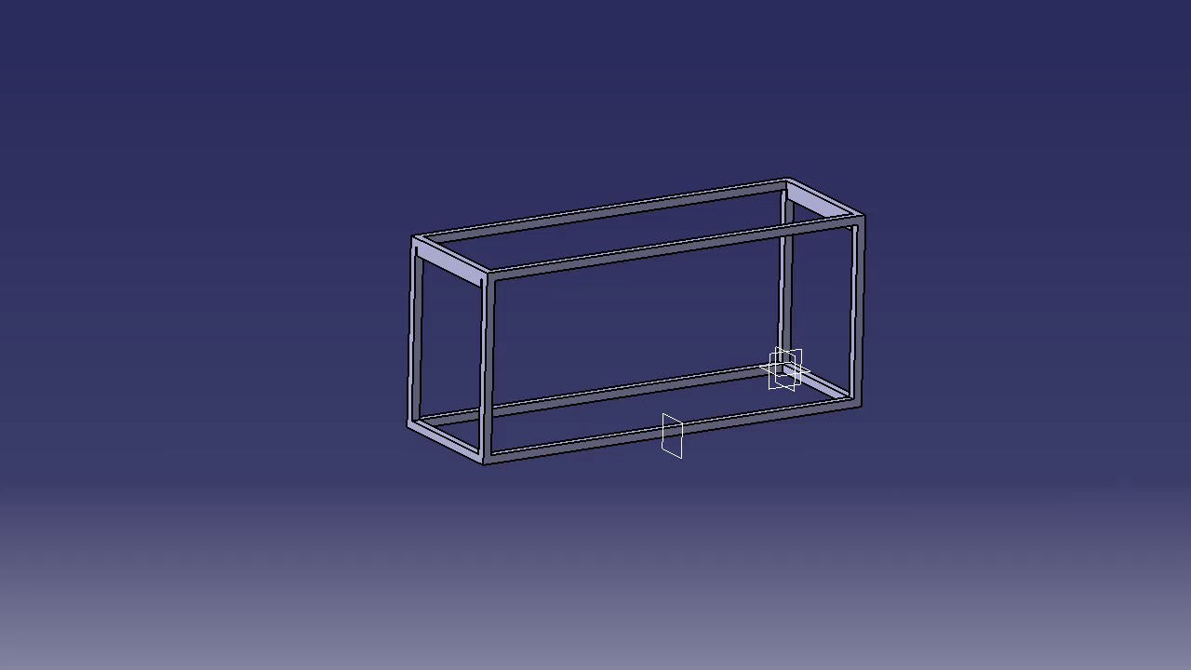
# On the reference plane midway along the frame's length, sketch a rectangle just above the top frame
pyautogui.click(672, 437)
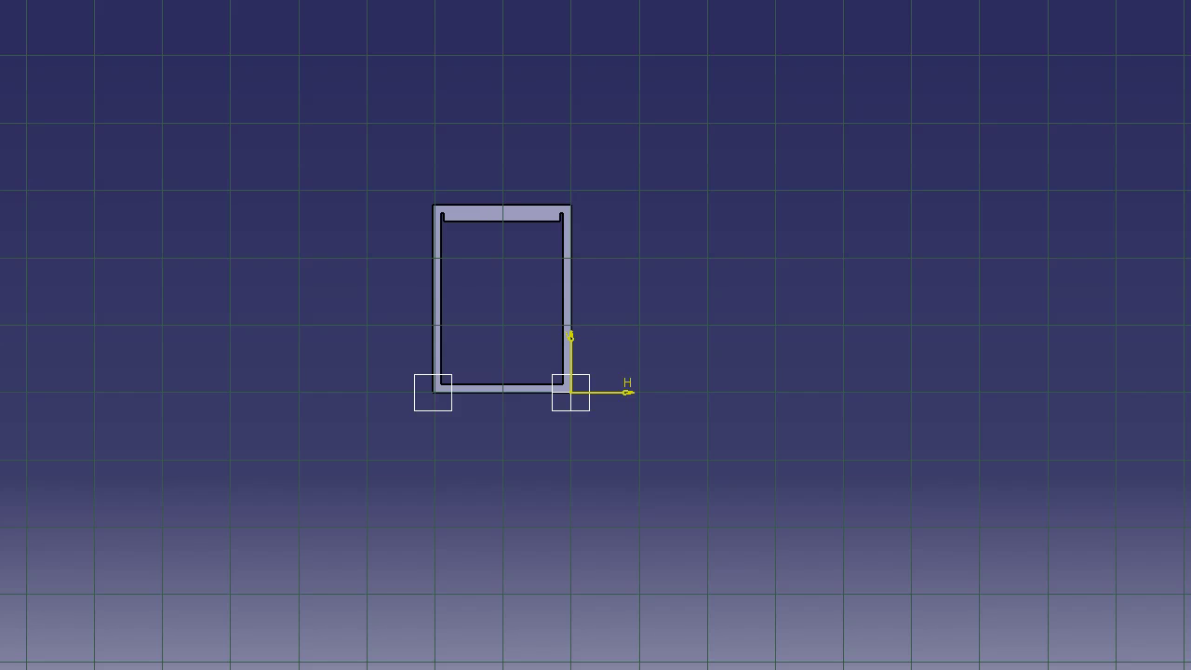
pyautogui.click(437, 102)
pyautogui.click(571, 193)
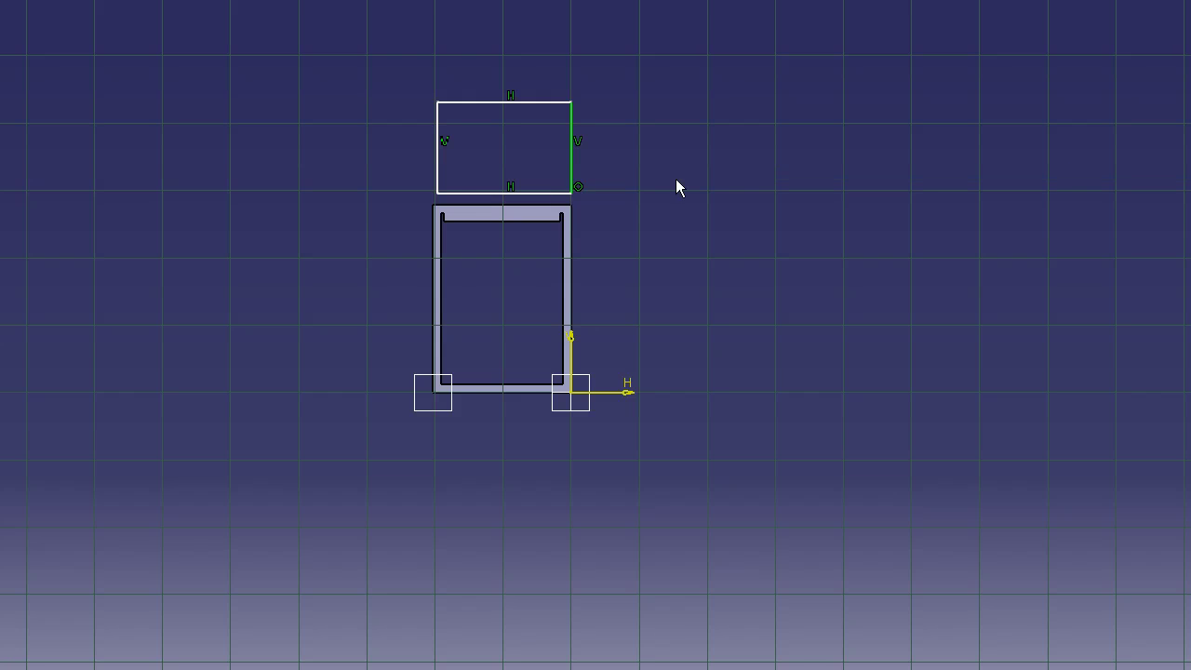
# Make the rectangle's left side coincident with the frame's left outer edge
pyautogui.click(437, 160)
pyautogui.click(435, 253)
pyautogui.rightClick(404, 195)
pyautogui.click(458, 323)
# Dimension the gap between the rectangle's lower edge and the top frame and set it to 0.1 in
pyautogui.click(473, 193)
pyautogui.click(484, 212)
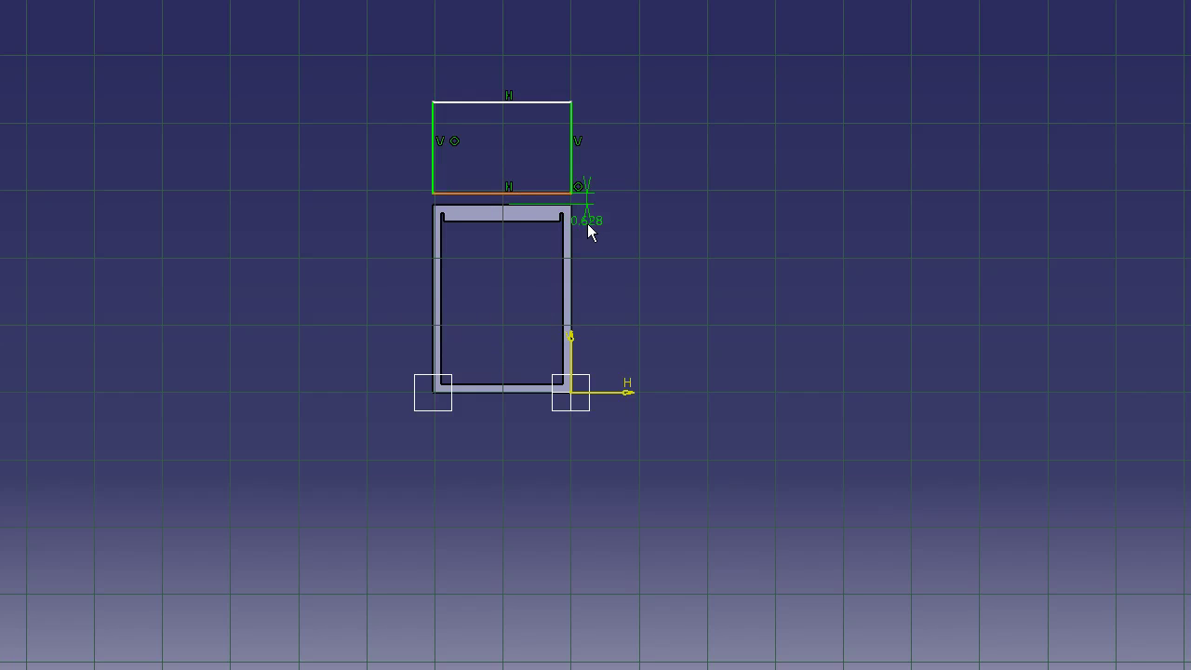
pyautogui.doubleClick(540, 249)
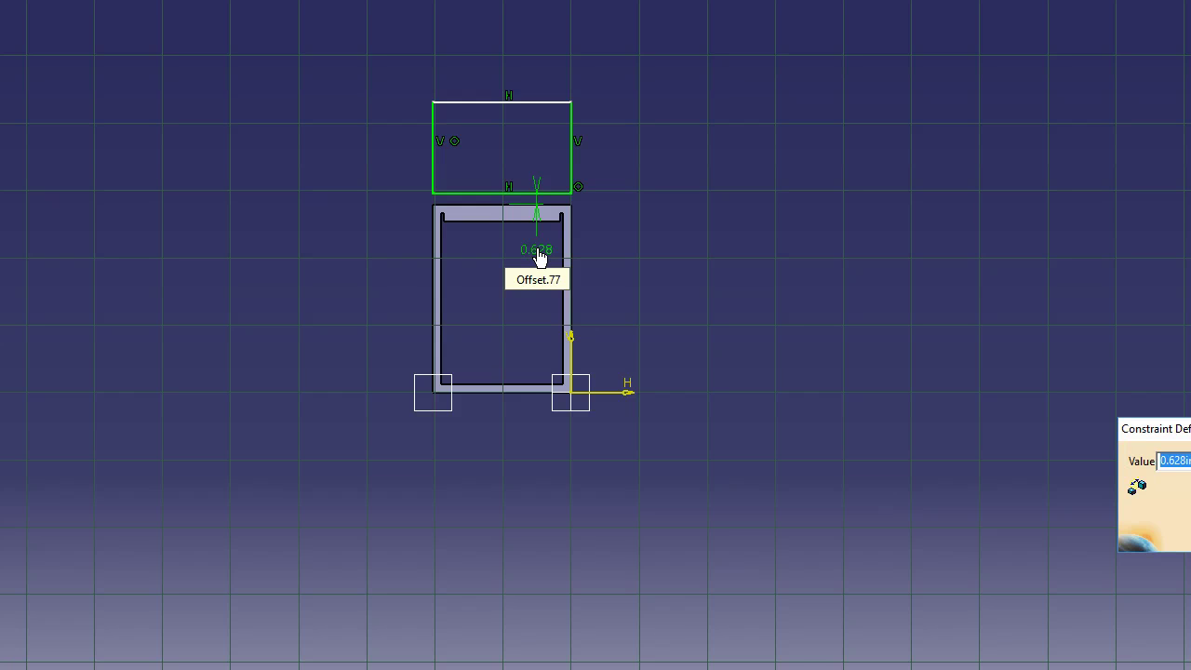
pyautogui.click(1140, 668)
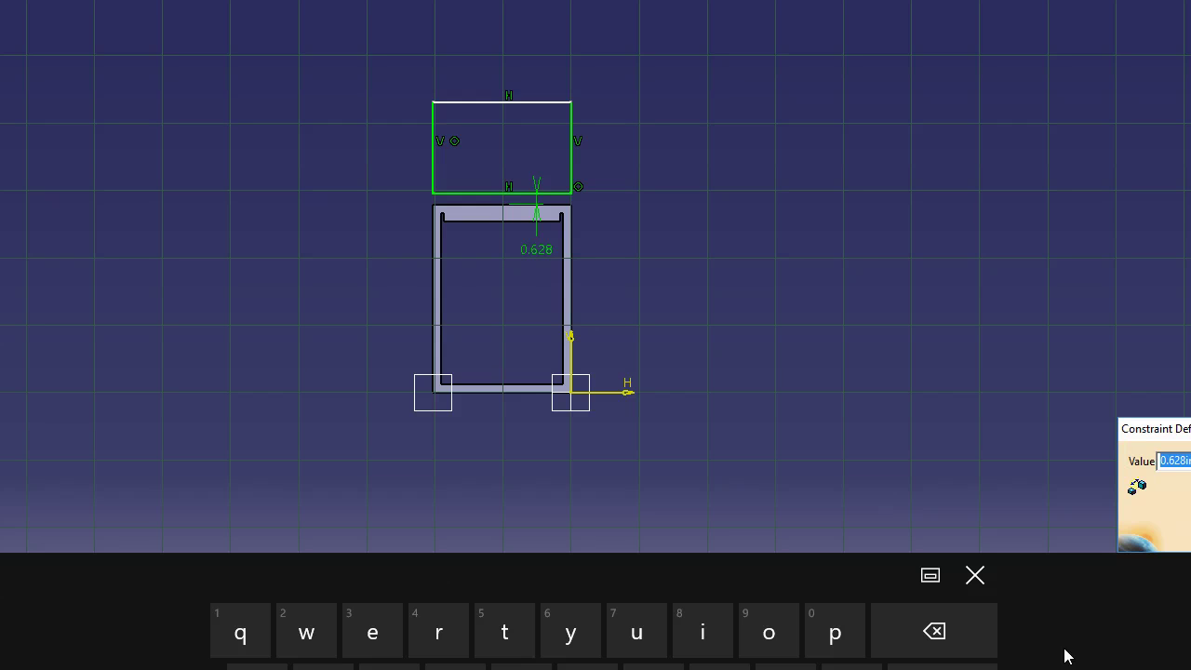
pyautogui.click(240, 668)
pyautogui.write('0.1')
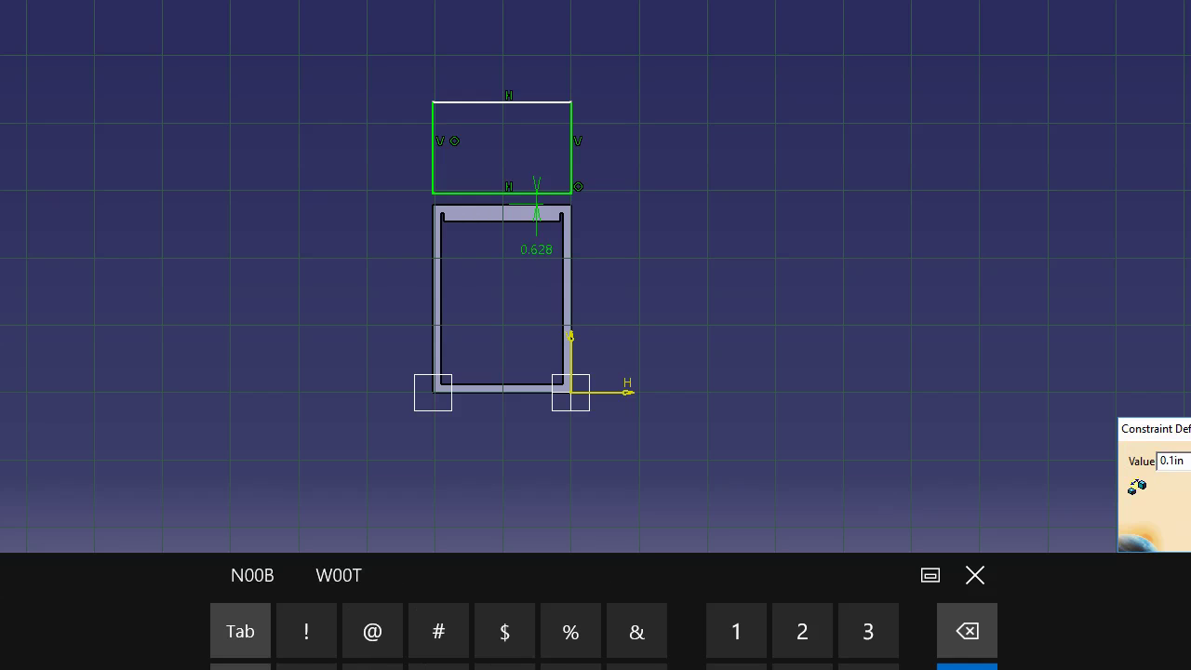
pyautogui.press('Return')
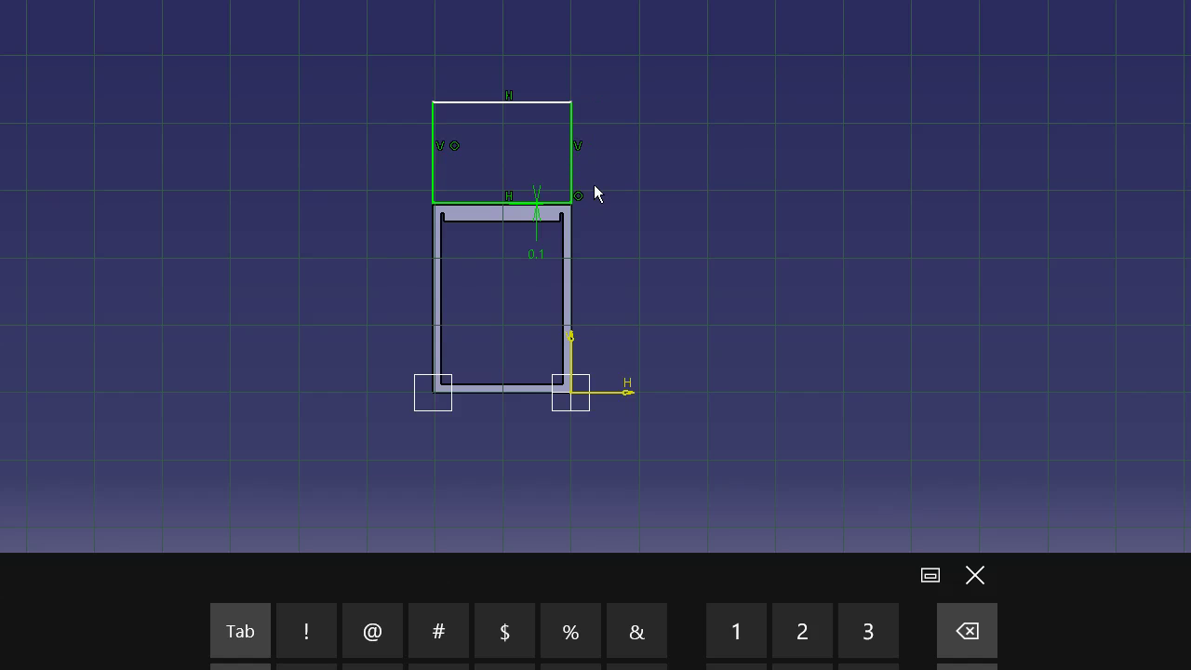
# Dimension the rectangle's height along its right side and set it to 8 in
pyautogui.moveTo(677, 126)
pyautogui.mouseDown(button='middle')
pyautogui.moveTo(601, 85)
pyautogui.moveTo(611, 218)
pyautogui.moveTo(571, 167)
pyautogui.mouseUp(button='middle')
pyautogui.click(574, 149)
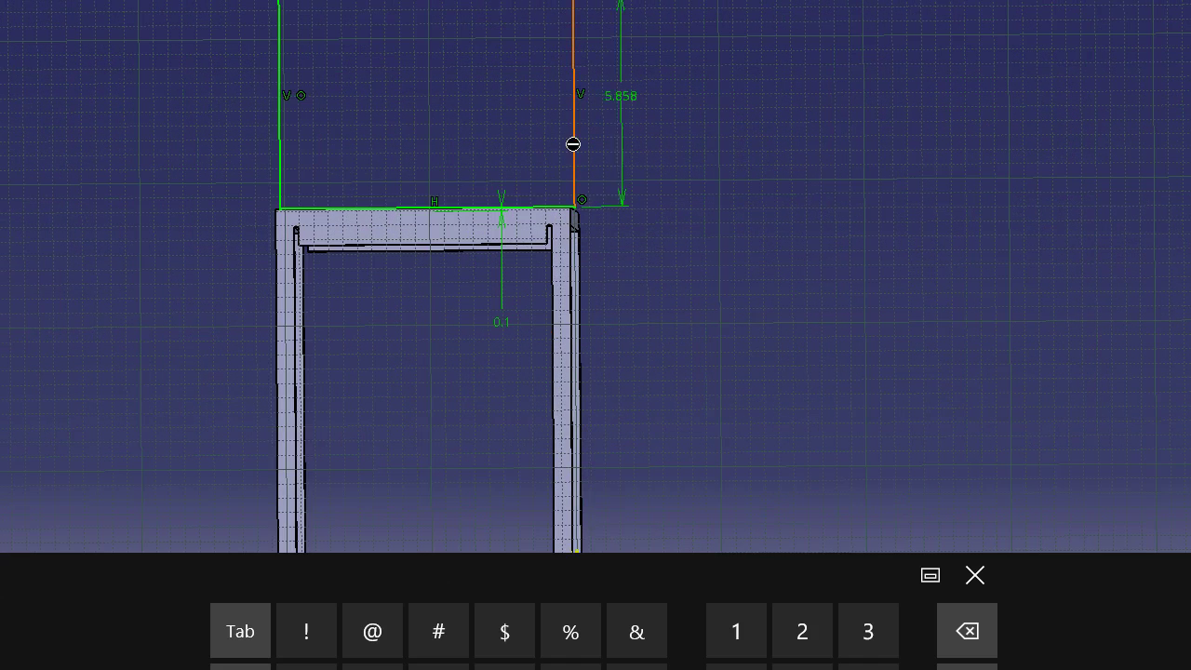
pyautogui.click(516, 135)
pyautogui.doubleClick(517, 127)
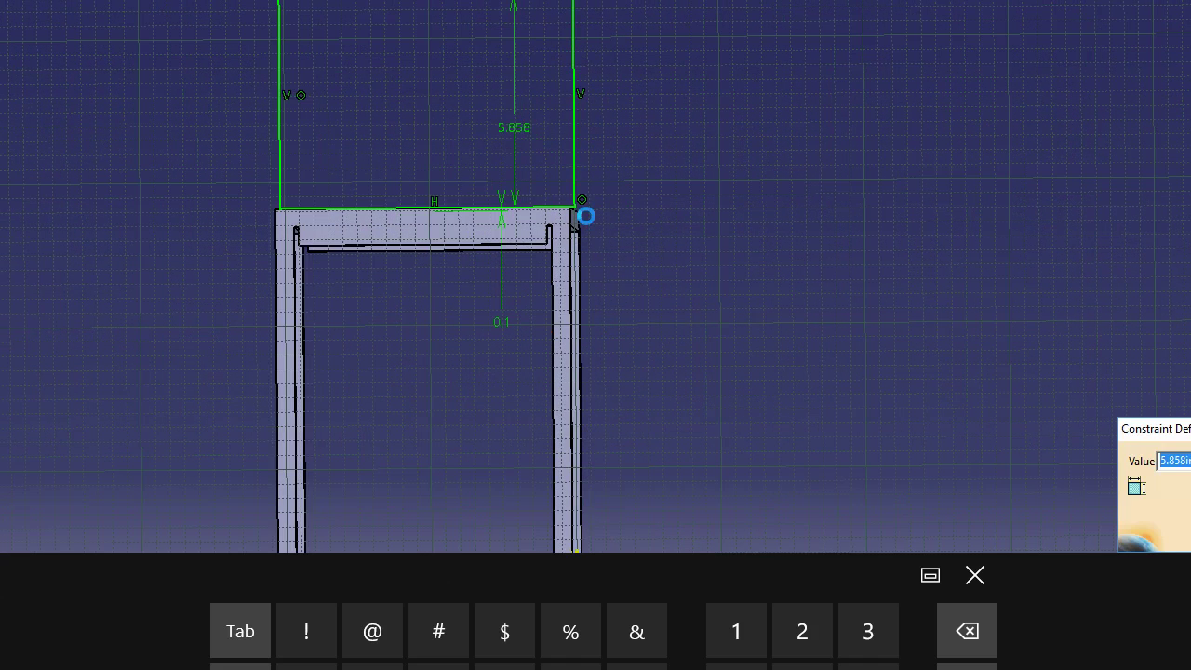
pyautogui.write('8')
pyautogui.press('Return')
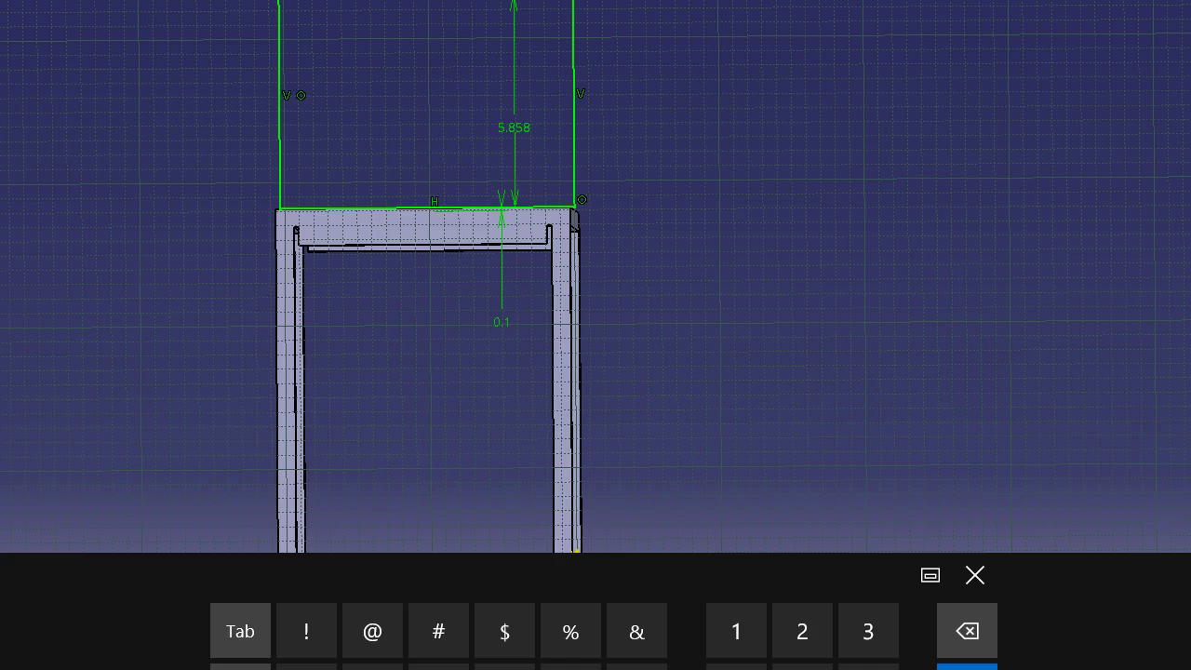
# Sketch a second rectangle, about 6.87 in tall, inside the 8 in tall rectangle
pyautogui.moveTo(674, 217)
pyautogui.mouseDown(button='middle')
pyautogui.moveTo(701, 343)
pyautogui.moveTo(753, 360)
pyautogui.mouseUp(button='middle')
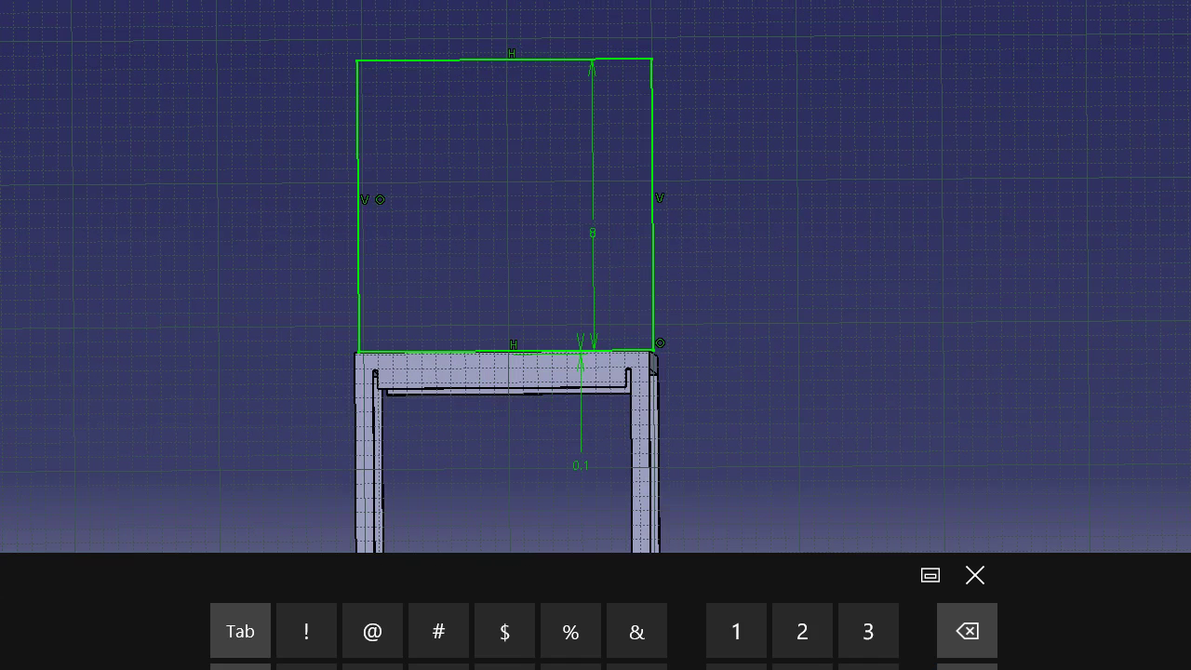
pyautogui.click(370, 77)
pyautogui.click(623, 326)
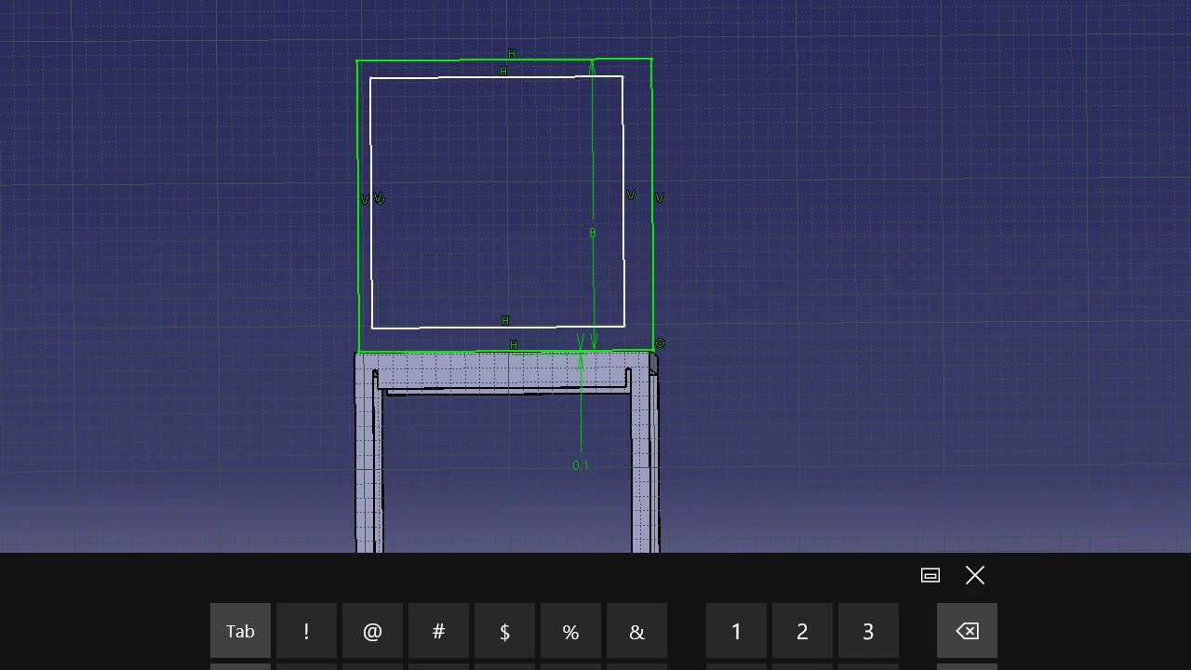
# Dimension the gap between the right sides of the inner and outer rectangles and set it to 0.5 in
pyautogui.click(625, 105)
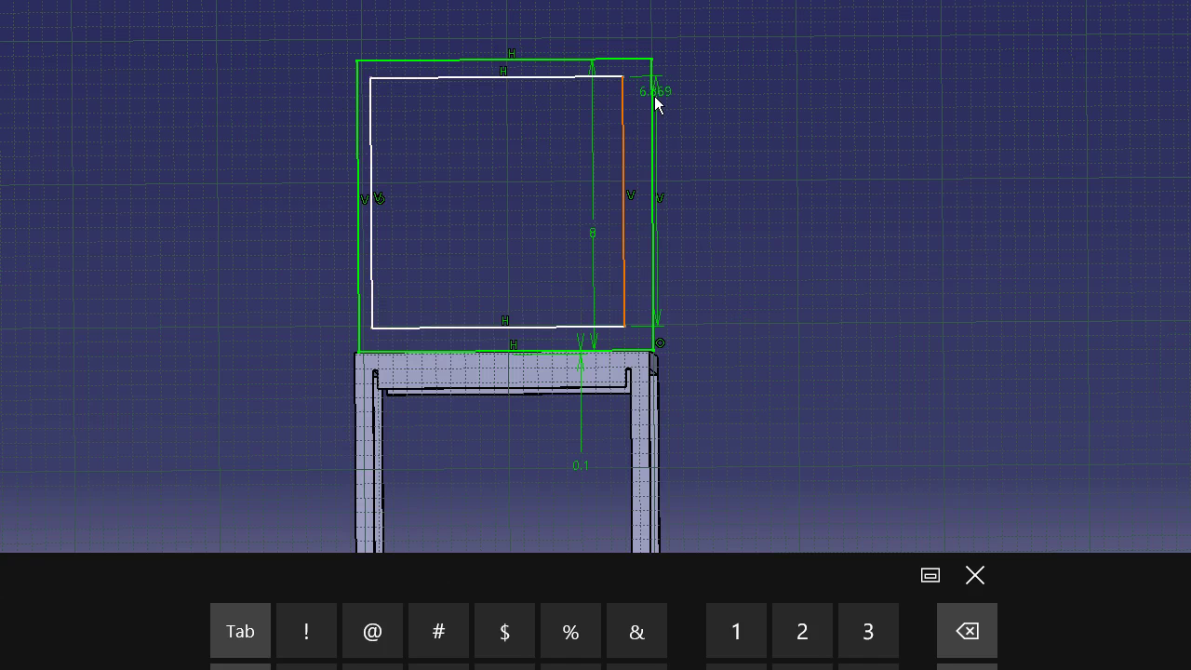
pyautogui.click(652, 96)
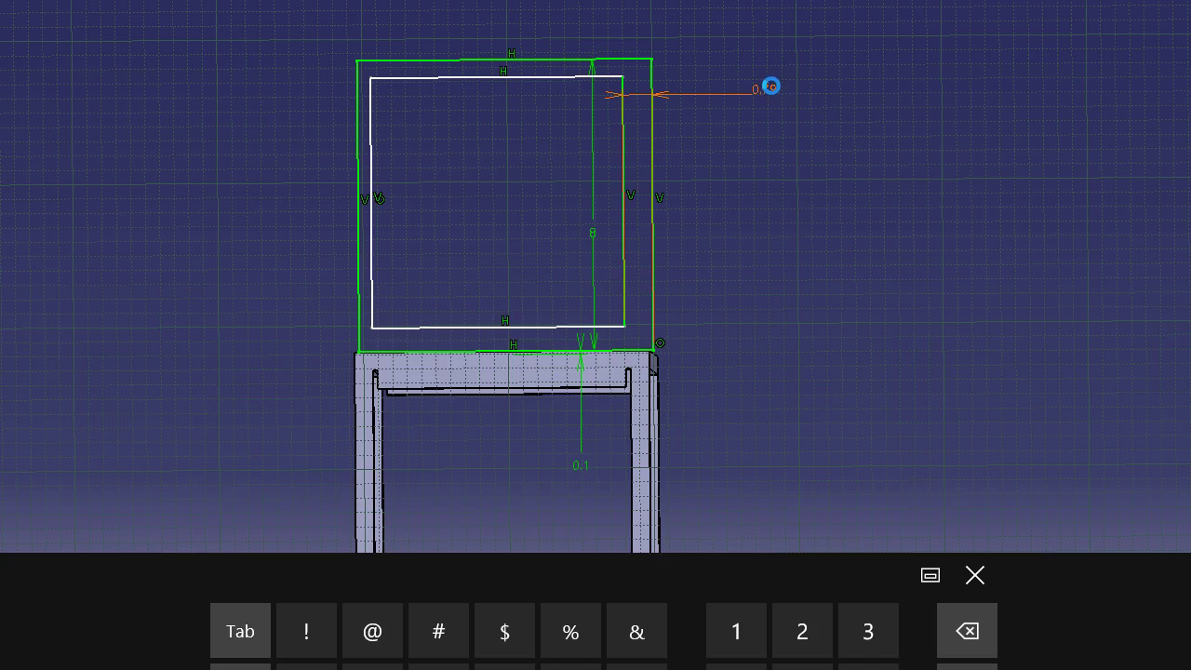
pyautogui.doubleClick(774, 96)
pyautogui.write('.5')
pyautogui.press('Return')
# Dimension the gap between the lower edges of the inner and outer rectangles and set it to 0.5 in
pyautogui.click(546, 328)
pyautogui.click(558, 352)
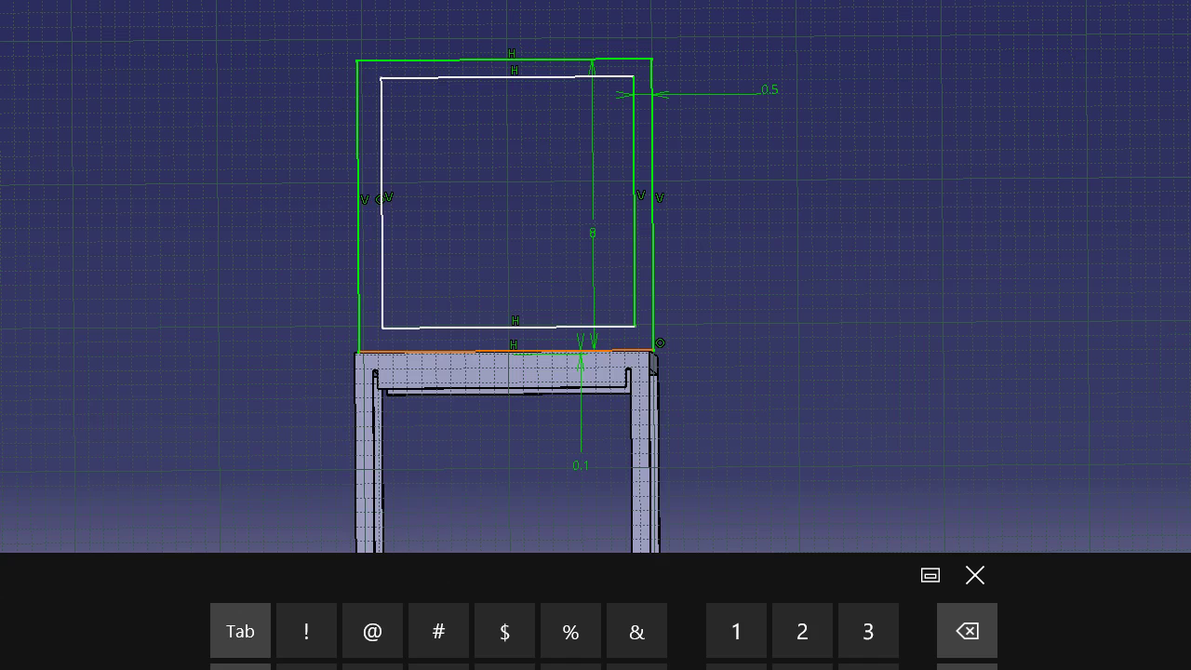
pyautogui.click(605, 330)
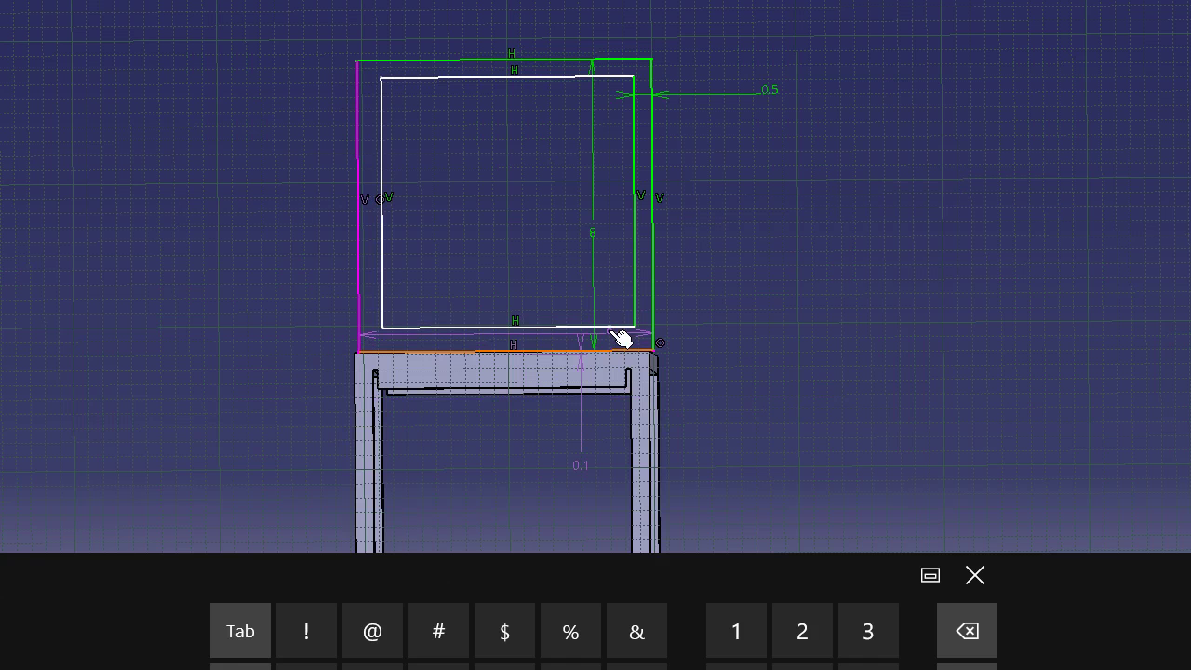
pyautogui.click(723, 346)
pyautogui.click(731, 351)
pyautogui.doubleClick(731, 351)
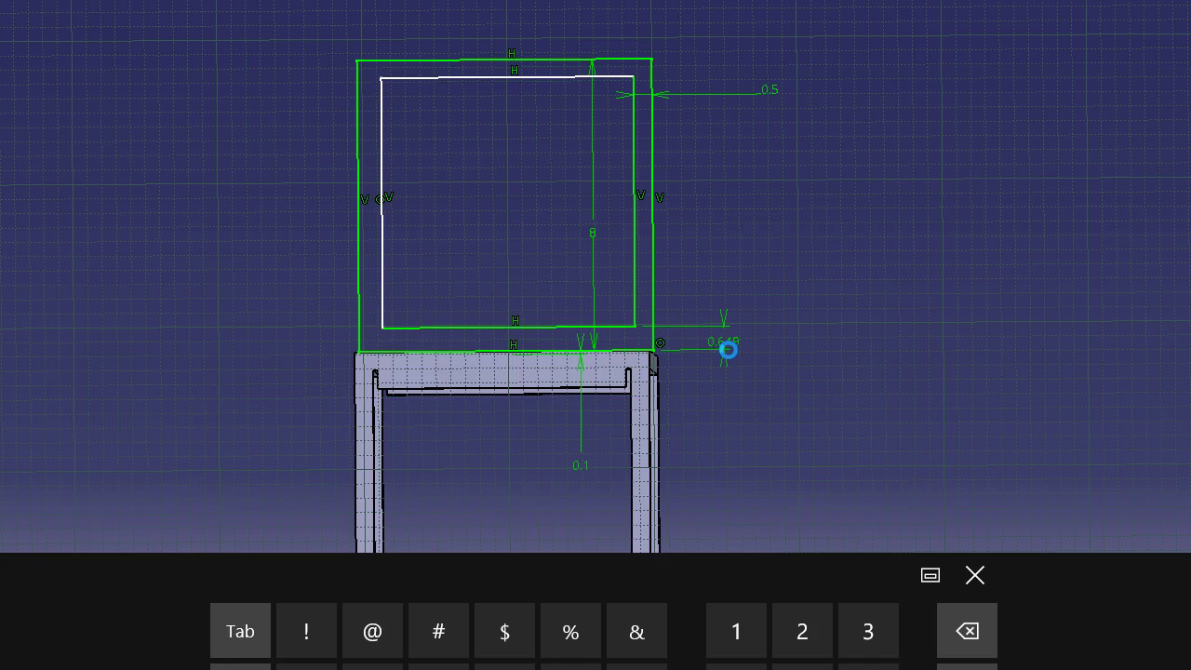
pyautogui.write('.5')
pyautogui.press('Return')
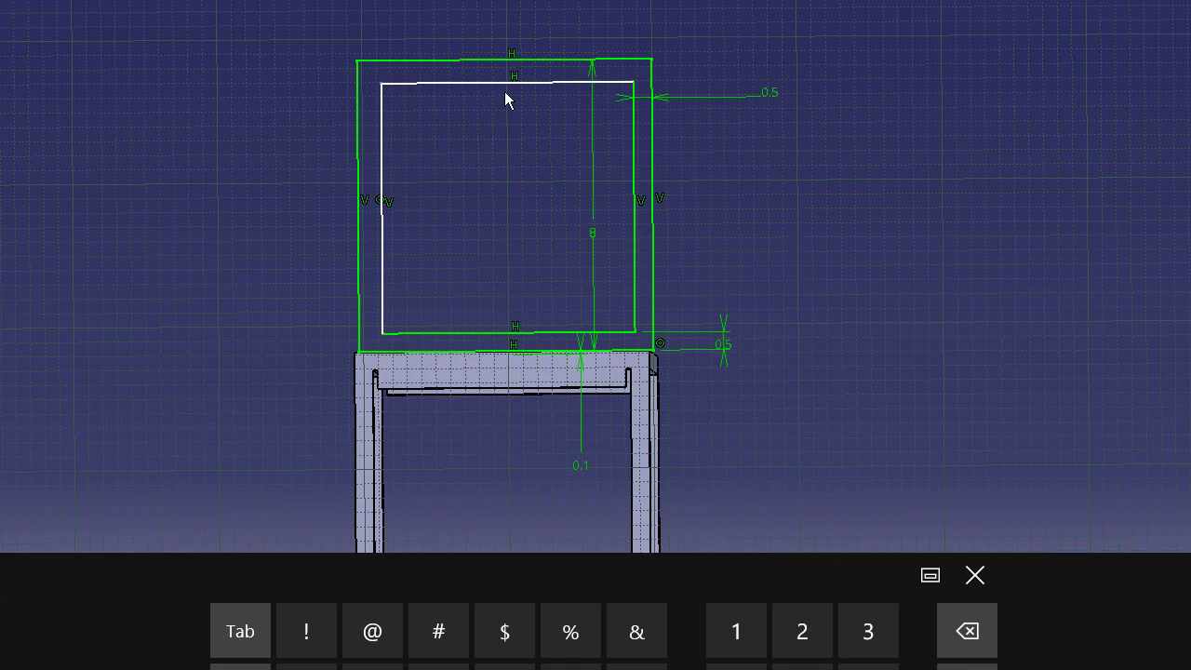
pyautogui.click(508, 81)
pyautogui.click(510, 61)
pyautogui.click(541, 16)
# Dimension the gap between the left sides of the inner and outer rectangles and set it to 0.5 in
pyautogui.click(381, 140)
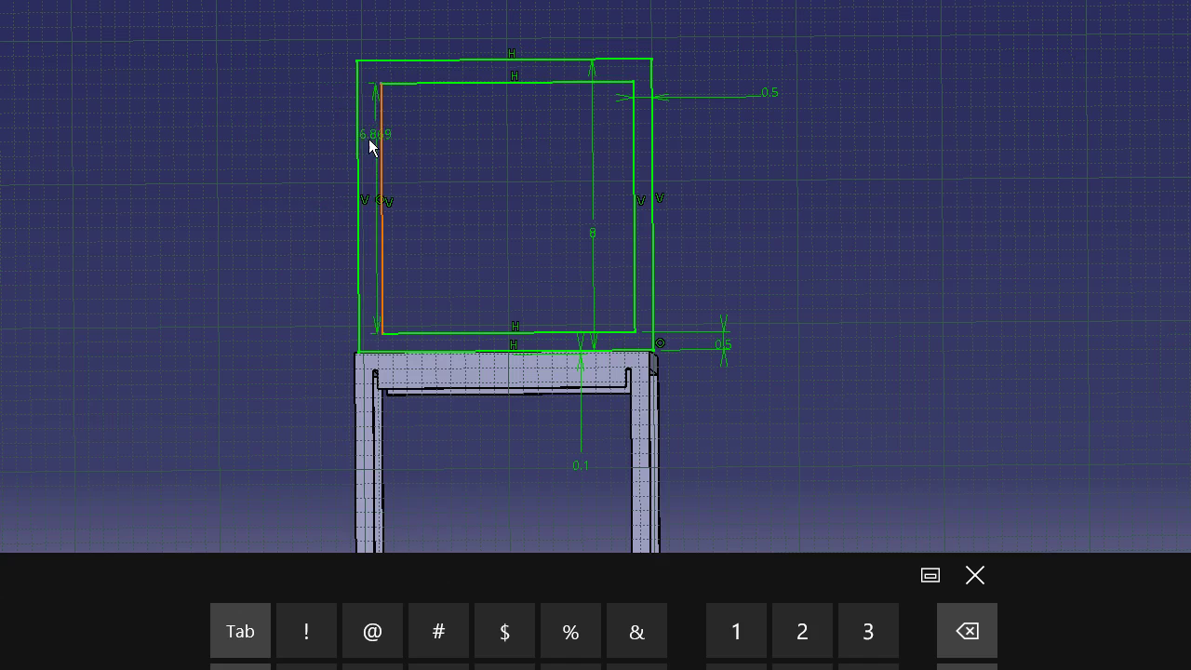
pyautogui.click(359, 143)
pyautogui.doubleClick(433, 142)
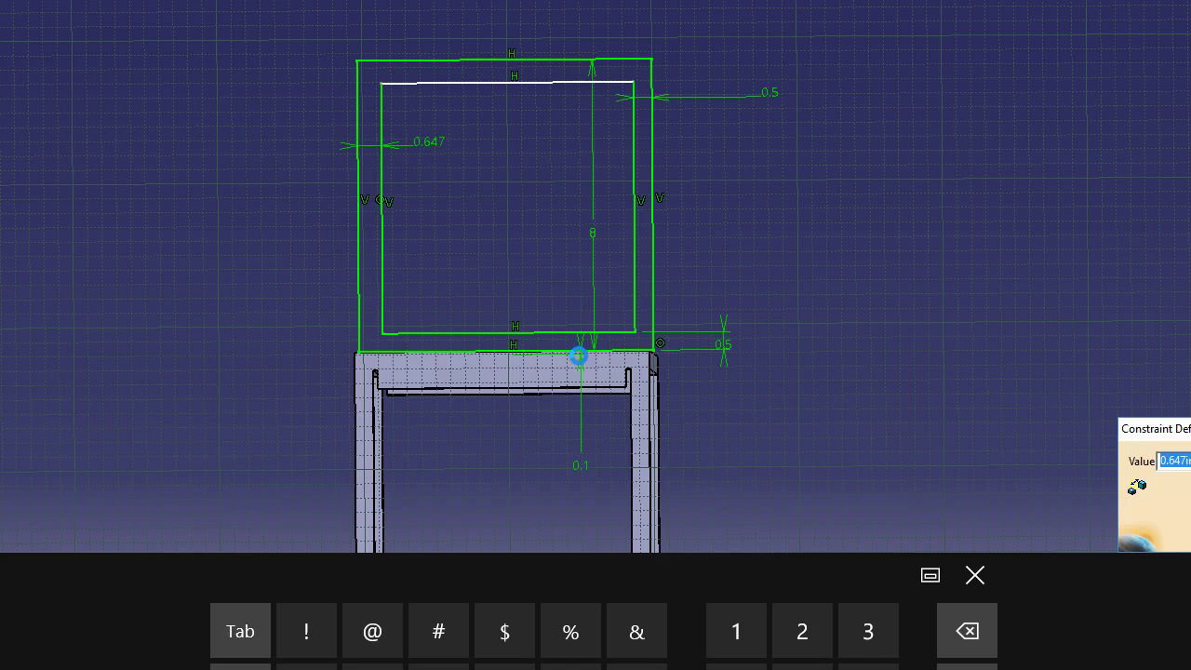
pyautogui.write('.5')
pyautogui.press('Return')
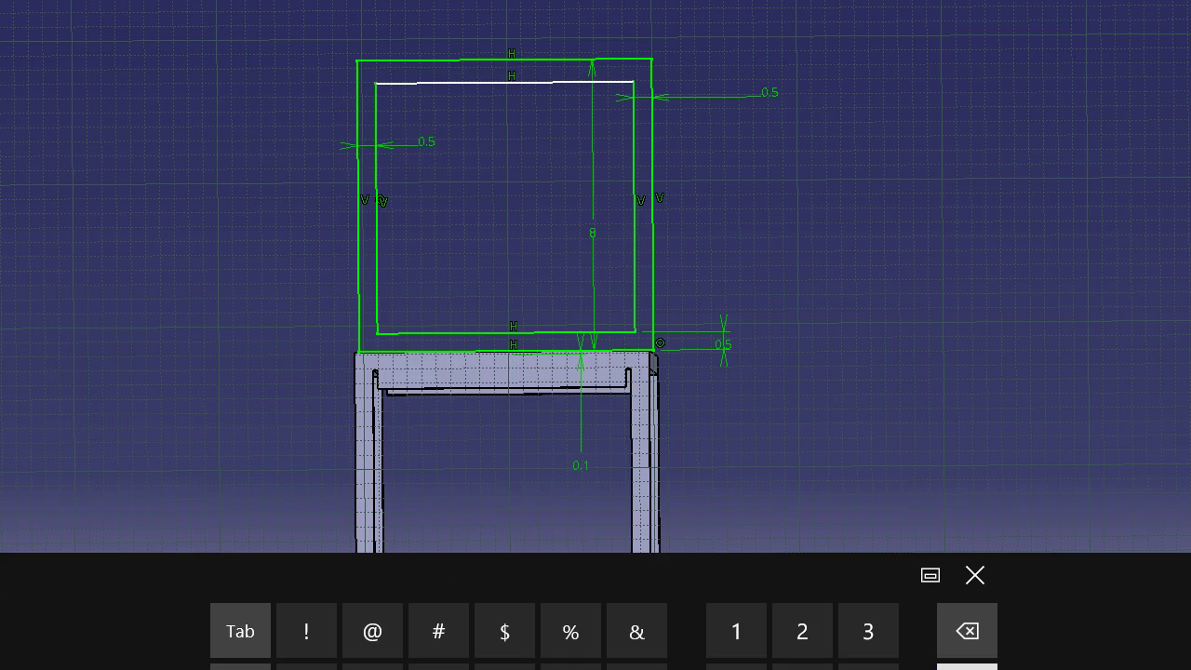
# Dimension the gap between the upper edges of the inner and outer rectangles and set it to 0.5 in
pyautogui.click(509, 82)
pyautogui.click(490, 59)
pyautogui.press('Escape')
pyautogui.click(513, 60)
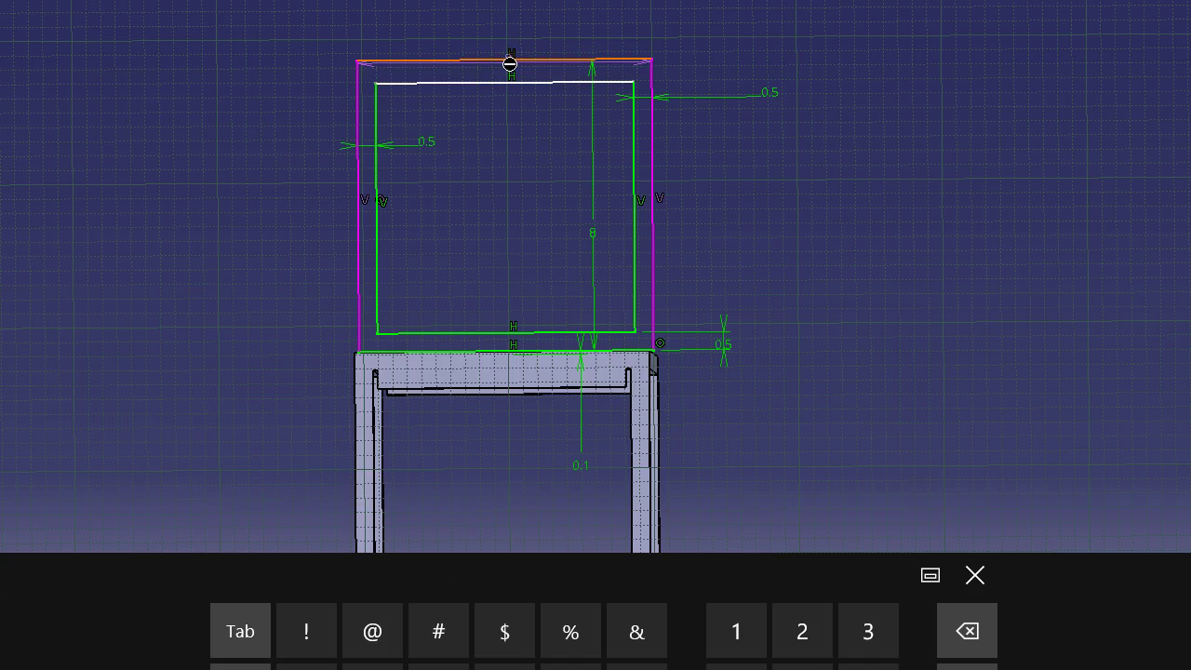
pyautogui.click(531, 84)
pyautogui.moveTo(558, 112)
pyautogui.mouseDown(button='middle')
pyautogui.moveTo(645, 252)
pyautogui.moveTo(657, 215)
pyautogui.mouseUp(button='middle')
pyautogui.click(658, 214)
pyautogui.doubleClick(660, 215)
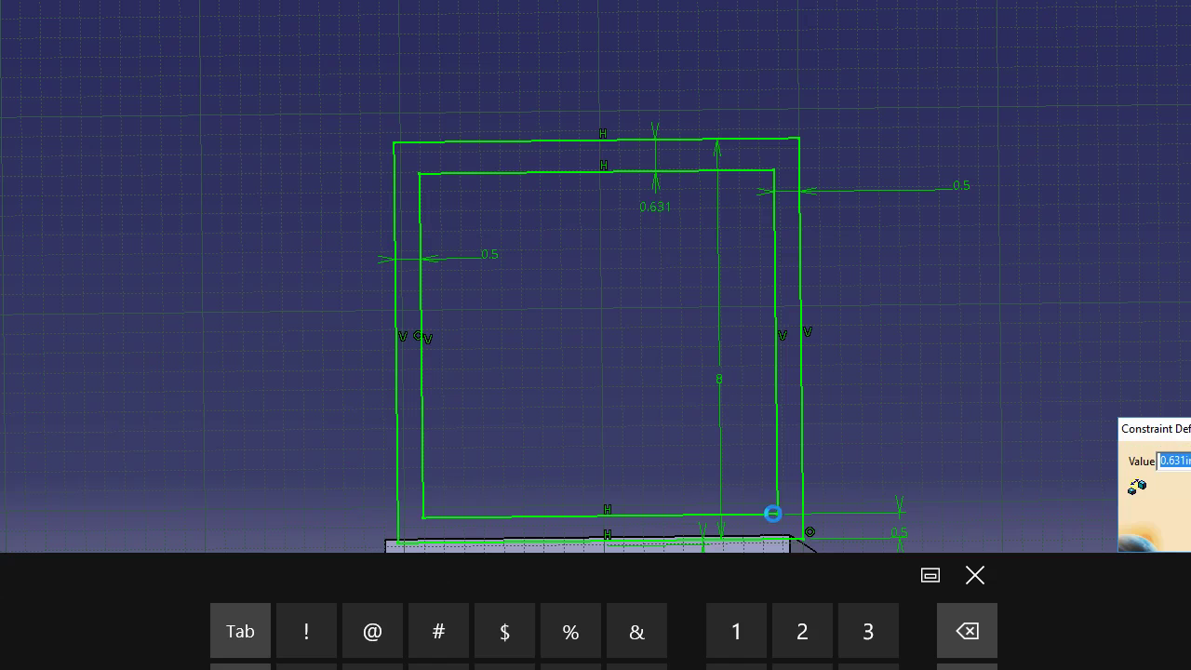
pyautogui.write('.5')
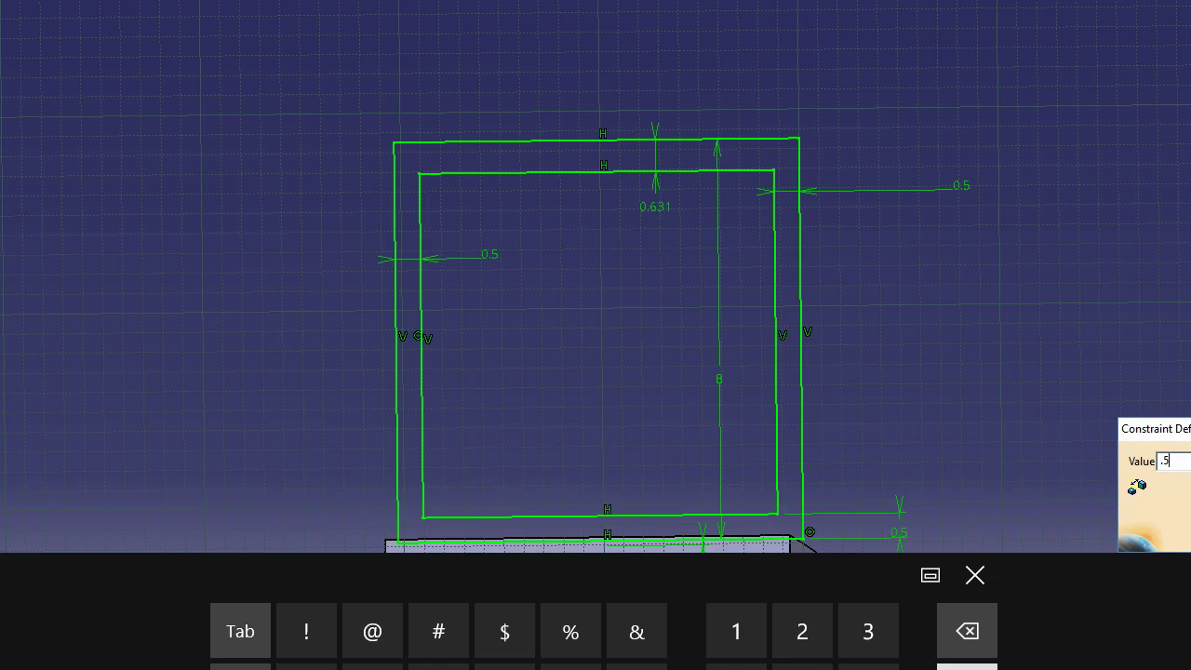
pyautogui.press('Return')
# Exit the sketch and pad the double-rectangle profile symmetrically to both sides of its plane as the middle upper frame
pyautogui.click(917, 16)
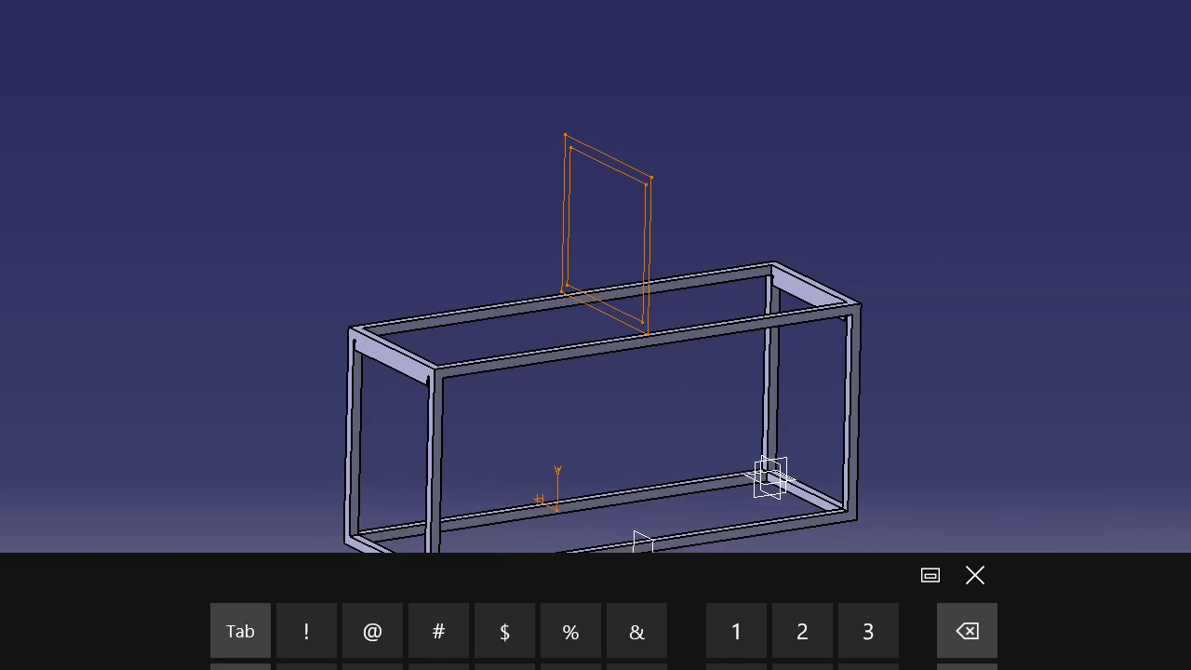
pyautogui.click(650, 235)
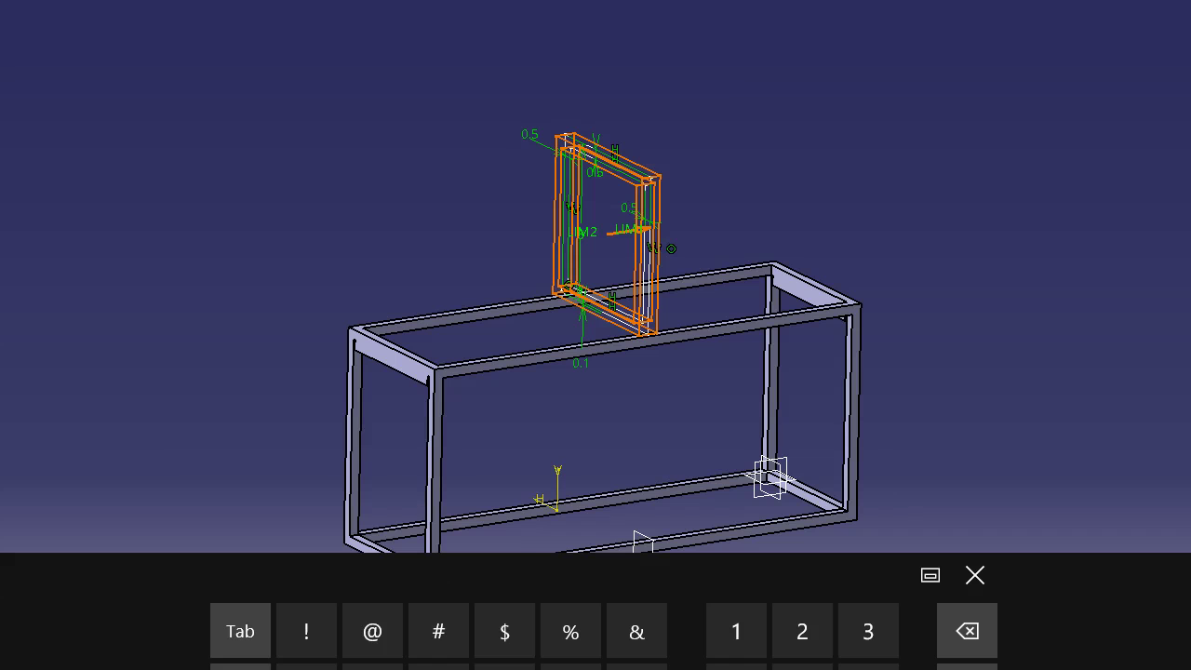
pyautogui.click(1173, 506)
pyautogui.click(770, 156)
pyautogui.keyDown('ctrl'); pyautogui.moveTo(770, 156); pyautogui.dragTo(759, 186, button='middle'); pyautogui.keyUp('ctrl')
pyautogui.click(5, 466)
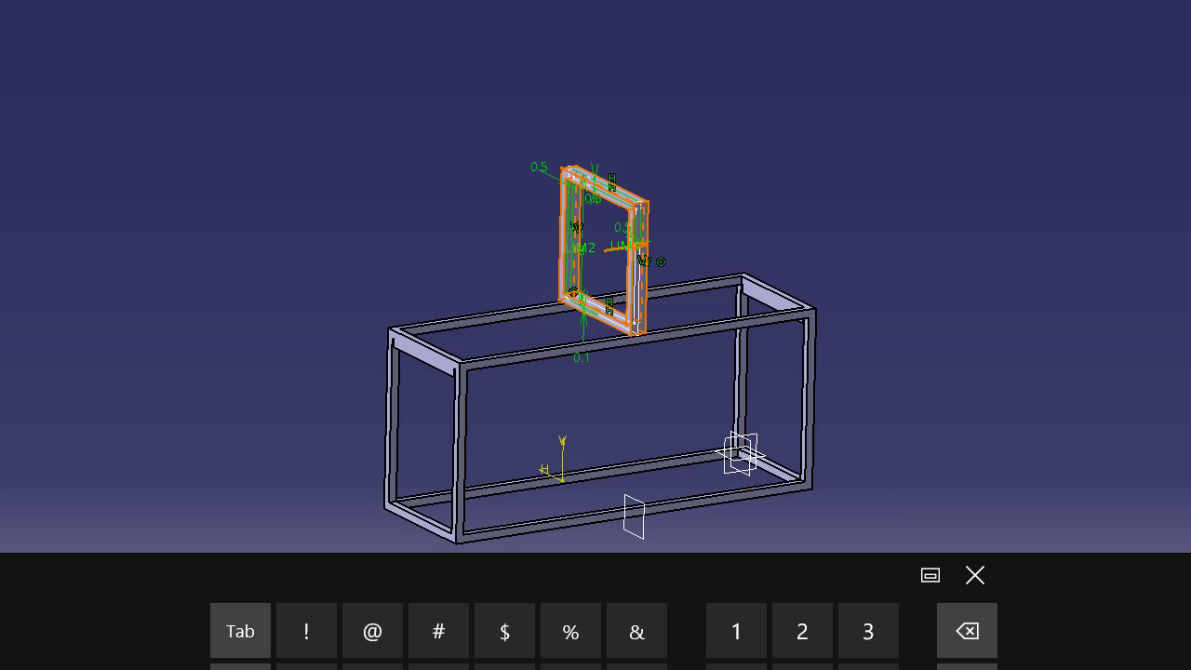
pyautogui.moveTo(1005, 295); pyautogui.dragTo(789, 223, button='middle')
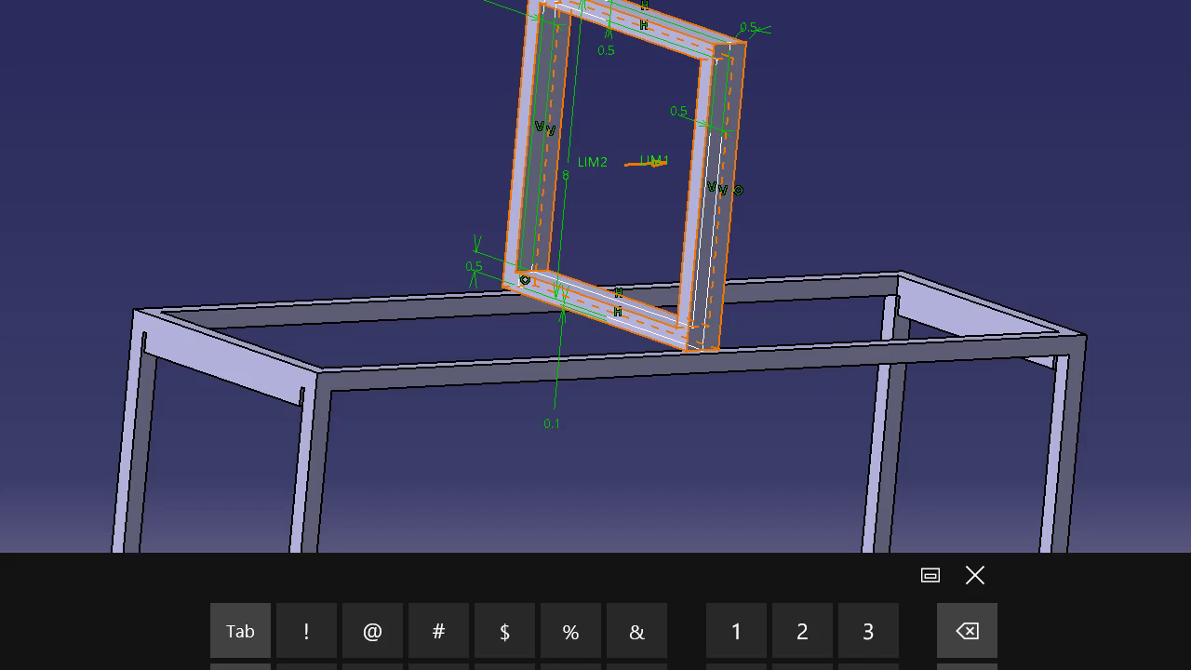
pyautogui.click(986, 653)
pyautogui.click(812, 637)
# Start a sketch on the box frame's end face farthest from the origin and project the middle upper frame's outlines onto it
pyautogui.moveTo(846, 80)
pyautogui.mouseDown(button='middle')
pyautogui.moveTo(725, 153)
pyautogui.moveTo(648, 321)
pyautogui.moveTo(667, 348)
pyautogui.moveTo(747, 222)
pyautogui.mouseUp(button='middle')
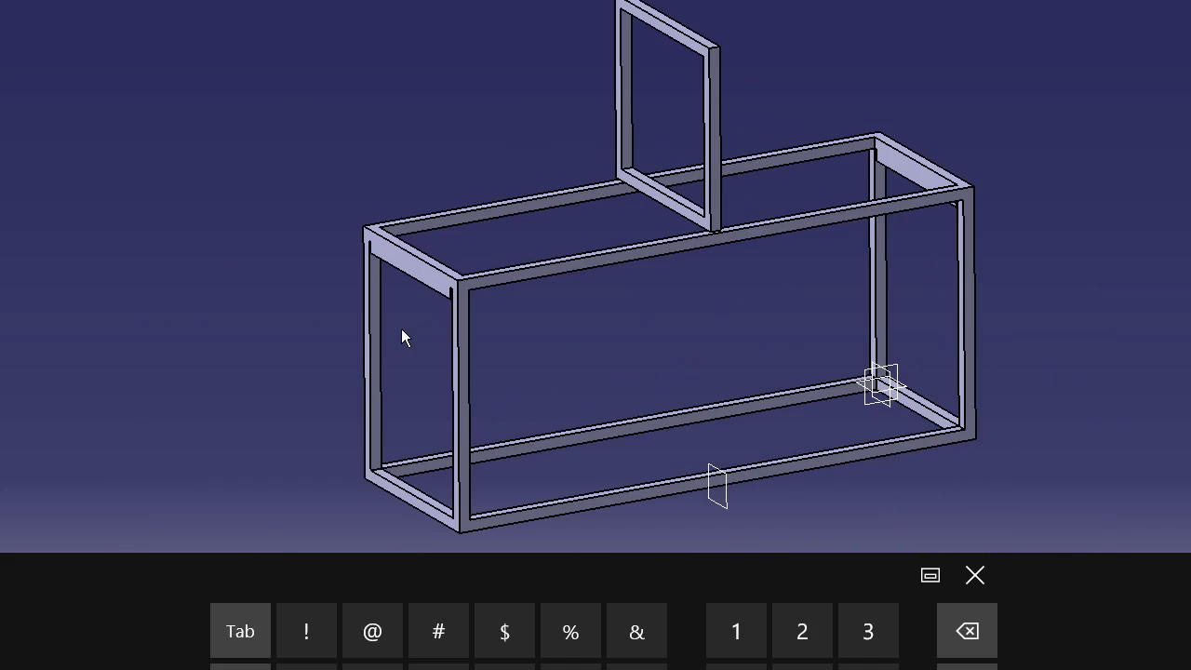
pyautogui.click(425, 271)
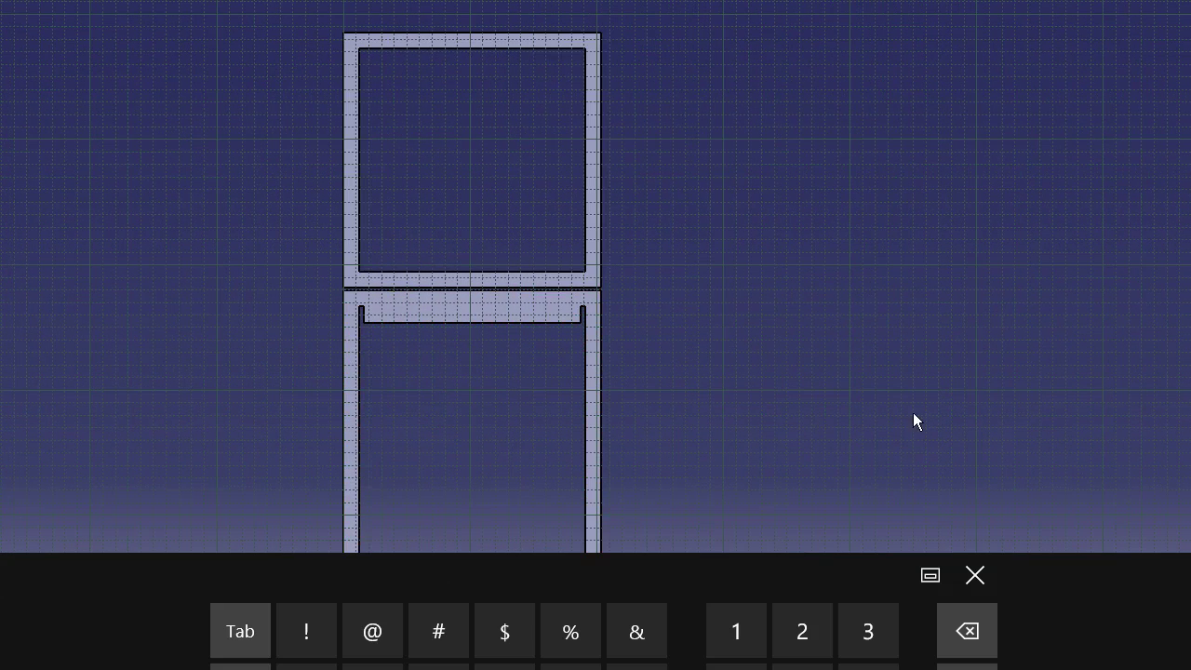
pyautogui.click(974, 577)
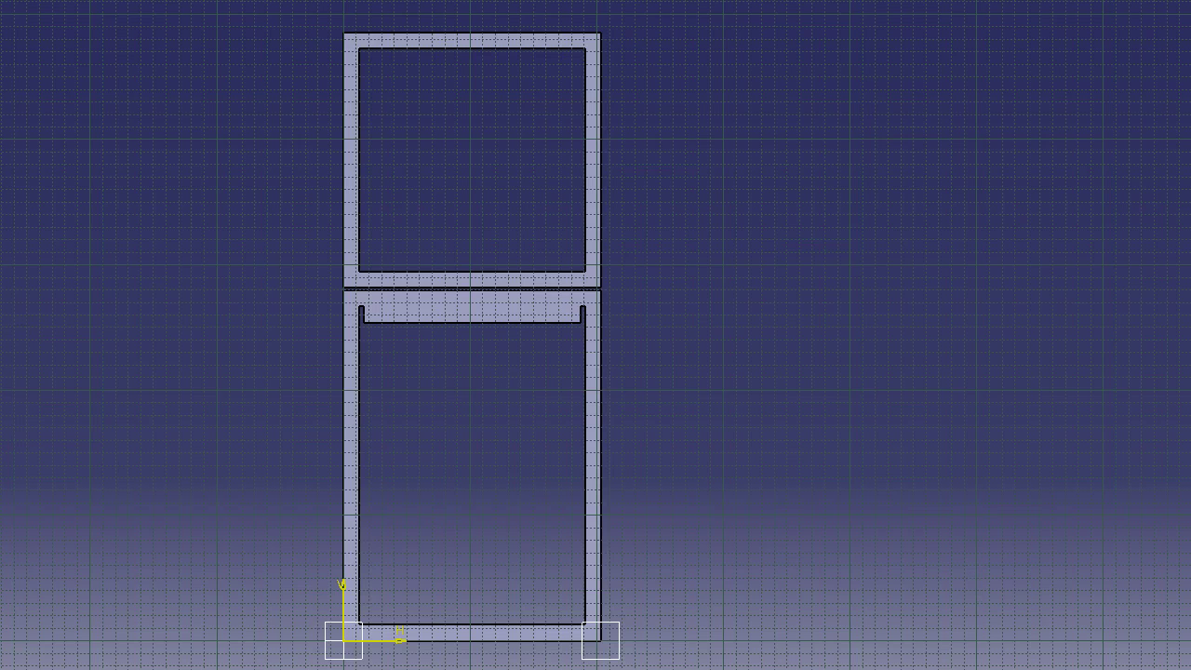
pyautogui.click(758, 372)
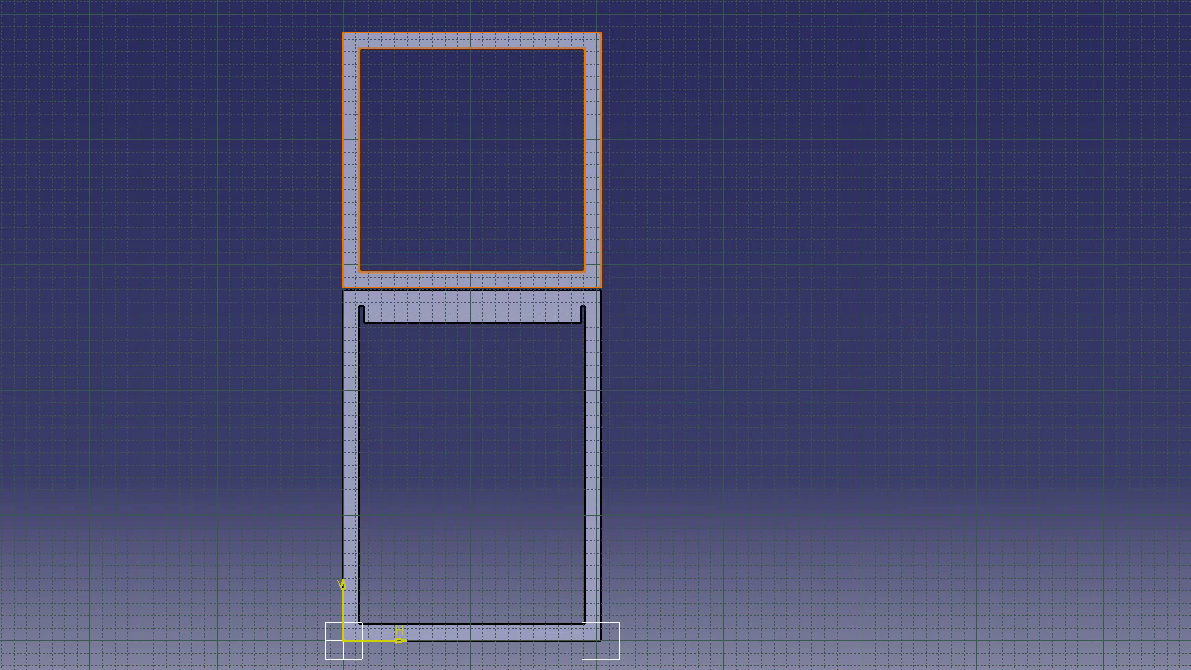
# Exit the sketch and pad the projected outline inward into an upper frame at that end of the box
pyautogui.click(819, 61)
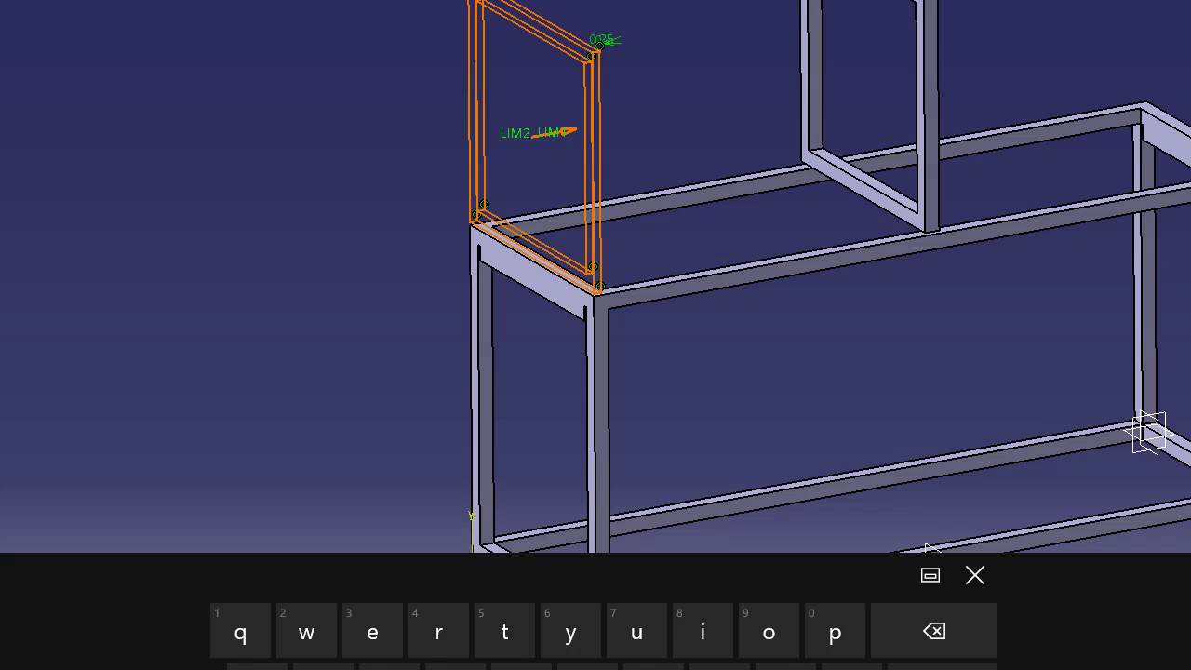
pyautogui.press('Return')
pyautogui.click(781, 314)
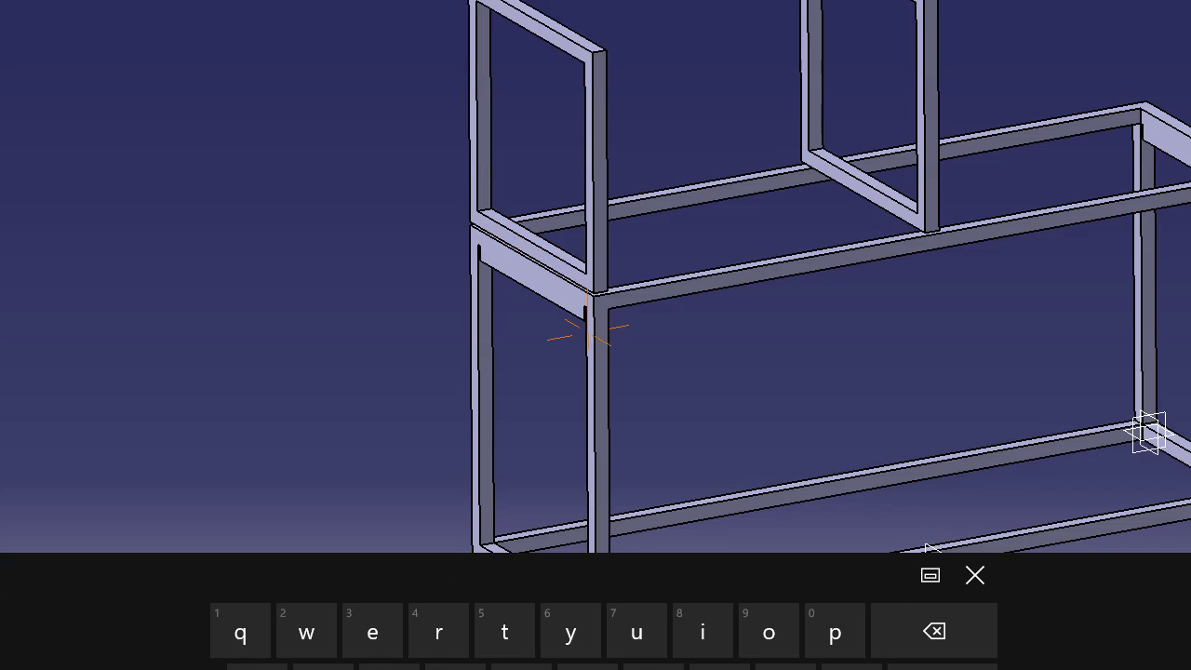
# Start a sketch on the box frame's opposite end face, at the origin, and project the upper frame's outlines onto it
pyautogui.moveTo(821, 119); pyautogui.dragTo(828, 307, button='middle')
pyautogui.moveTo(1160, 266); pyautogui.dragTo(679, 230, button='middle')
pyautogui.moveTo(786, 229); pyautogui.dragTo(531, 227, button='middle')
pyautogui.moveTo(877, 226); pyautogui.dragTo(977, 233, button='middle')
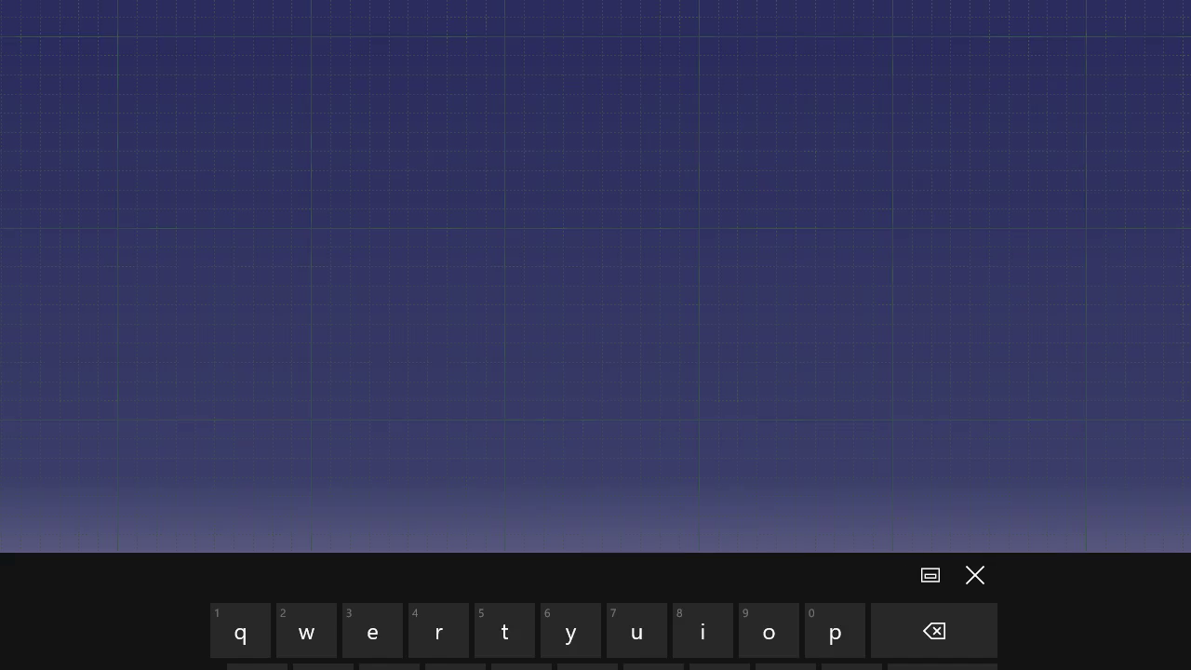
pyautogui.moveTo(800, 185)
pyautogui.mouseDown(button='middle')
pyautogui.moveTo(654, 178)
pyautogui.moveTo(775, 223)
pyautogui.moveTo(788, 188)
pyautogui.mouseUp(button='middle')
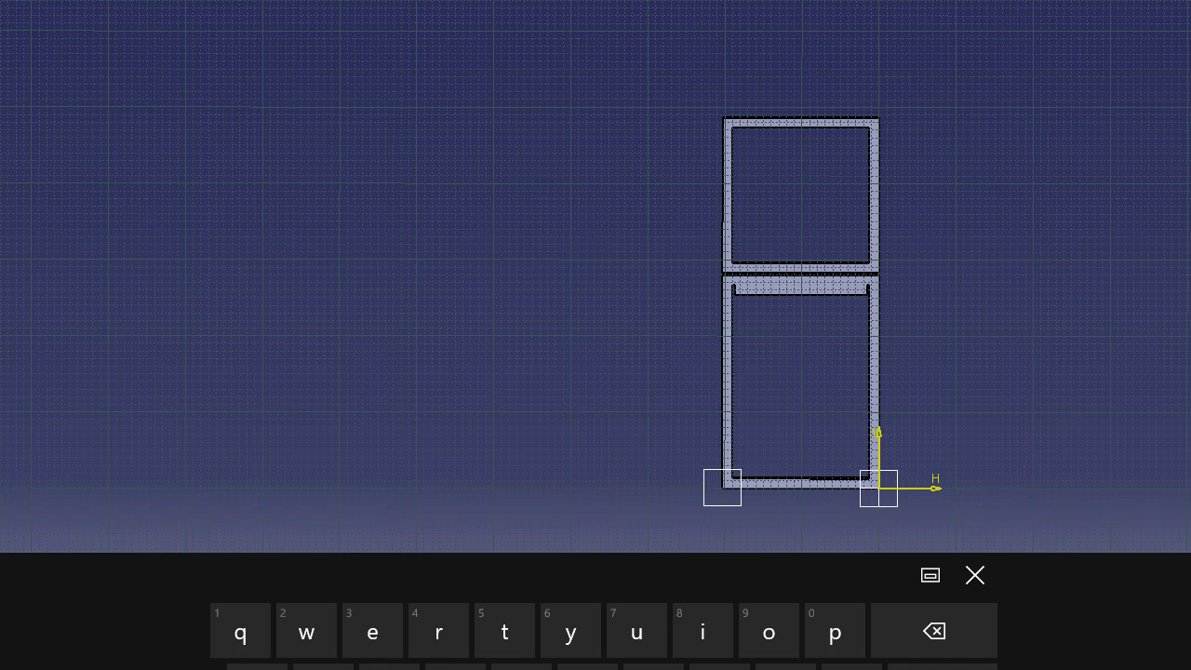
pyautogui.click(974, 575)
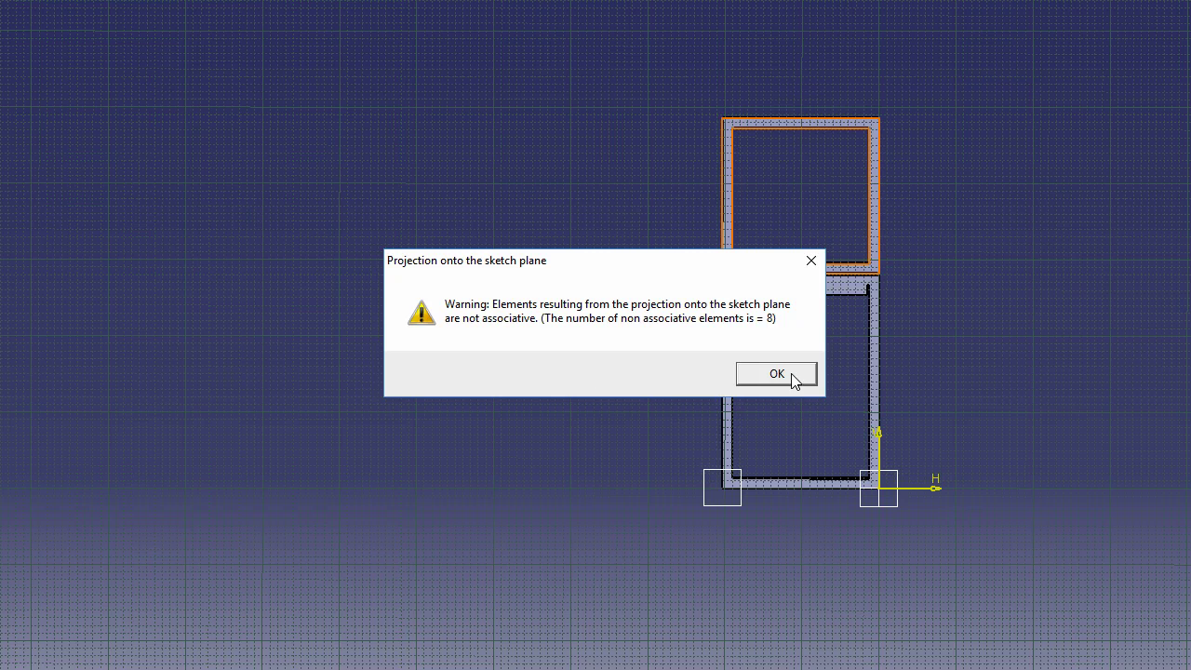
pyautogui.click(770, 373)
# Exit the sketch and pad the projected outline inward into a third upper frame at the origin end
pyautogui.click(1181, 9)
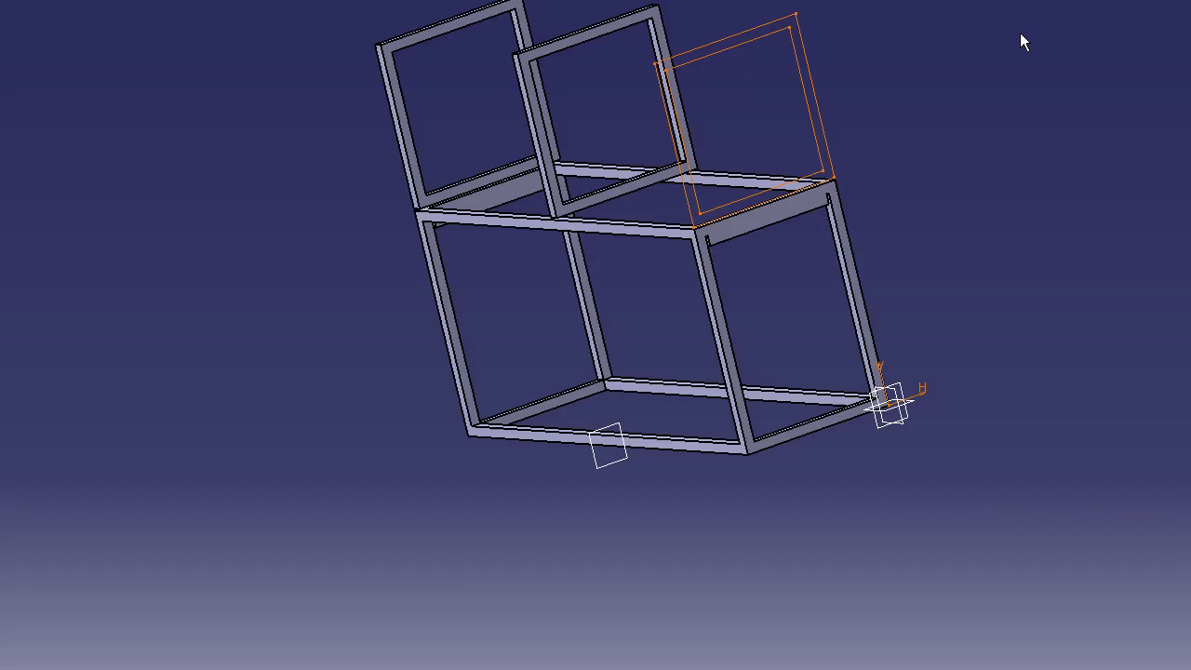
pyautogui.moveTo(771, 241)
pyautogui.mouseDown(button='middle')
pyautogui.moveTo(753, 260)
pyautogui.moveTo(884, 265)
pyautogui.mouseUp(button='middle')
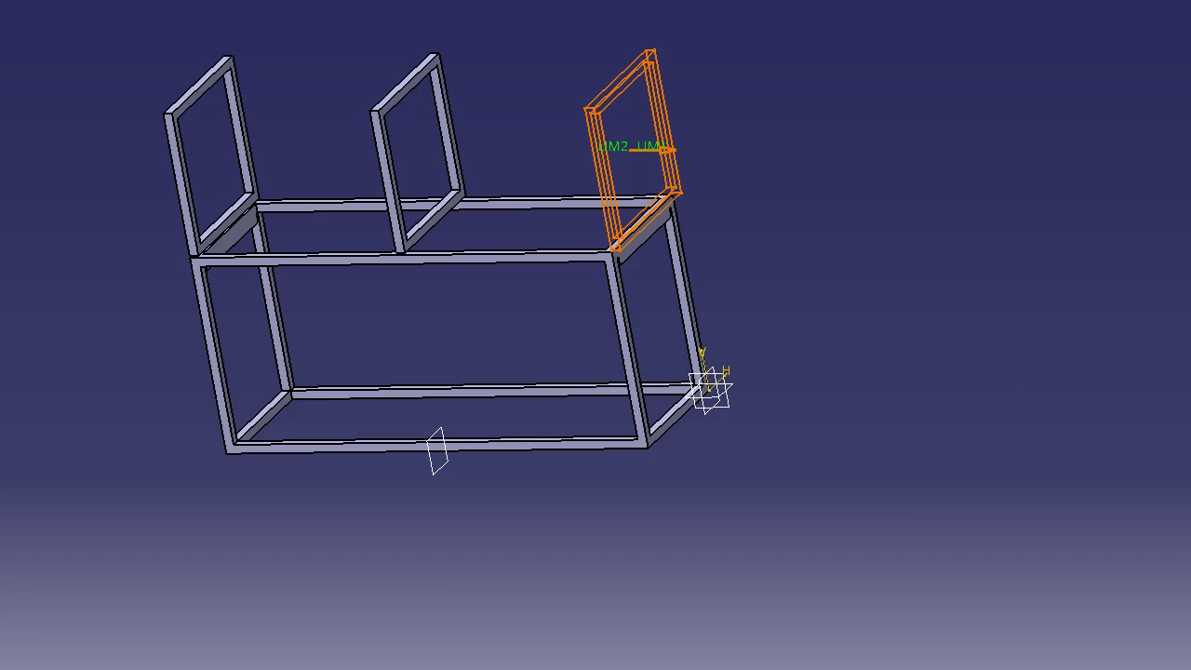
pyautogui.click(1026, 421)
pyautogui.click(876, 385)
# On the top face of an upper end frame, sketch a rectangle about 7.79 in high from the origin across all three frames
pyautogui.moveTo(431, 219); pyautogui.dragTo(684, 368, button='middle')
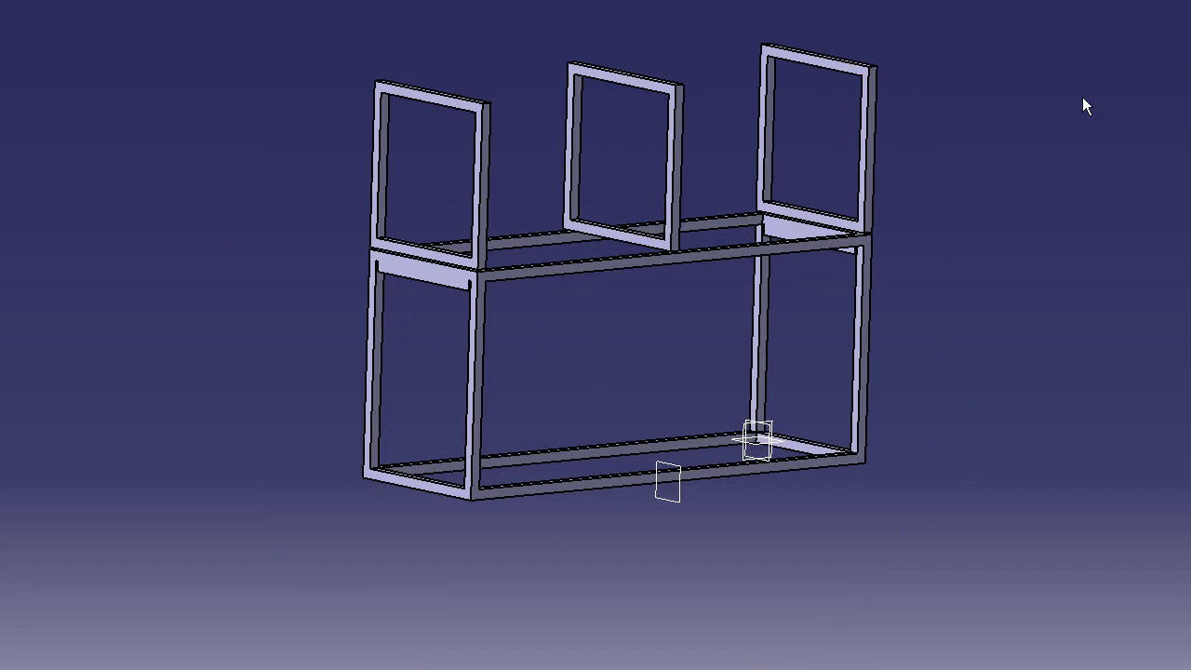
pyautogui.moveTo(455, 59)
pyautogui.mouseDown(button='middle')
pyautogui.moveTo(513, 182)
pyautogui.moveTo(766, 393)
pyautogui.moveTo(643, 275)
pyautogui.mouseUp(button='middle')
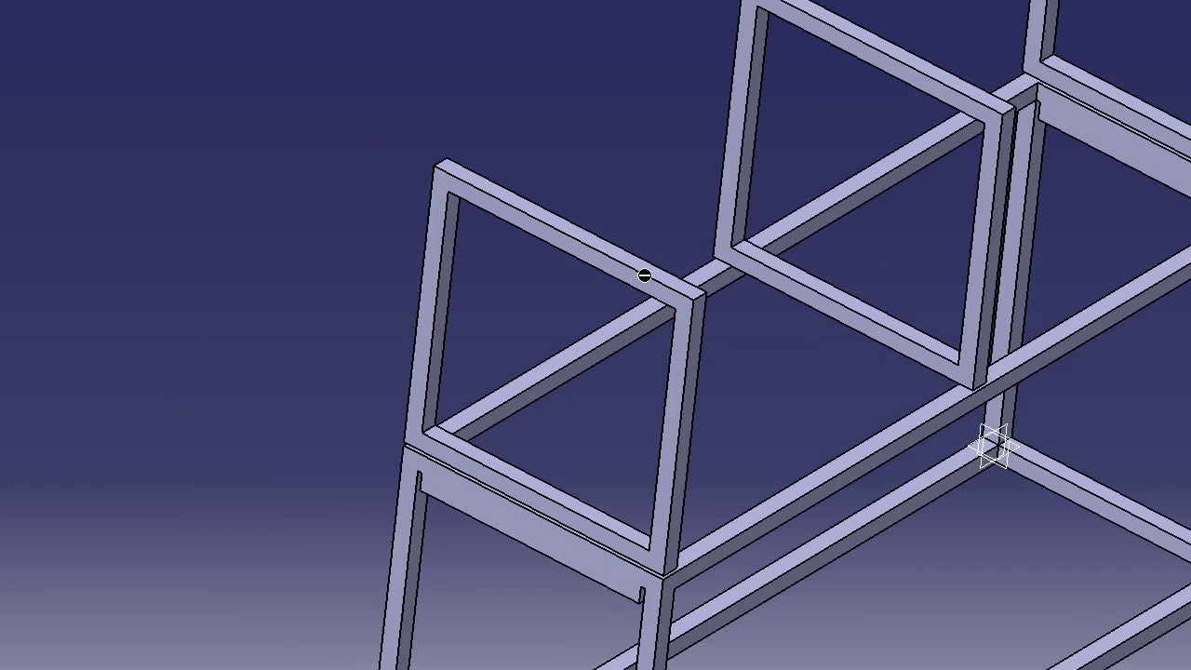
pyautogui.click(651, 269)
pyautogui.moveTo(683, 322)
pyautogui.mouseDown(button='middle')
pyautogui.moveTo(704, 444)
pyautogui.moveTo(938, 368)
pyautogui.moveTo(987, 367)
pyautogui.mouseUp(button='middle')
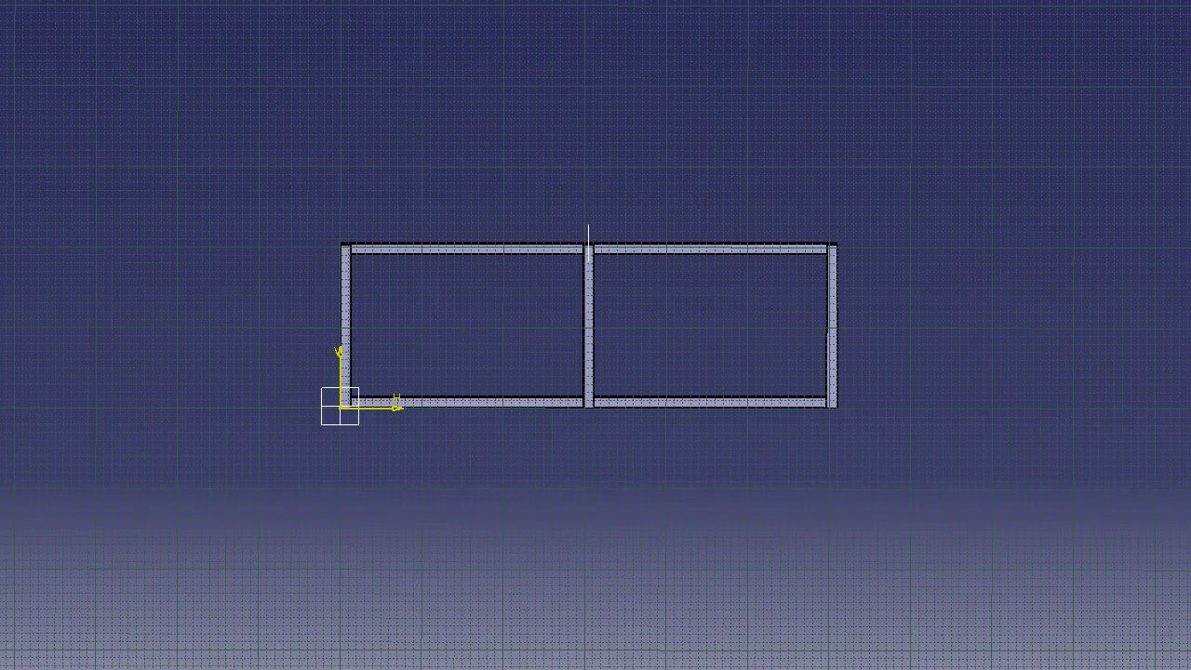
pyautogui.click(342, 406)
pyautogui.click(836, 248)
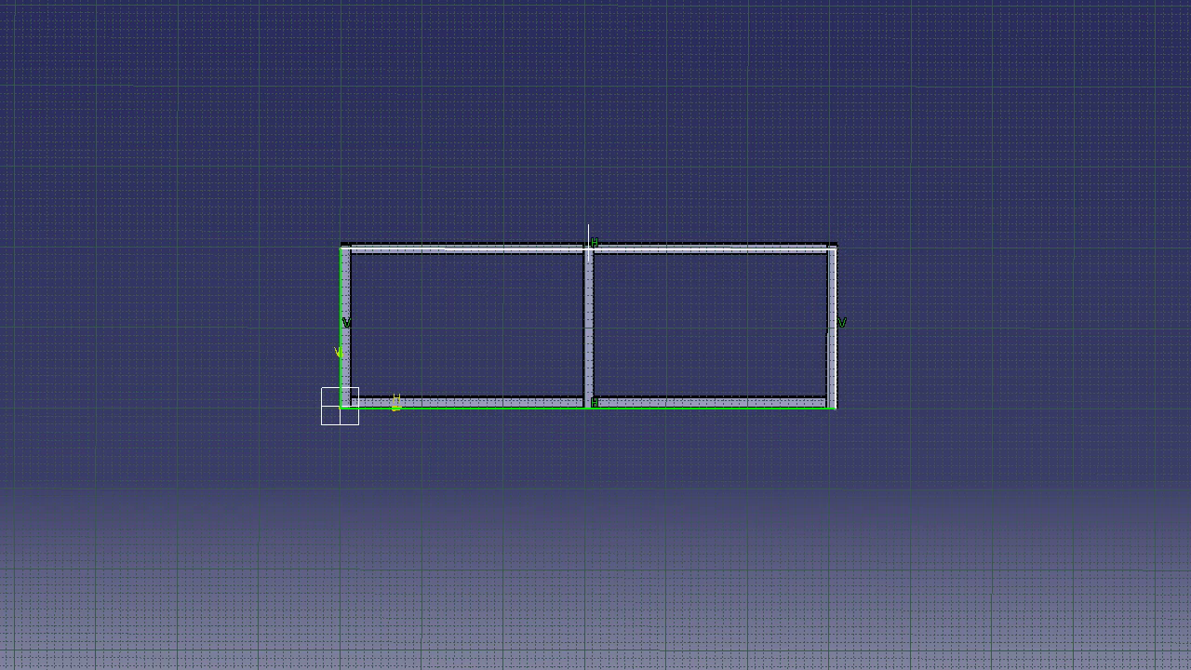
# Dimension the short side of the new rectangle and set it to 8.5 in
pyautogui.click(837, 276)
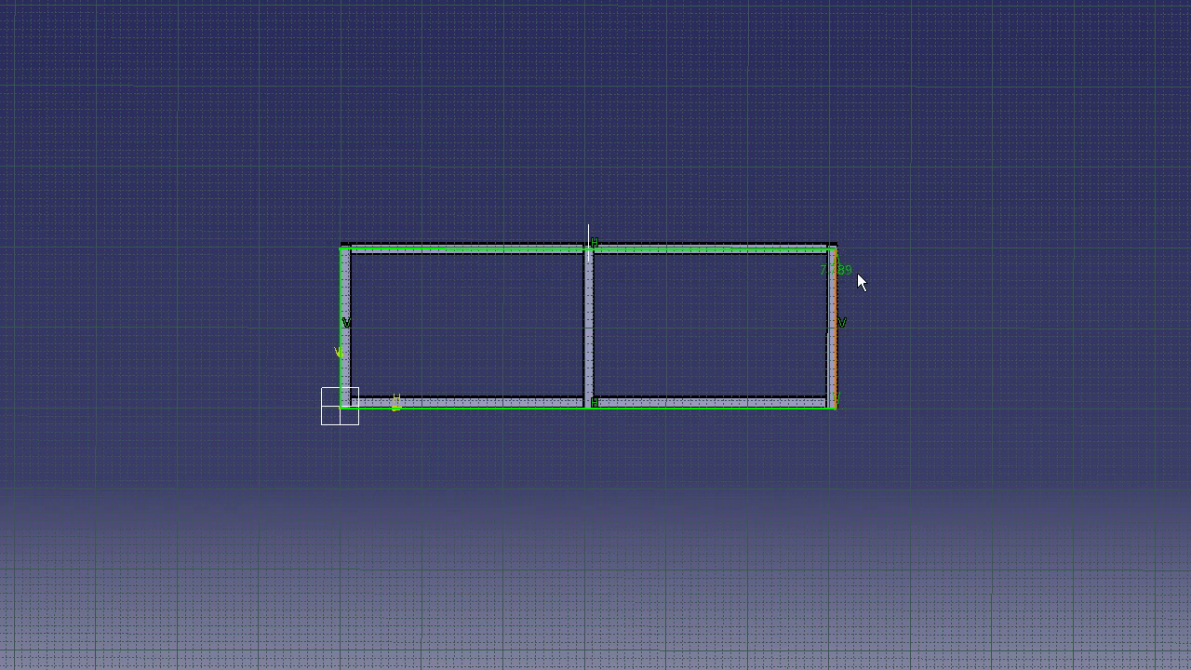
pyautogui.click(875, 283)
pyautogui.doubleClick(872, 269)
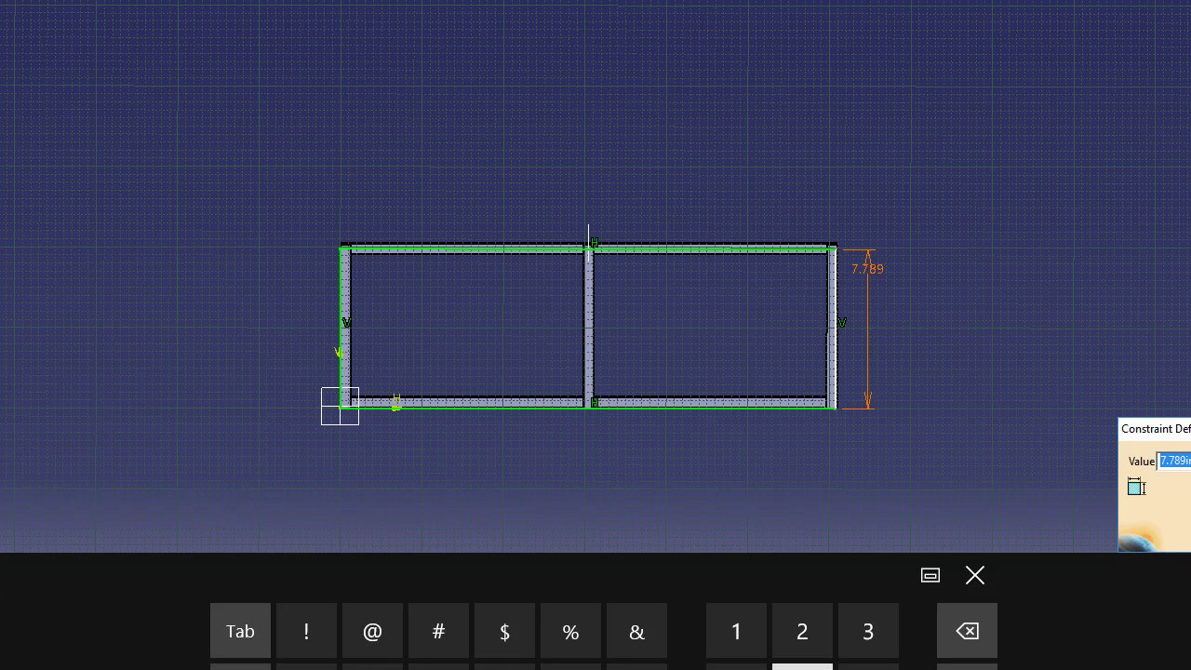
pyautogui.write('8.5')
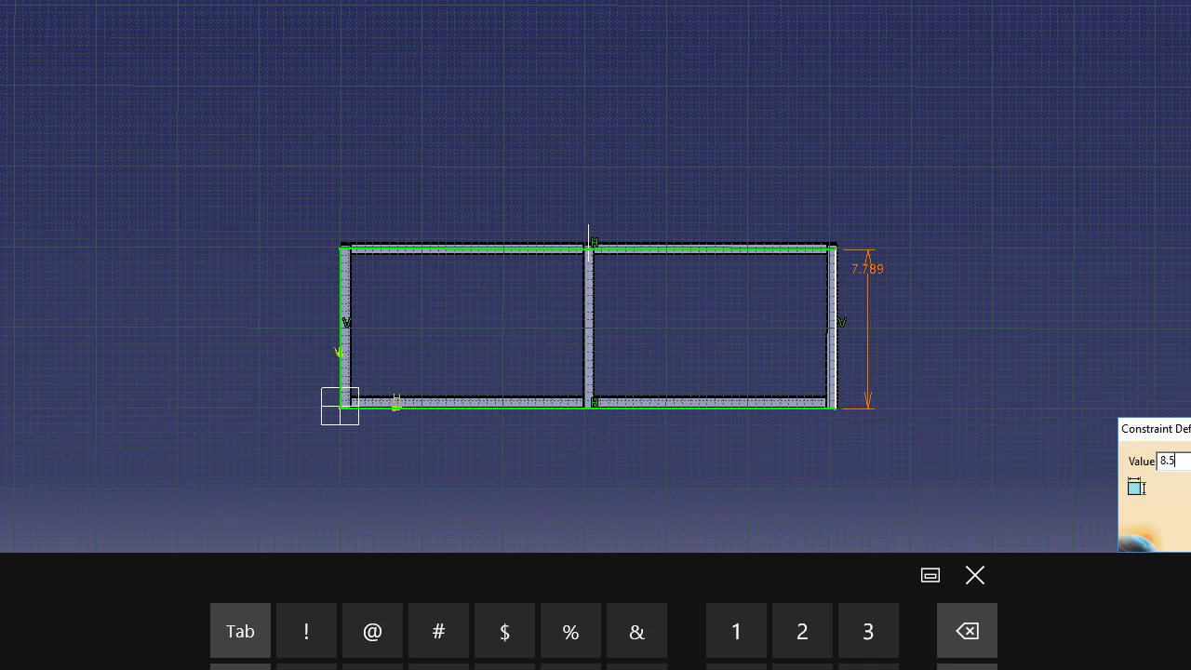
pyautogui.press('Return')
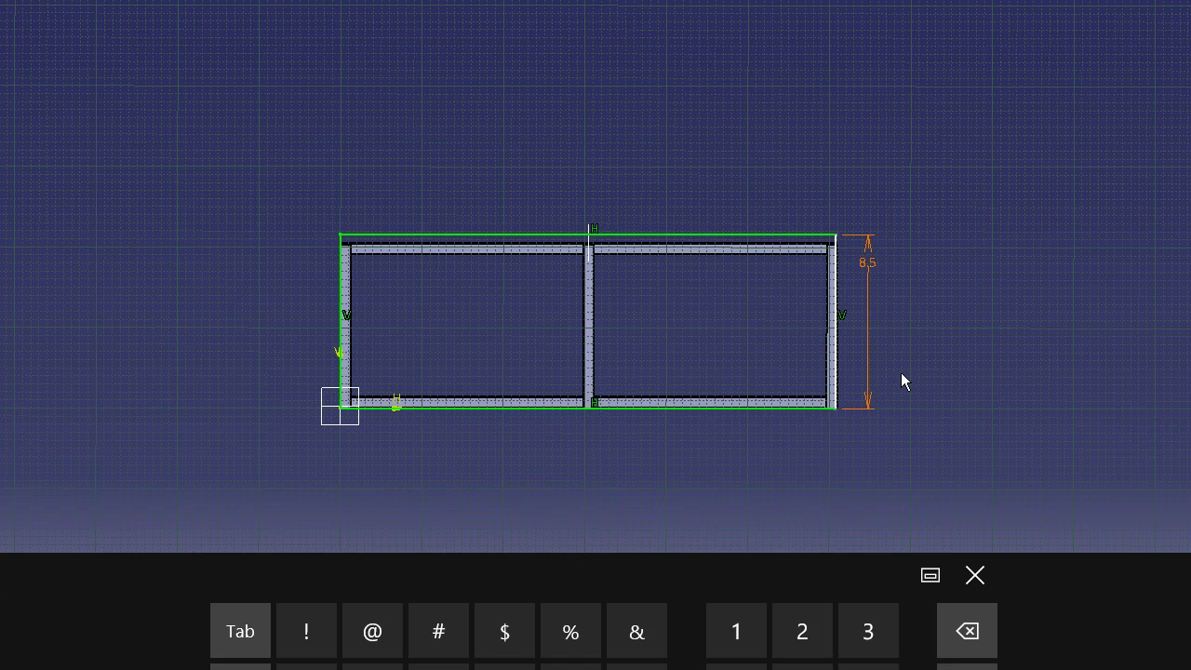
# Set the rectangle's short-side dimension to 8 in
pyautogui.doubleClick(870, 260)
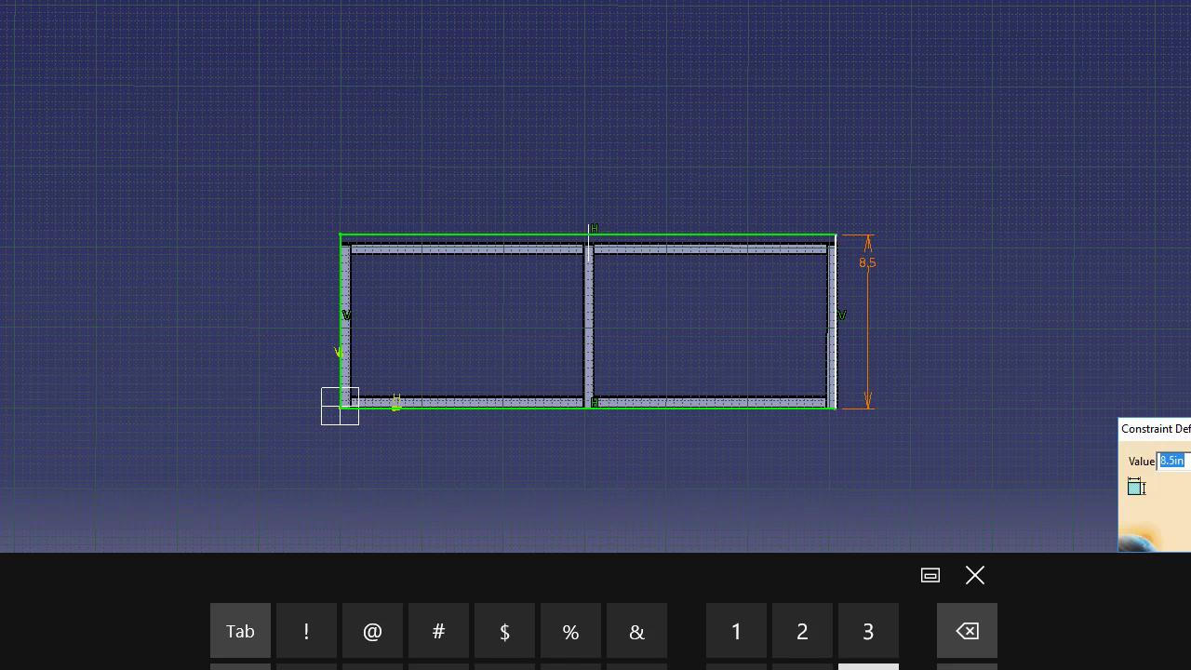
pyautogui.write('8')
pyautogui.press('Return')
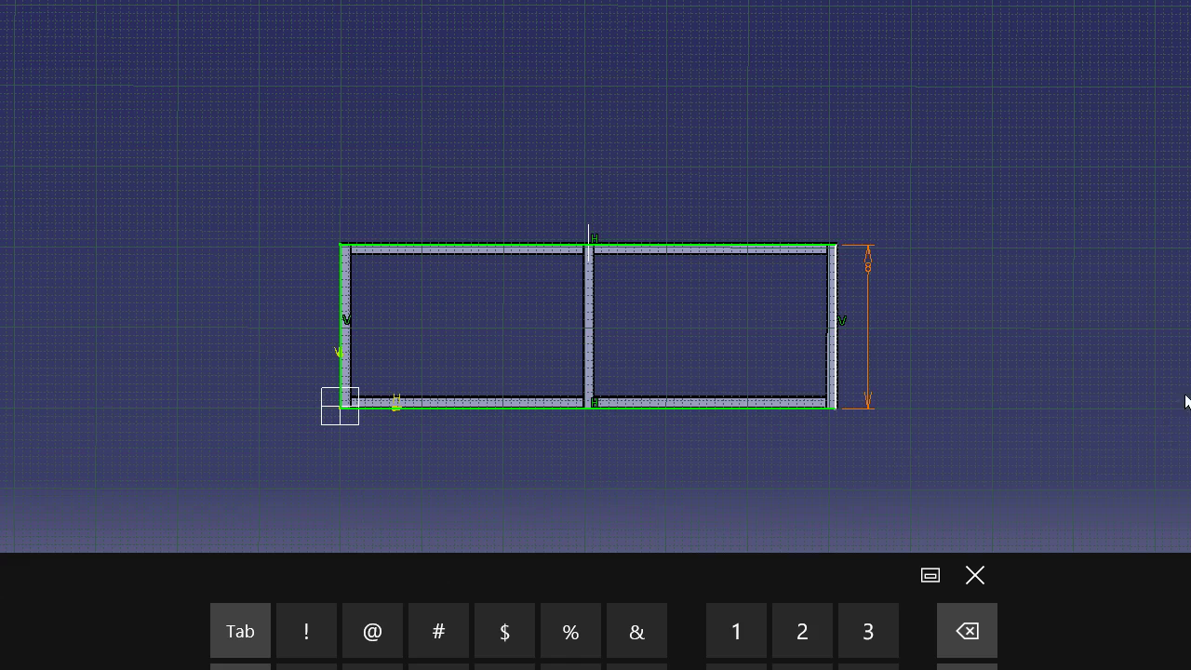
# Dimension the rectangle's long side and set it to 24 in
pyautogui.click(809, 245)
pyautogui.click(728, 178)
pyautogui.doubleClick(729, 178)
pyautogui.write('24')
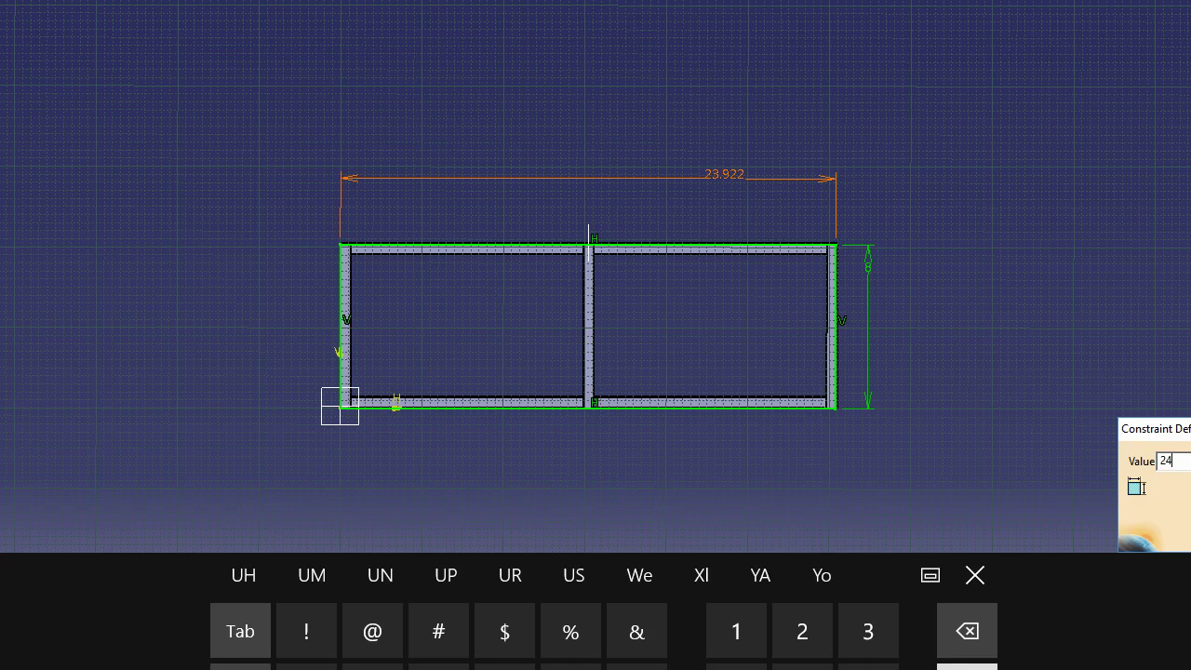
pyautogui.press('Return')
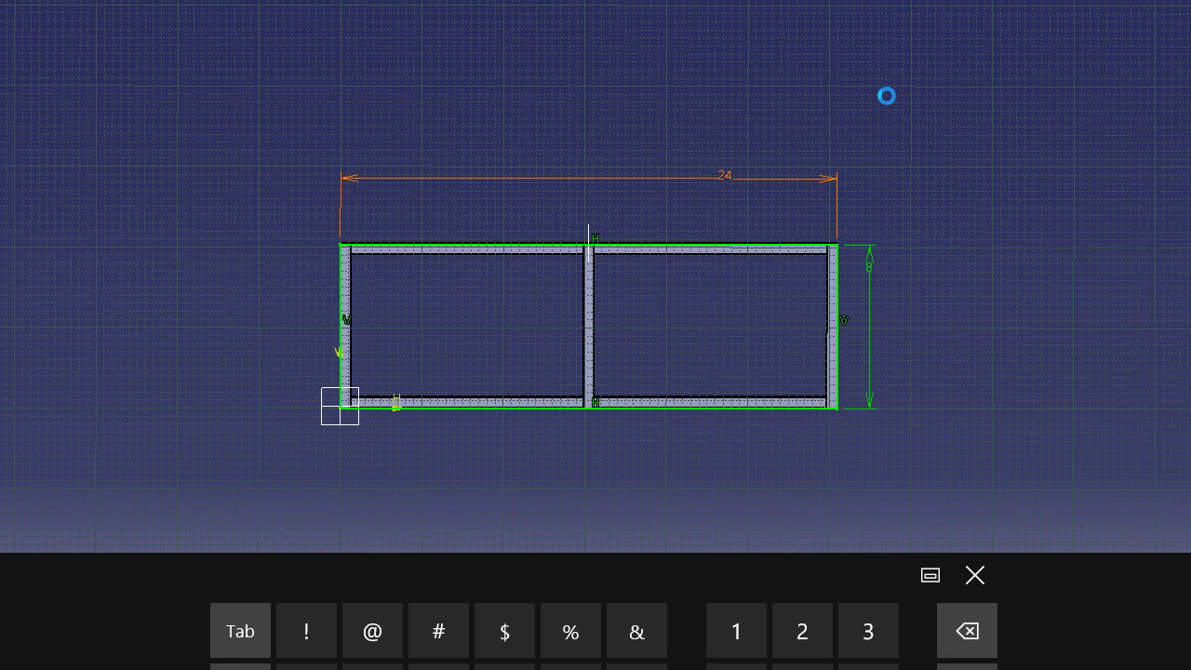
# Exit the sketch and pad the rectangle upward into a thin top panel over the three upper frames
pyautogui.moveTo(611, 333)
pyautogui.mouseDown(button='middle')
pyautogui.moveTo(641, 276)
pyautogui.moveTo(580, 186)
pyautogui.mouseUp(button='middle')
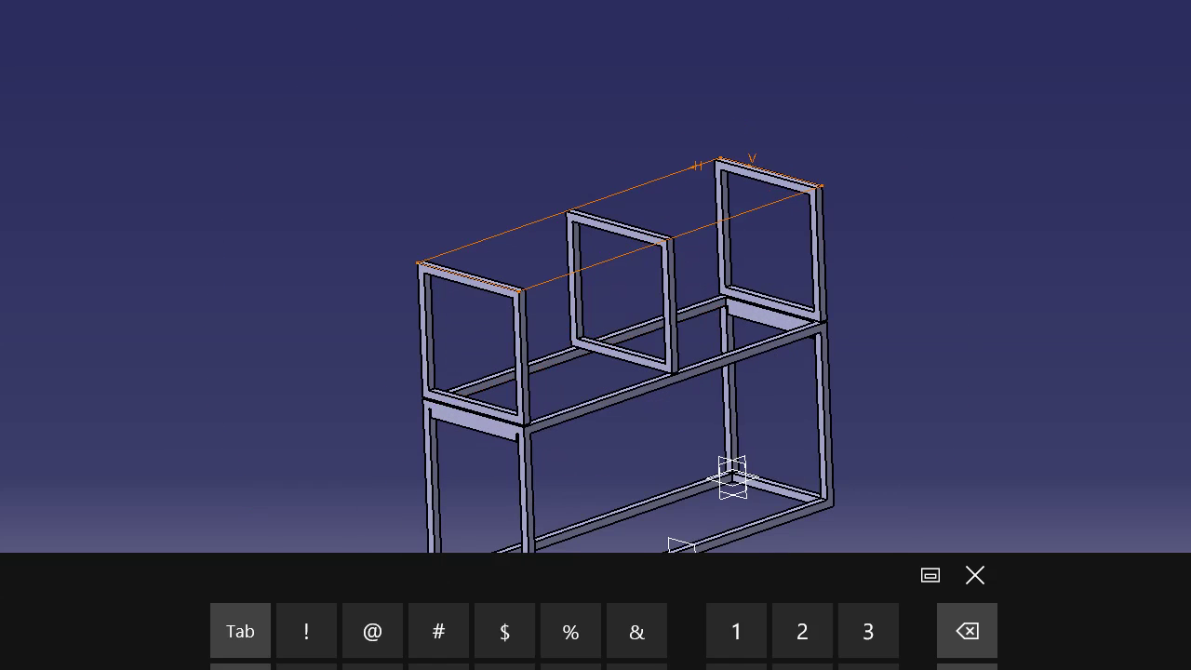
pyautogui.click(1121, 166)
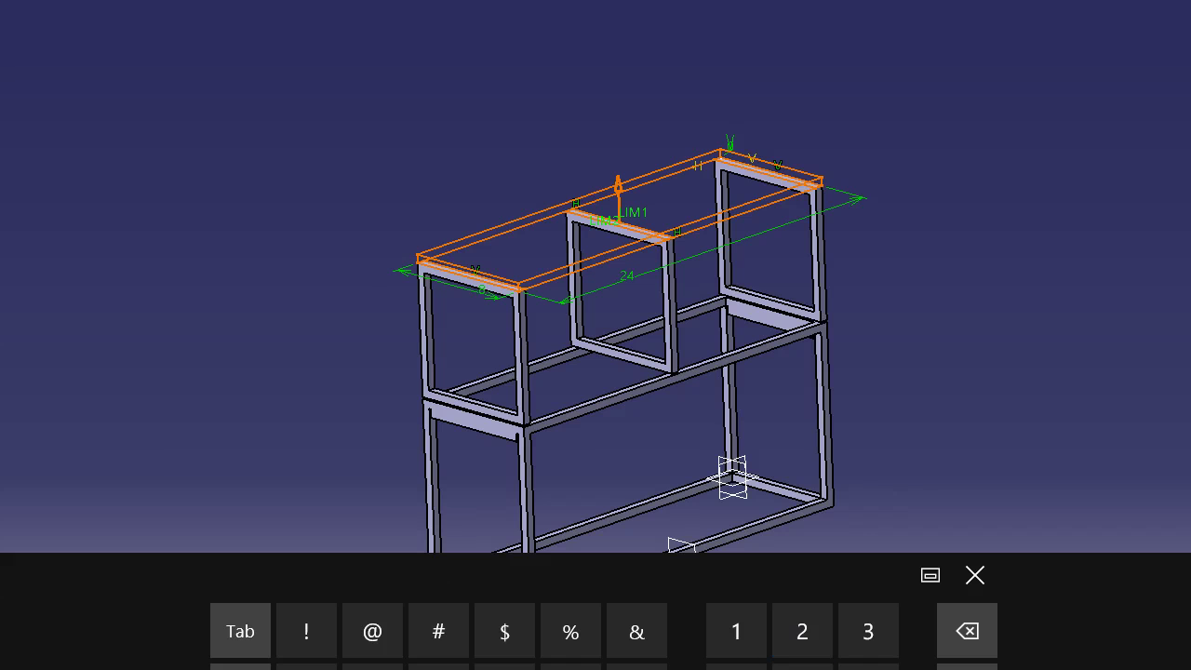
pyautogui.press('Return')
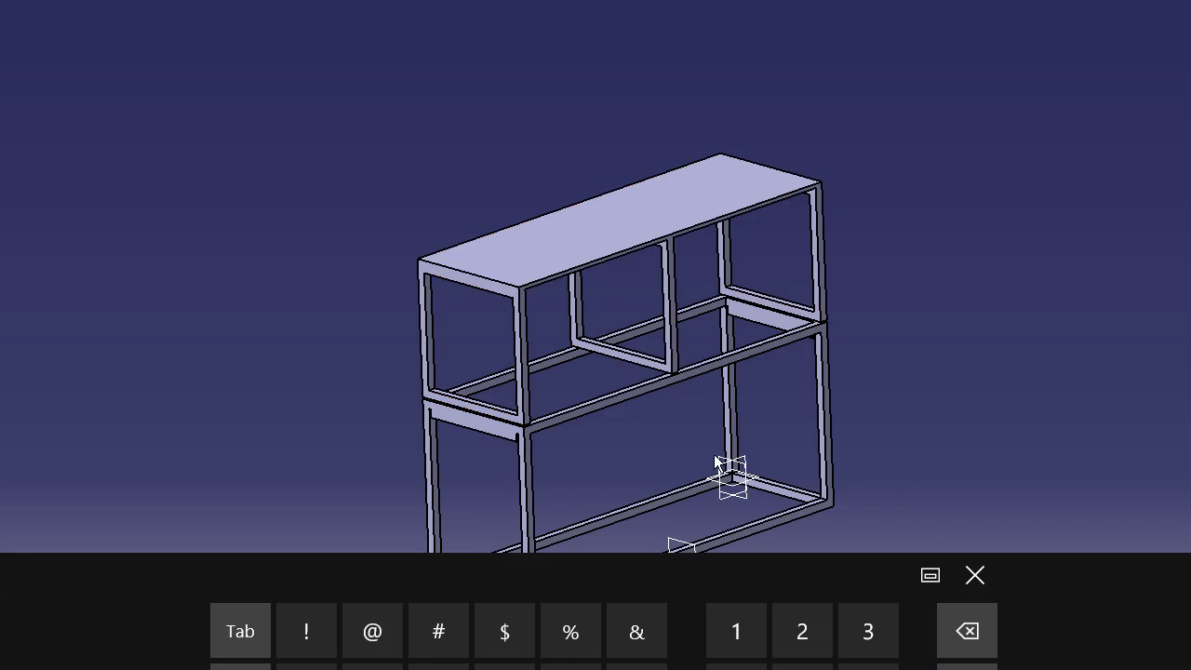
# On the end face of the lower box opposite the origin, sketch a corner-to-corner rectangle about 7.91 in wide
pyautogui.moveTo(465, 453); pyautogui.dragTo(548, 226, button='middle')
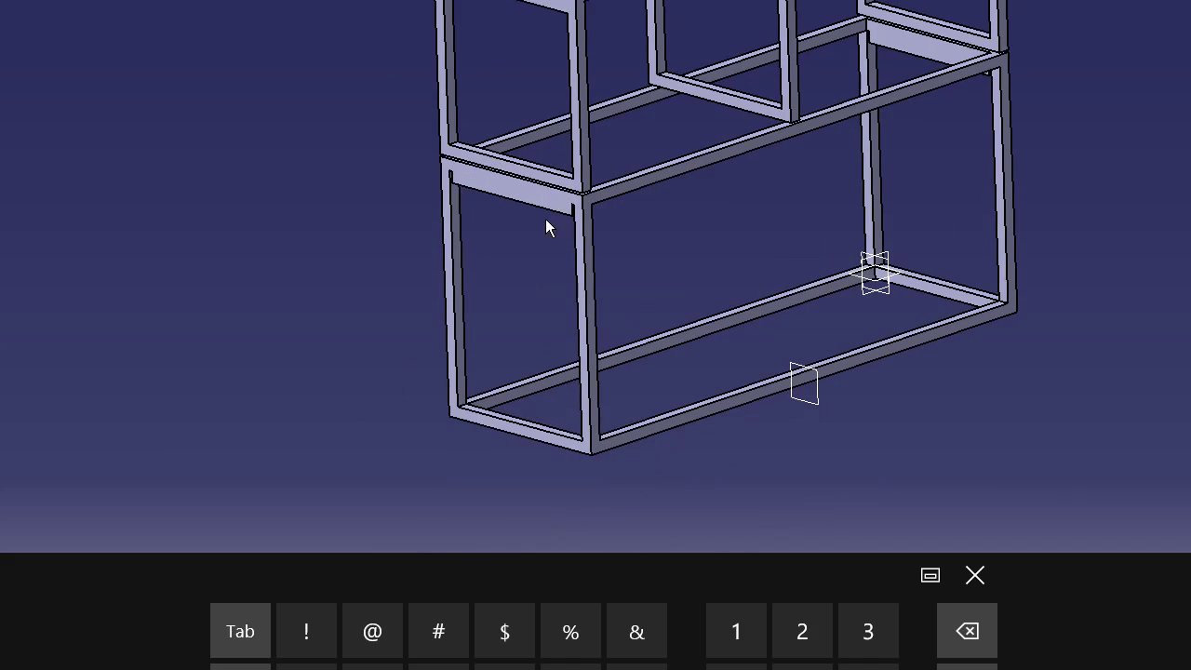
pyautogui.click(555, 192)
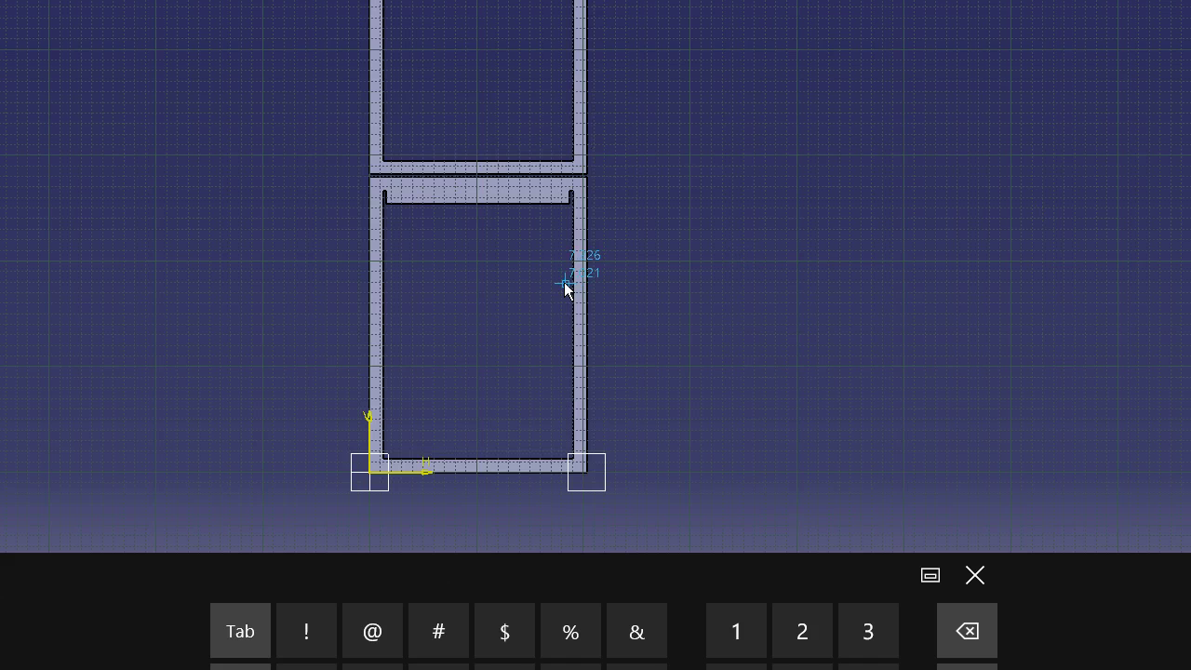
pyautogui.click(370, 174)
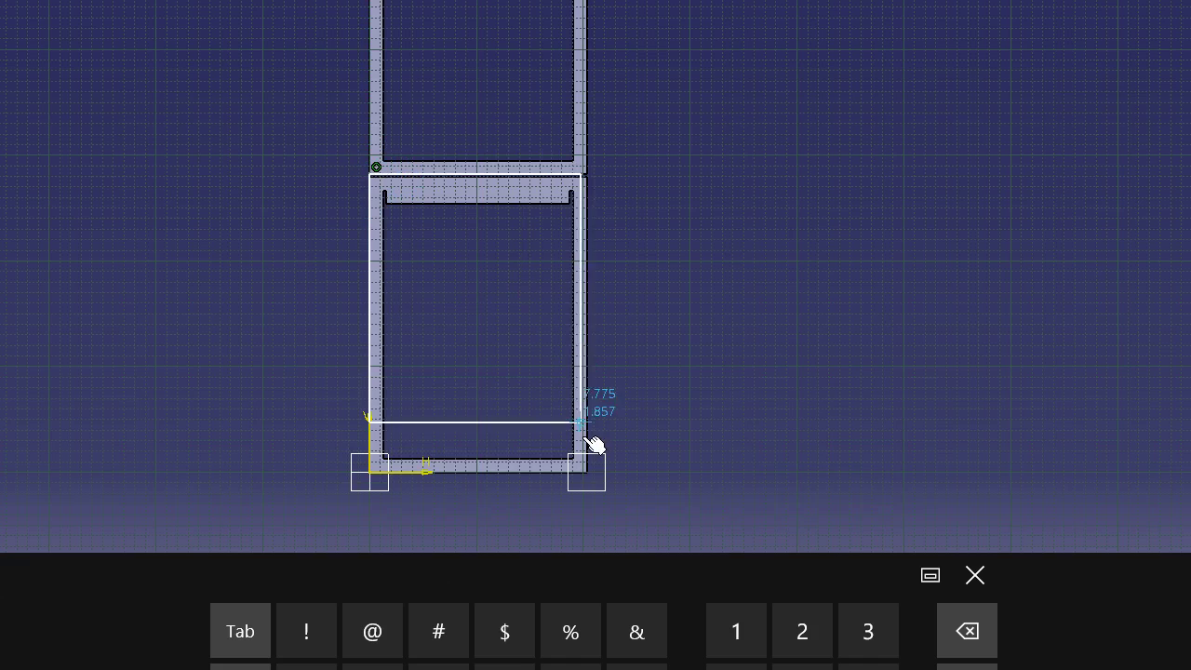
pyautogui.click(583, 472)
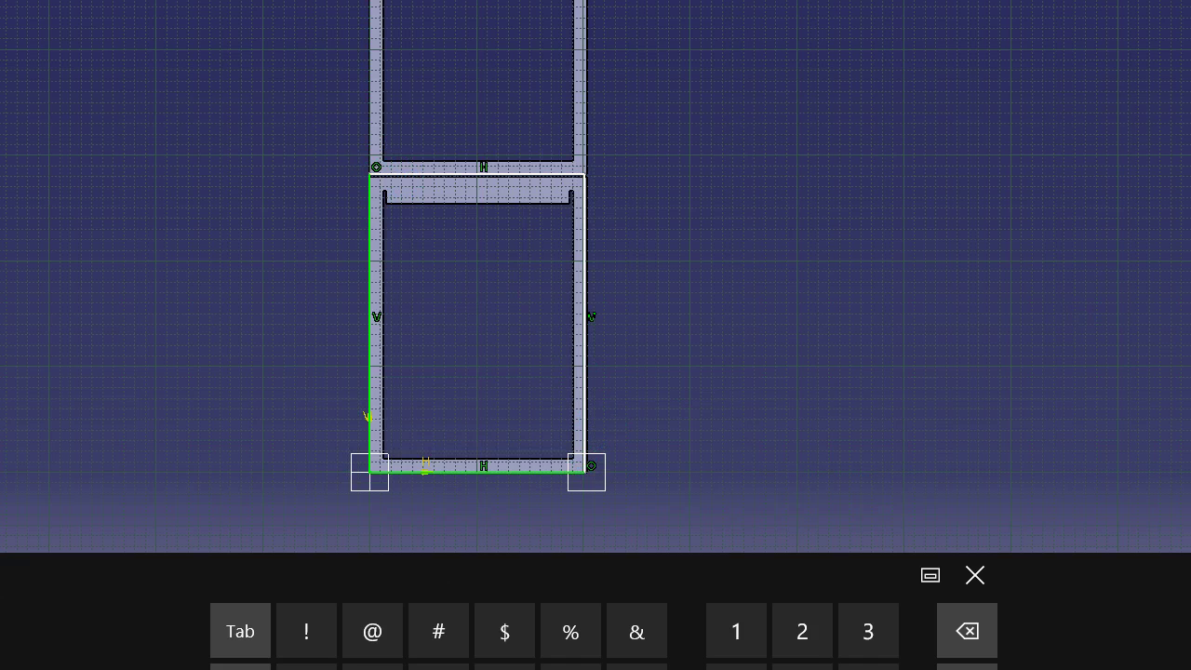
# Set the end rectangle's width to 8 in and pad it outward into a thin end panel
pyautogui.click(502, 472)
pyautogui.click(497, 500)
pyautogui.doubleClick(498, 498)
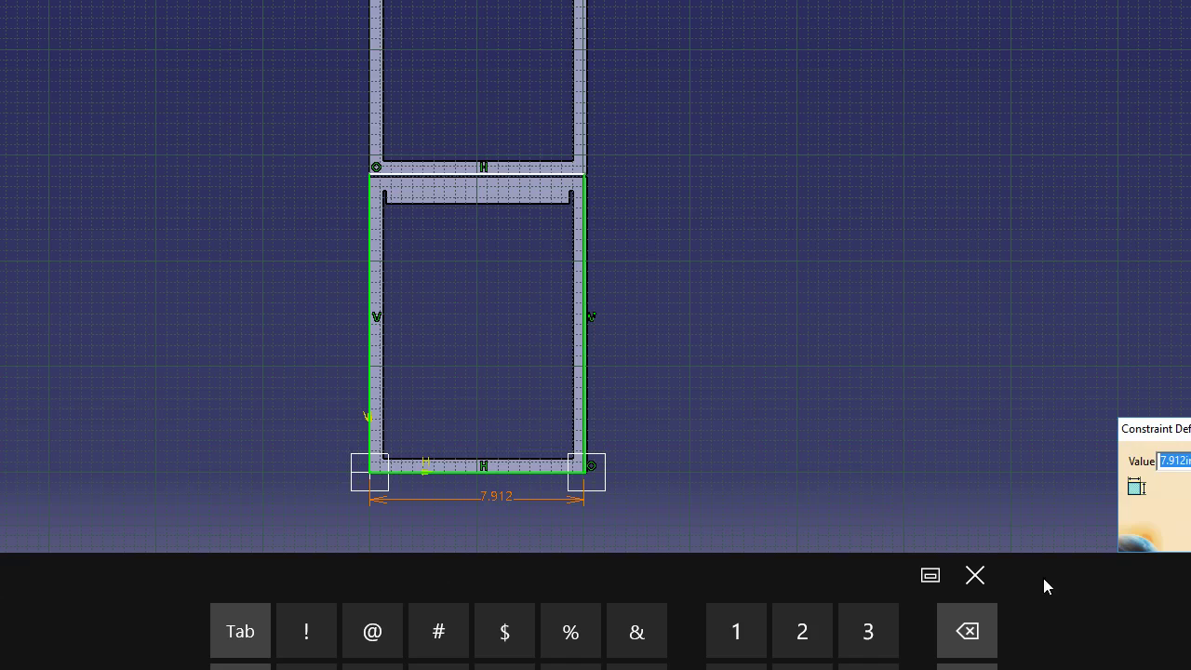
pyautogui.write('8')
pyautogui.press('Return')
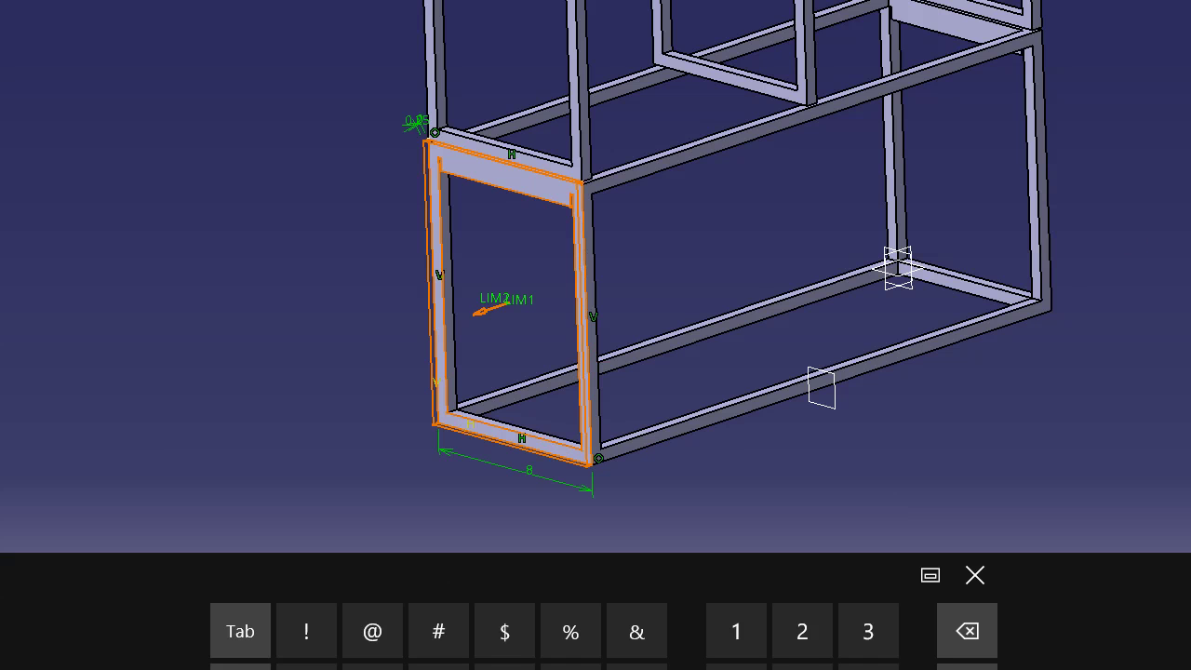
pyautogui.click(943, 320)
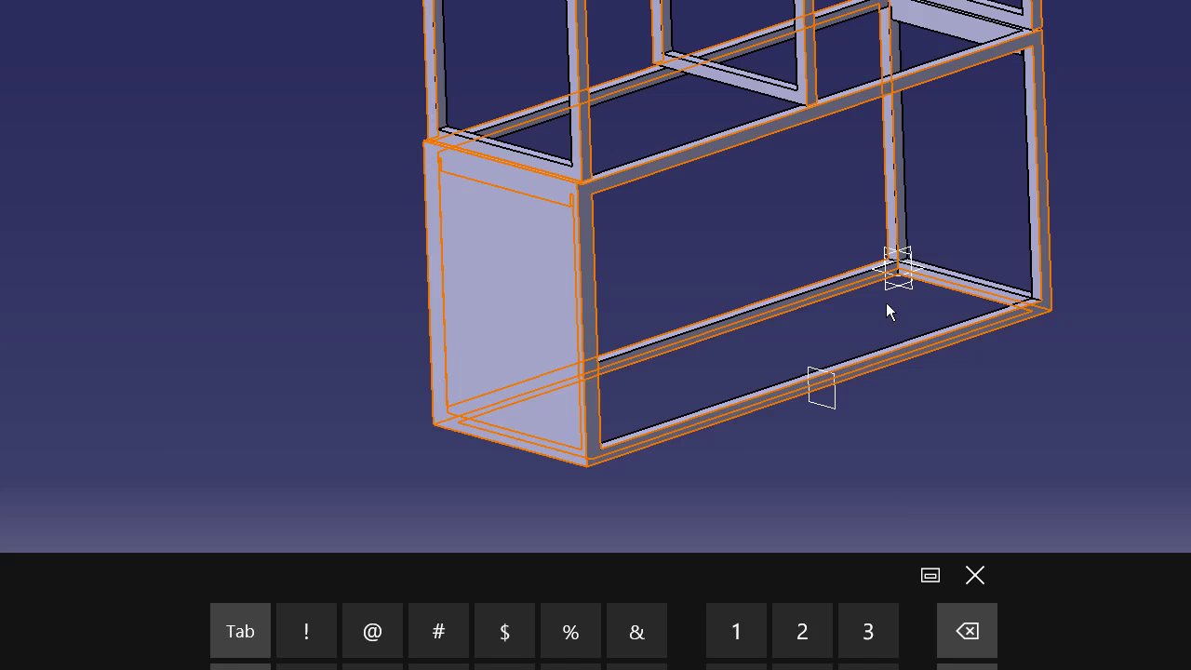
pyautogui.click(707, 246)
# Start a sketch on the lower box's end face at the origin and project the rectangular end outline into it
pyautogui.moveTo(650, 229); pyautogui.dragTo(400, 330, button='middle')
pyautogui.moveTo(952, 284); pyautogui.dragTo(1132, 192, button='middle')
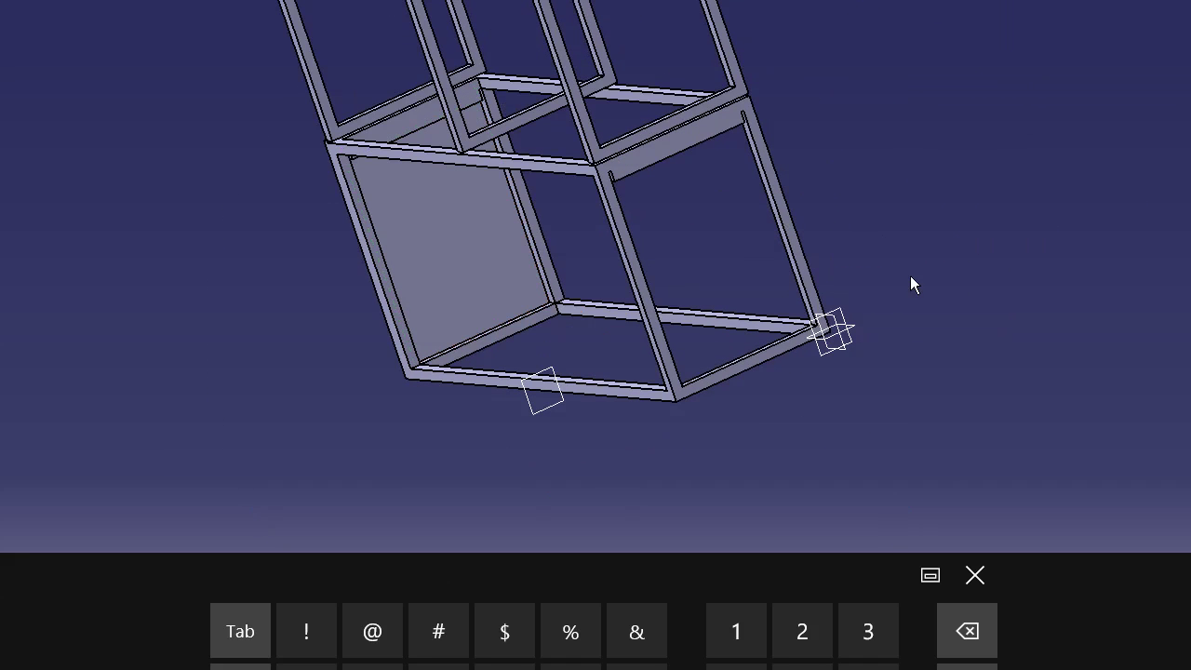
pyautogui.click(828, 350)
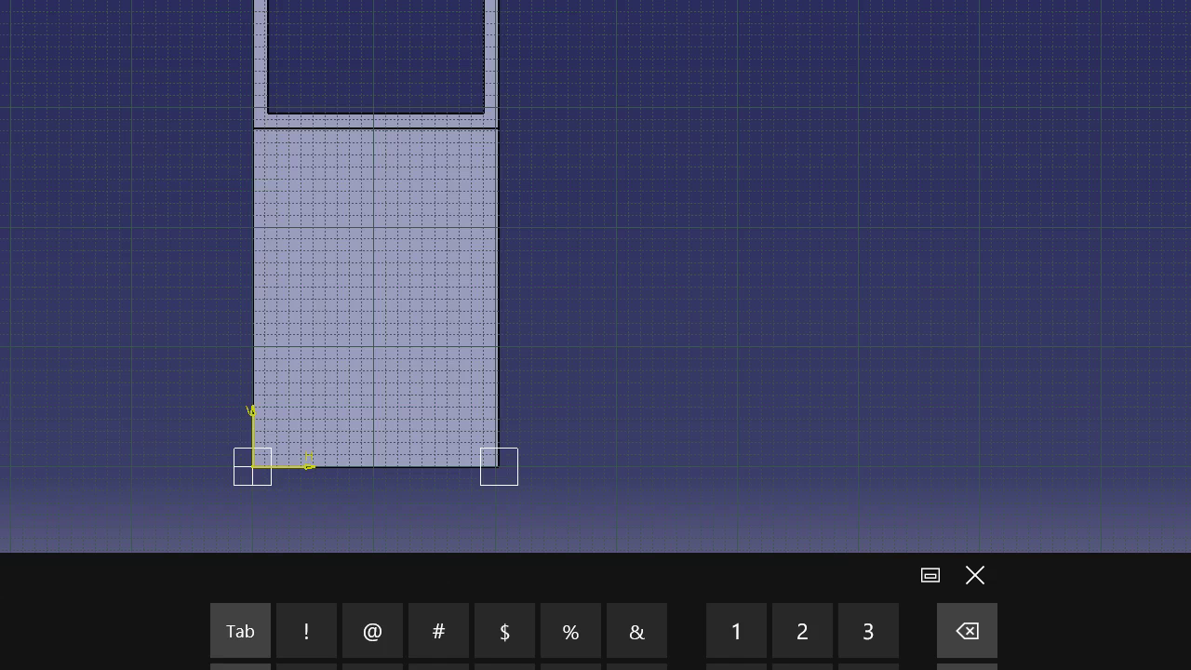
pyautogui.click(974, 575)
pyautogui.click(838, 498)
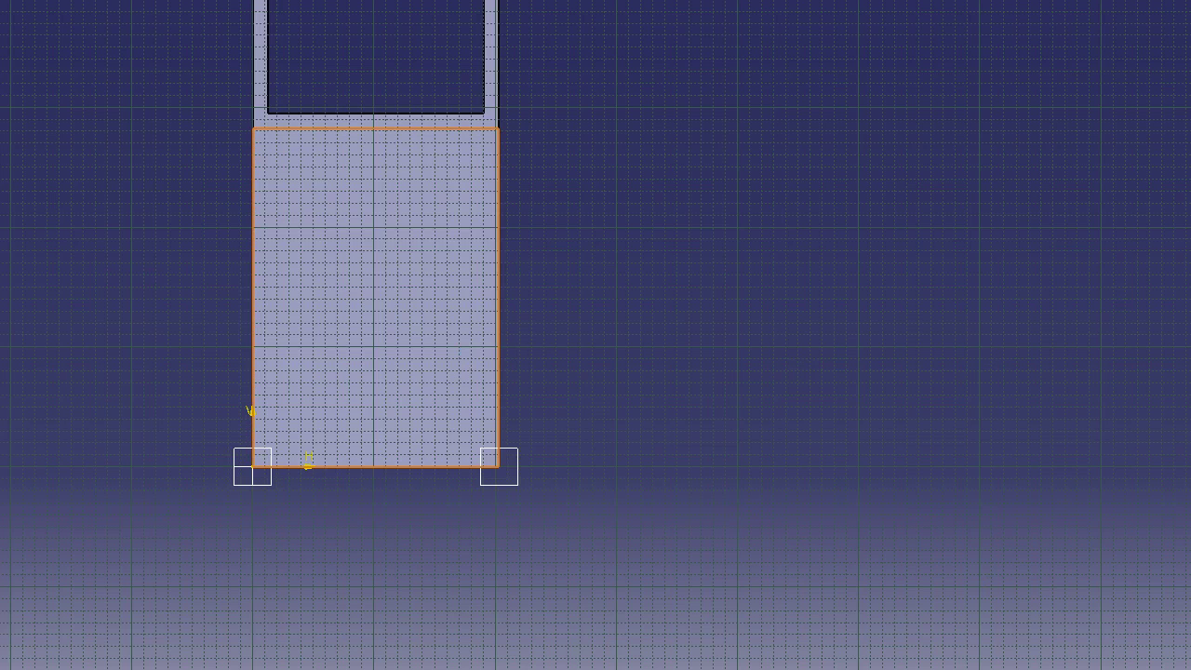
# Exit the sketch and pad the projected outline outward into a thin panel closing the lower box's origin end
pyautogui.click(1104, 125)
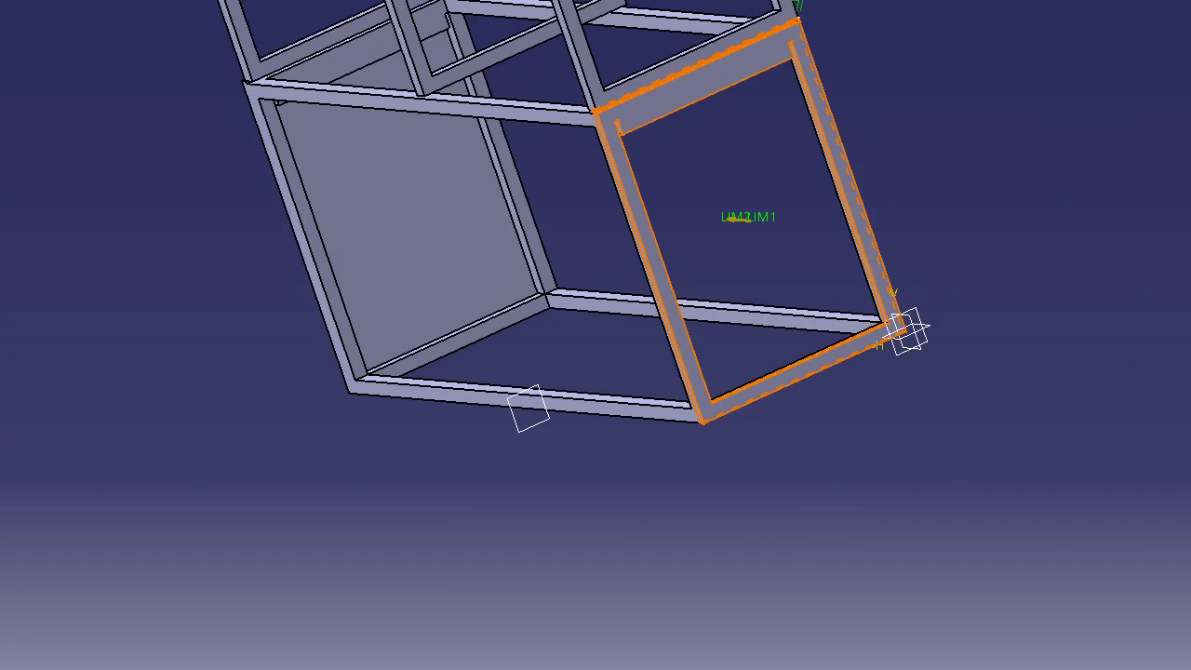
pyautogui.click(810, 527)
pyautogui.click(733, 485)
pyautogui.moveTo(755, 373); pyautogui.dragTo(472, 348, button='middle')
pyautogui.doubleClick(67, 241)
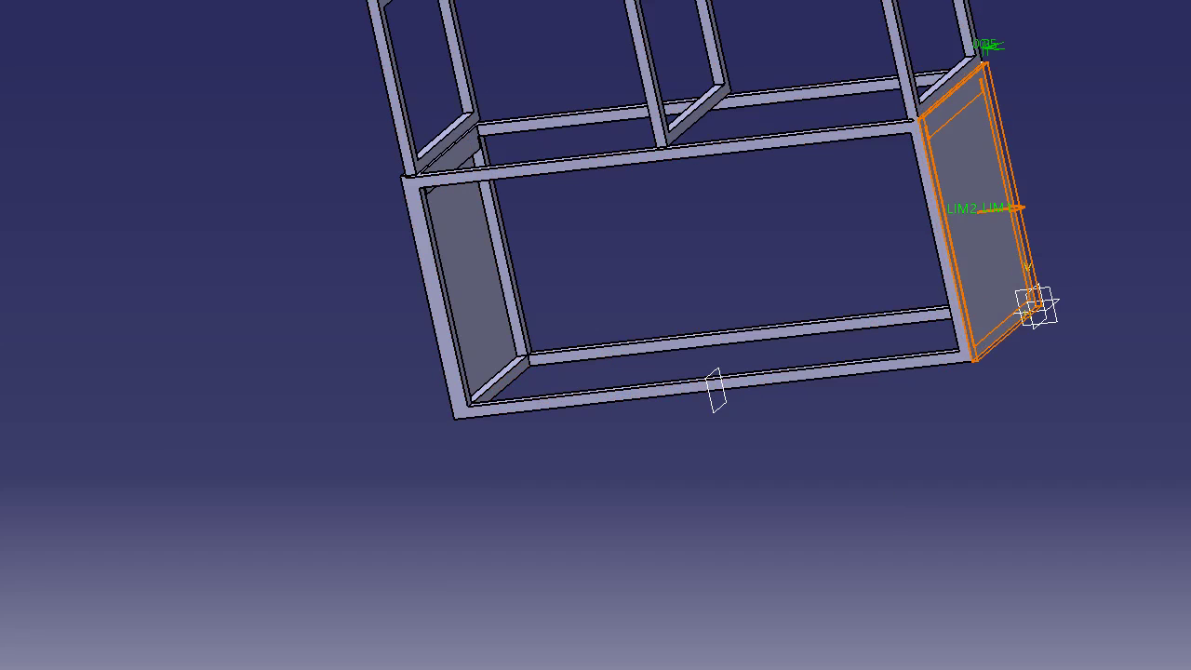
pyautogui.moveTo(970, 505); pyautogui.dragTo(867, 397, button='middle')
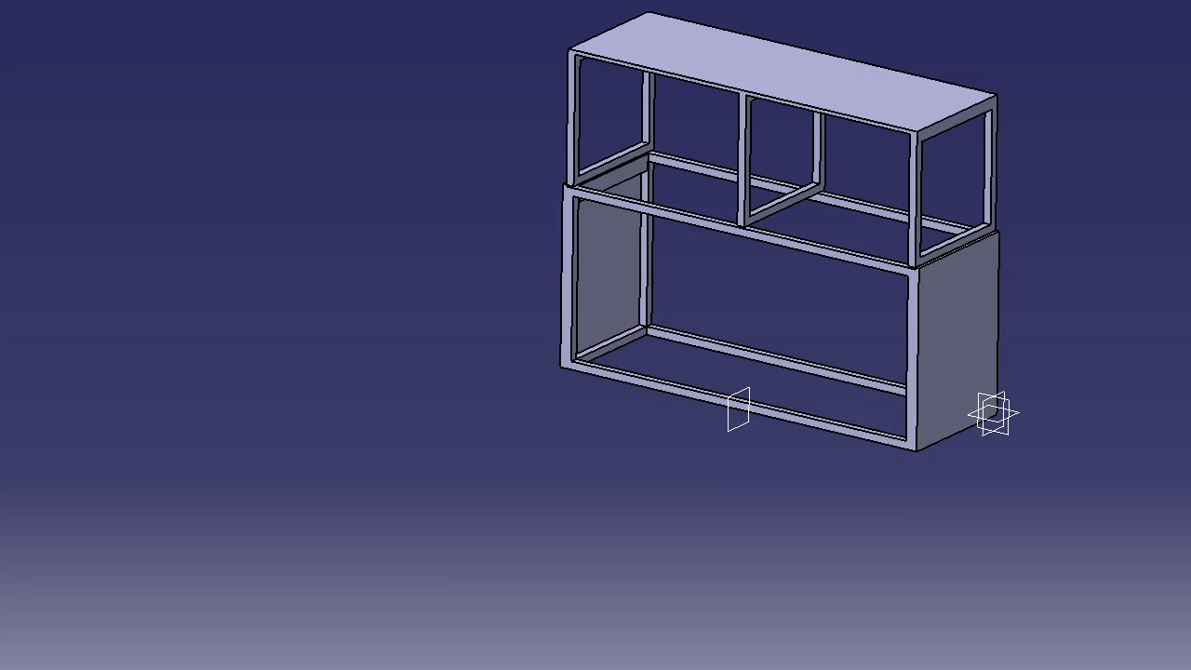
# On the long rear face of the lower box, sketch a rectangle about 10.74 in high spanning the frame
pyautogui.moveTo(1075, 235); pyautogui.dragTo(495, 370, button='middle')
pyautogui.moveTo(855, 335); pyautogui.dragTo(764, 242, button='middle')
pyautogui.doubleClick(664, 469)
pyautogui.moveTo(670, 405)
pyautogui.mouseDown(button='middle')
pyautogui.moveTo(828, 426)
pyautogui.moveTo(1082, 382)
pyautogui.moveTo(955, 457)
pyautogui.moveTo(1043, 457)
pyautogui.mouseUp(button='middle')
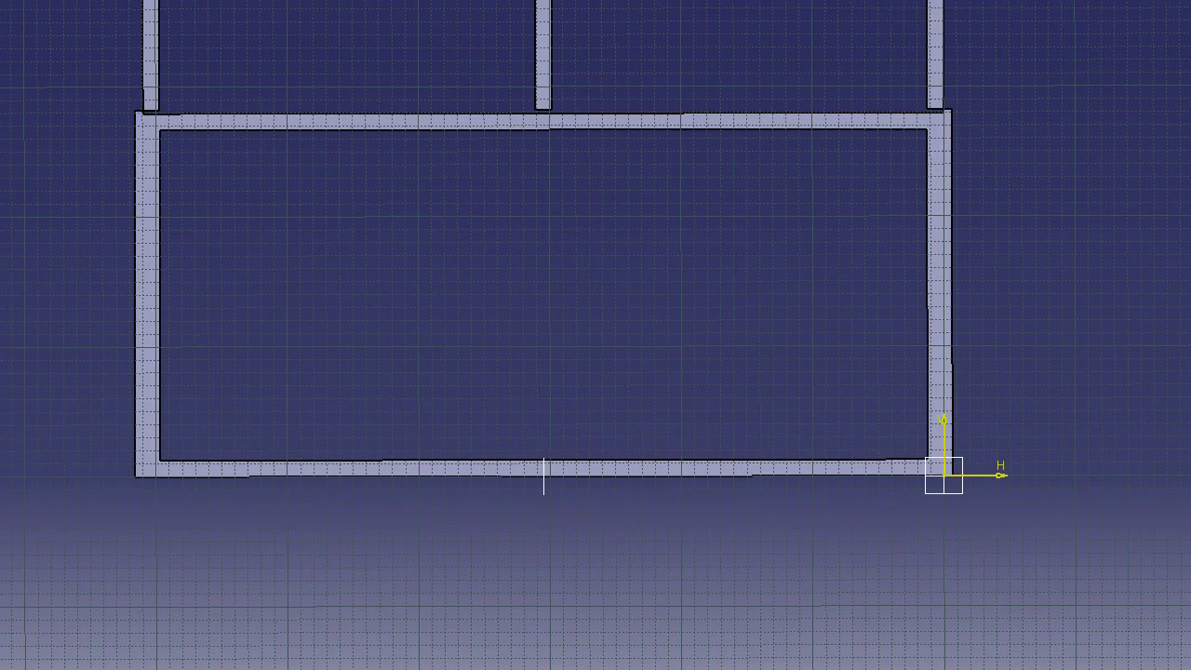
pyautogui.click(117, 122)
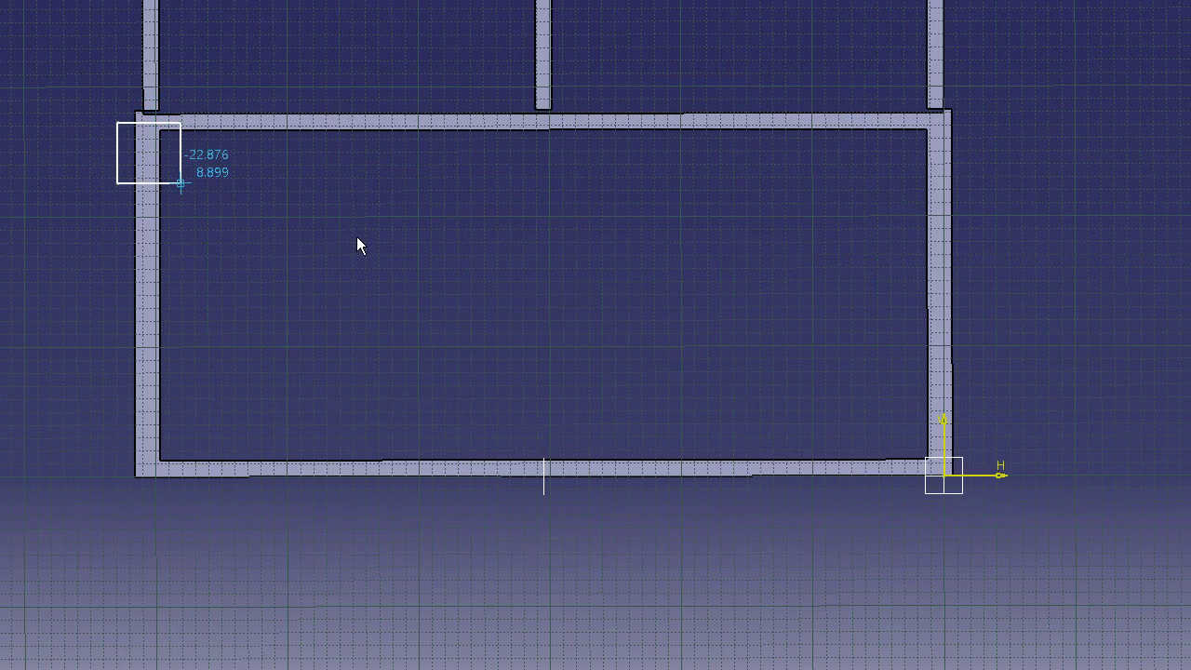
pyautogui.click(952, 477)
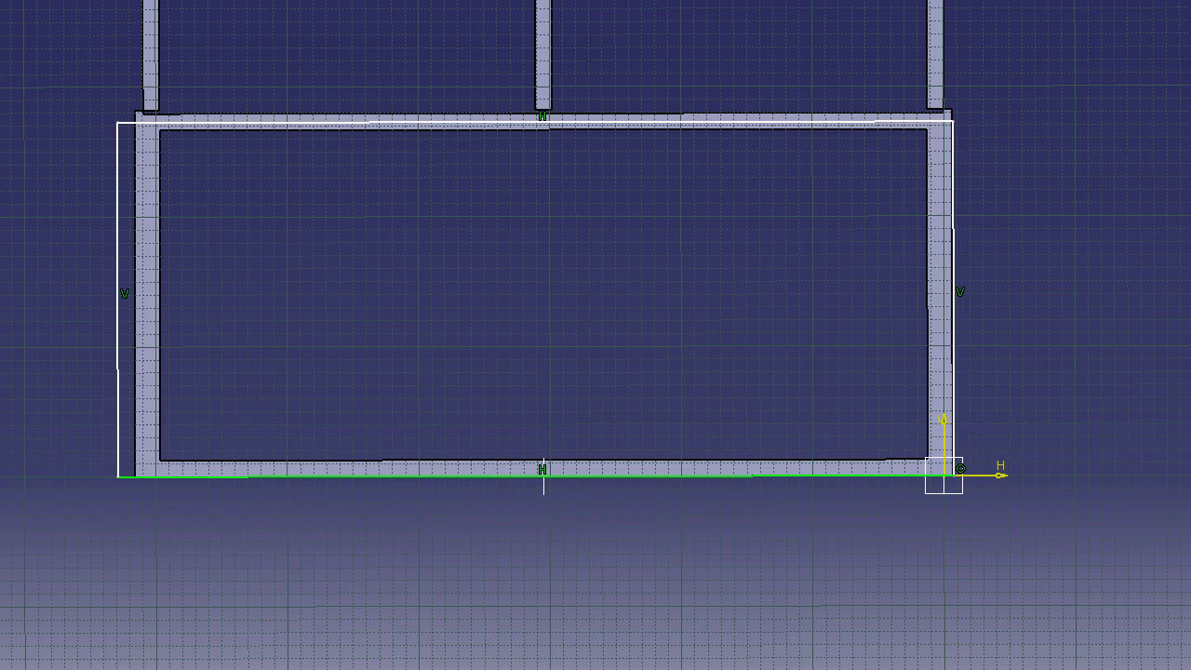
# Make both short sides of the rear rectangle coincident with the lower box's outer vertical edges
pyautogui.click(954, 173)
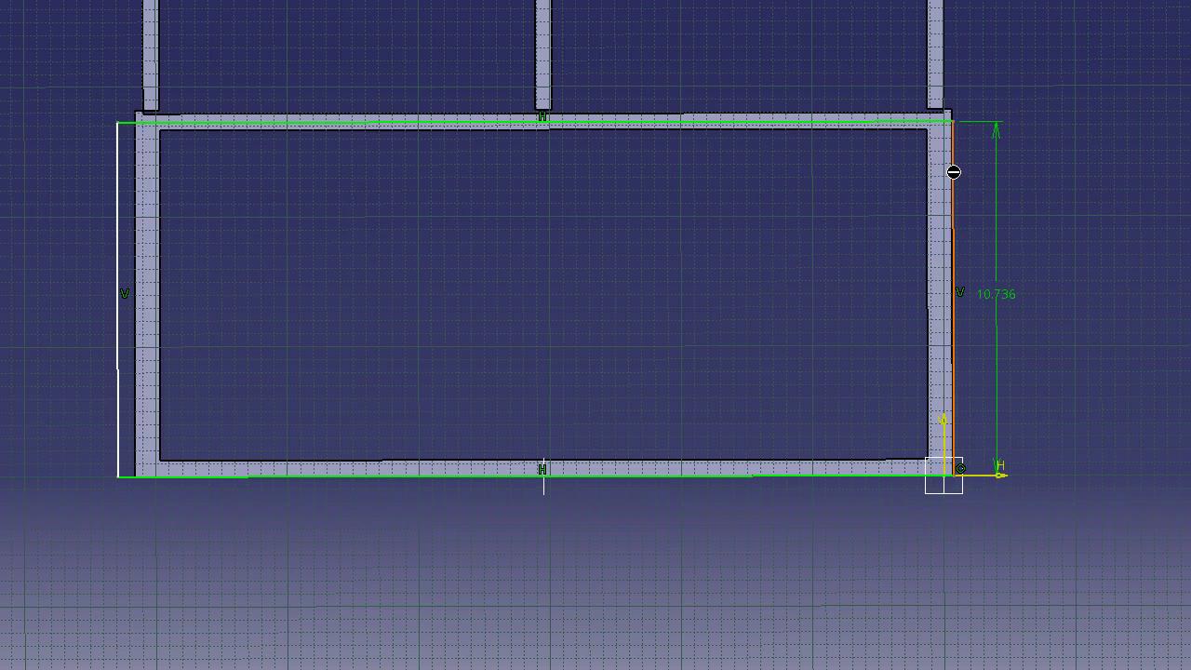
pyautogui.rightClick(958, 119)
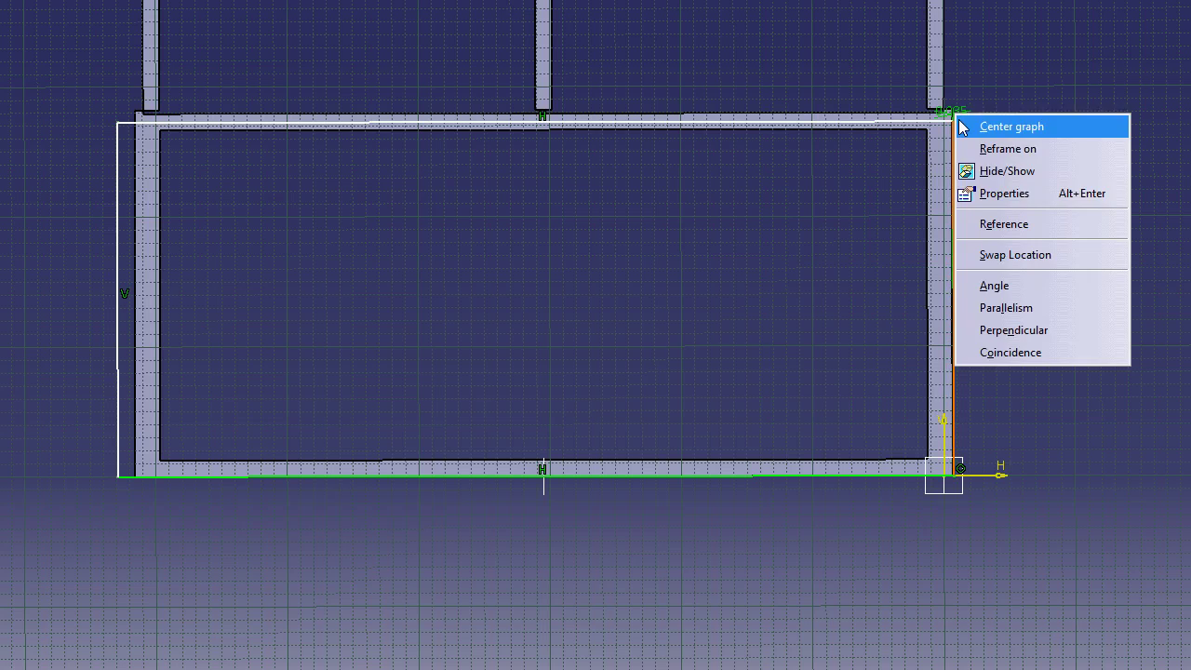
pyautogui.click(1008, 344)
pyautogui.click(130, 214)
pyautogui.click(130, 197)
pyautogui.rightClick(205, 196)
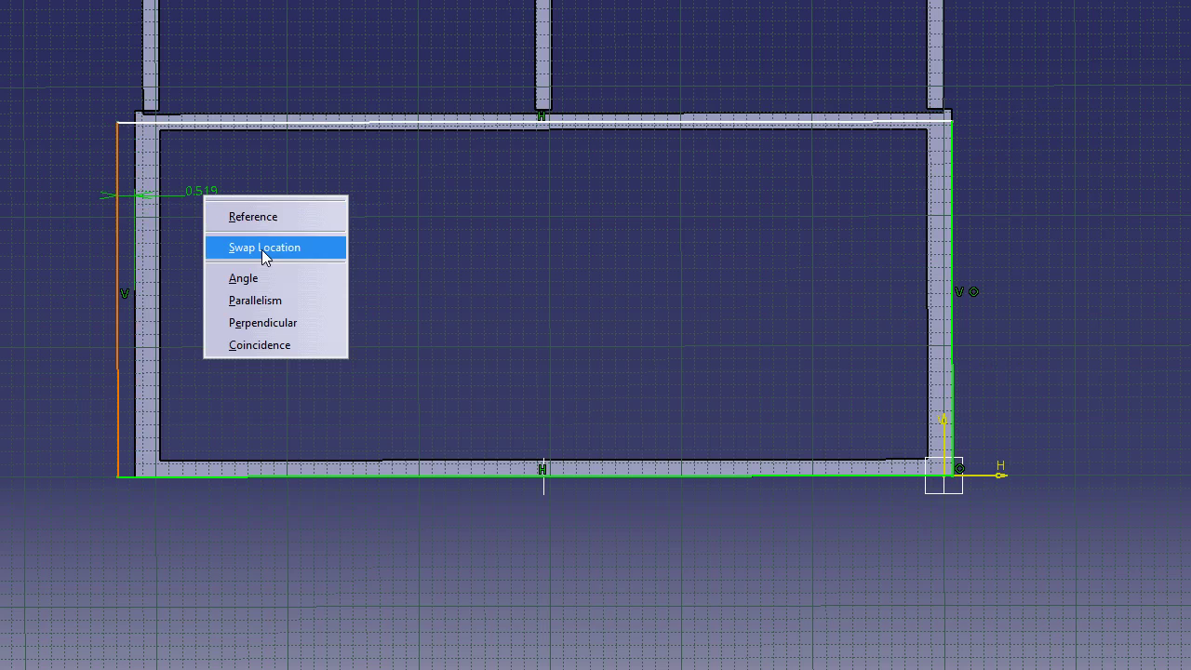
pyautogui.click(256, 346)
# Make the rectangle's upper side coincident with the lower box's upper edge and pad the profile into a thin rear panel
pyautogui.click(150, 119)
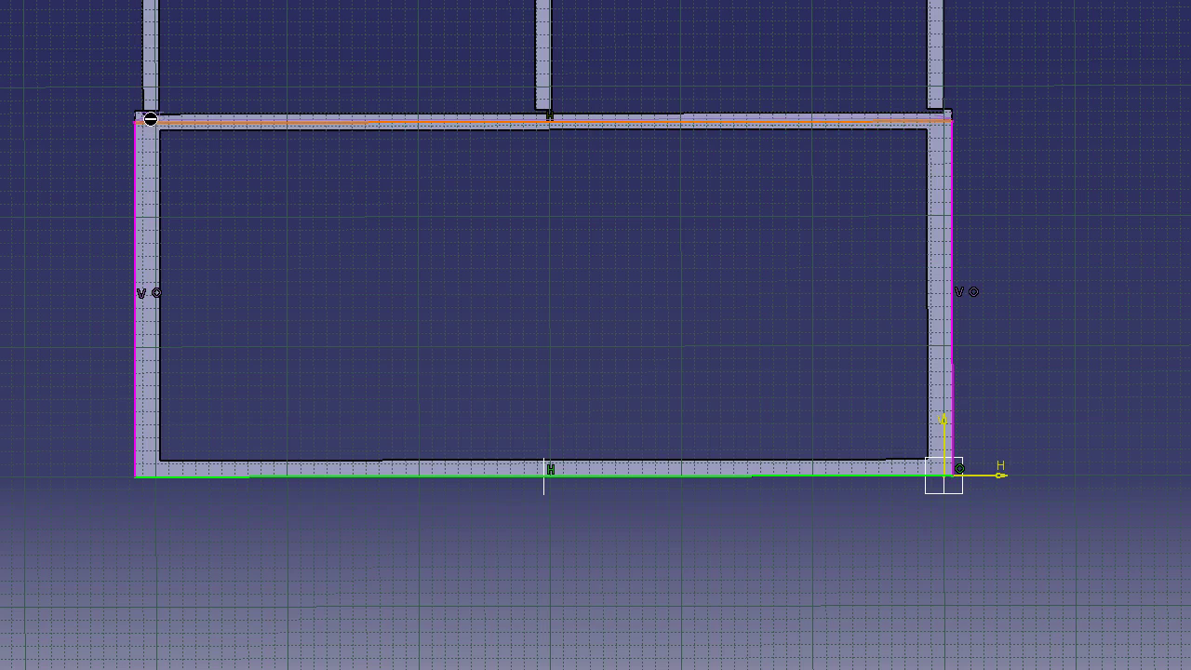
pyautogui.click(93, 114)
pyautogui.rightClick(93, 116)
pyautogui.click(111, 260)
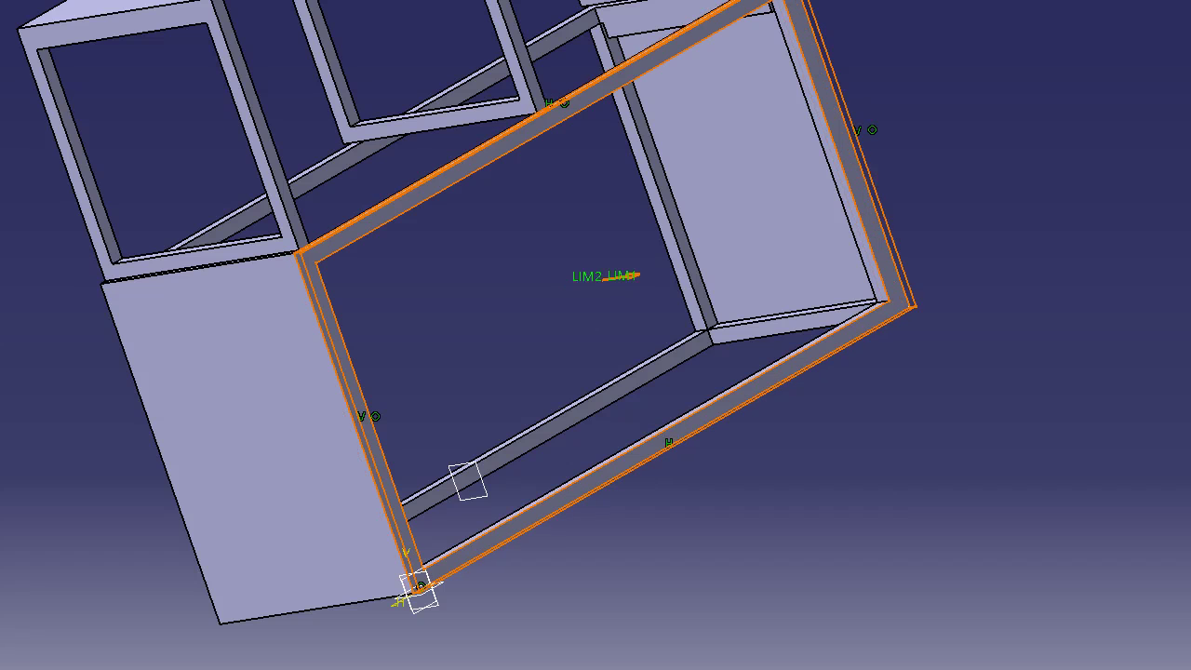
pyautogui.moveTo(713, 431)
pyautogui.mouseDown(button='middle')
pyautogui.moveTo(650, 526)
pyautogui.moveTo(564, 446)
pyautogui.moveTo(816, 396)
pyautogui.moveTo(426, 370)
pyautogui.moveTo(601, 481)
pyautogui.mouseUp(button='middle')
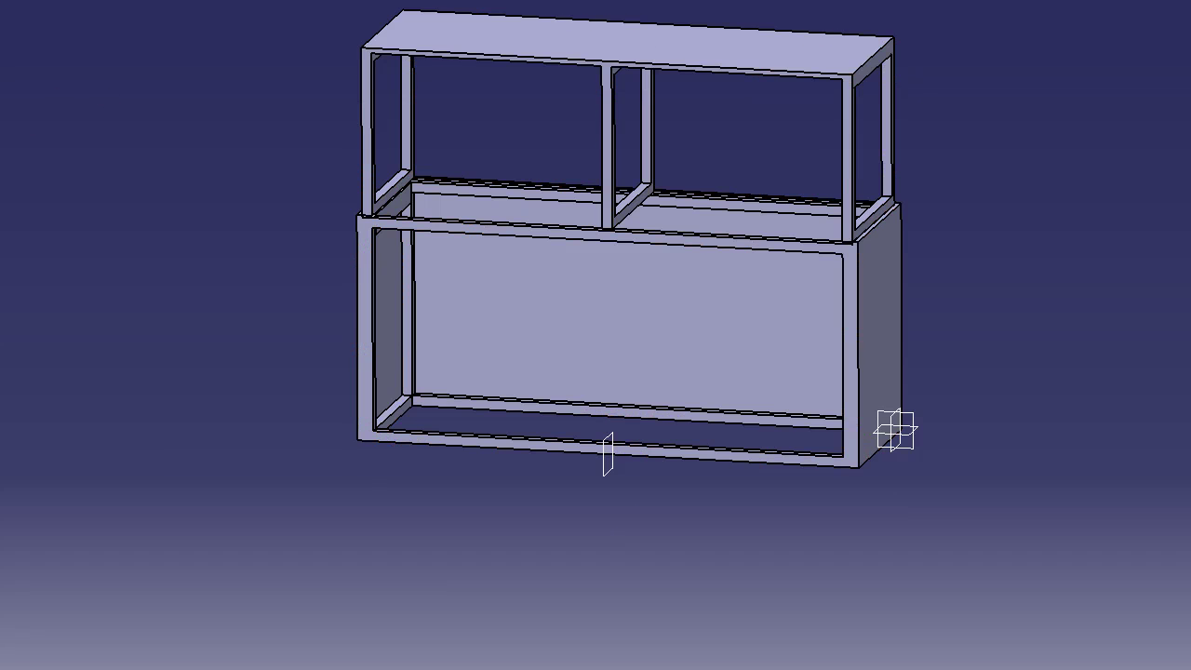
pyautogui.doubleClick(117, 258)
# Sketch the outline of the lower box's underside and pad it into a thin bottom panel
pyautogui.moveTo(555, 344); pyautogui.dragTo(663, 262, button='middle')
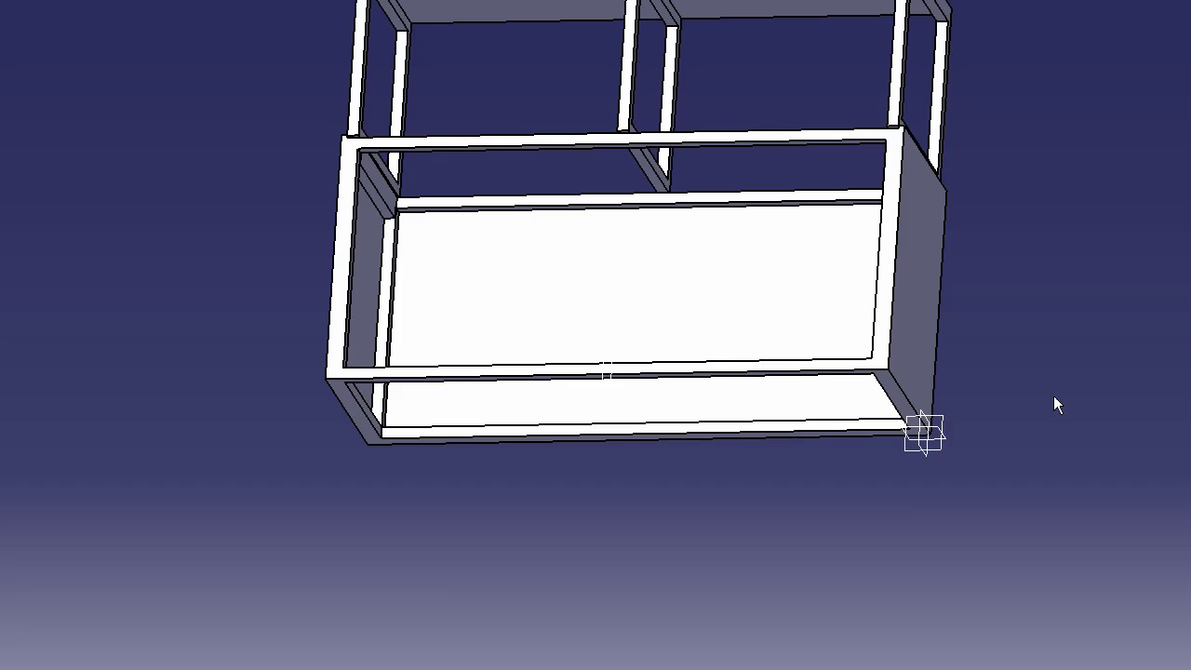
pyautogui.doubleClick(952, 441)
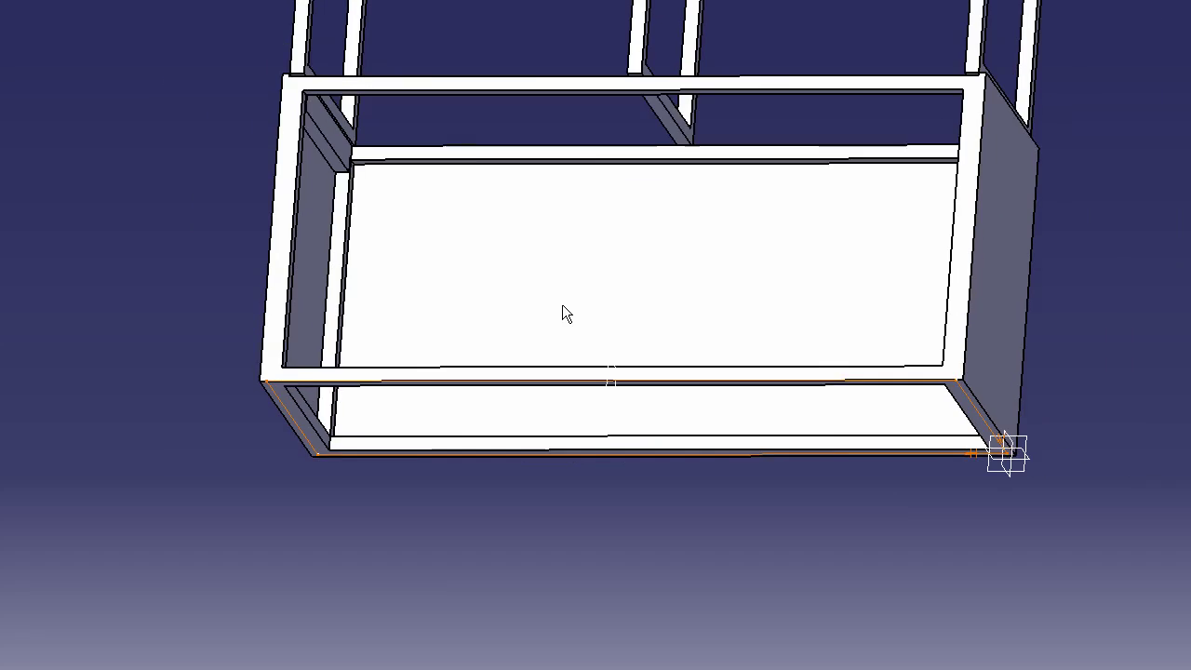
pyautogui.moveTo(563, 314)
pyautogui.mouseDown(button='middle')
pyautogui.moveTo(574, 280)
pyautogui.moveTo(564, 258)
pyautogui.moveTo(543, 457)
pyautogui.moveTo(527, 375)
pyautogui.moveTo(876, 325)
pyautogui.mouseUp(button='middle')
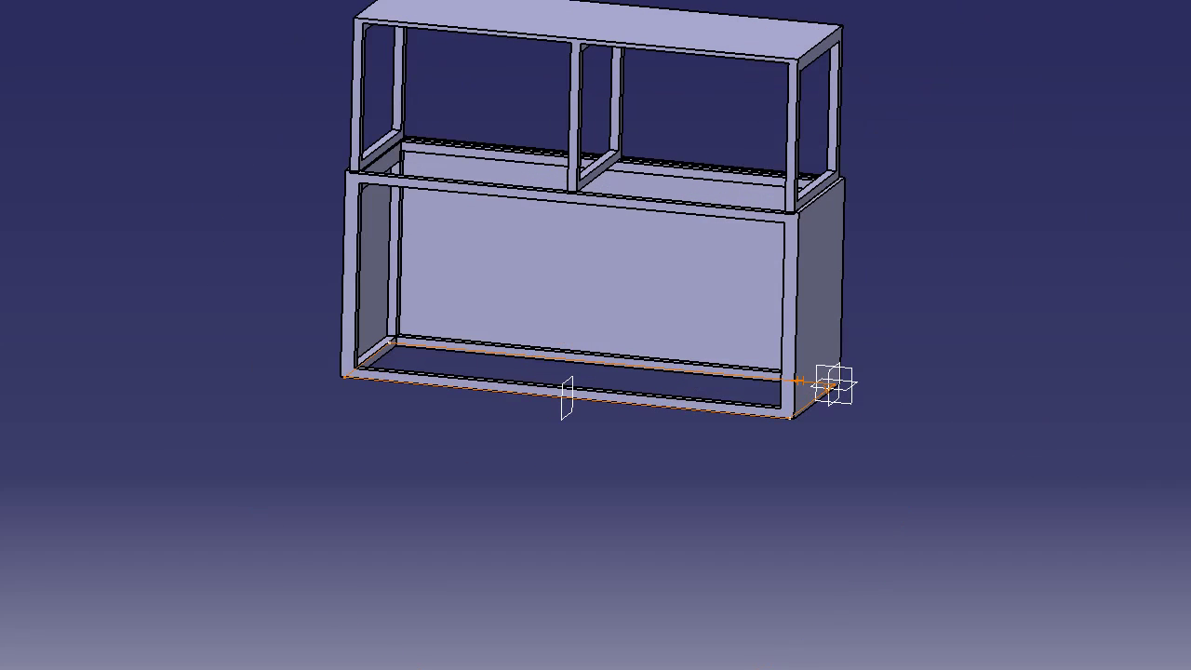
pyautogui.click(1124, 370)
pyautogui.click(862, 517)
pyautogui.click(884, 560)
pyautogui.moveTo(512, 404); pyautogui.dragTo(497, 441, button='middle')
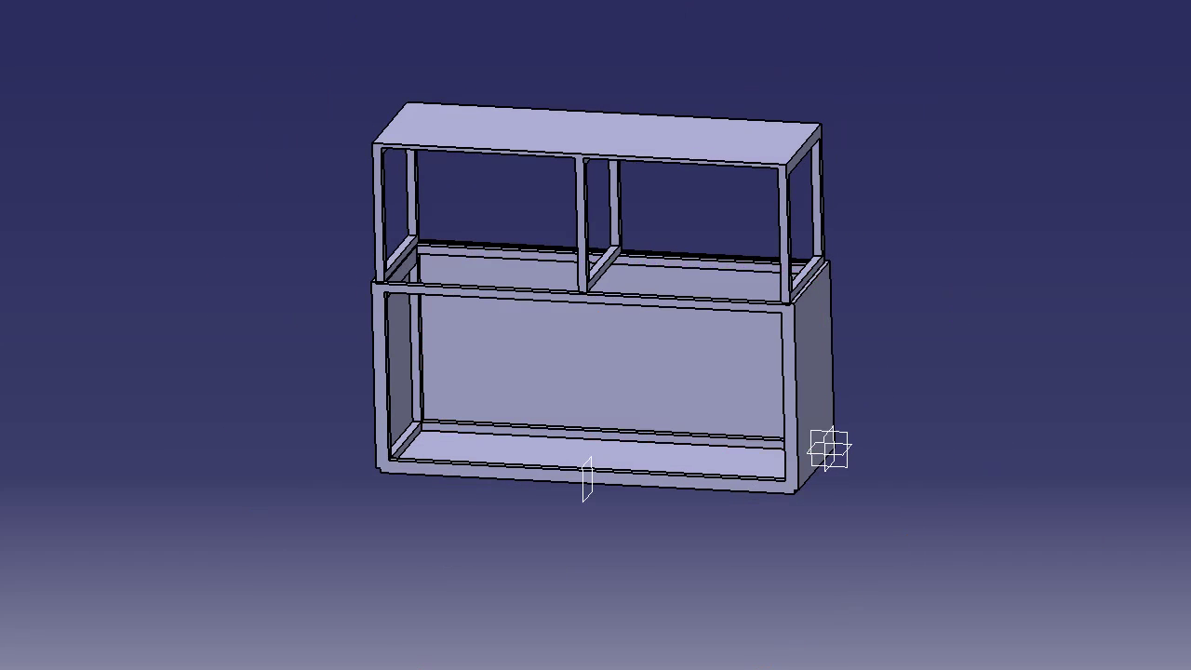
# On the lower box's open front face, sketch its projected outer outline and draw a large rectangular opening in the left half
pyautogui.click(774, 493)
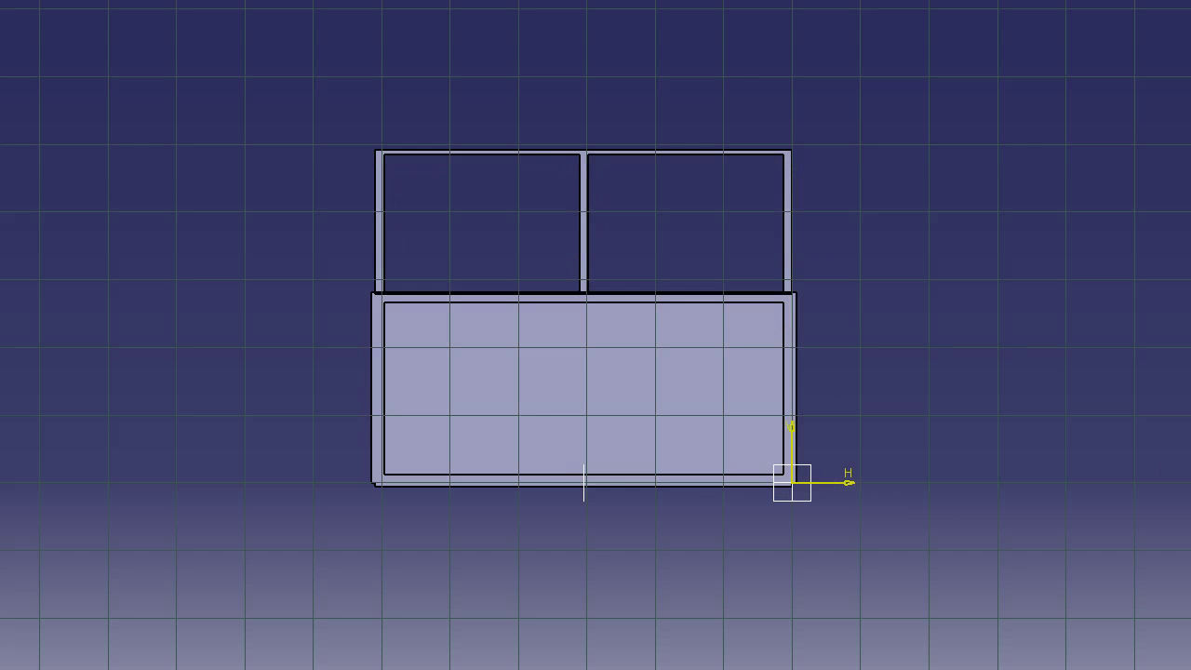
pyautogui.click(584, 388)
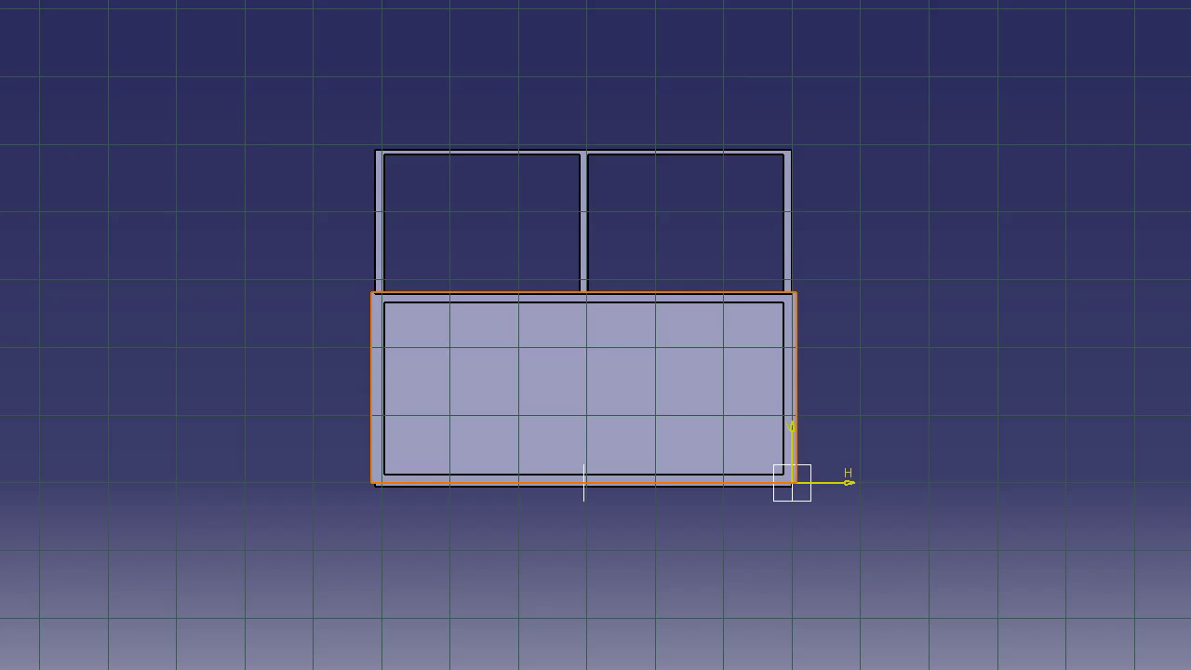
pyautogui.click(973, 448)
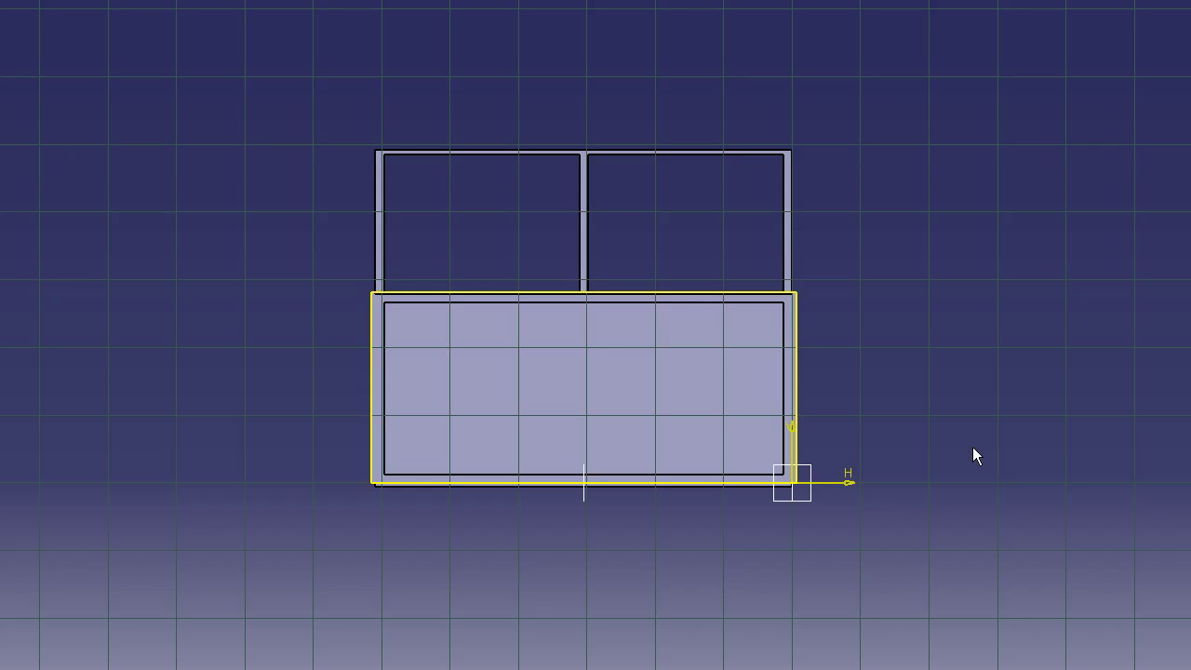
pyautogui.click(419, 344)
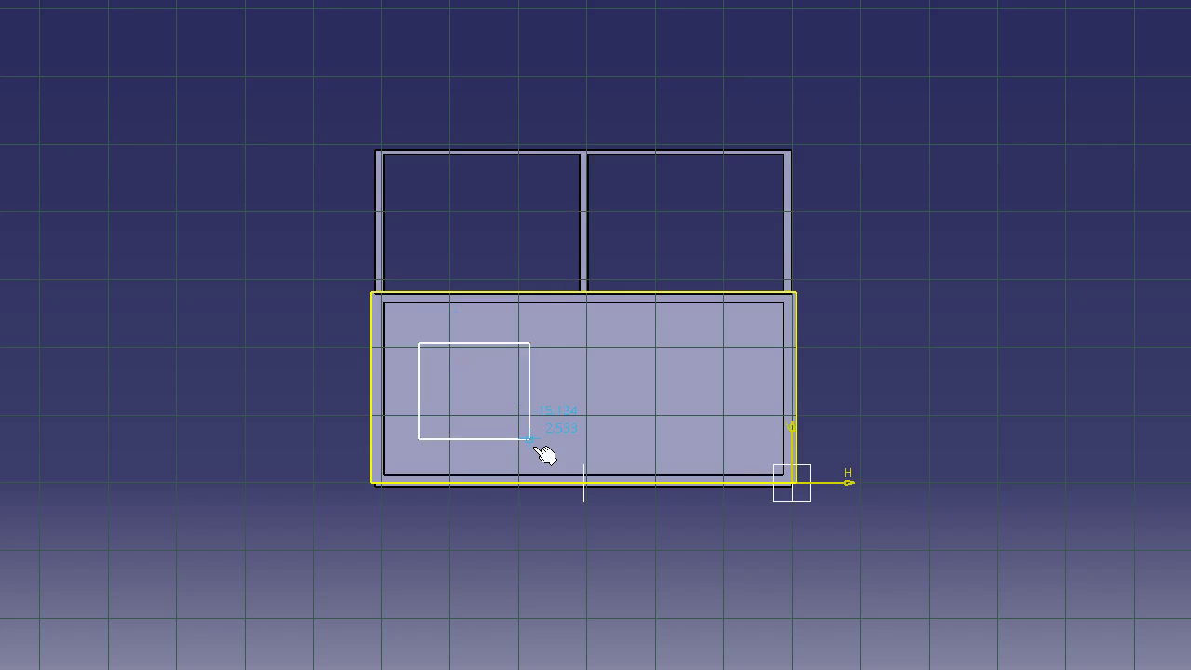
pyautogui.click(541, 439)
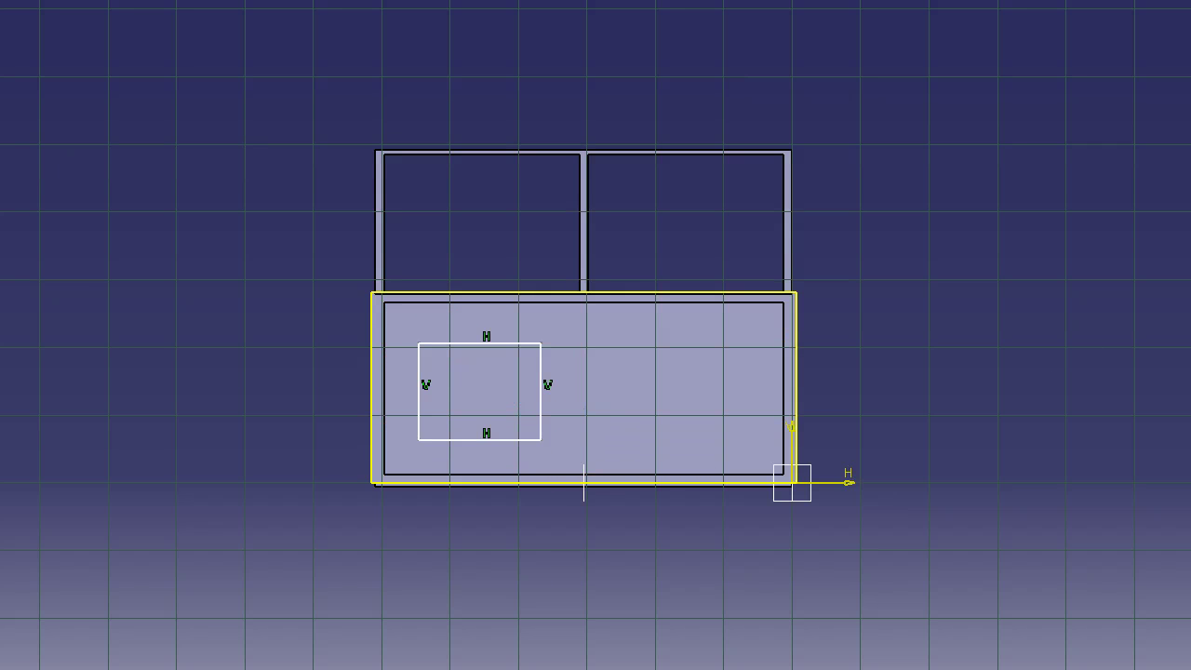
# Draw a small rectangular opening at the right and a circle between the two rectangles, then pad the sketch into a thin front panel
pyautogui.click(699, 369)
pyautogui.click(731, 418)
pyautogui.click(630, 393)
pyautogui.click(641, 401)
pyautogui.click(643, 403)
pyautogui.click(871, 350)
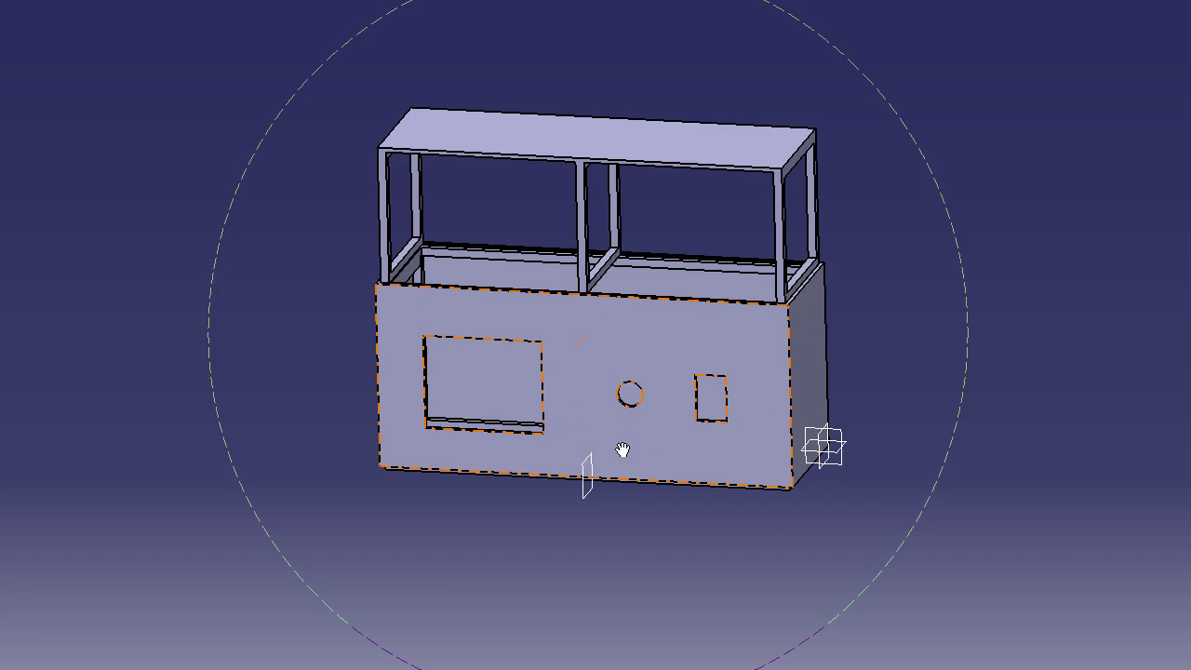
# Reopen the front panel's sketch and draw a three-sided outline from the panel's upper-left corner around the upper frames
pyautogui.moveTo(623, 452)
pyautogui.mouseDown(button='middle')
pyautogui.moveTo(614, 439)
pyautogui.moveTo(571, 502)
pyautogui.moveTo(787, 492)
pyautogui.moveTo(697, 446)
pyautogui.moveTo(633, 478)
pyautogui.moveTo(648, 497)
pyautogui.moveTo(614, 503)
pyautogui.moveTo(596, 522)
pyautogui.mouseUp(button='middle')
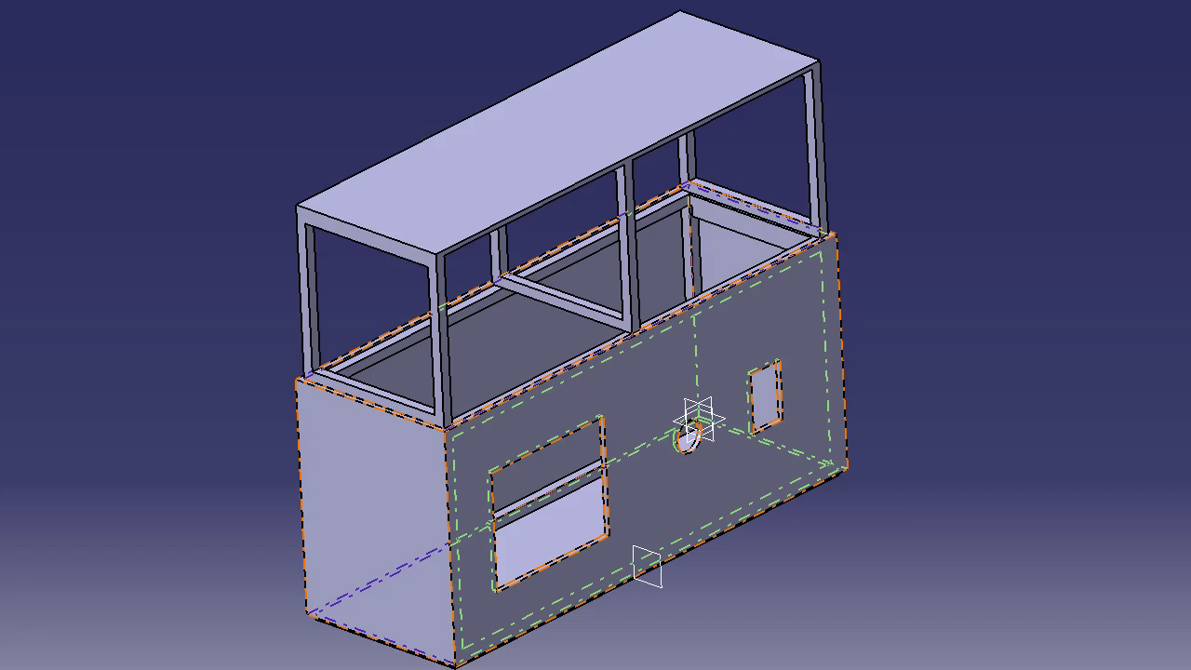
pyautogui.click(642, 447)
pyautogui.click(593, 319)
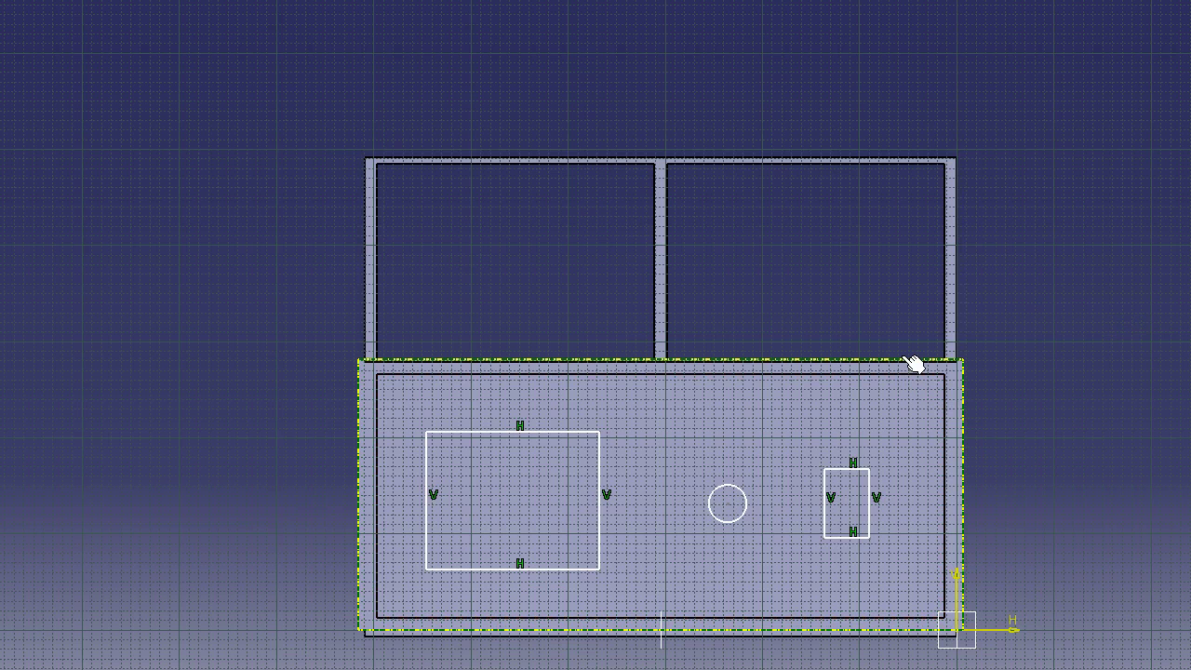
pyautogui.click(907, 359)
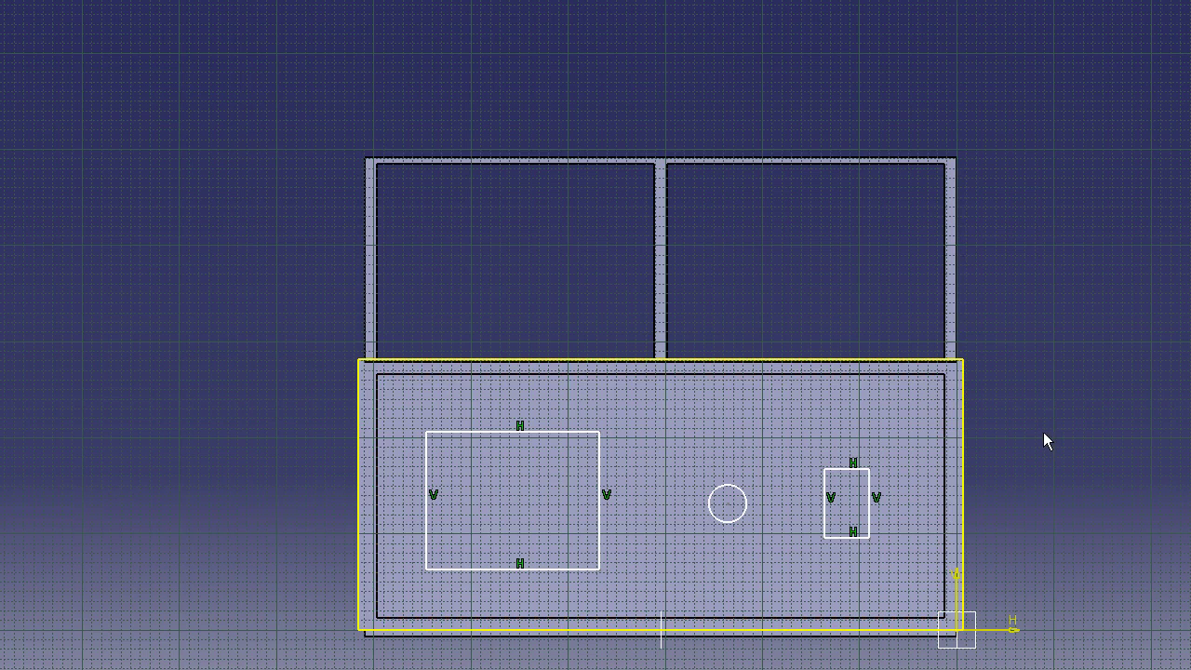
pyautogui.click(1075, 357)
pyautogui.click(355, 355)
pyautogui.click(358, 142)
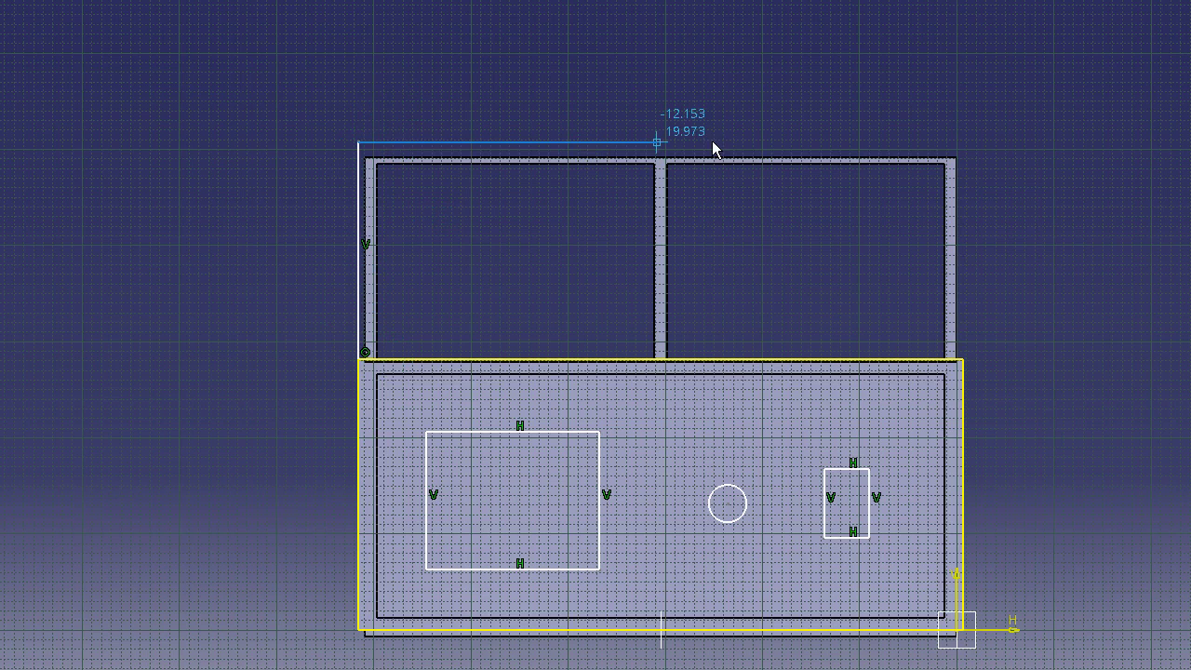
pyautogui.click(968, 142)
pyautogui.click(968, 359)
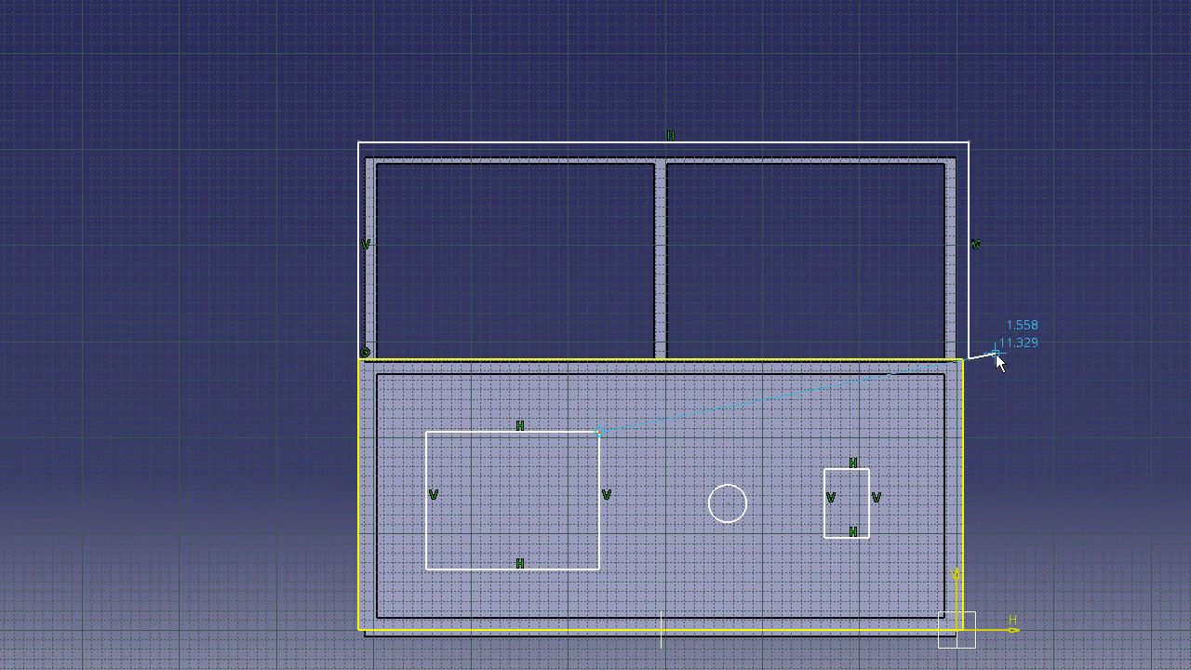
# End the outline at the panel's upper-right corner and make its last vertical line coincident with the panel's outer vertical edge
pyautogui.rightClick(998, 361)
pyautogui.click(1016, 374)
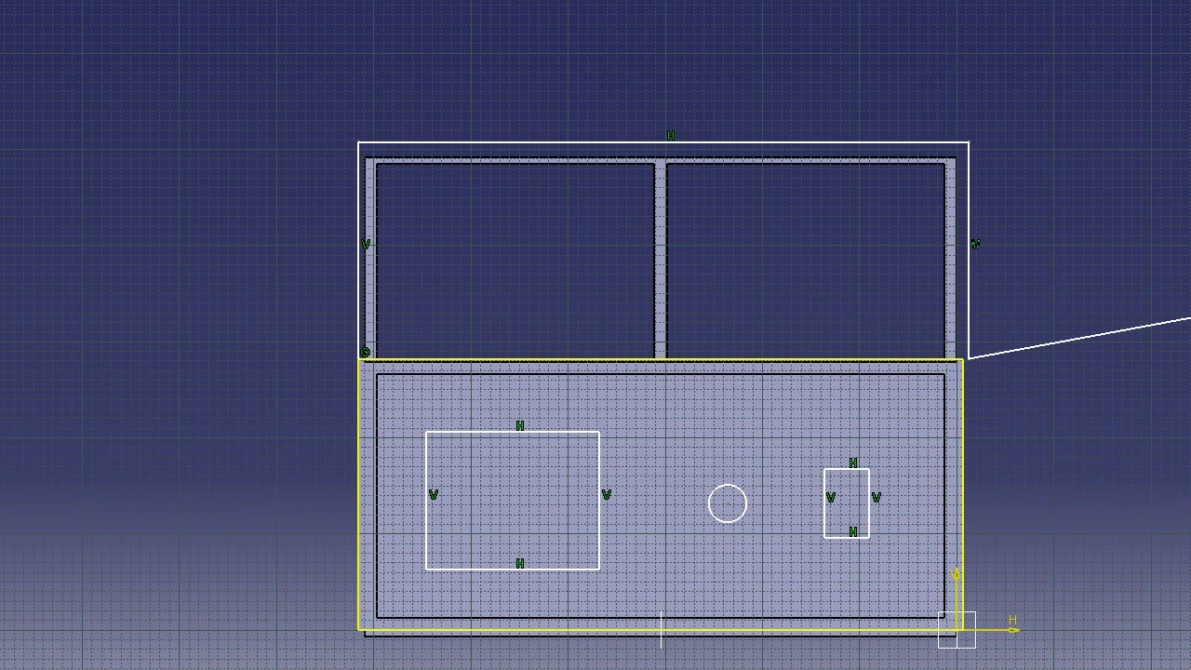
pyautogui.doubleClick(974, 355)
pyautogui.click(969, 359)
pyautogui.click(964, 372)
pyautogui.rightClick(997, 362)
pyautogui.click(1045, 499)
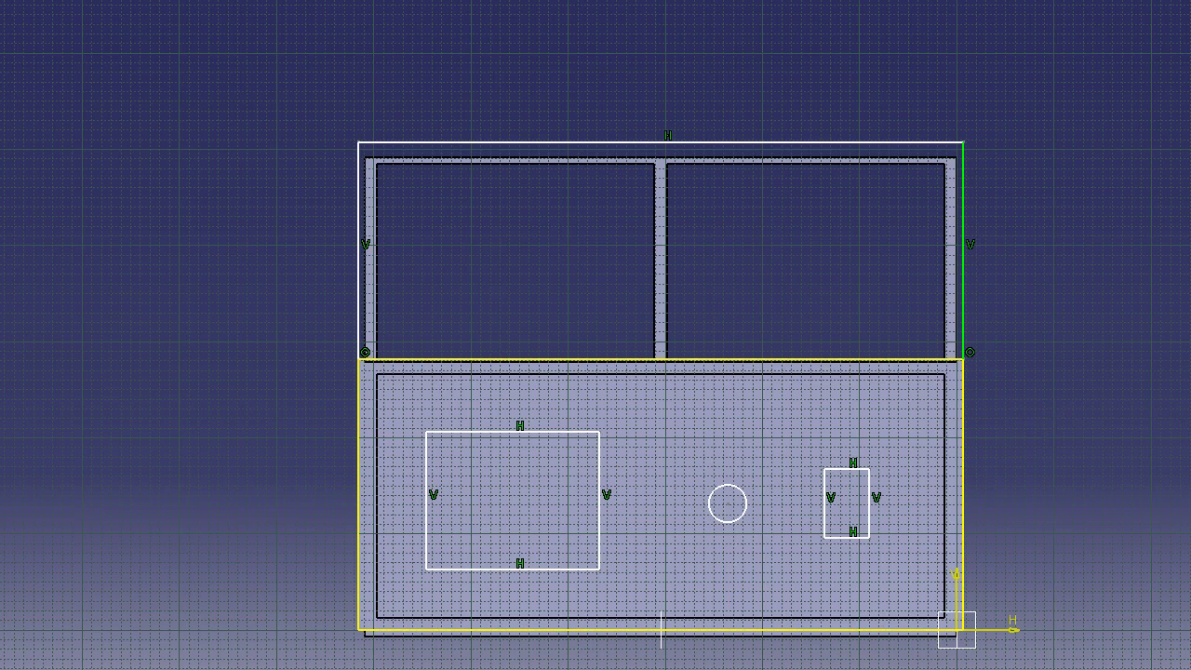
# Set the outline's top line 0.25 in above the upper frames and update the front panel to full height
pyautogui.click(966, 303)
pyautogui.click(963, 386)
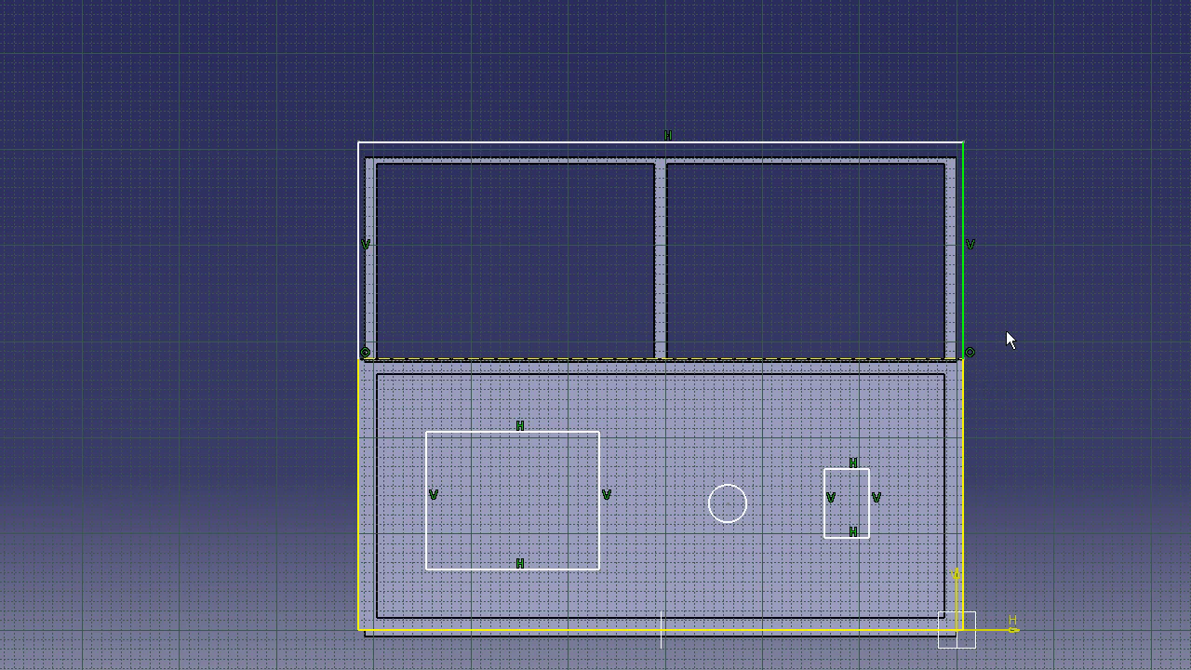
pyautogui.click(899, 143)
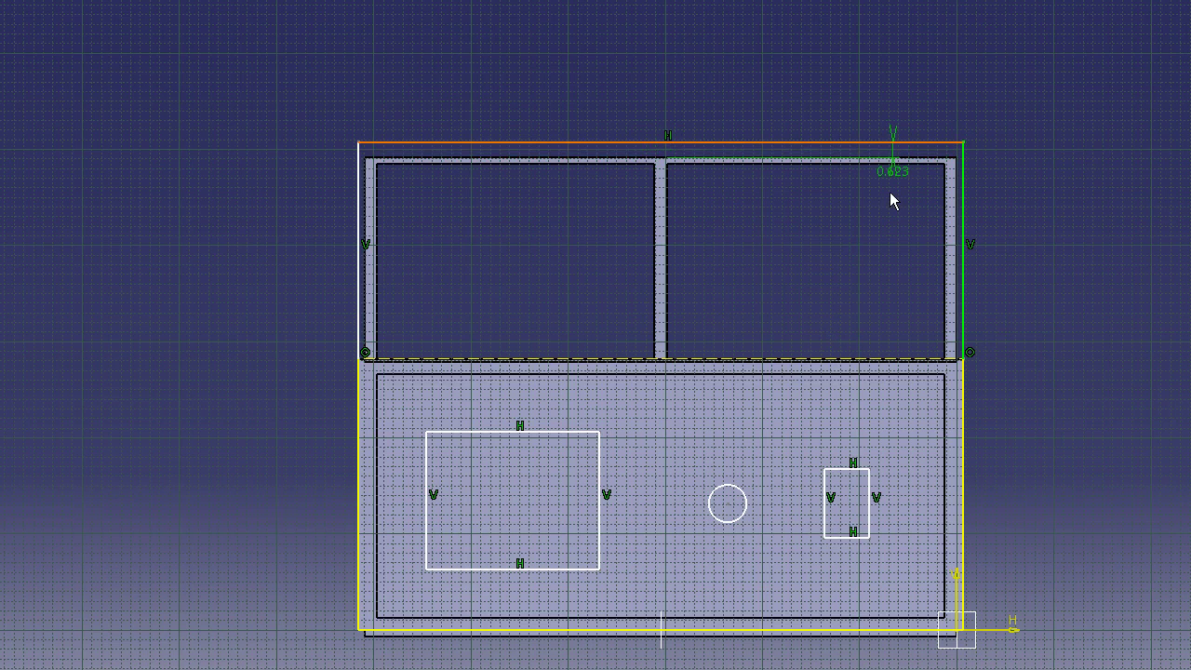
pyautogui.doubleClick(889, 198)
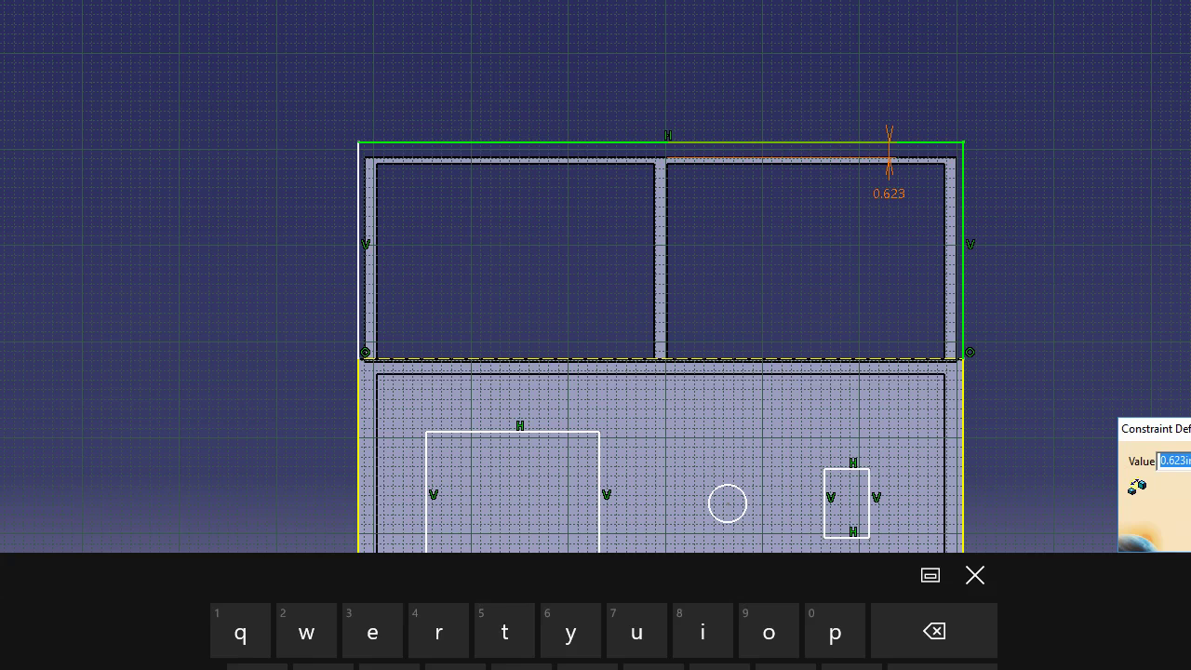
pyautogui.write('.25')
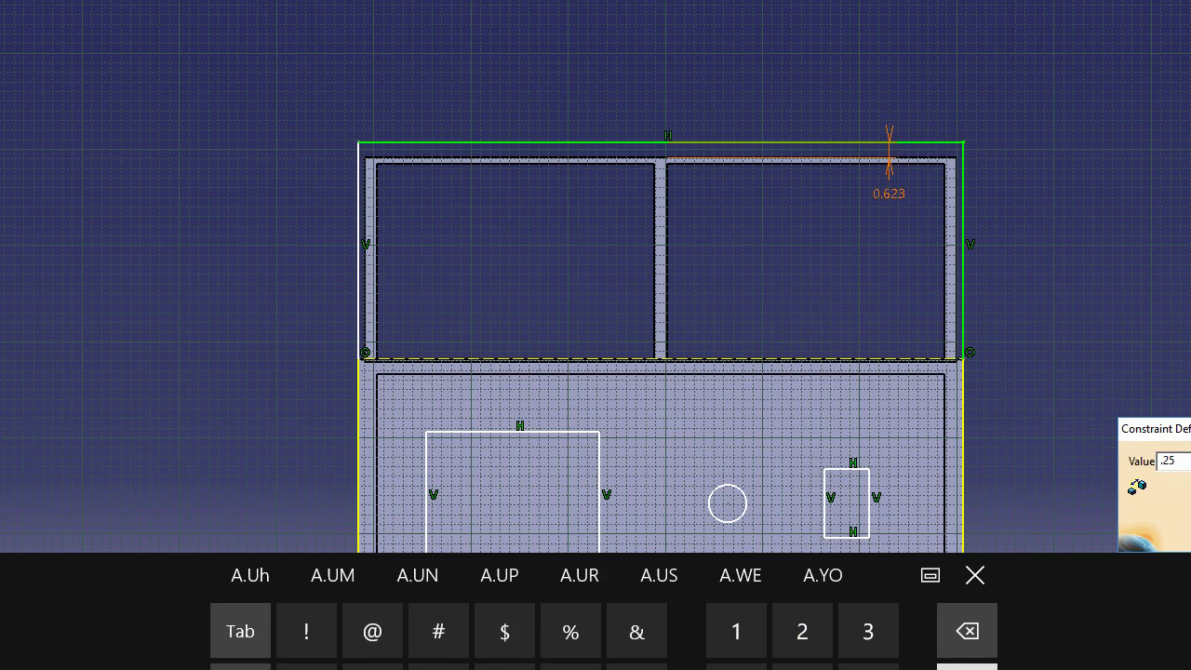
pyautogui.press('Return')
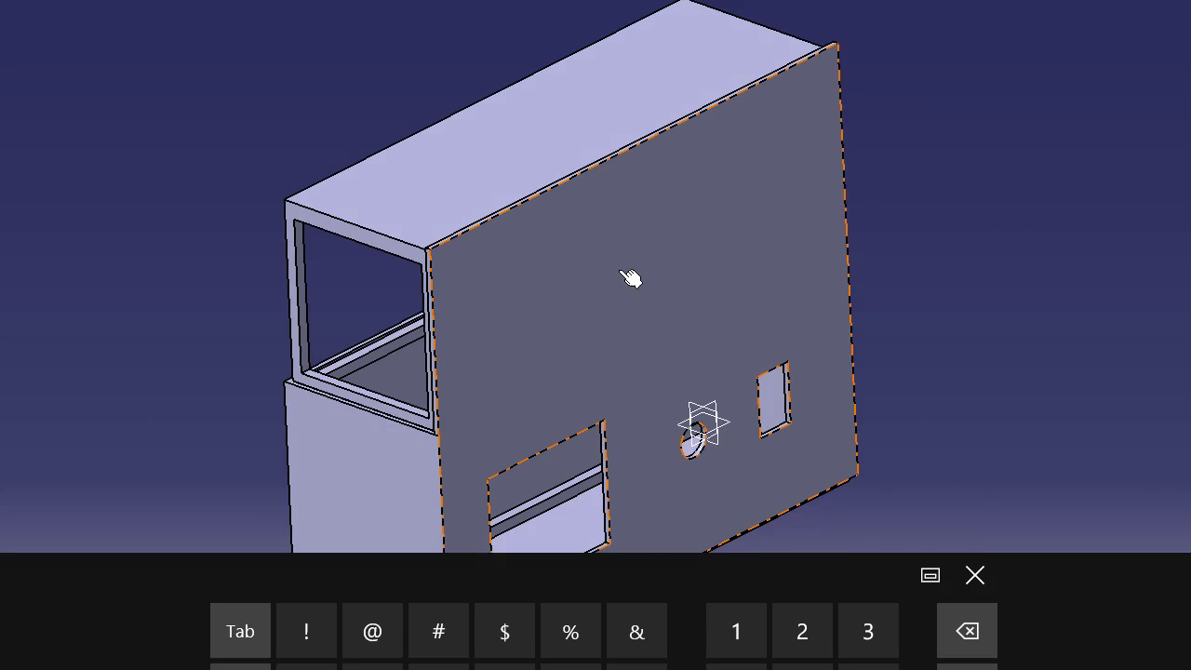
# On the lower rear panel's outer face, sketch a closed four-sided outline around the upper frames
pyautogui.moveTo(607, 268); pyautogui.dragTo(1068, 277, button='middle')
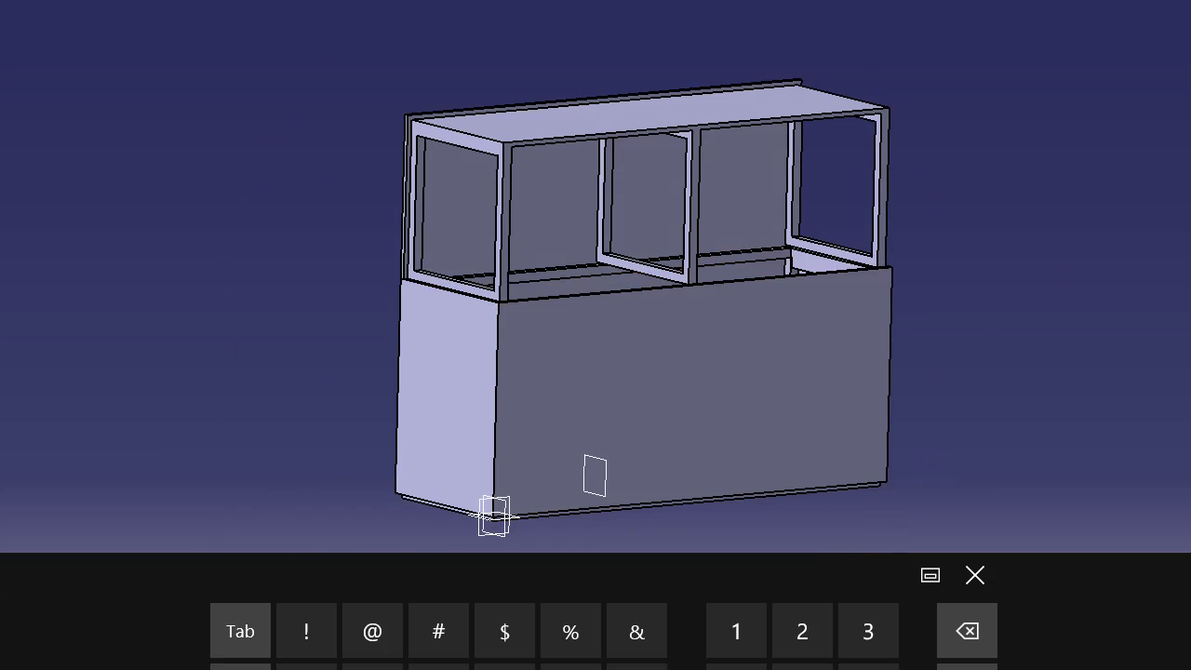
pyautogui.click(847, 356)
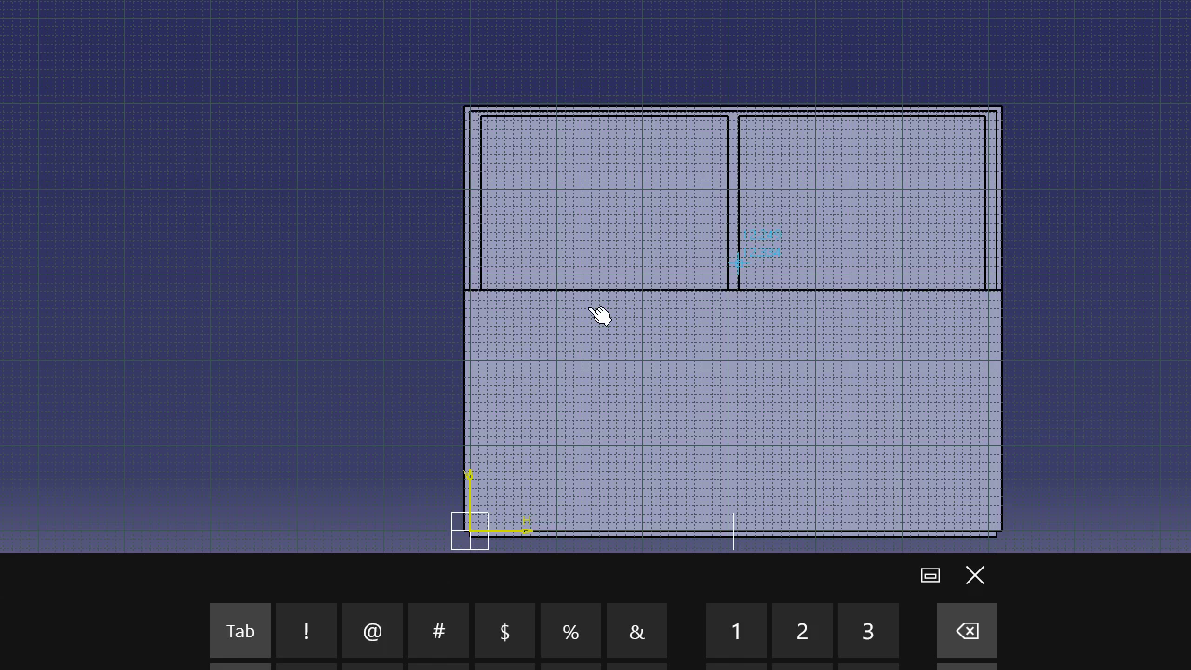
pyautogui.click(464, 293)
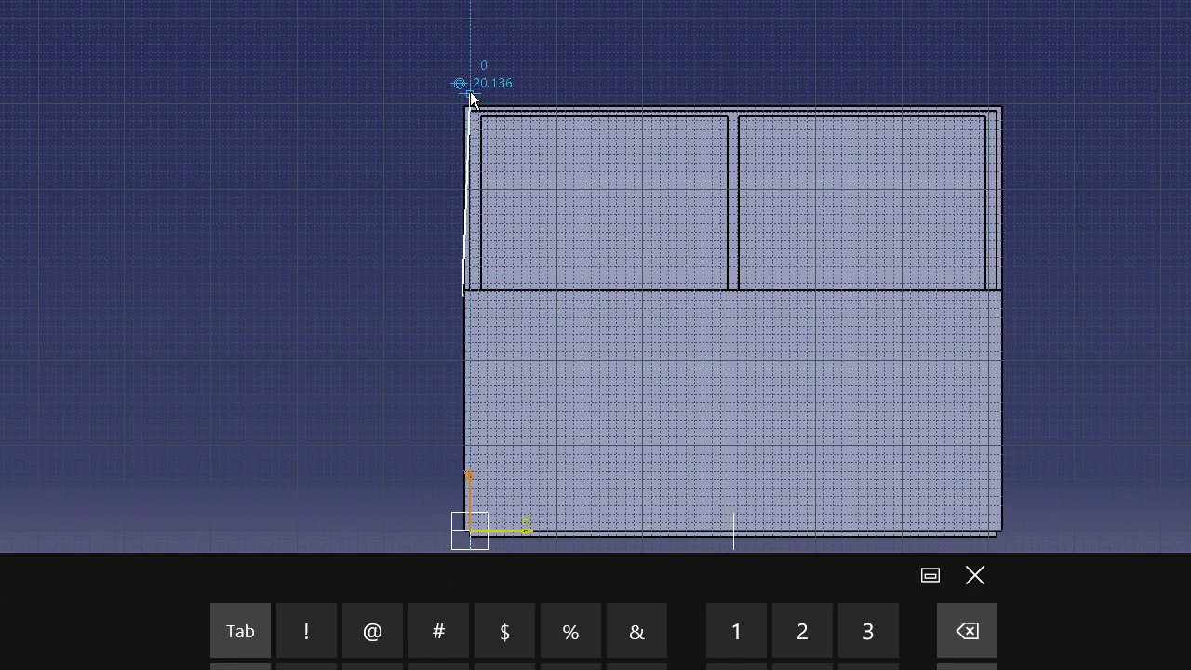
pyautogui.click(462, 96)
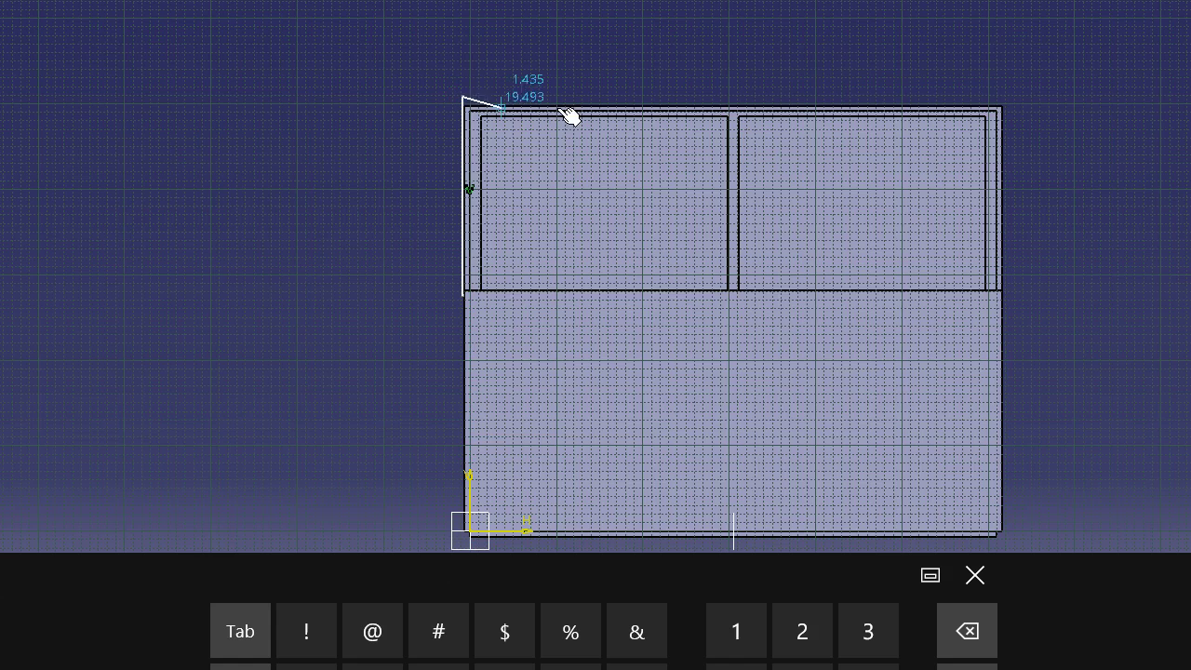
pyautogui.click(1021, 96)
pyautogui.click(1022, 296)
pyautogui.click(464, 294)
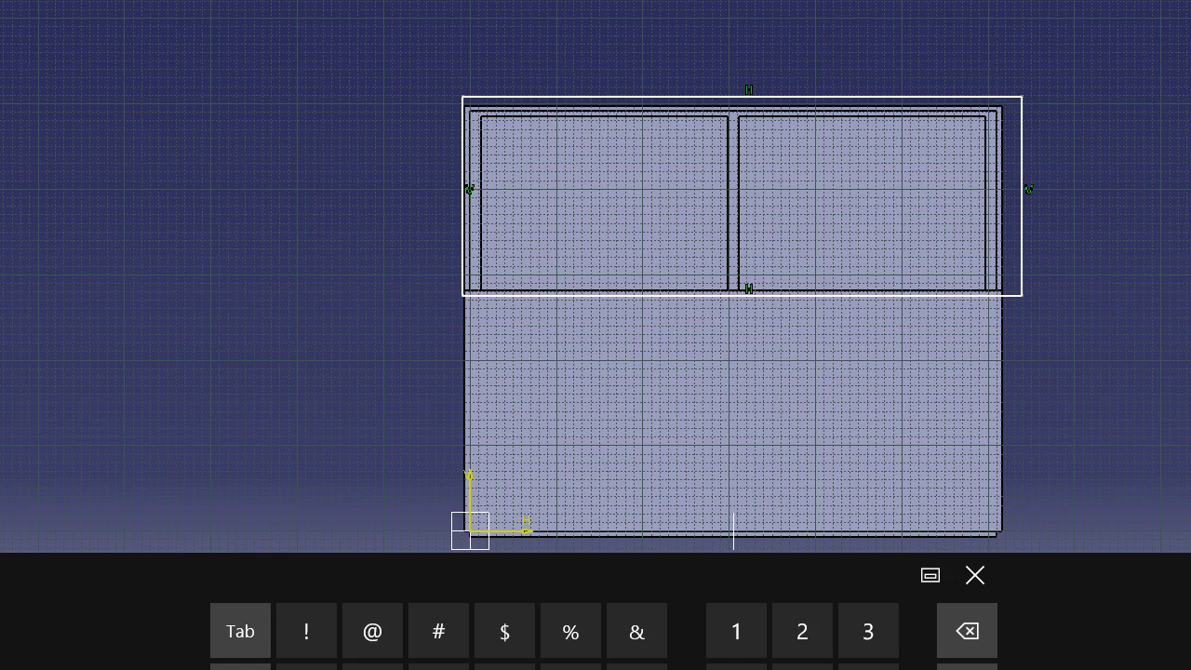
# Dimension the rear outline's upper side from the upper frames' top edge and set the offset to 0.25 in
pyautogui.click(952, 97)
pyautogui.click(934, 106)
pyautogui.click(951, 109)
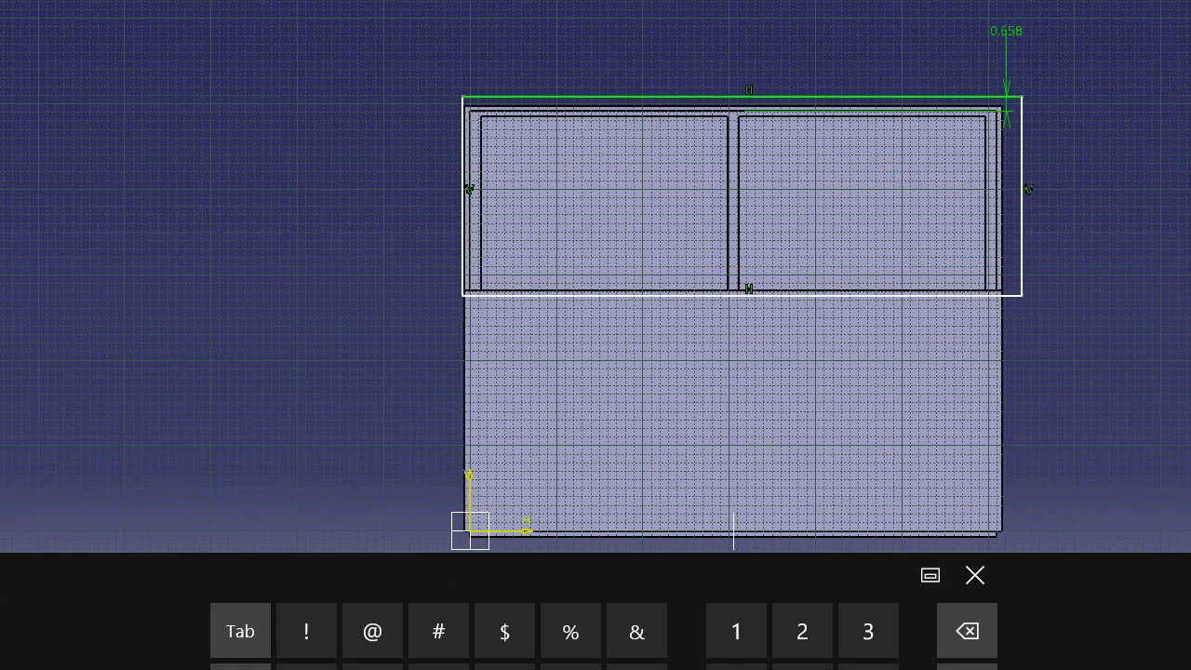
pyautogui.doubleClick(1016, 42)
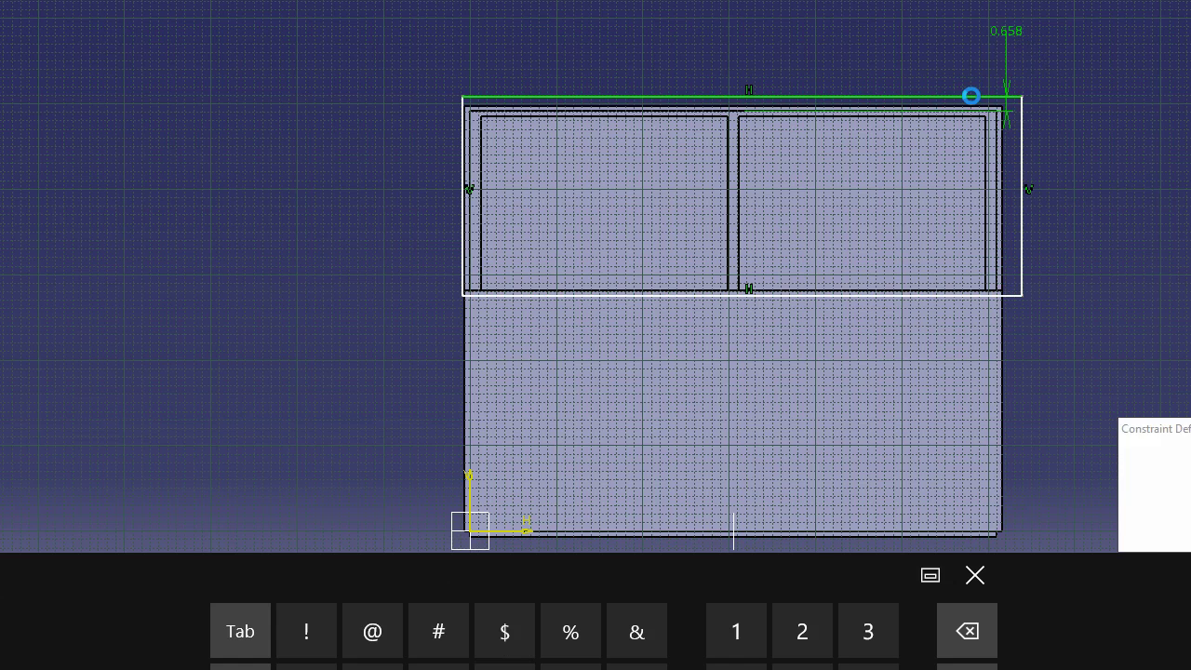
pyautogui.write('.25')
pyautogui.press('Return')
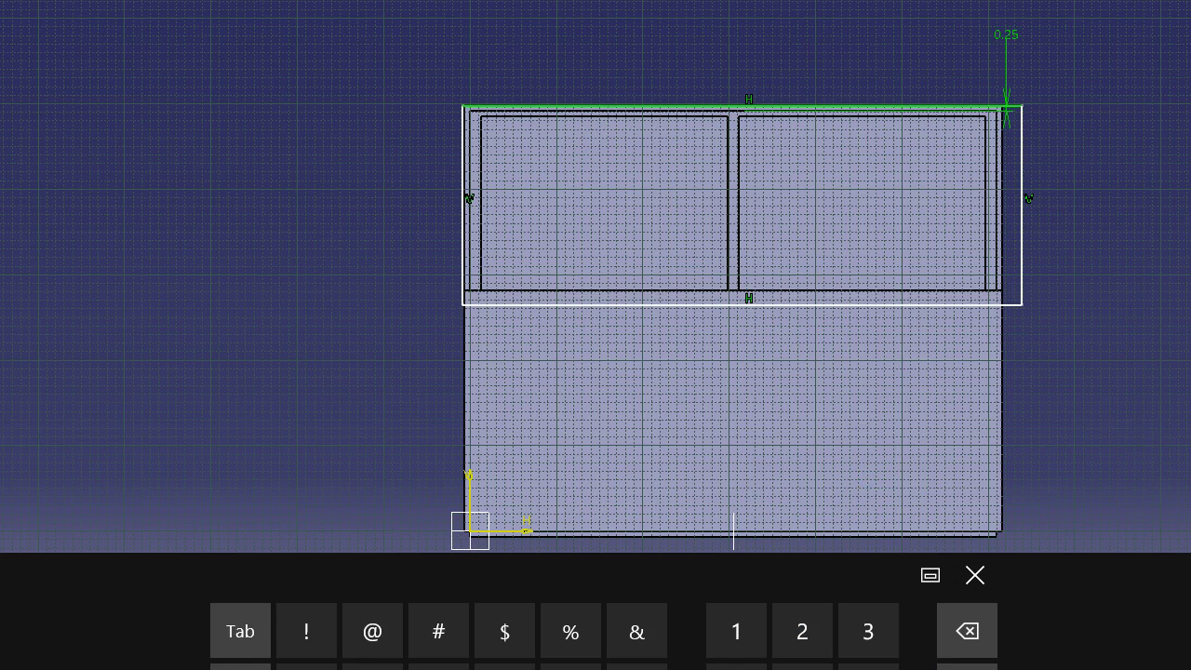
# Make the rear outline's right side coincident with the rear panel's outer vertical edge and its lower side coincident with the panel's upper edge
pyautogui.click(1021, 230)
pyautogui.rightClick(1046, 356)
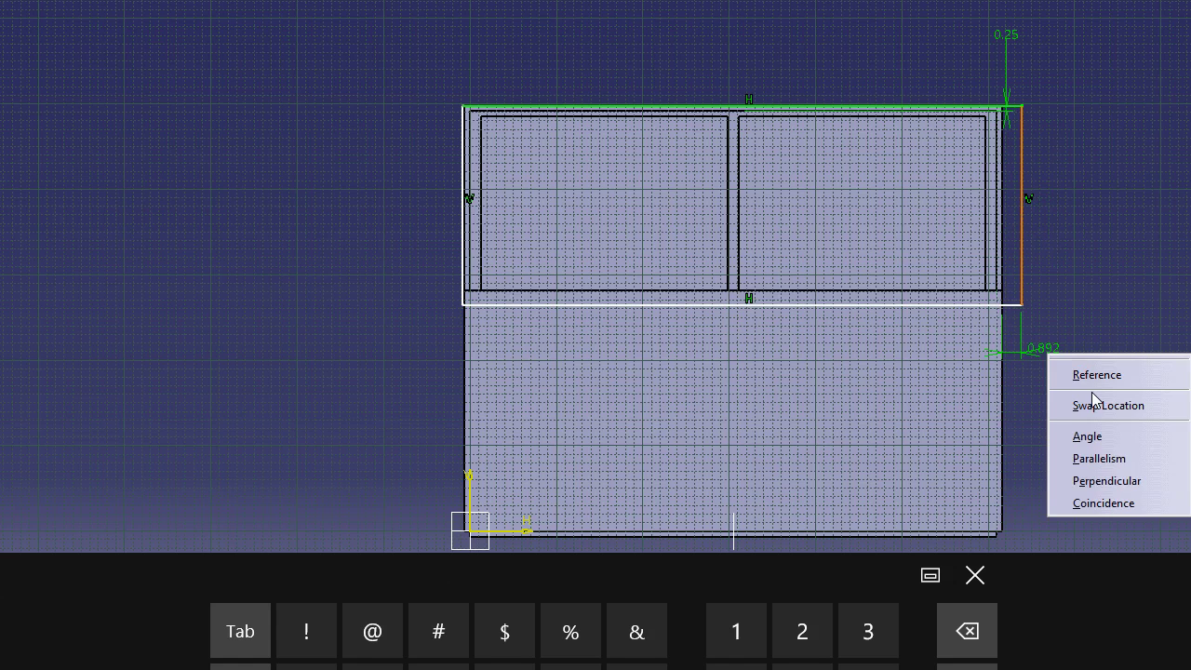
pyautogui.click(1042, 500)
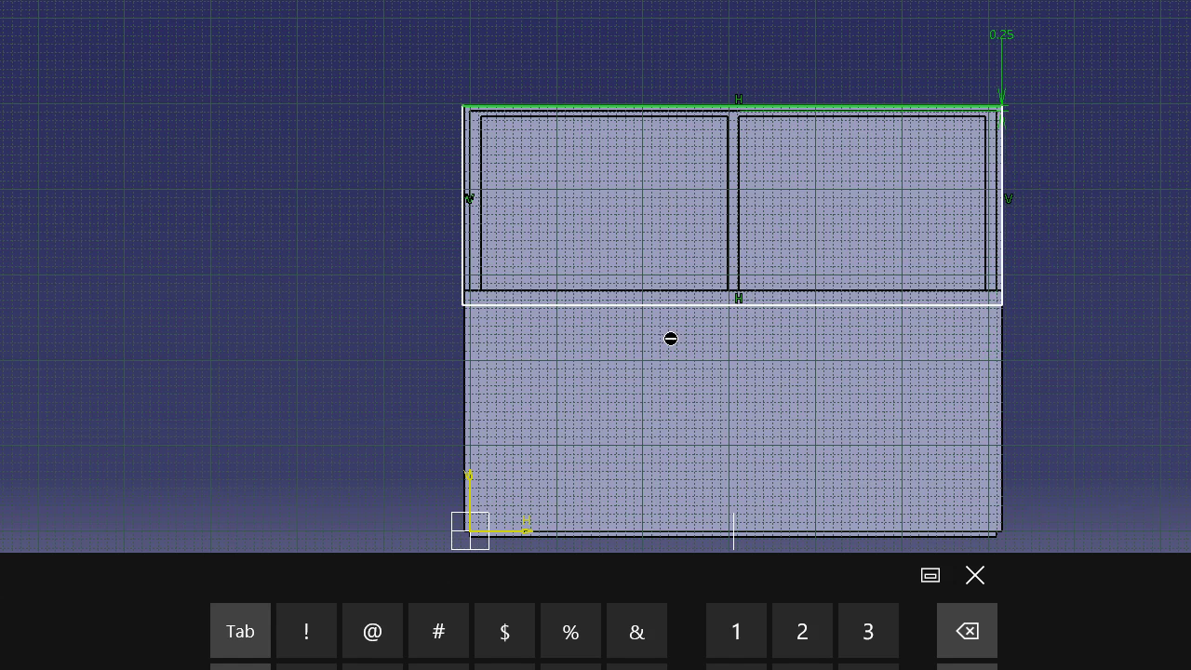
pyautogui.click(596, 304)
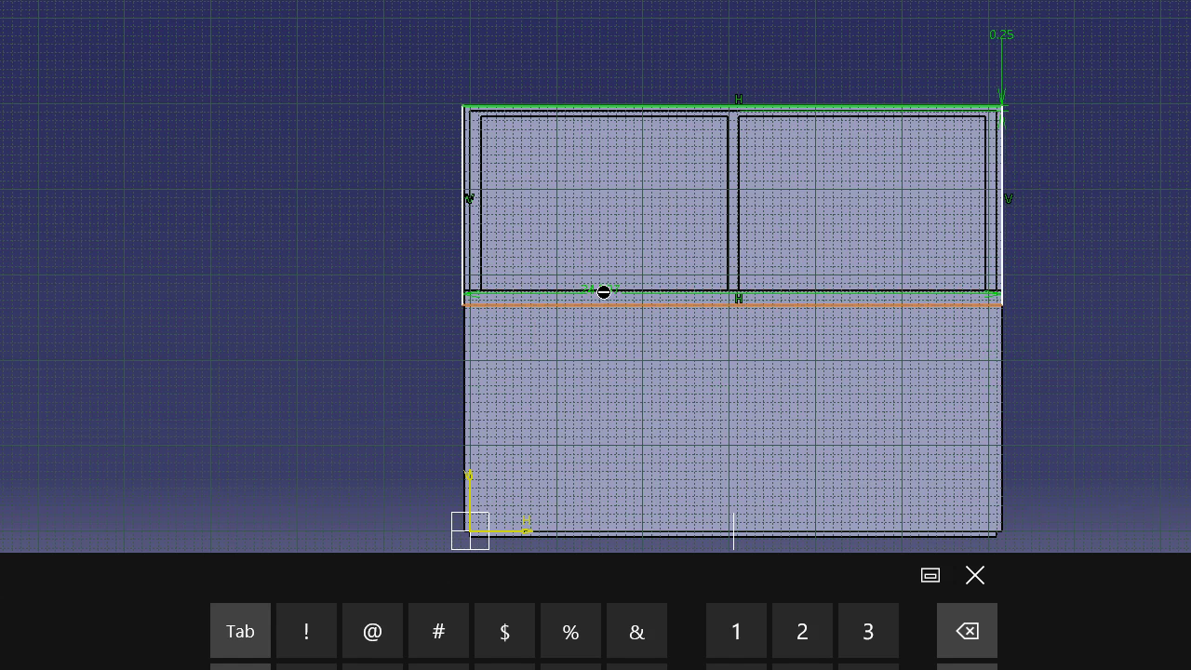
pyautogui.click(605, 291)
pyautogui.rightClick(1121, 346)
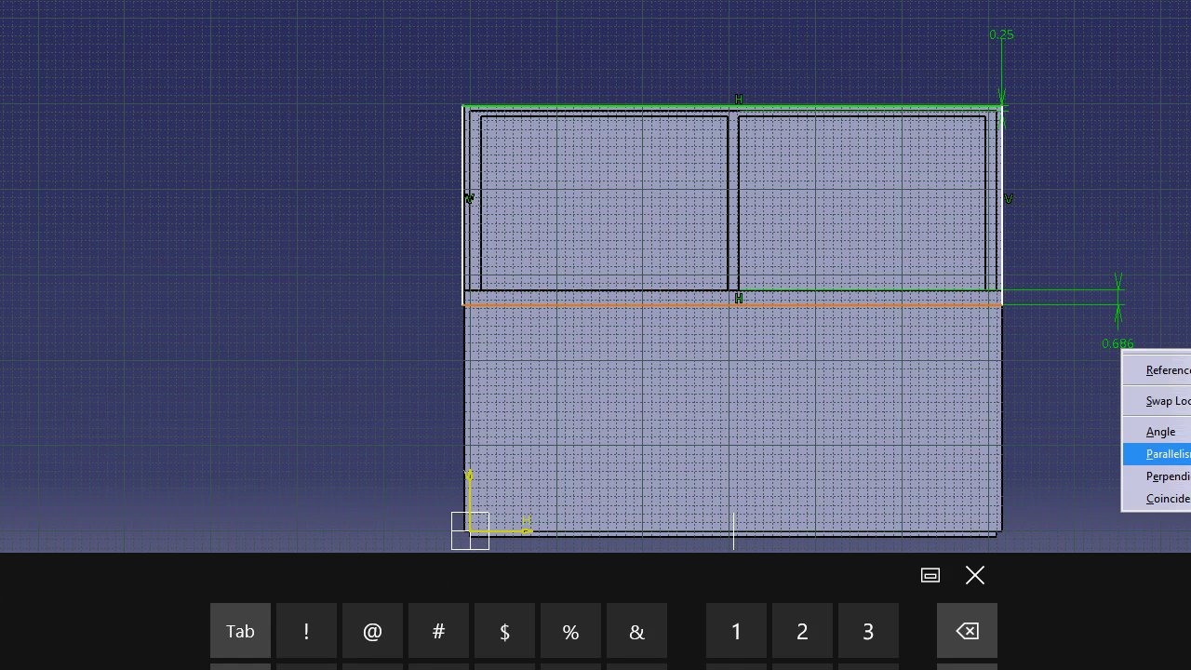
pyautogui.click(1187, 500)
# Make the rear outline's left side coincident with the rear panel's other vertical edge and exit the sketch
pyautogui.click(463, 244)
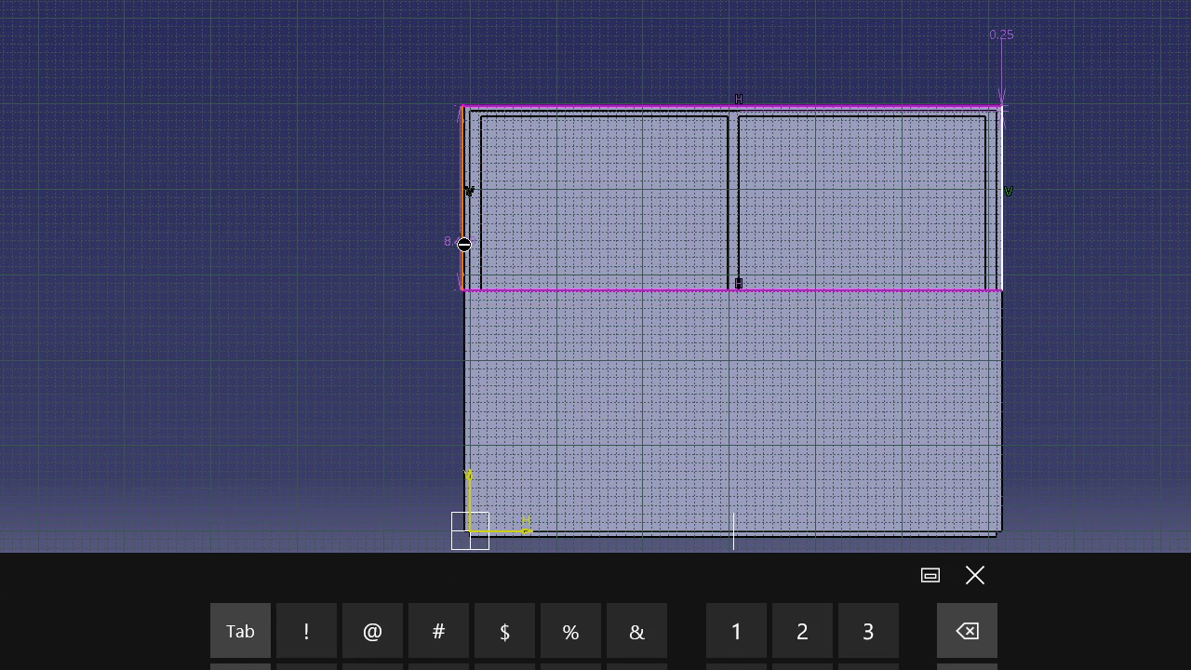
pyautogui.middleClick(545, 254)
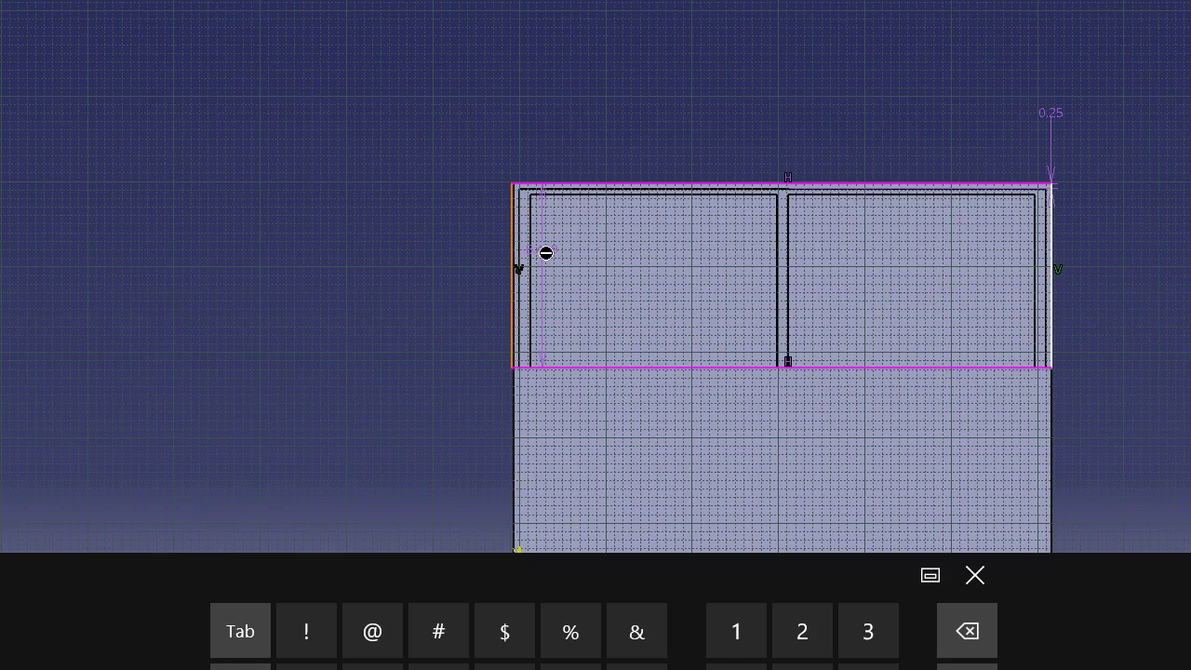
pyautogui.scroll(2, 546, 253)
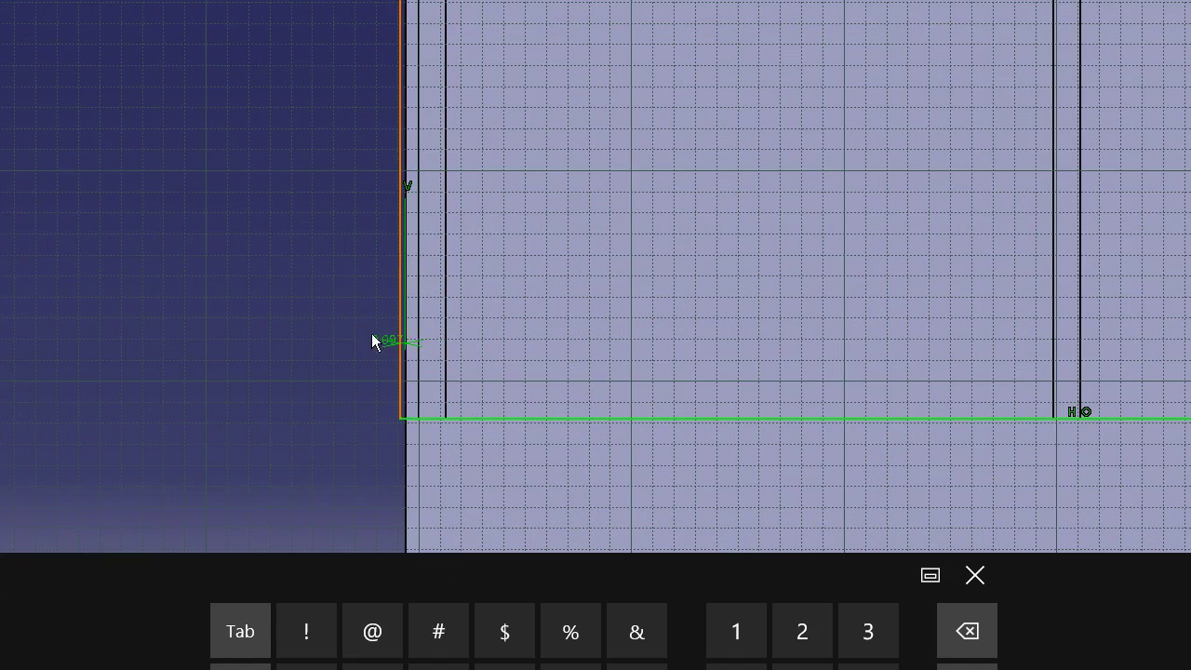
pyautogui.rightClick(371, 340)
pyautogui.click(352, 467)
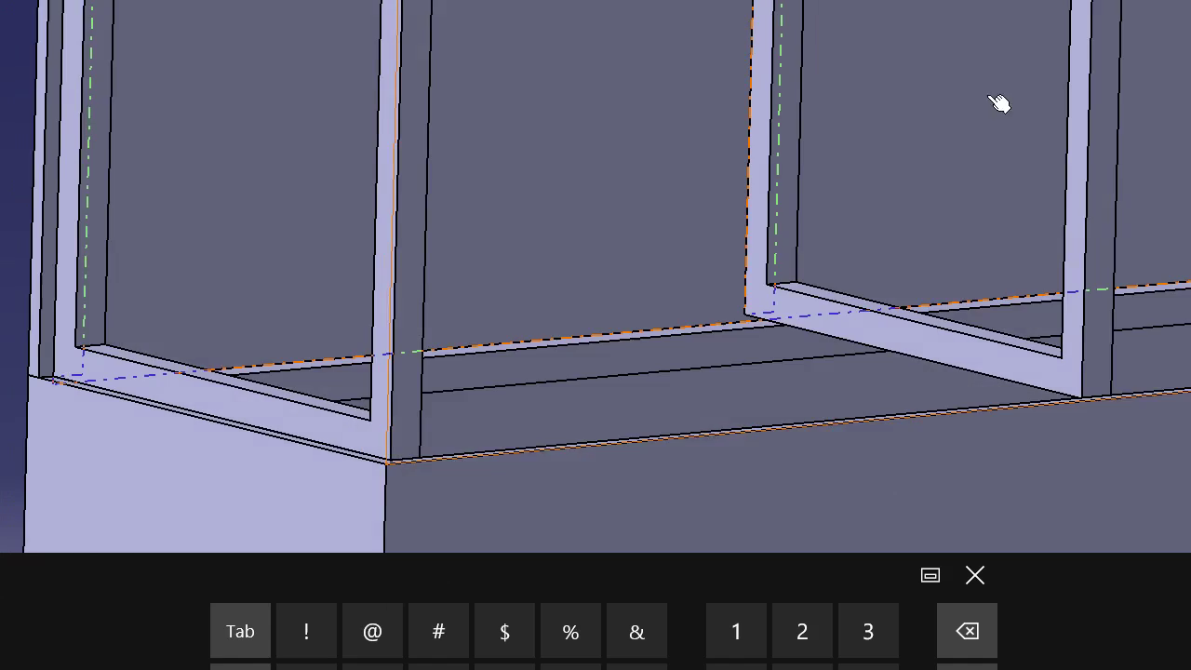
pyautogui.moveTo(997, 102)
pyautogui.mouseDown(button='middle')
pyautogui.moveTo(957, 189)
pyautogui.moveTo(949, 261)
pyautogui.moveTo(824, 213)
pyautogui.moveTo(875, 232)
pyautogui.mouseUp(button='middle')
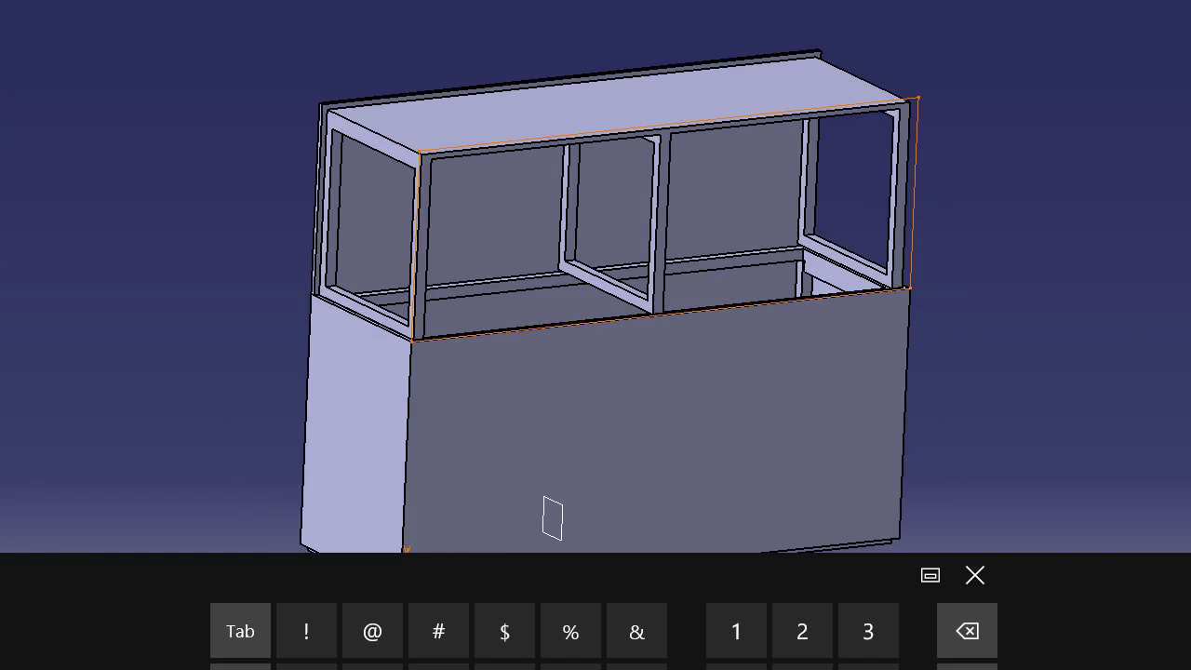
# Pad the rear outline into an upper rear panel, reversing the extrusion direction toward the frames
pyautogui.click(1169, 244)
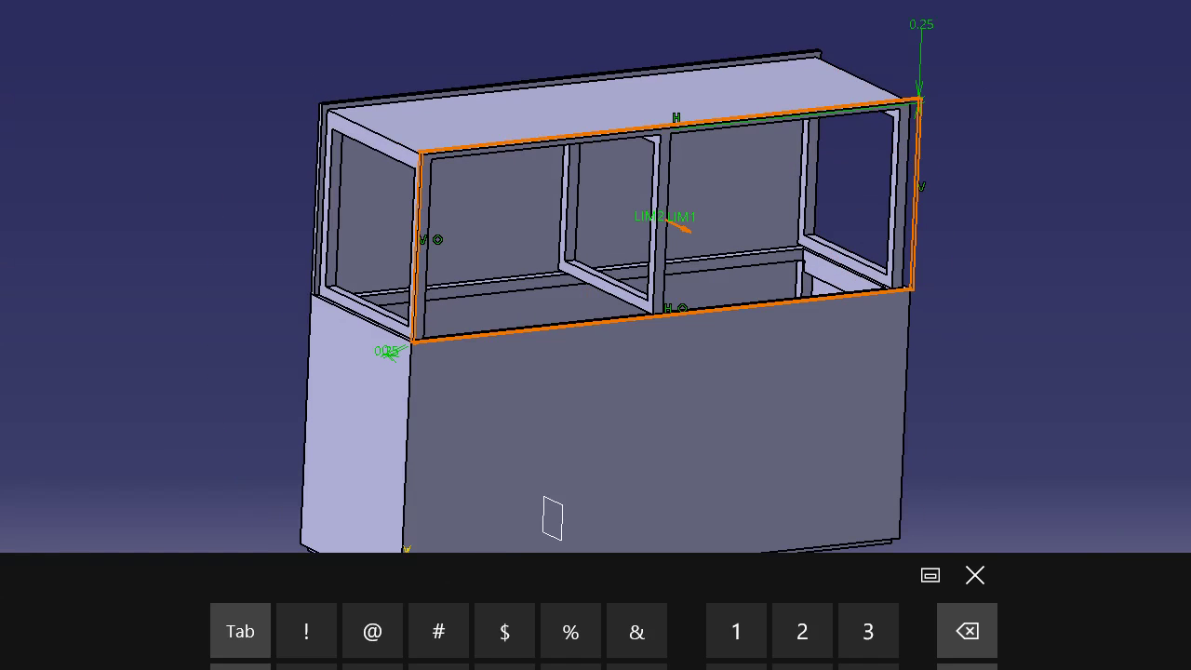
pyautogui.click(668, 221)
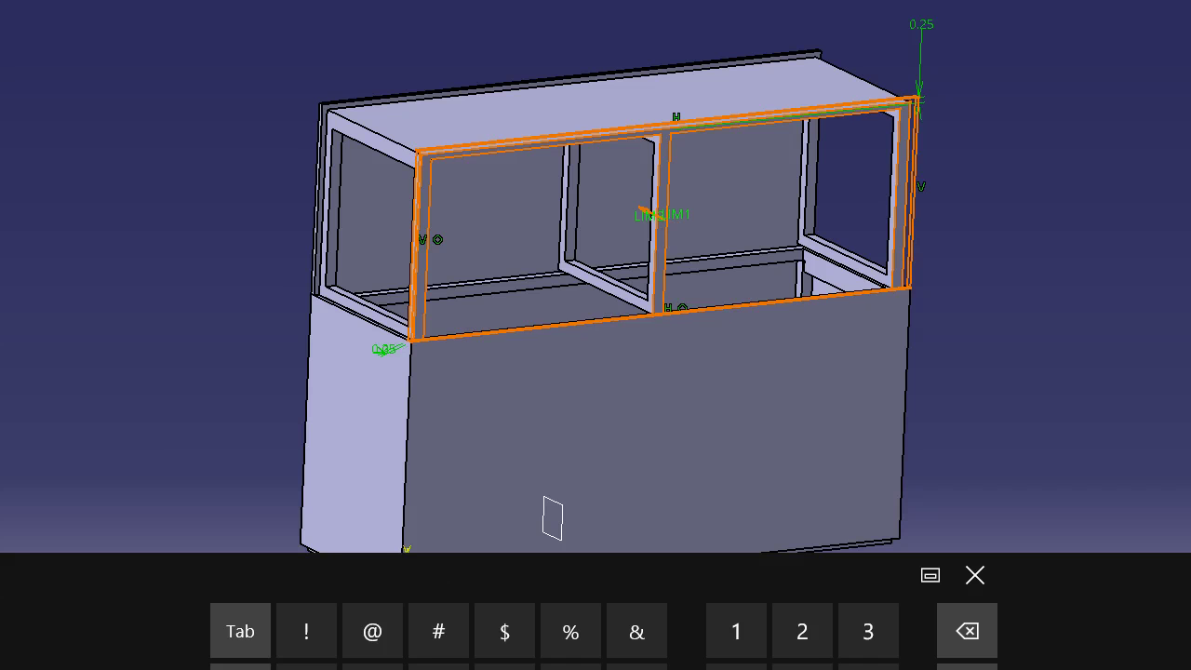
pyautogui.click(1092, 345)
# Set the upper-edge offset to 0 in in both the front panel's sketch and the upper rear panel's sketch
pyautogui.moveTo(646, 135); pyautogui.dragTo(771, 344, button='middle')
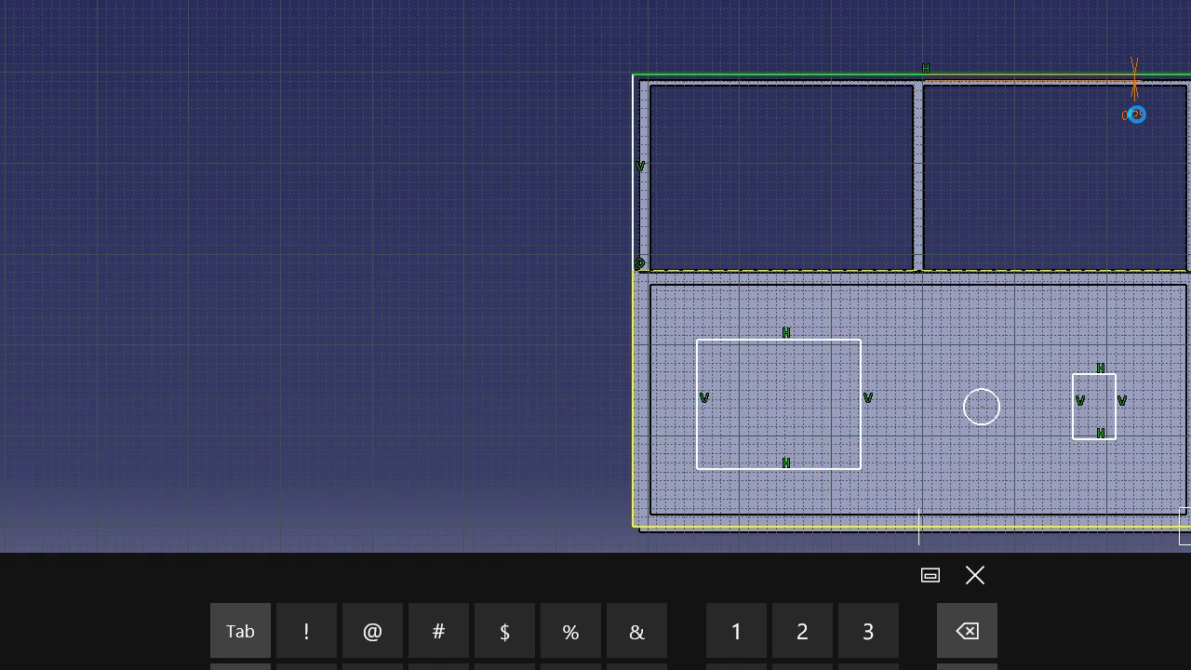
pyautogui.doubleClick(1133, 116)
pyautogui.write('0')
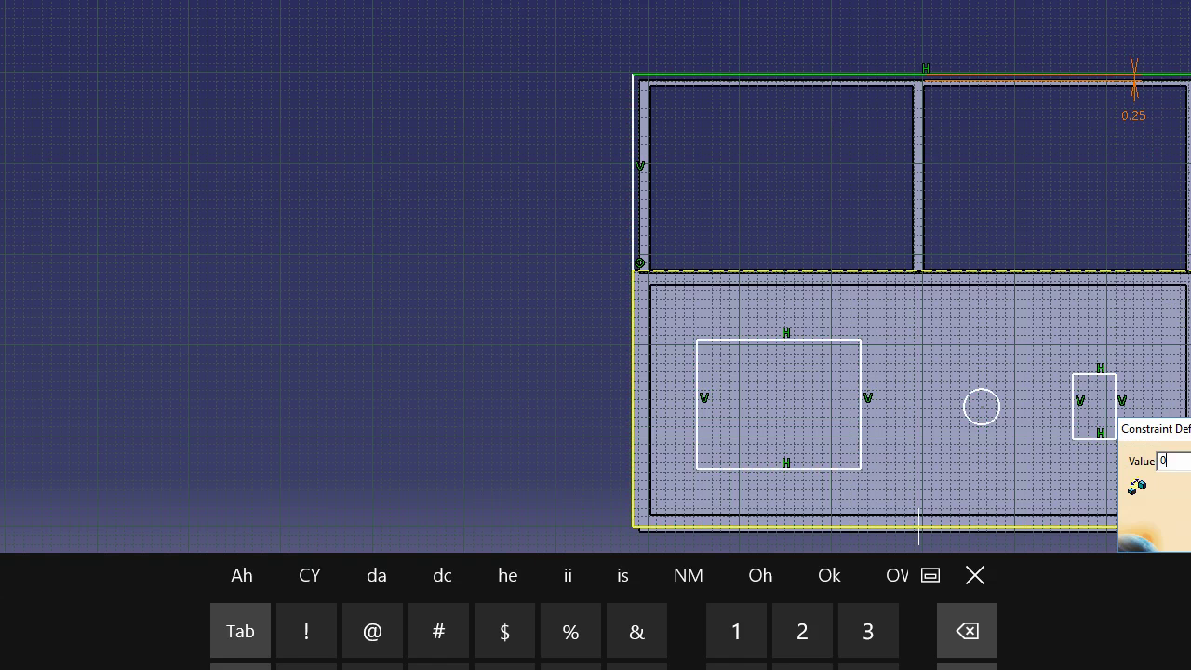
pyautogui.press('Return')
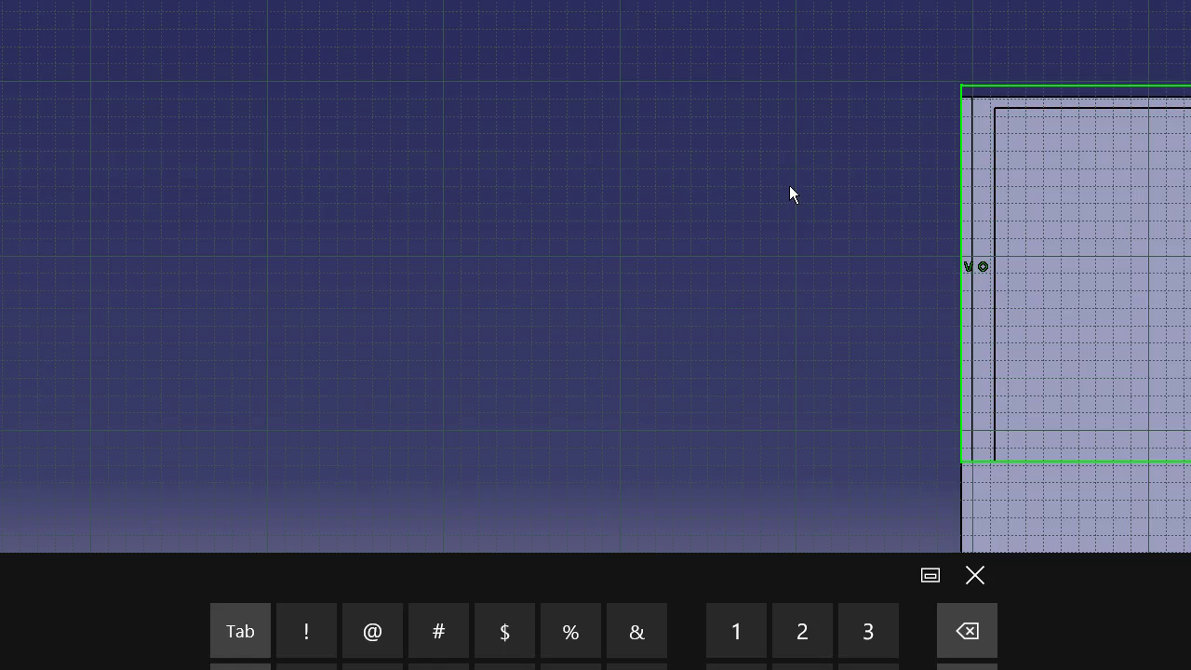
pyautogui.moveTo(886, 283); pyautogui.dragTo(580, 244, button='middle')
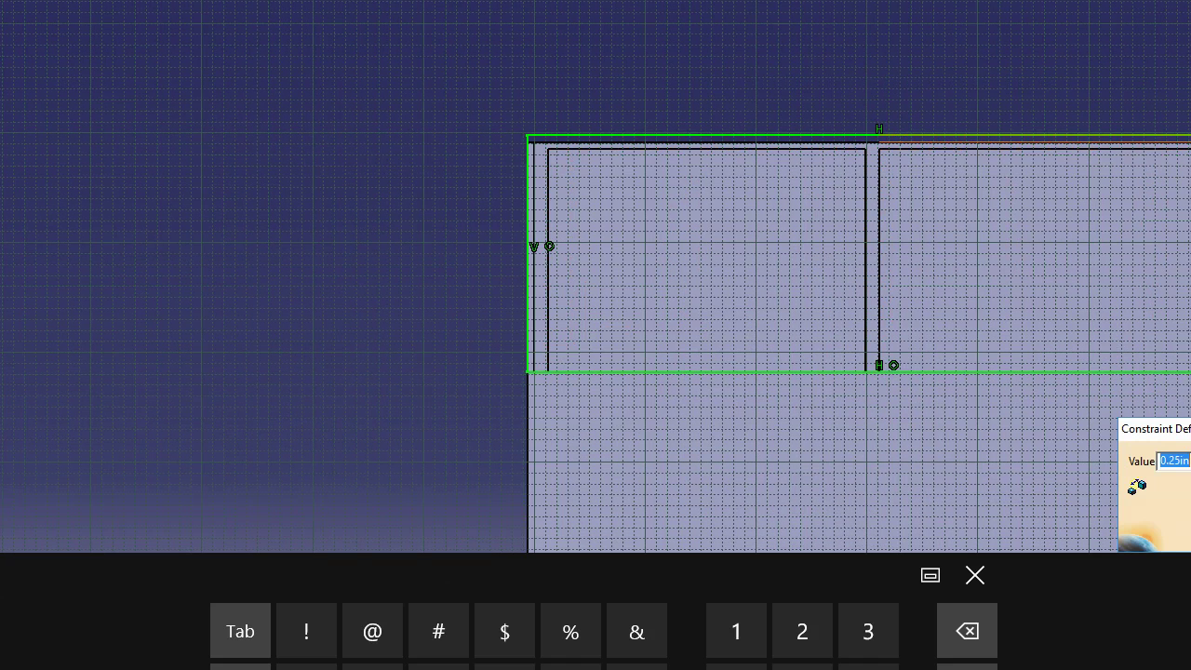
pyautogui.write('0')
pyautogui.press('Return')
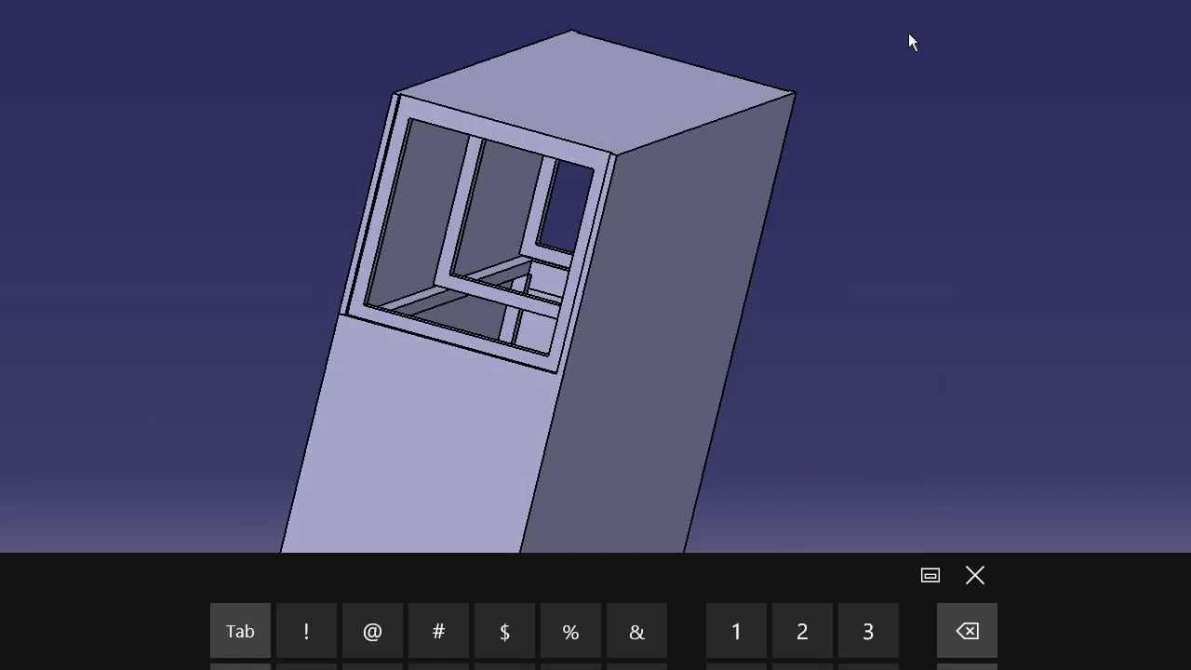
# Sketch a rectangle between the frame's opposite outer corners on the upper frames' bottom members and pad it upward as a floor panel
pyautogui.keyDown('ctrl'); pyautogui.moveTo(725, 108); pyautogui.dragTo(610, 280, button='middle'); pyautogui.keyUp('ctrl')
pyautogui.moveTo(465, 417); pyautogui.dragTo(688, 279, button='middle')
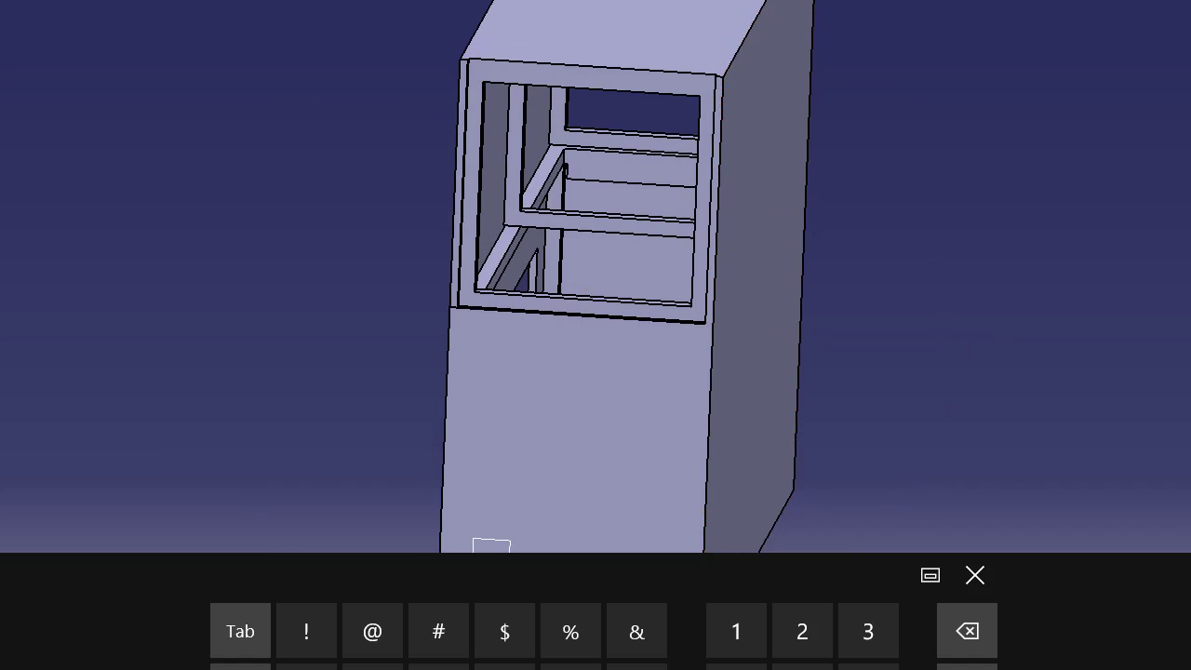
pyautogui.moveTo(689, 203); pyautogui.dragTo(642, 57, button='middle')
pyautogui.moveTo(543, 210); pyautogui.dragTo(542, 309, button='middle')
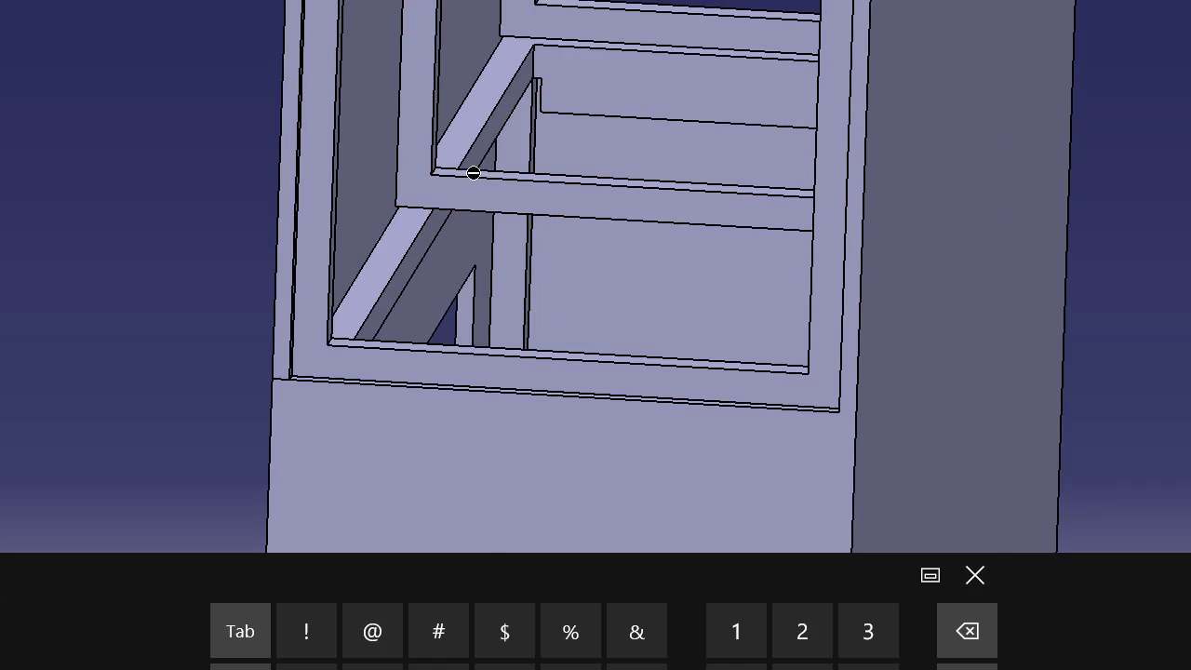
pyautogui.moveTo(393, 343)
pyautogui.mouseDown(button='middle')
pyautogui.moveTo(375, 210)
pyautogui.moveTo(497, 328)
pyautogui.moveTo(742, 317)
pyautogui.mouseUp(button='middle')
pyautogui.click(288, 298)
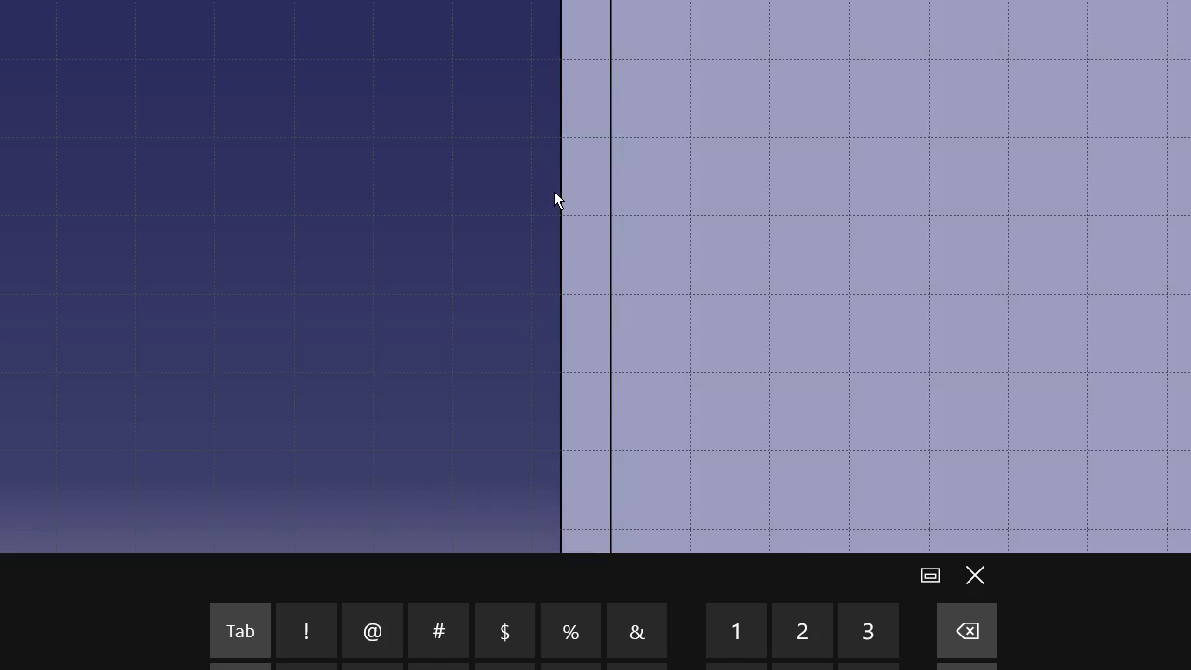
pyautogui.moveTo(654, 171); pyautogui.dragTo(713, 324, button='middle')
pyautogui.moveTo(771, 360); pyautogui.dragTo(468, 171, button='middle')
pyautogui.moveTo(601, 175); pyautogui.dragTo(670, 308, button='middle')
pyautogui.moveTo(786, 308); pyautogui.dragTo(701, 295, button='middle')
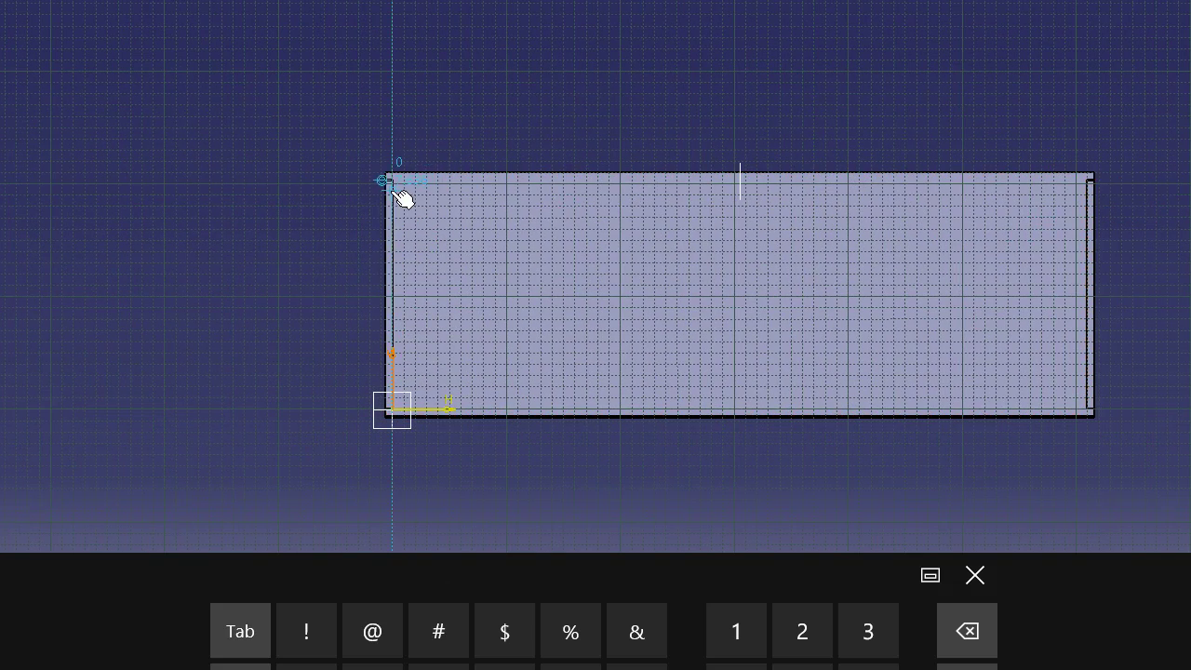
pyautogui.click(390, 411)
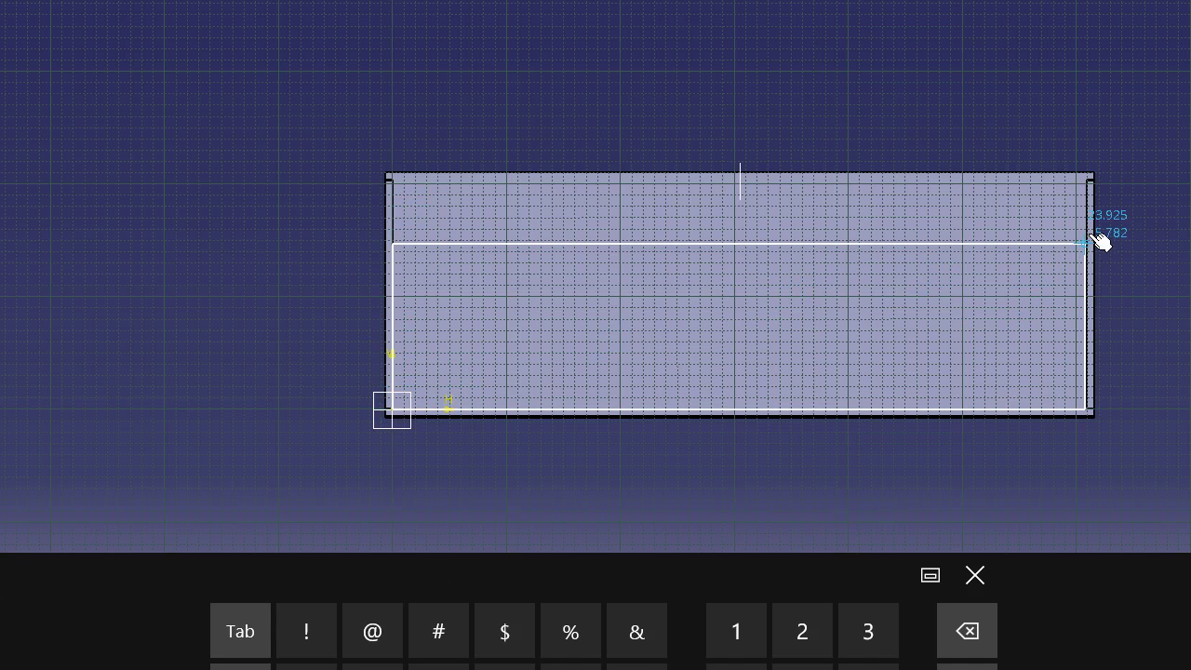
pyautogui.click(1090, 184)
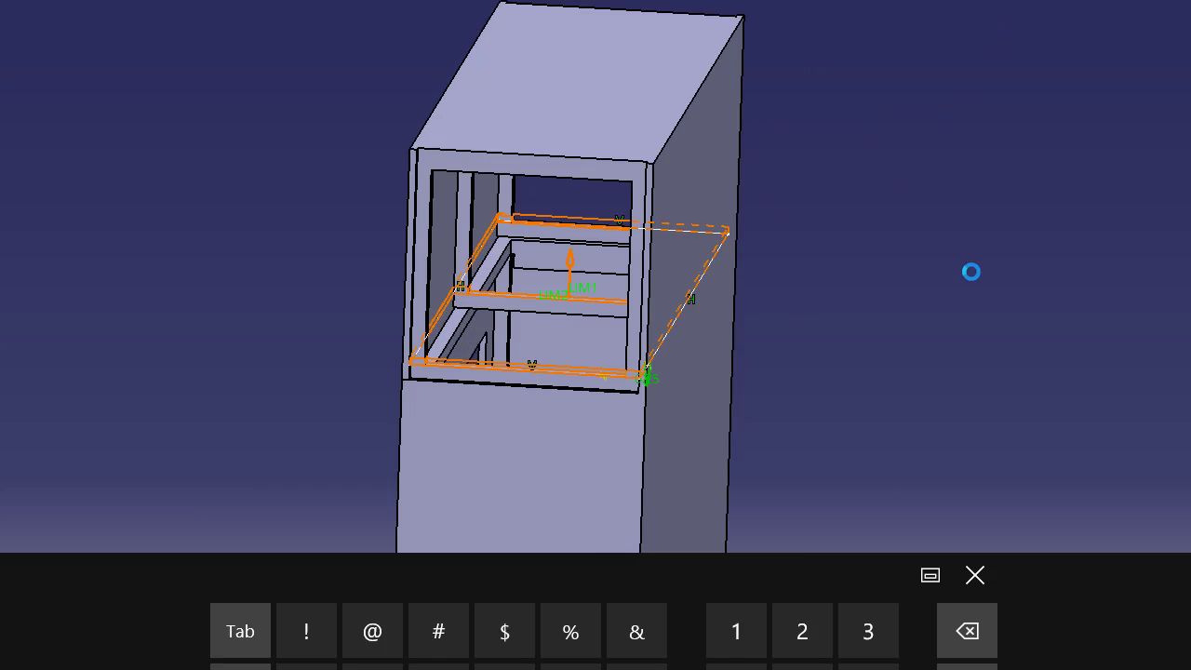
# Sketch a rectangle covering the middle upright frame's side face and pad it into a thin divider panel
pyautogui.moveTo(919, 357); pyautogui.dragTo(881, 270, button='middle')
pyautogui.moveTo(624, 359); pyautogui.dragTo(744, 307, button='middle')
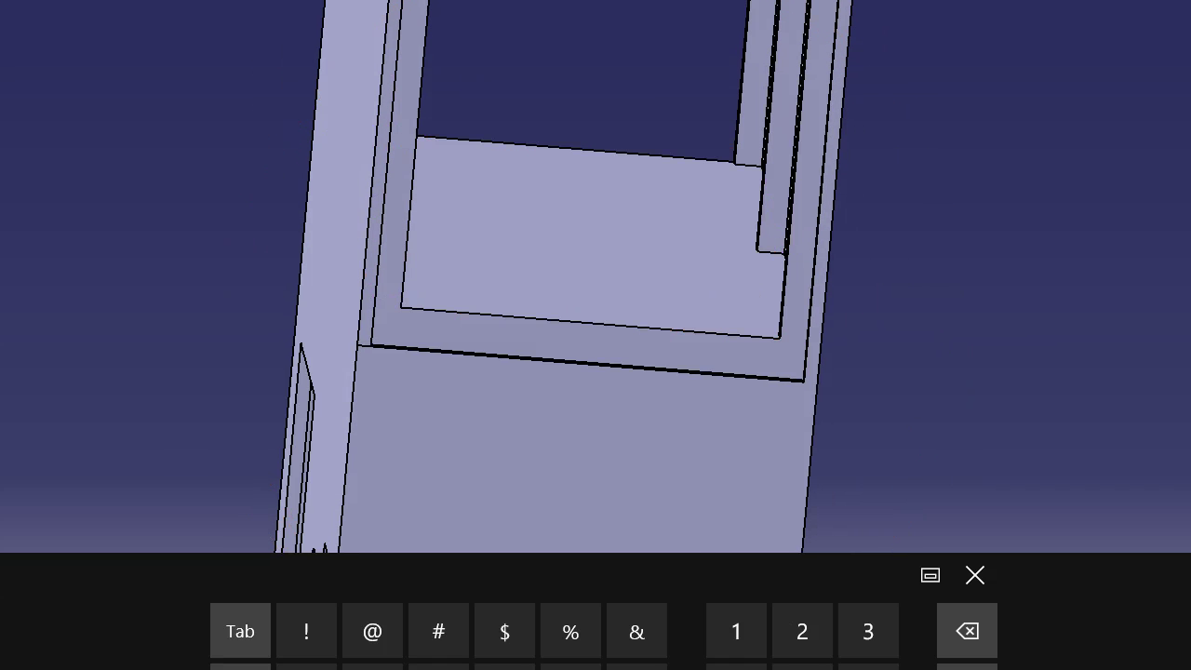
pyautogui.click(769, 231)
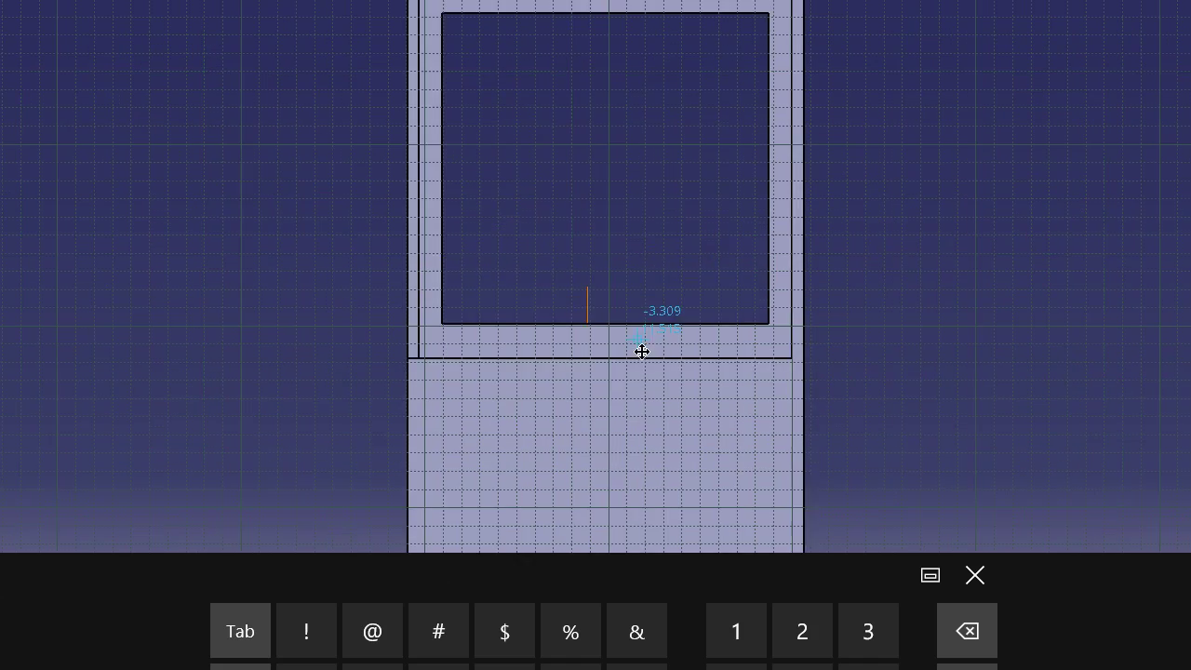
pyautogui.click(455, 438)
pyautogui.click(830, 65)
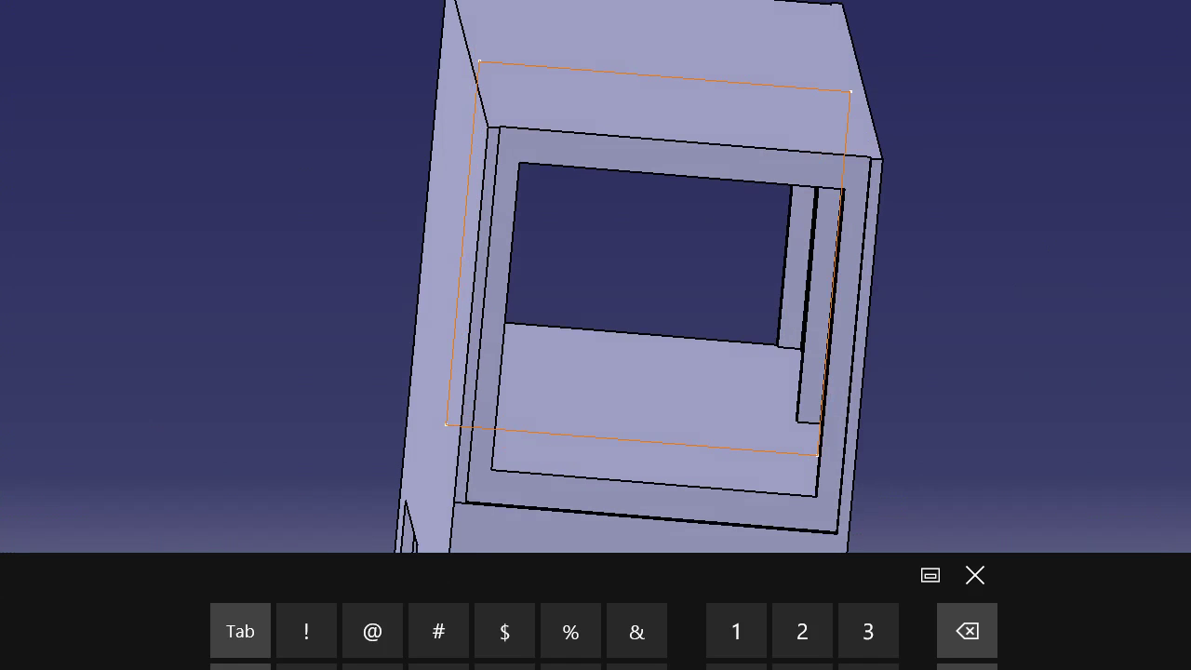
pyautogui.click(1160, 342)
pyautogui.write('.25.05')
pyautogui.press('Return')
# Sketch a corner-to-corner rectangle over the opposite side of the middle frame and pad it into a second divider panel
pyautogui.moveTo(891, 278)
pyautogui.mouseDown(button='middle')
pyautogui.moveTo(857, 356)
pyautogui.moveTo(503, 345)
pyautogui.moveTo(692, 311)
pyautogui.moveTo(542, 353)
pyautogui.moveTo(692, 327)
pyautogui.mouseUp(button='middle')
pyautogui.click(728, 338)
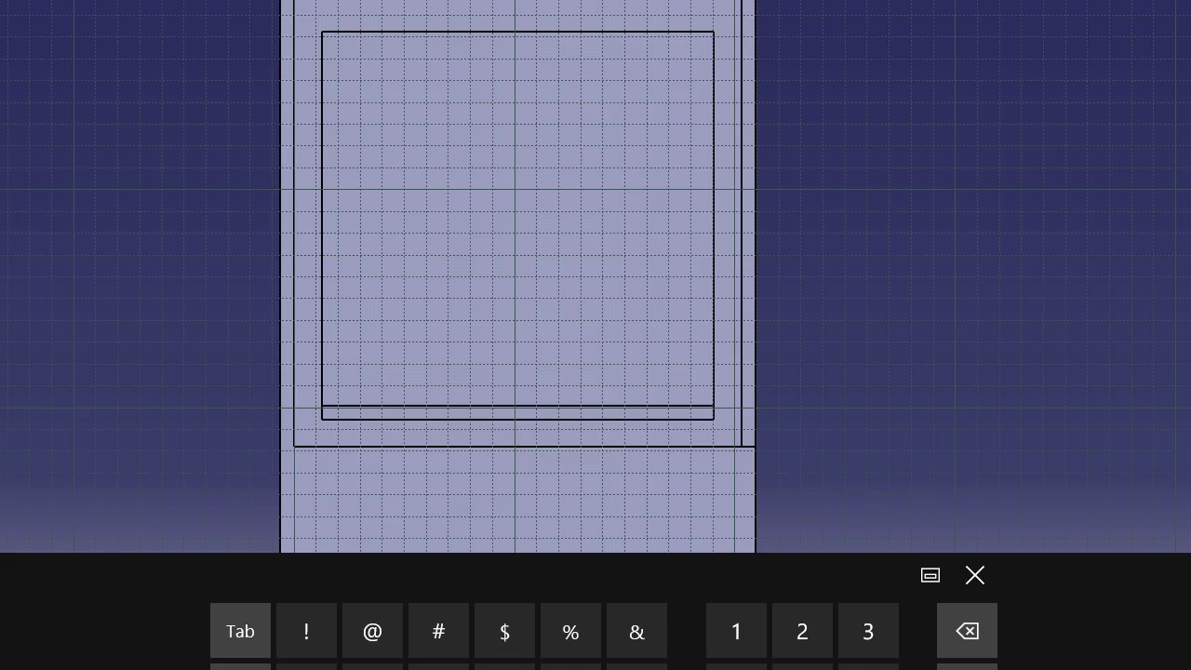
pyautogui.click(295, 447)
pyautogui.click(739, 3)
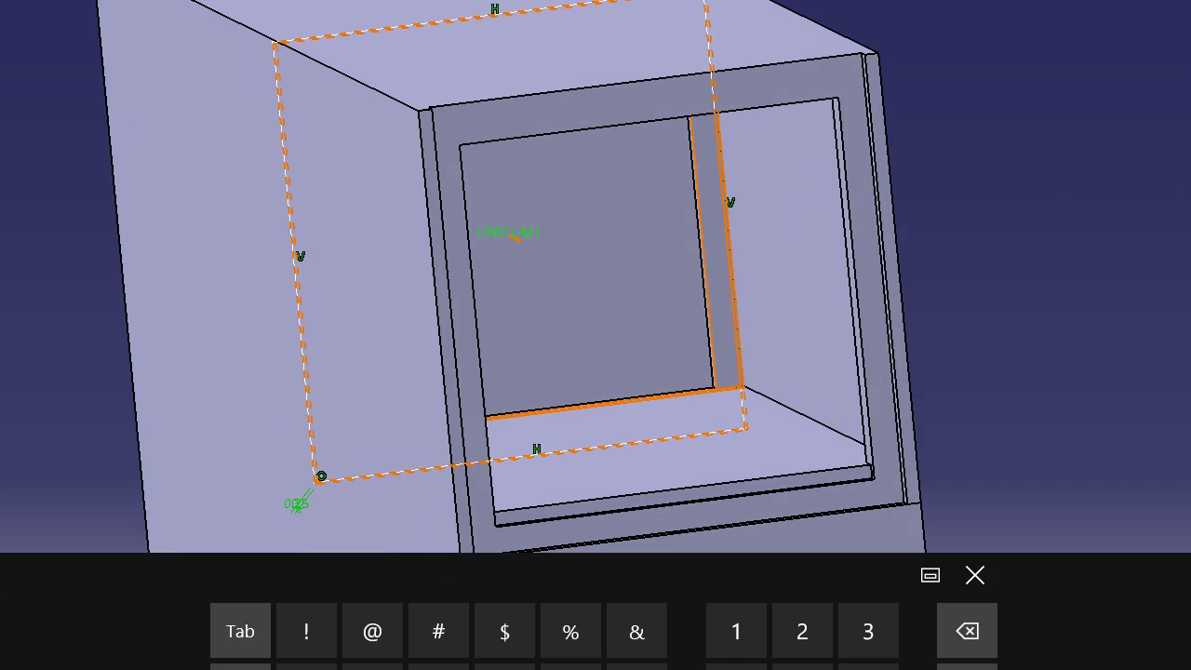
pyautogui.moveTo(835, 182); pyautogui.dragTo(842, 322, button='middle')
pyautogui.moveTo(666, 249); pyautogui.dragTo(726, 372, button='middle')
# Set the transparency of Part1 to 31 in its graphic properties
pyautogui.click(989, 574)
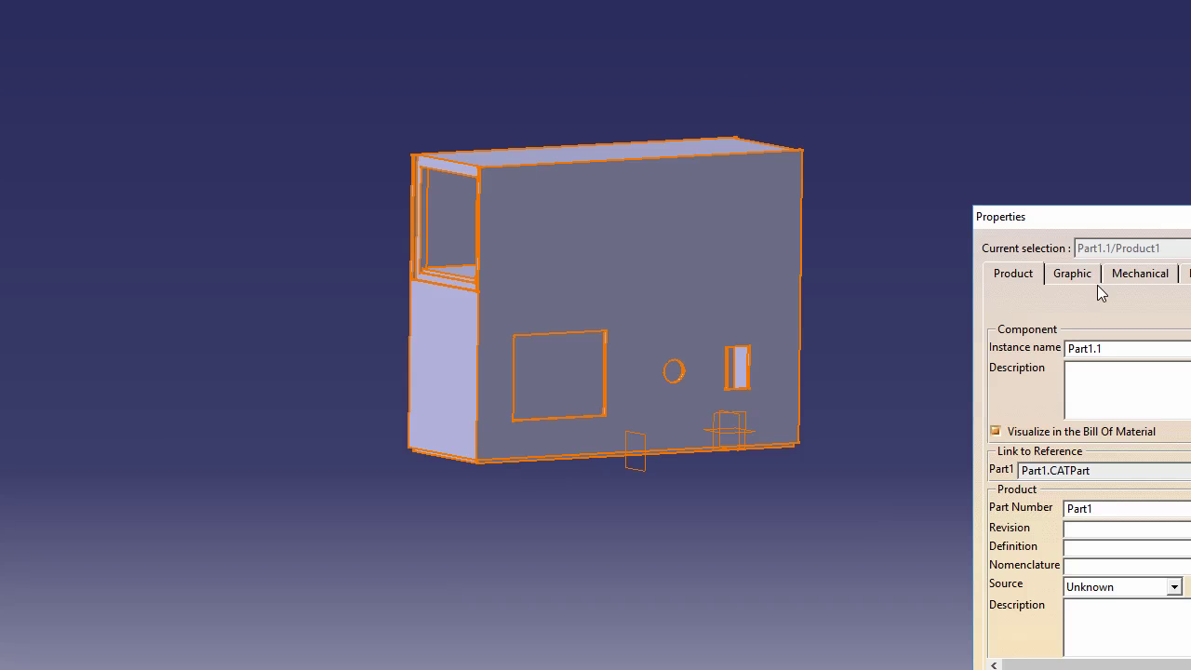
pyautogui.click(1070, 274)
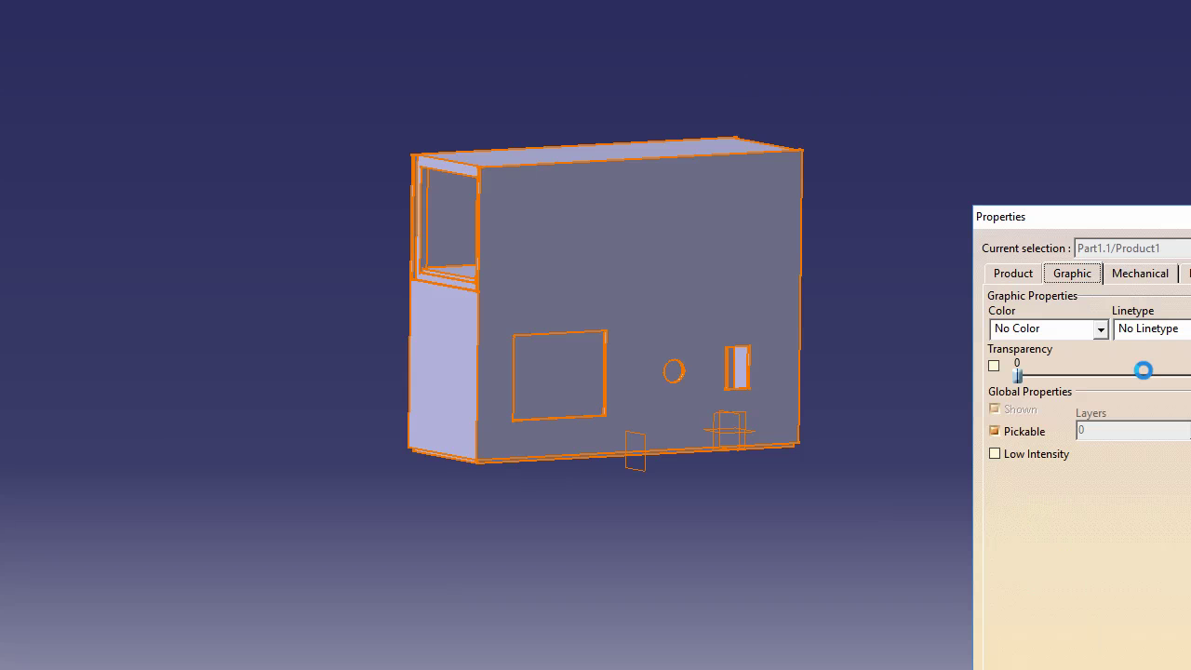
pyautogui.moveTo(1018, 375); pyautogui.dragTo(1057, 375)
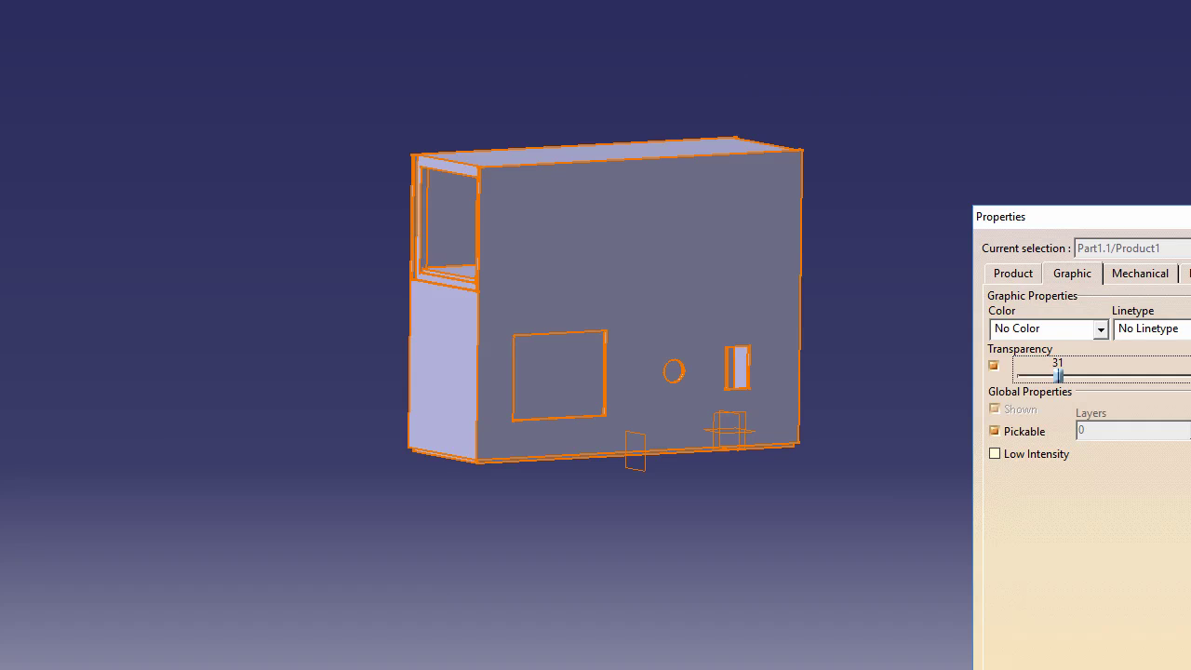
pyautogui.press('Return')
pyautogui.click(775, 561)
# Try to adjust the cabinet part's transparency once more in its graphic properties
pyautogui.moveTo(606, 403); pyautogui.dragTo(651, 384, button='middle')
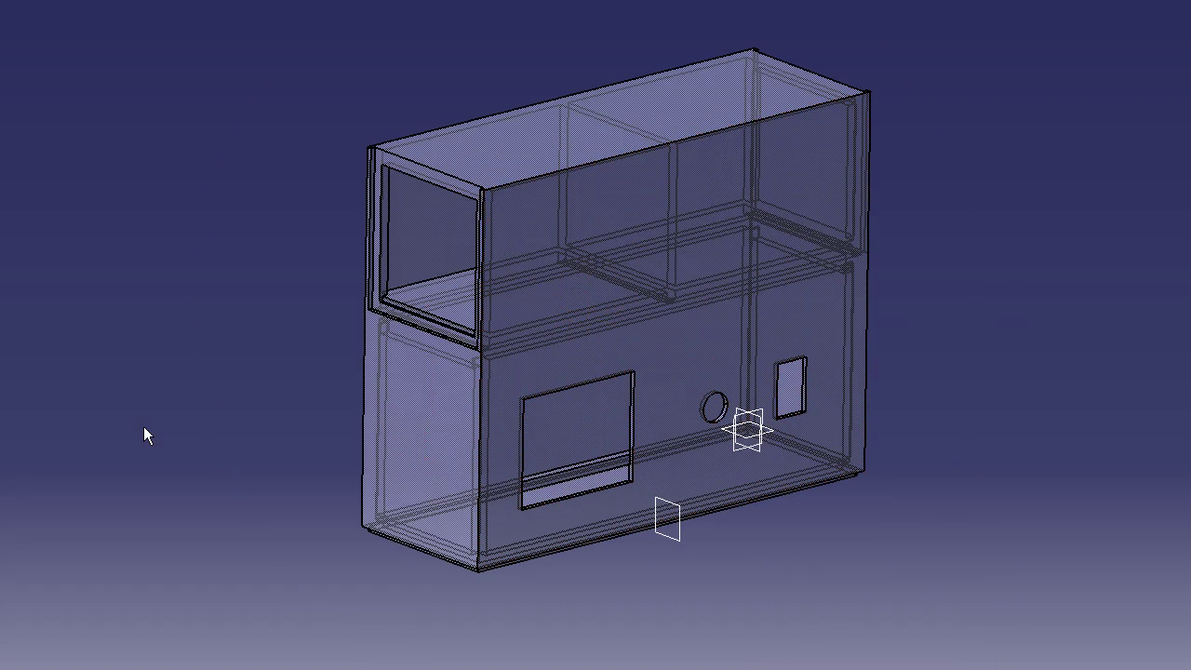
pyautogui.rightClick(0, 65)
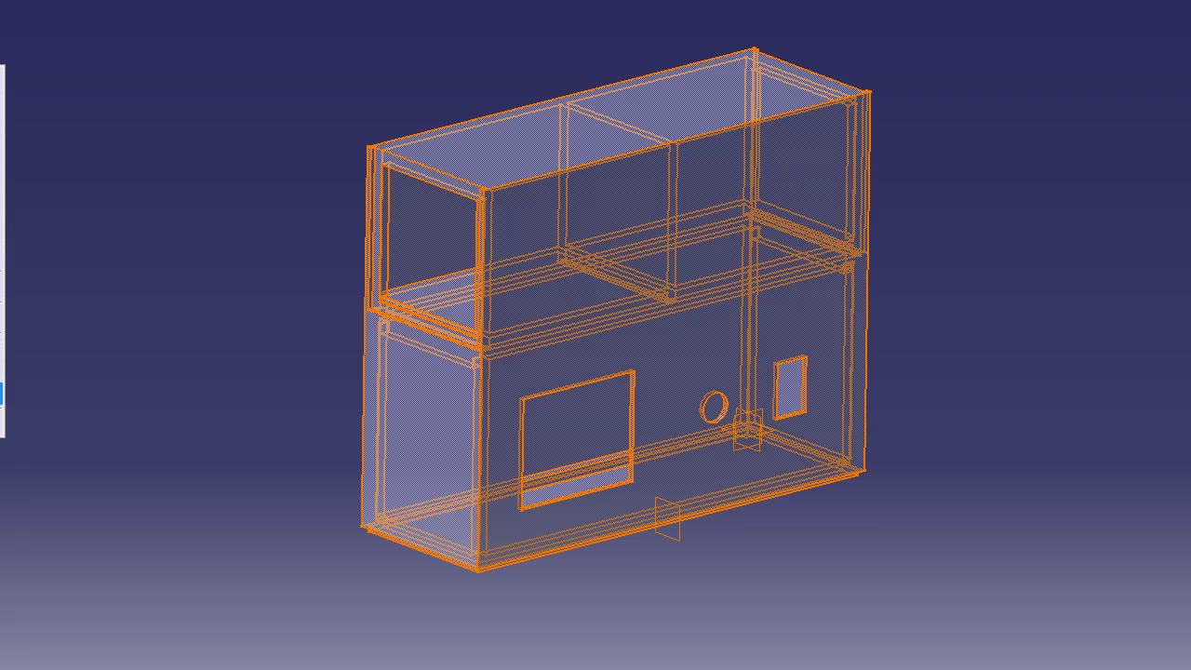
pyautogui.click(2, 144)
pyautogui.moveTo(1059, 372); pyautogui.dragTo(1134, 410)
pyautogui.click(1190, 669)
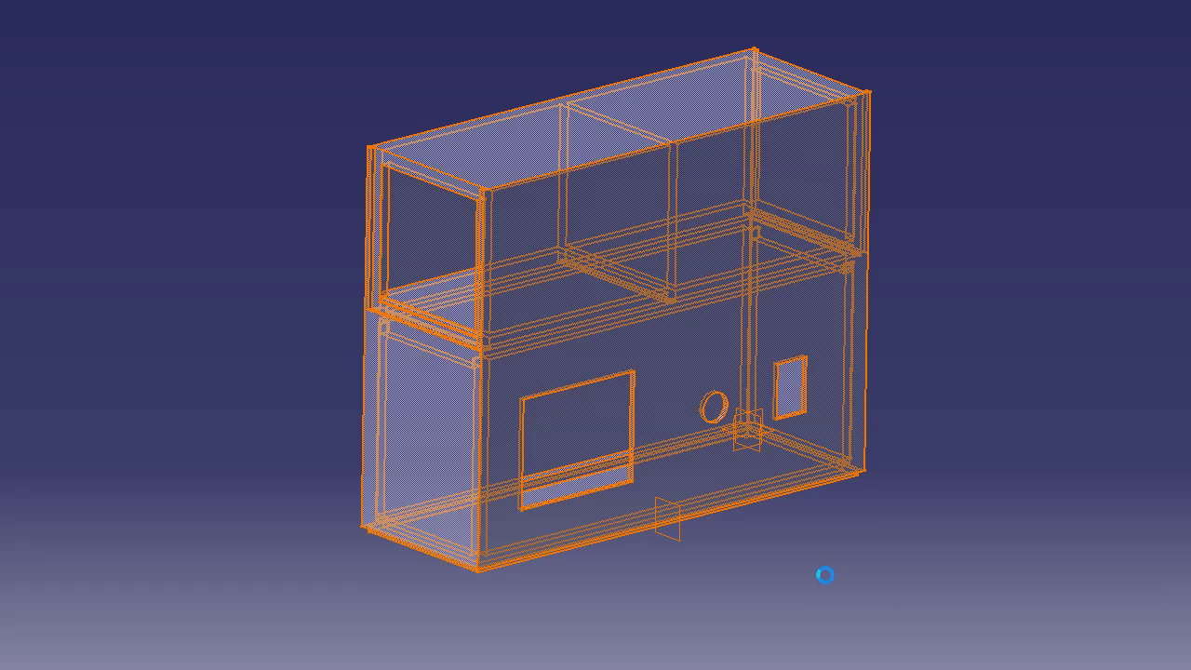
pyautogui.click(779, 514)
pyautogui.moveTo(561, 427); pyautogui.dragTo(571, 465, button='middle')
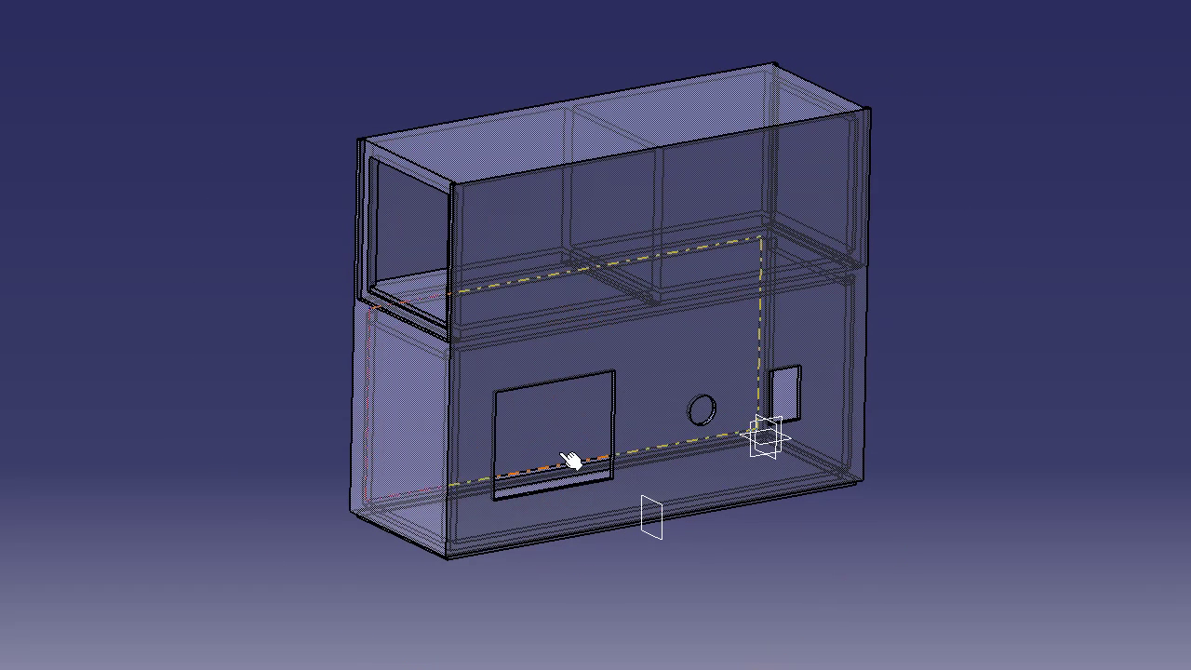
# Open the render style choices for the view
pyautogui.click(473, 669)
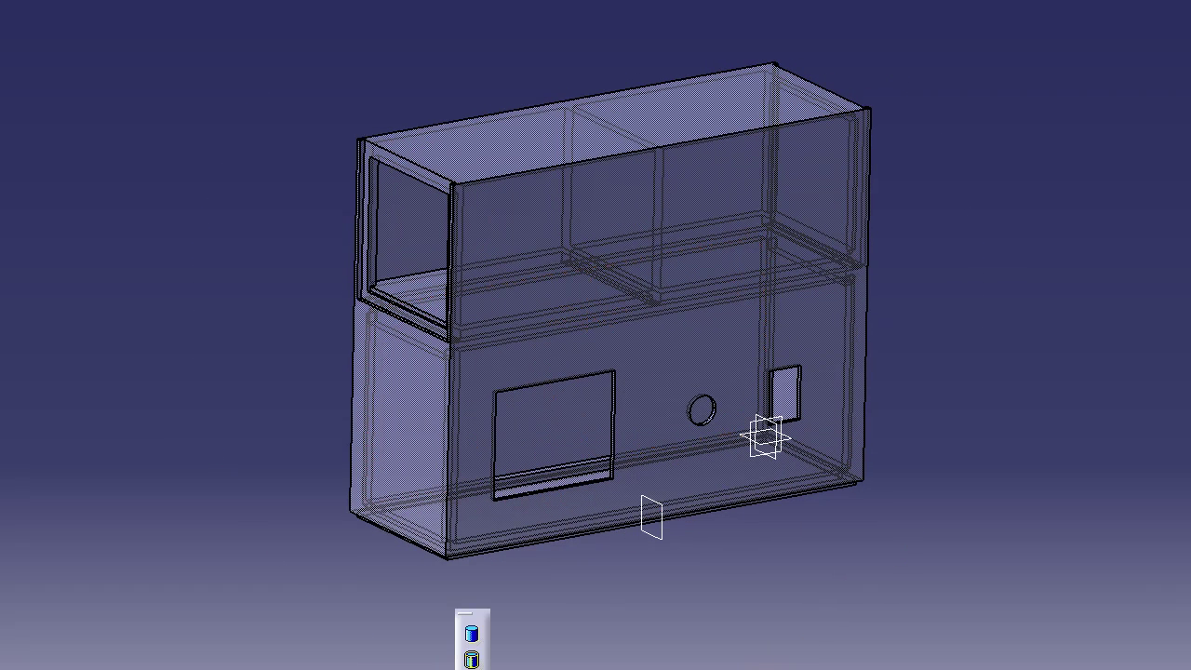
pyautogui.keyDown('ctrl'); pyautogui.moveTo(606, 518); pyautogui.dragTo(680, 479, button='middle'); pyautogui.keyUp('ctrl')
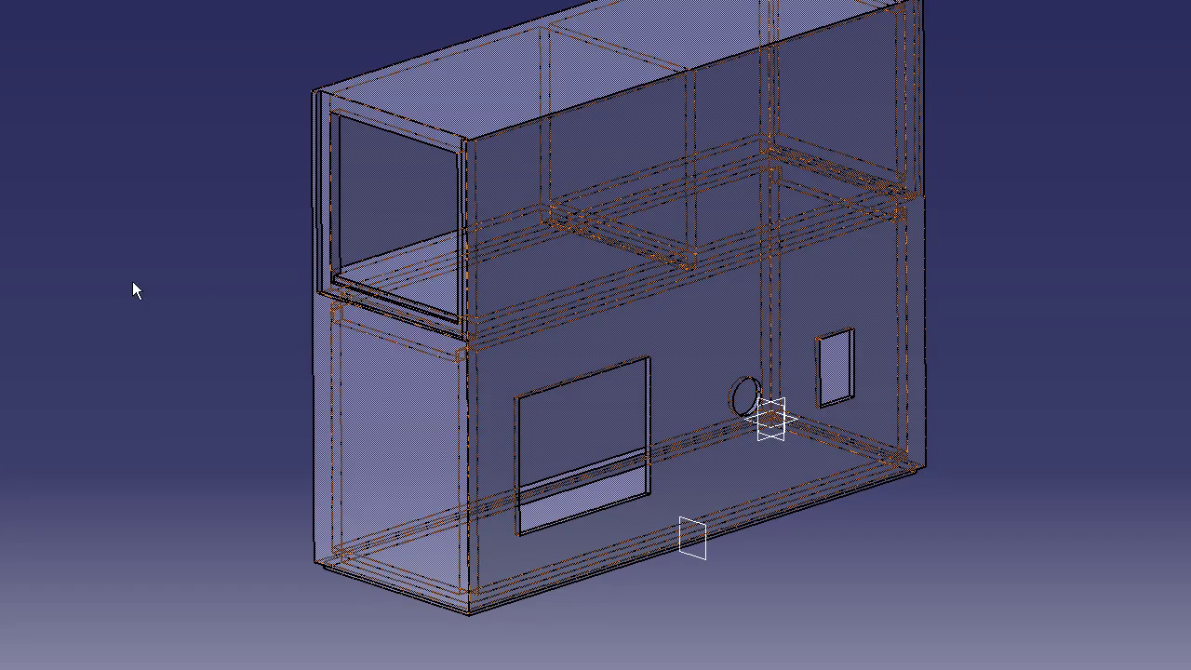
# Save the CAGE_BOTTOM part as a CATPart in a new desktop folder named aviary
pyautogui.keyDown('ctrl'); pyautogui.moveTo(415, 277); pyautogui.dragTo(595, 401, button='middle'); pyautogui.keyUp('ctrl')
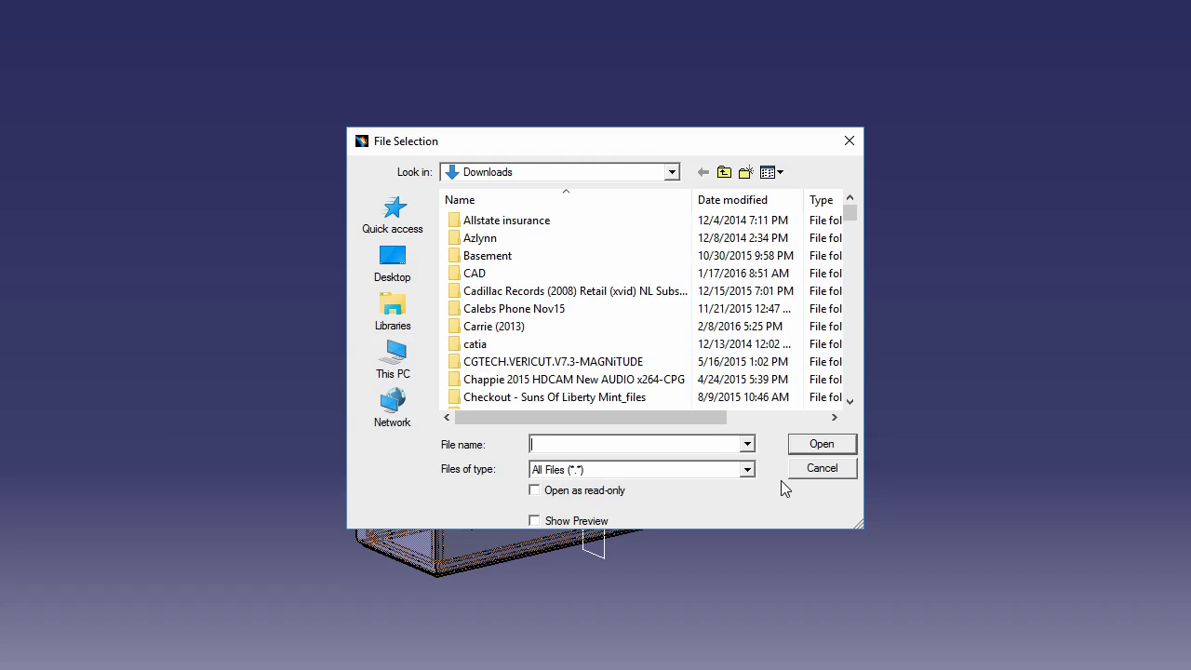
pyautogui.click(833, 470)
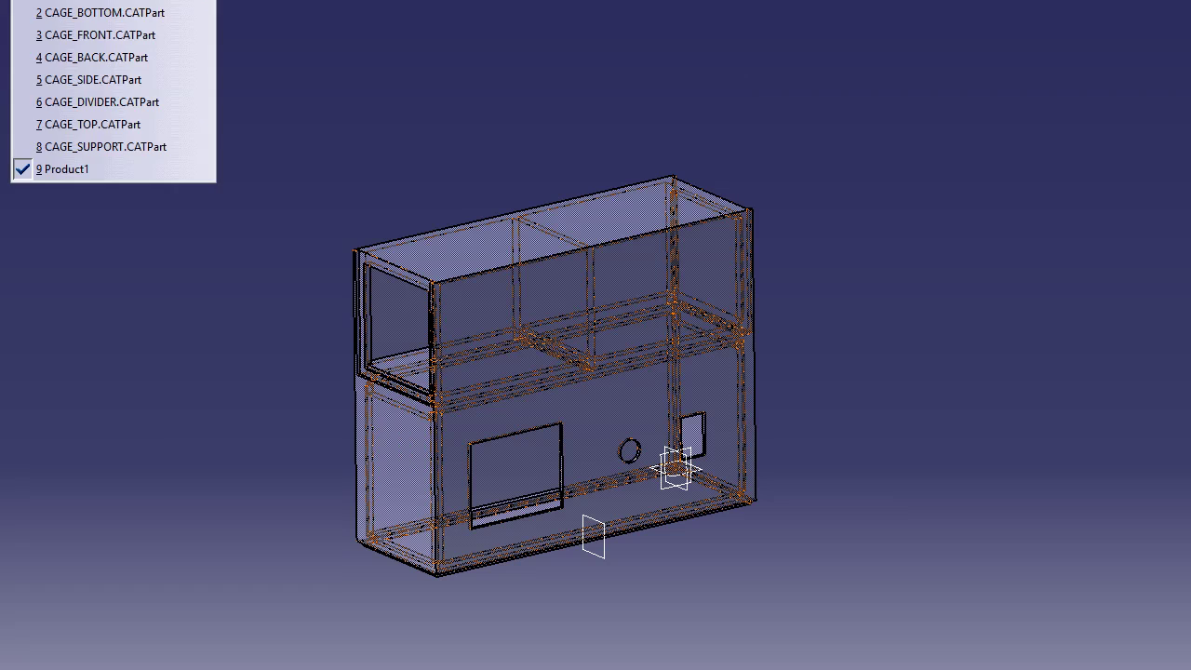
pyautogui.click(74, 12)
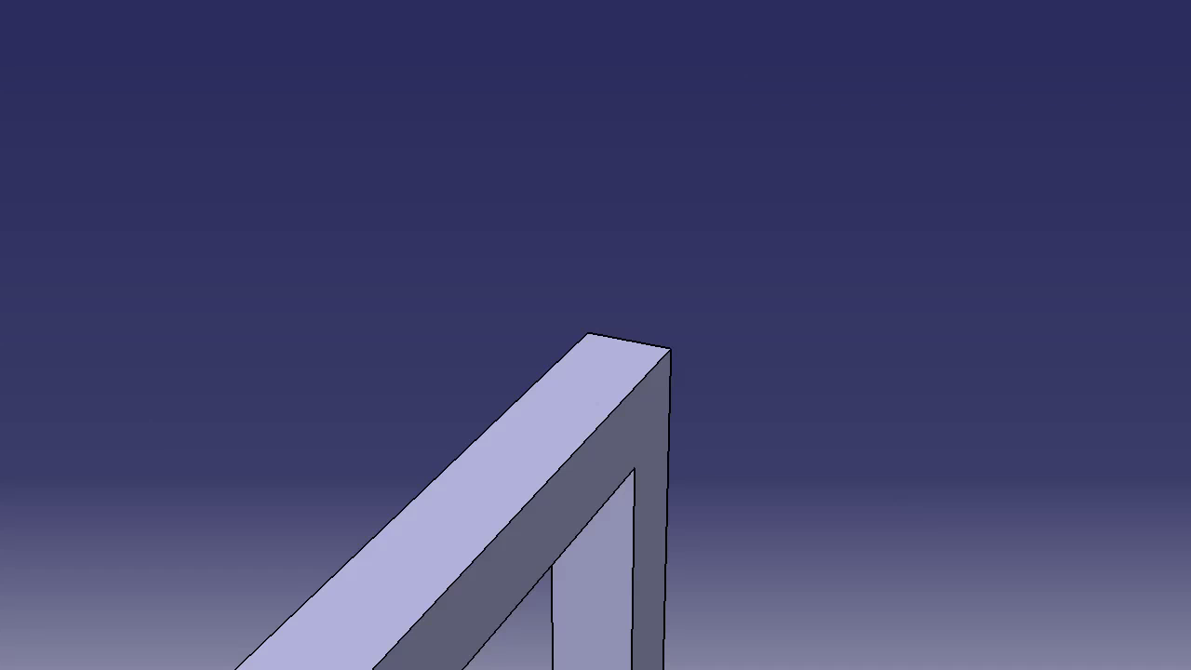
pyautogui.hotkey('ctrl', 's')
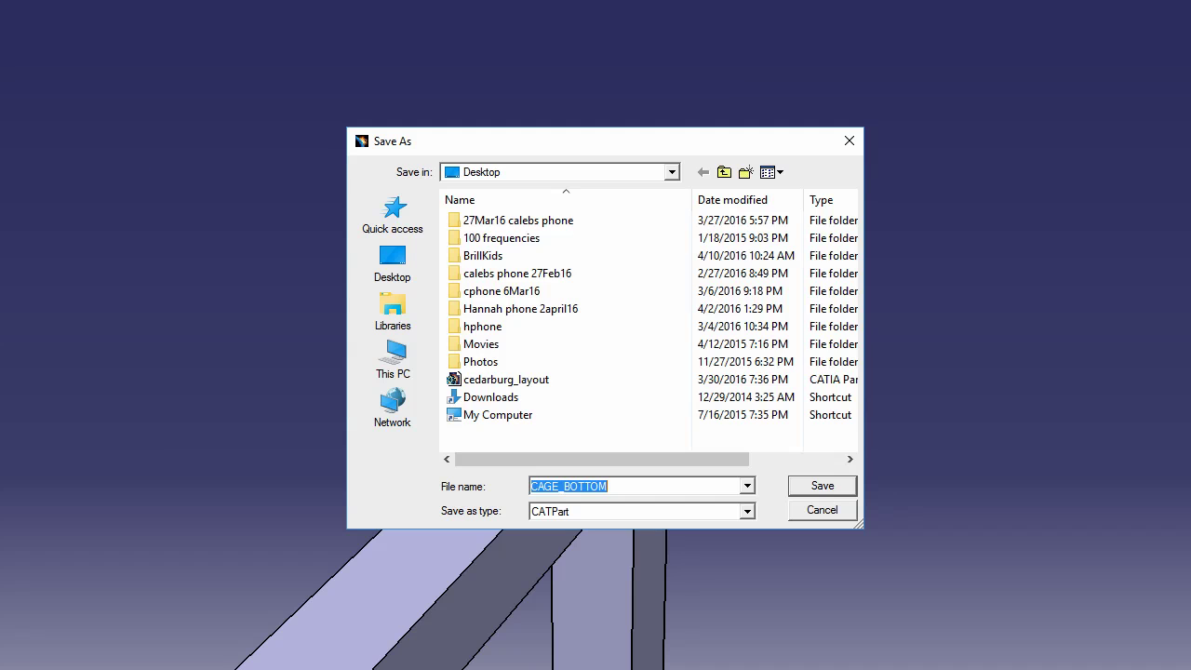
pyautogui.click(392, 265)
pyautogui.click(745, 173)
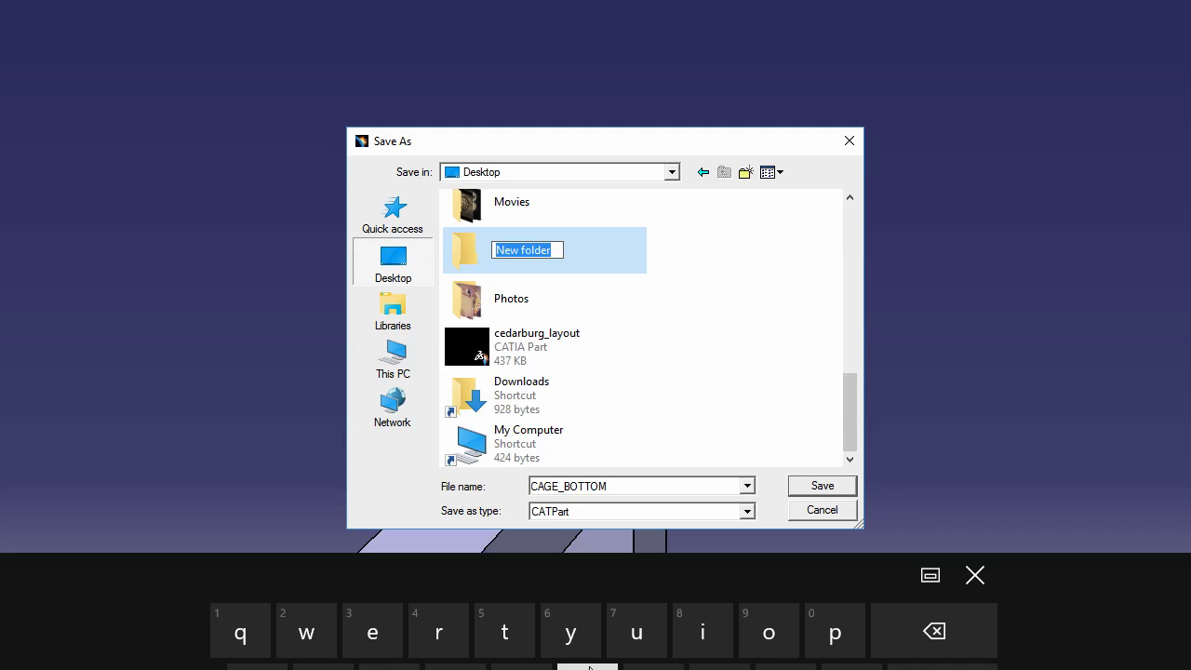
pyautogui.write('av')
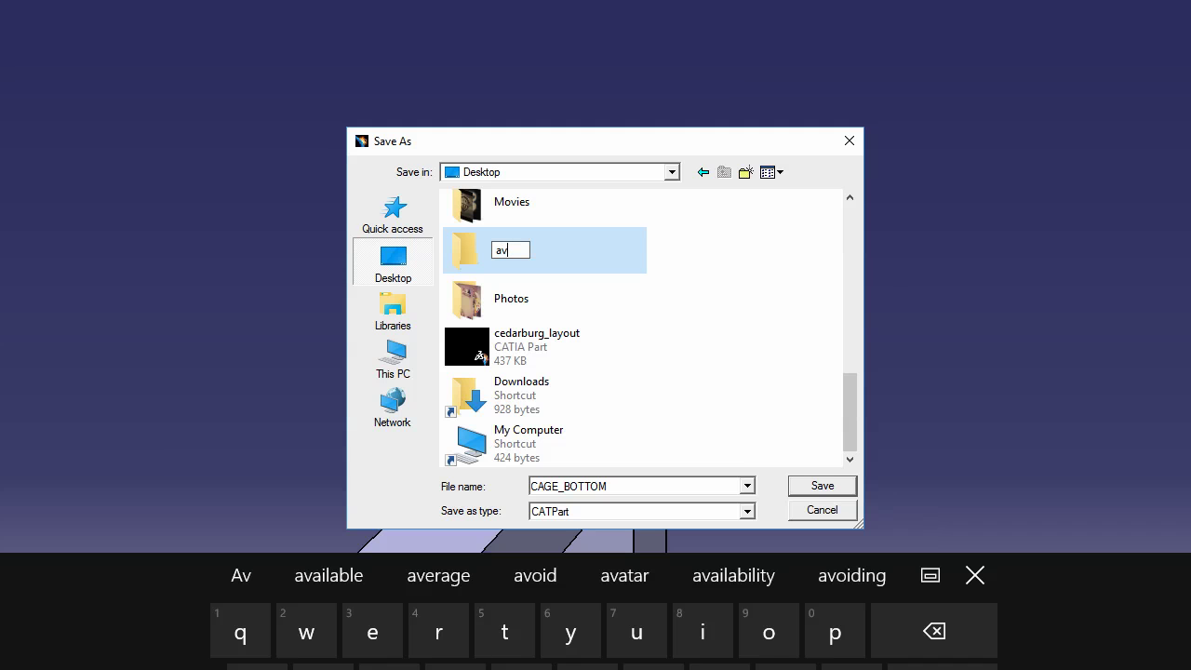
pyautogui.write('iary')
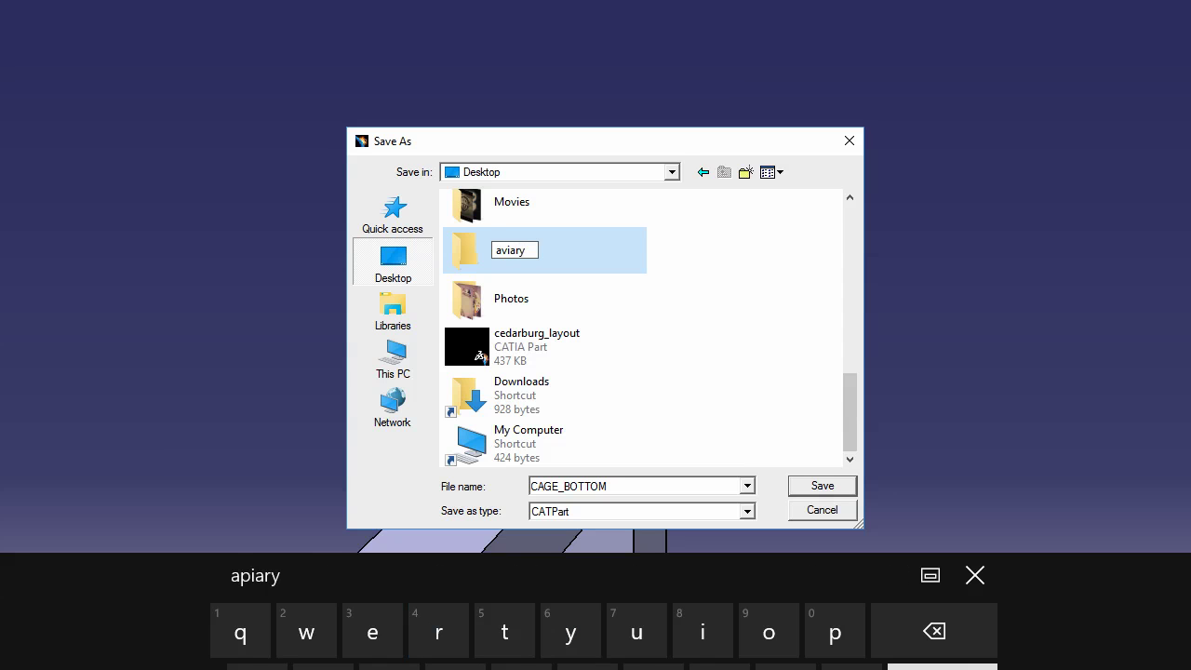
pyautogui.press('Return')
pyautogui.doubleClick(507, 253)
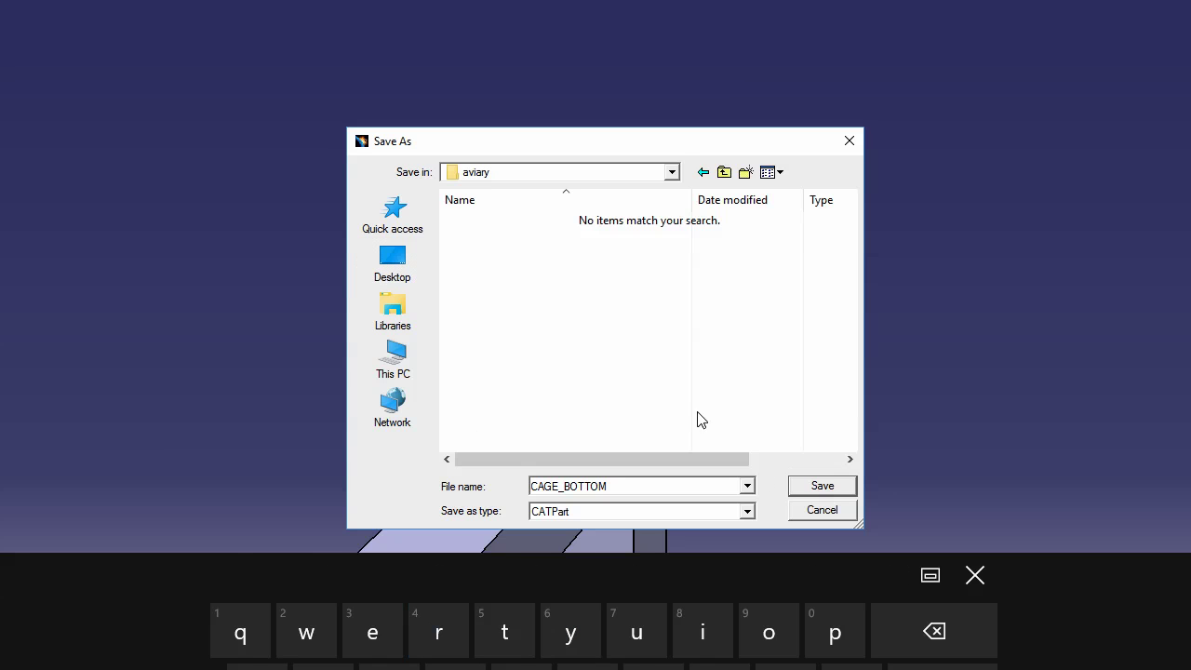
pyautogui.click(822, 486)
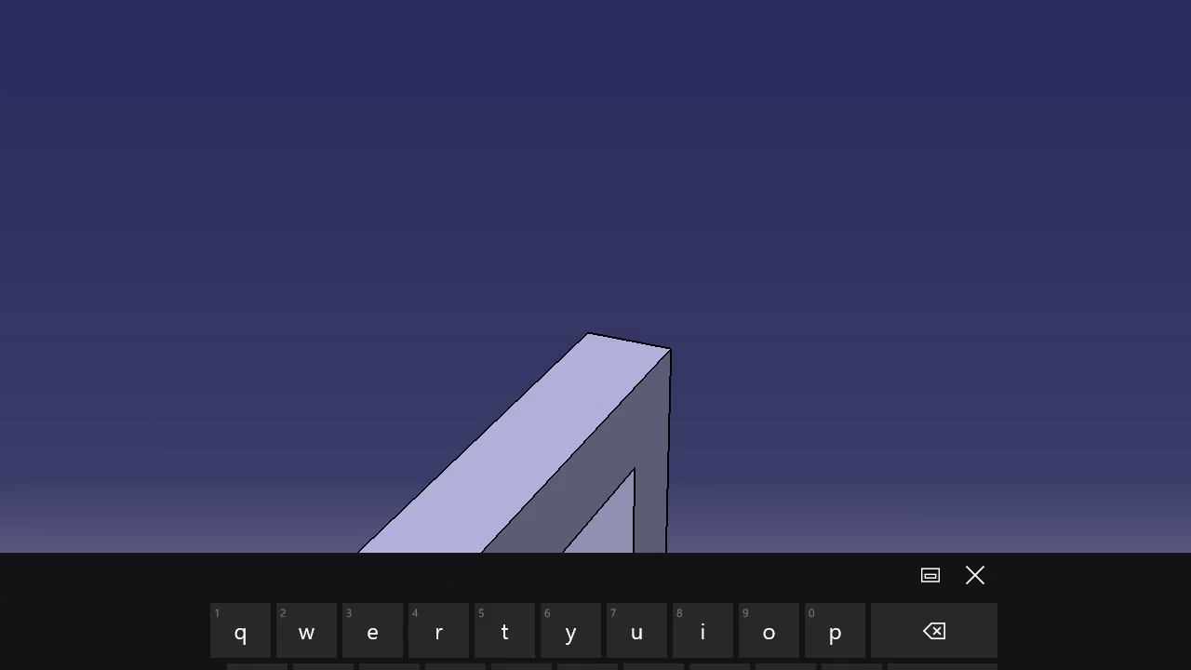
# Save the CAGE_FRONT and CAGE_BACK parts in the aviary folder under their existing names
pyautogui.click(82, 35)
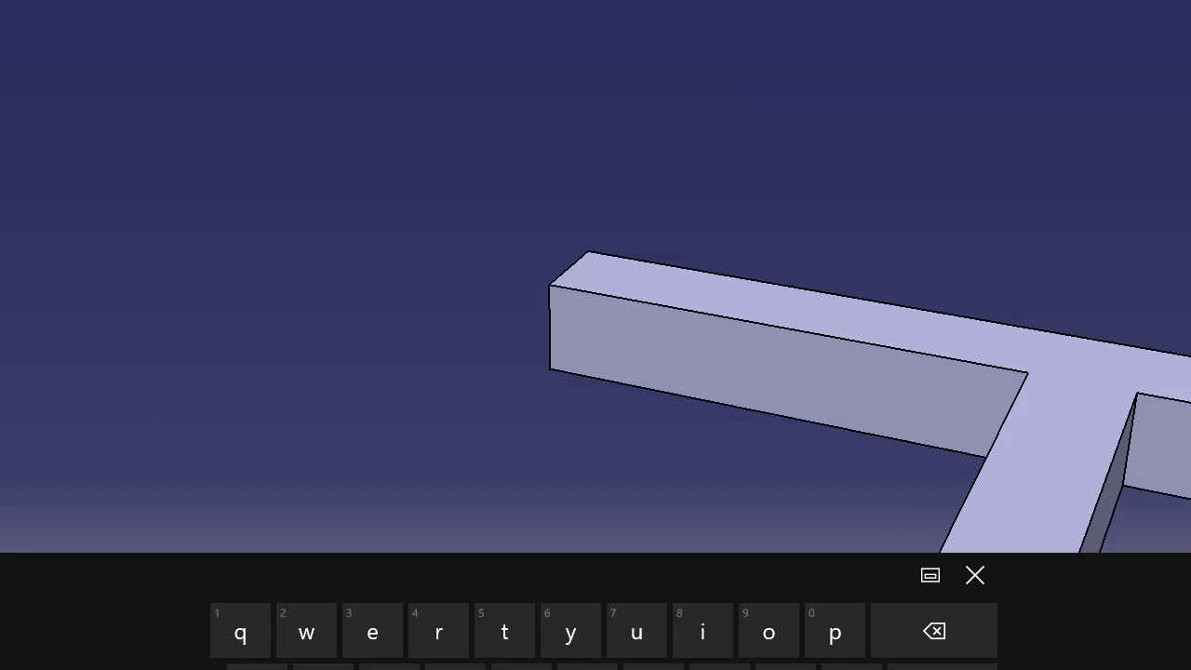
pyautogui.hotkey('ctrl', 's')
pyautogui.click(814, 484)
pyautogui.click(28, 54)
pyautogui.hotkey('ctrl', 's')
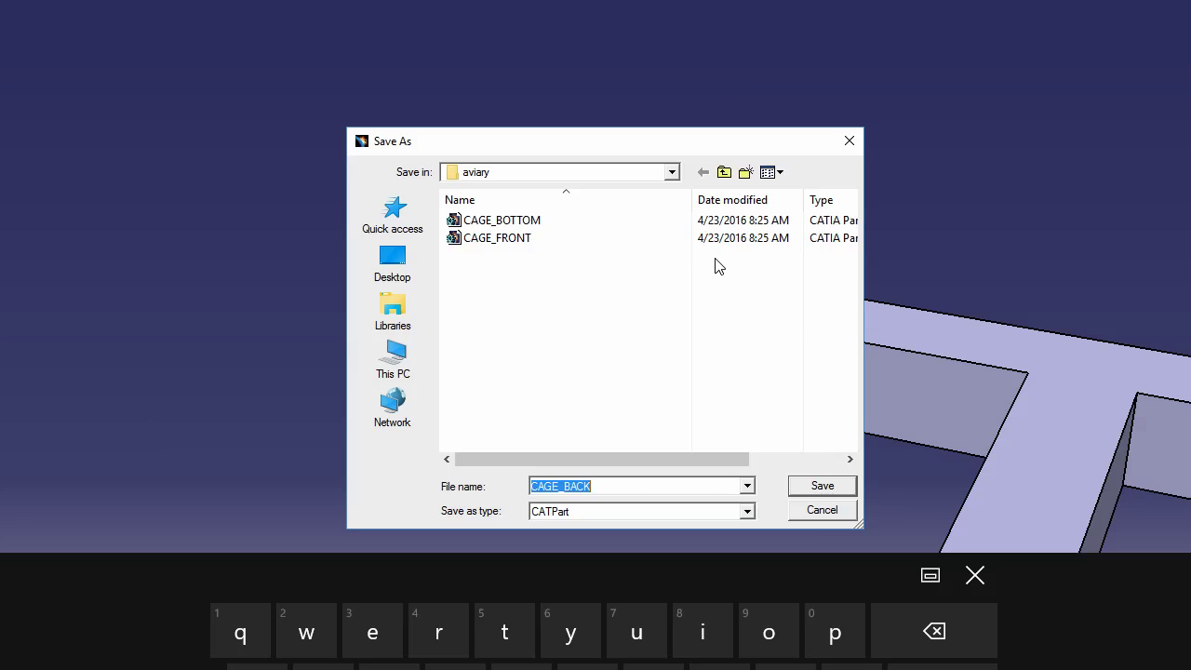
pyautogui.click(819, 485)
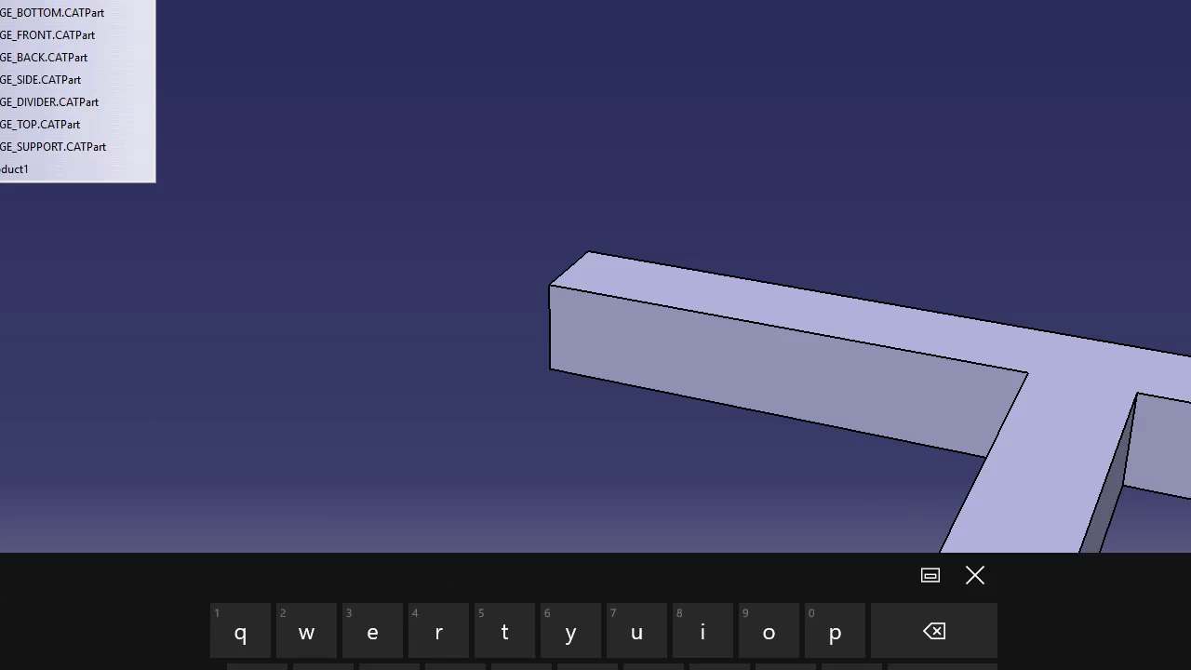
# Save the CAGE_SIDE and CAGE_DIVIDER parts in the aviary folder under their existing names
pyautogui.click(50, 79)
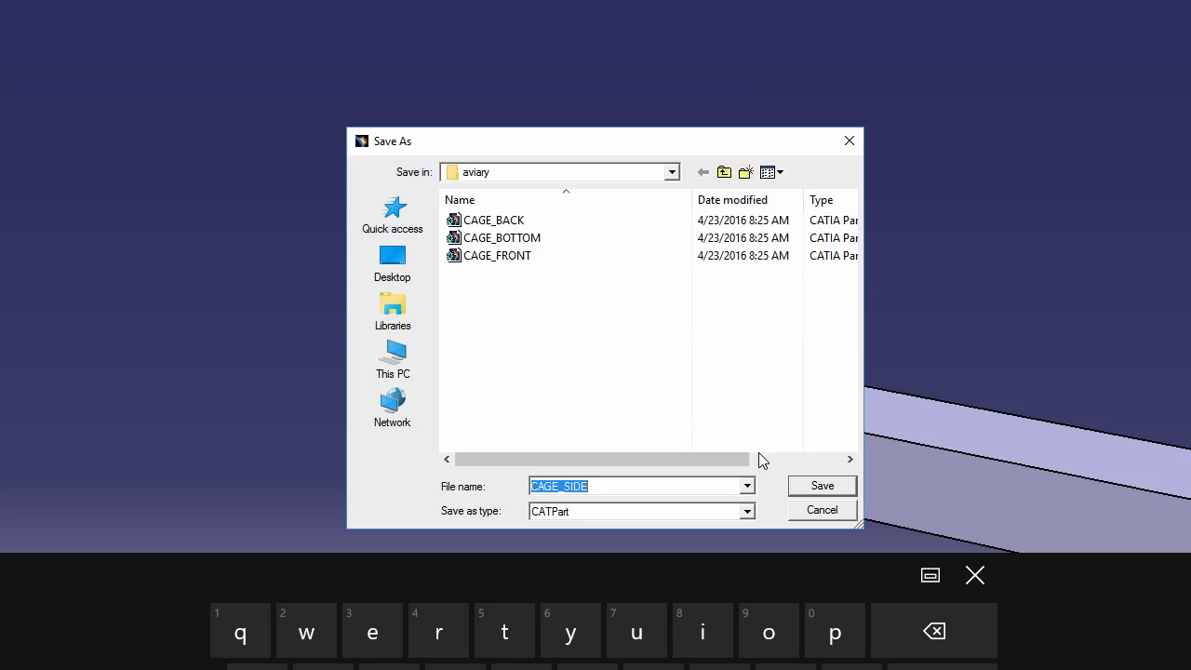
pyautogui.click(834, 487)
pyautogui.click(0, 0)
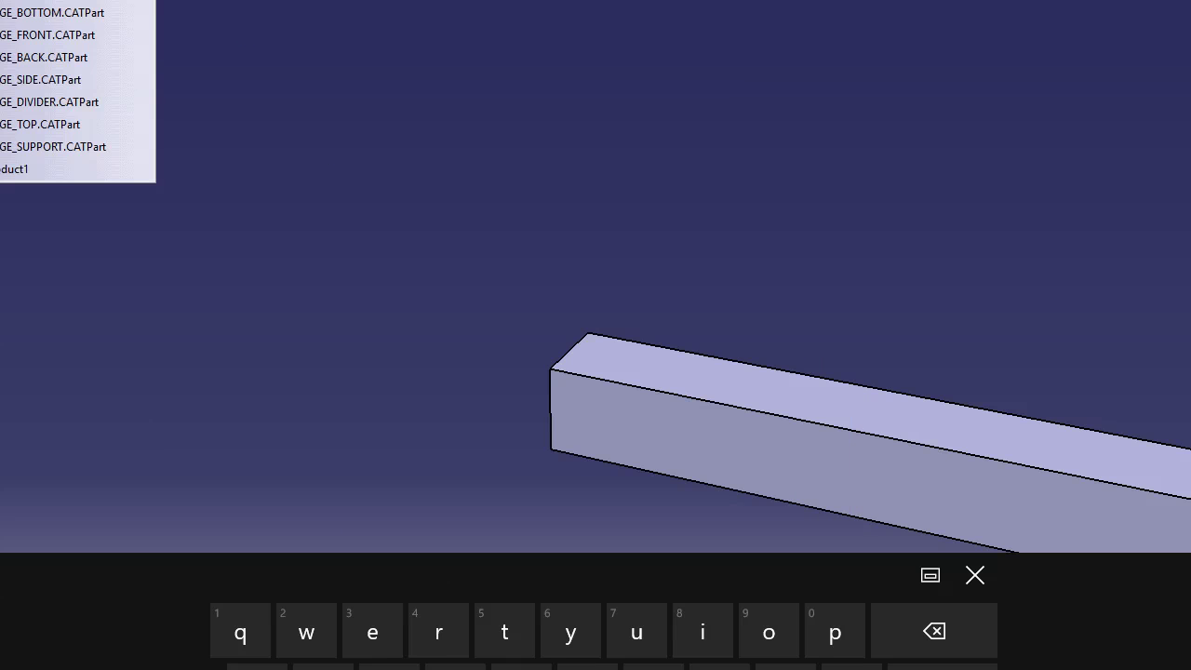
pyautogui.click(41, 102)
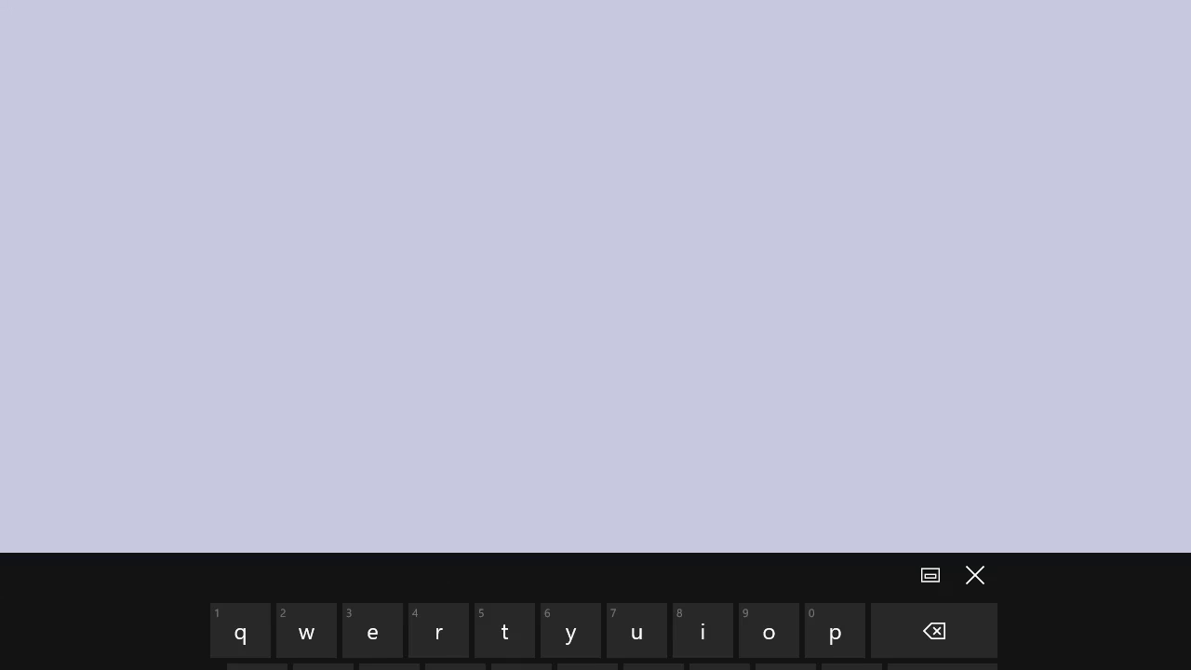
pyautogui.hotkey('ctrl', 's')
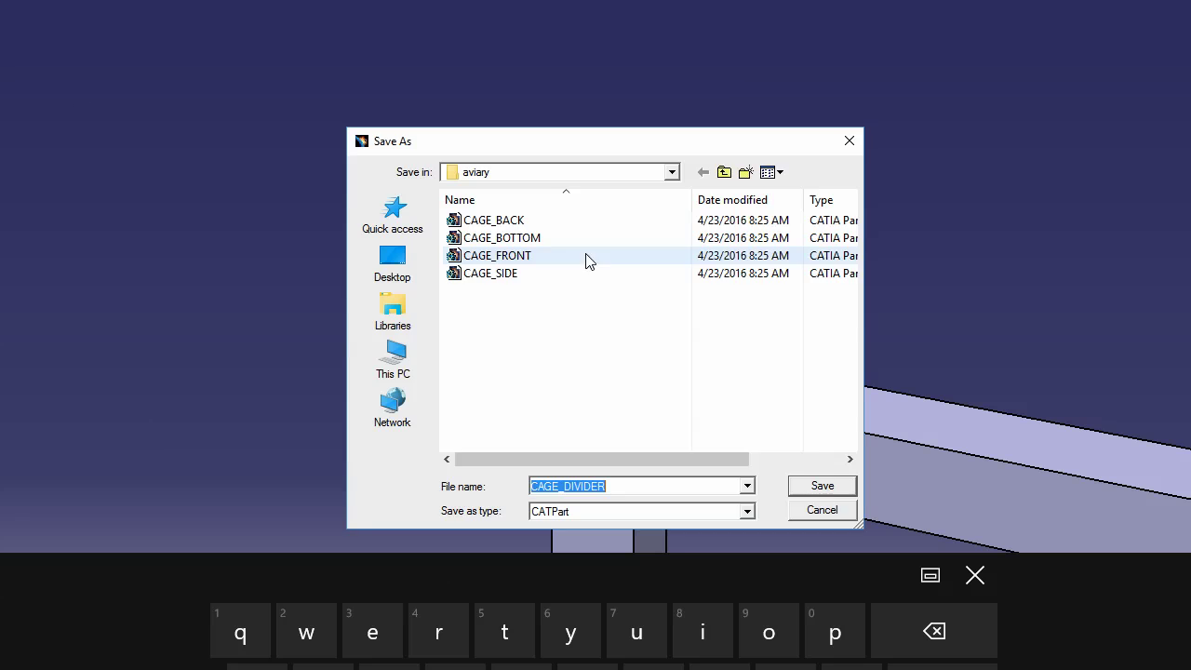
pyautogui.click(815, 486)
# Save the CAGE_TOP and CAGE_SUPPORT parts in the aviary folder under their existing names
pyautogui.click(10, 1)
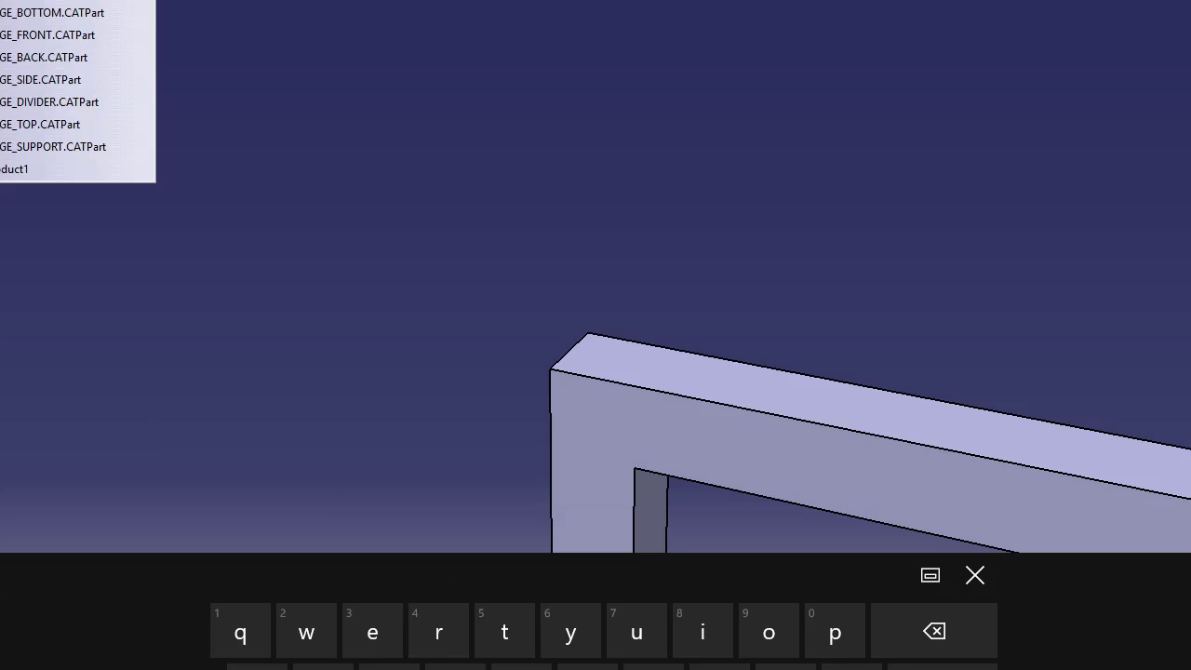
pyautogui.click(15, 122)
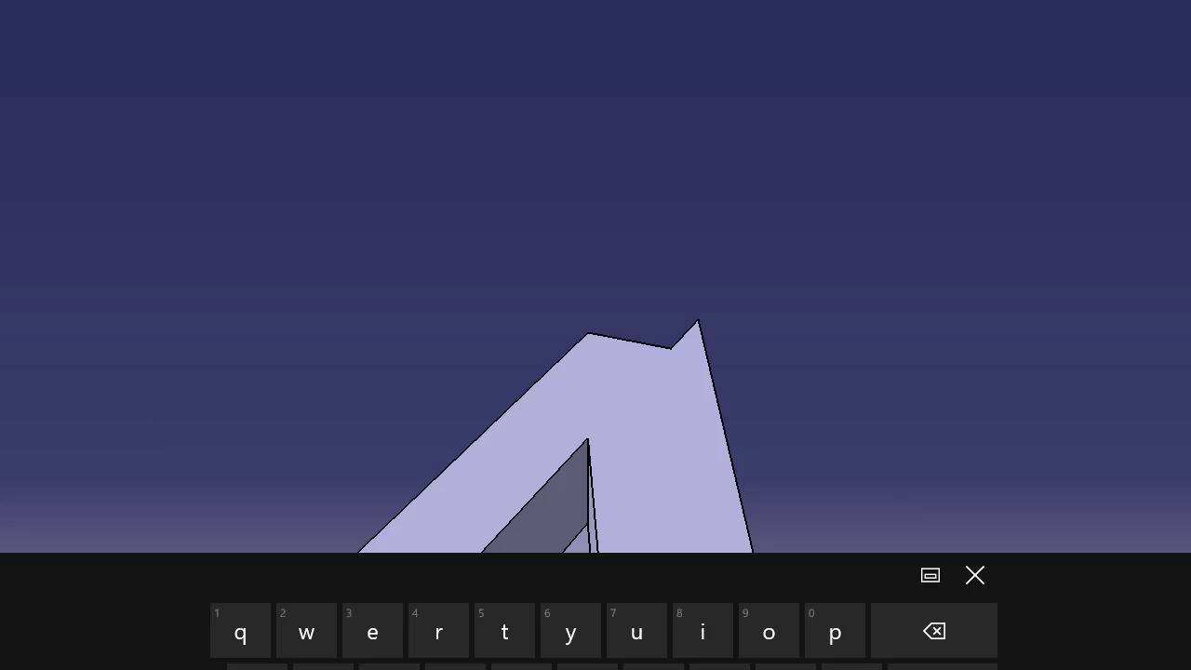
pyautogui.hotkey('ctrl', 's')
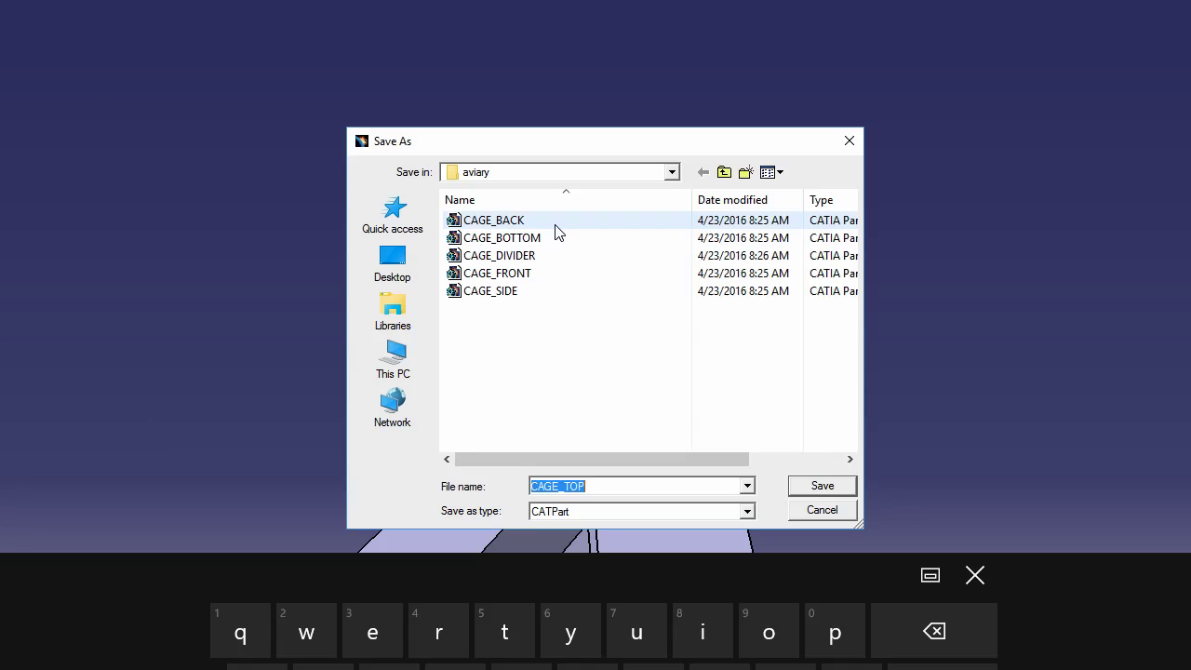
pyautogui.click(827, 487)
pyautogui.click(9, 1)
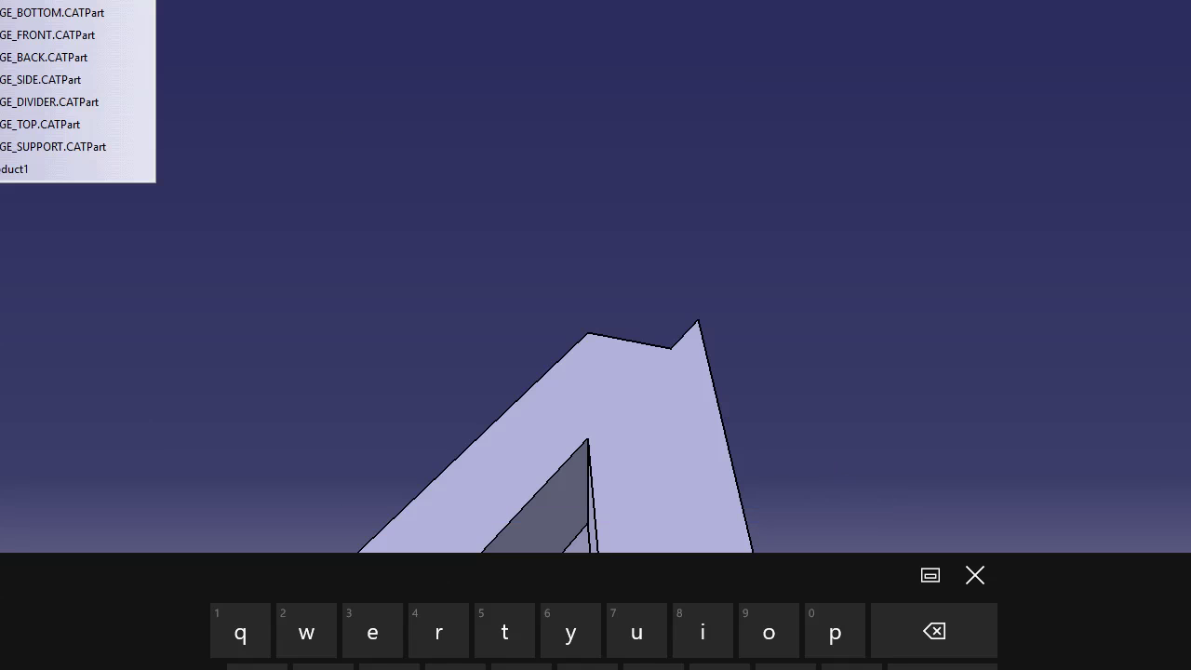
pyautogui.click(35, 146)
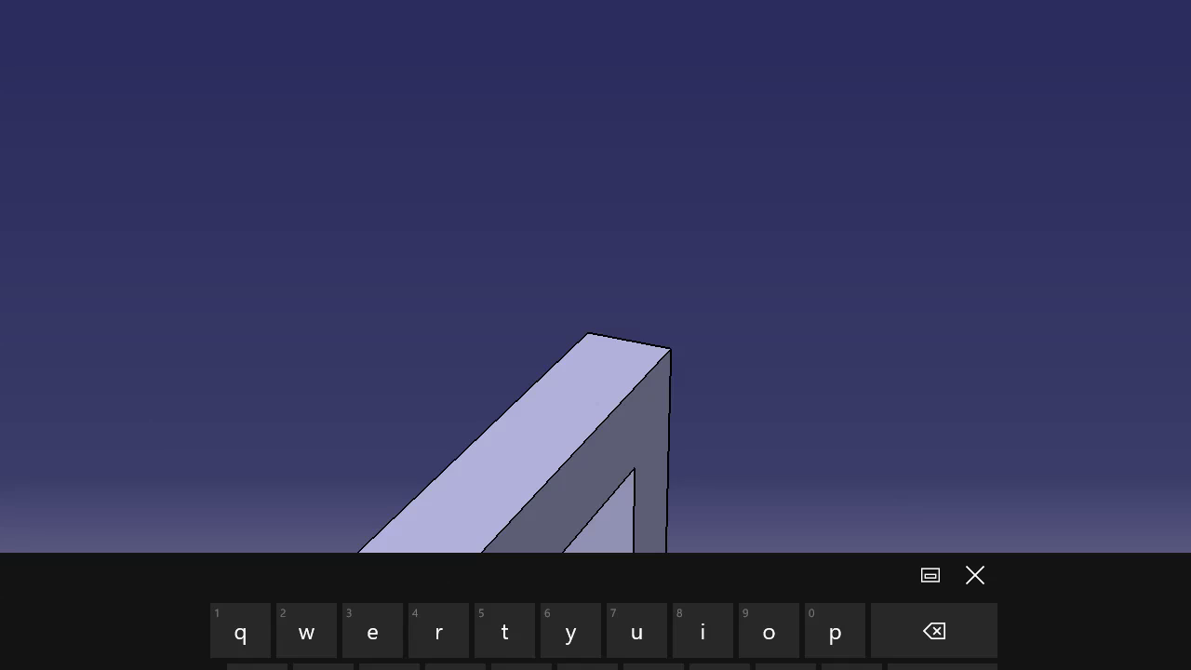
pyautogui.hotkey('ctrl', 's')
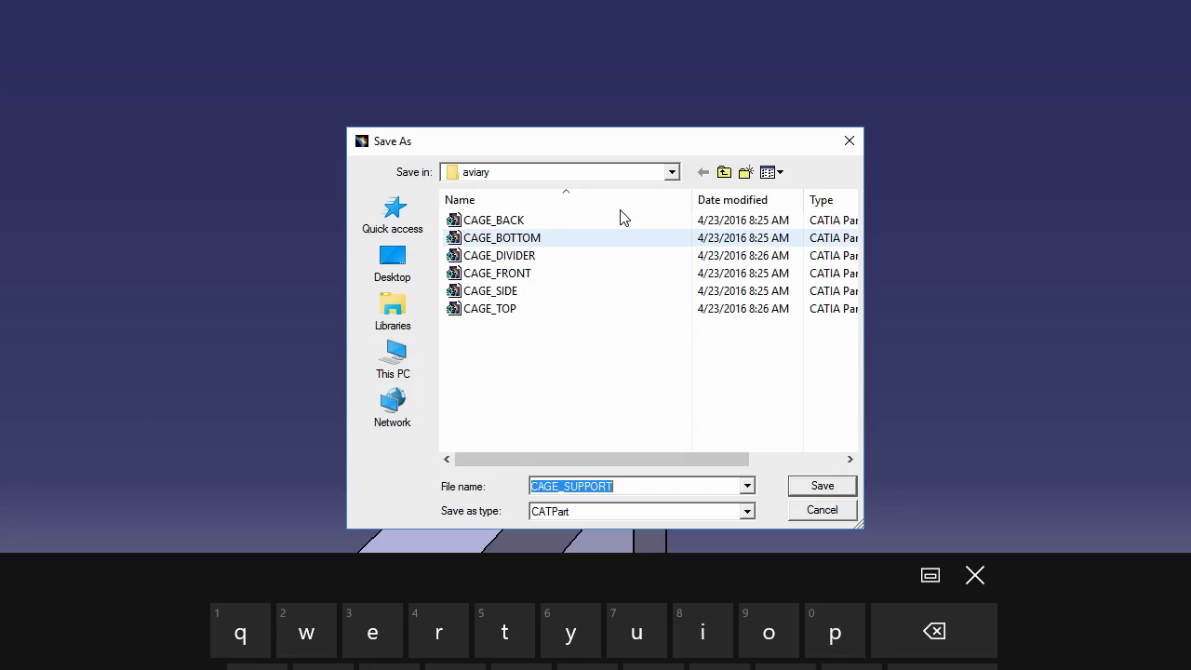
pyautogui.click(827, 488)
# Switch back to the Product1 assembly and close the on-screen keyboard
pyautogui.click(10, 2)
pyautogui.click(42, 168)
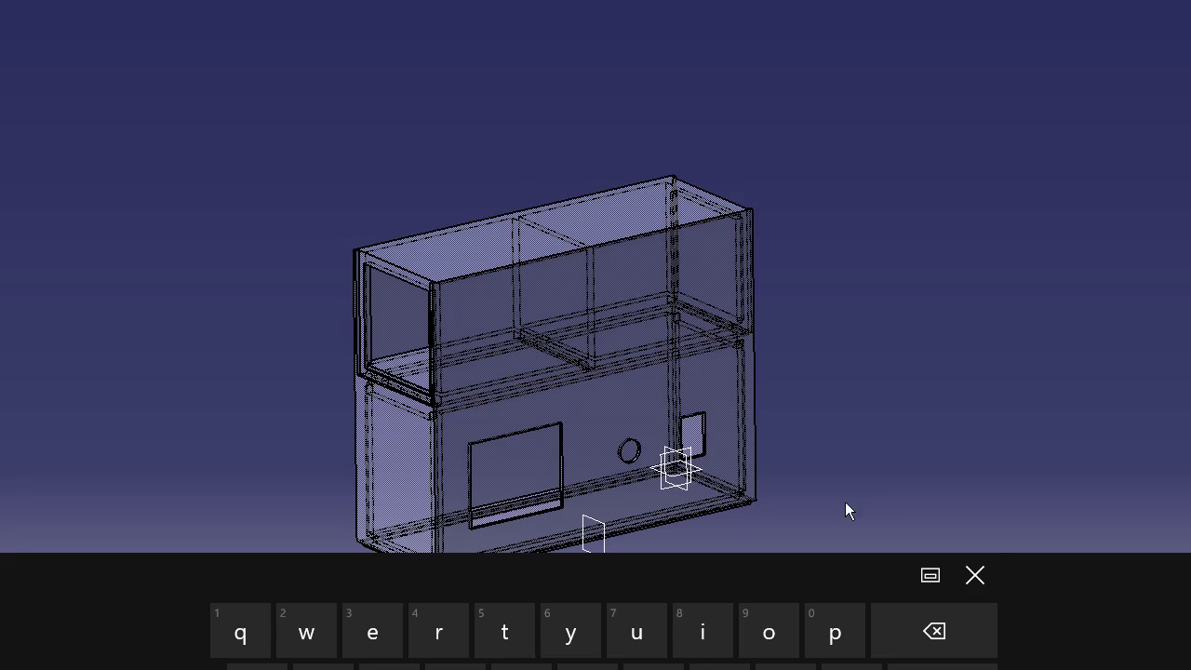
pyautogui.click(993, 575)
# Insert the CAGE_BOTTOM part from the desktop aviary folder into the Product1 assembly as an existing component
pyautogui.moveTo(484, 341); pyautogui.dragTo(642, 279, button='middle')
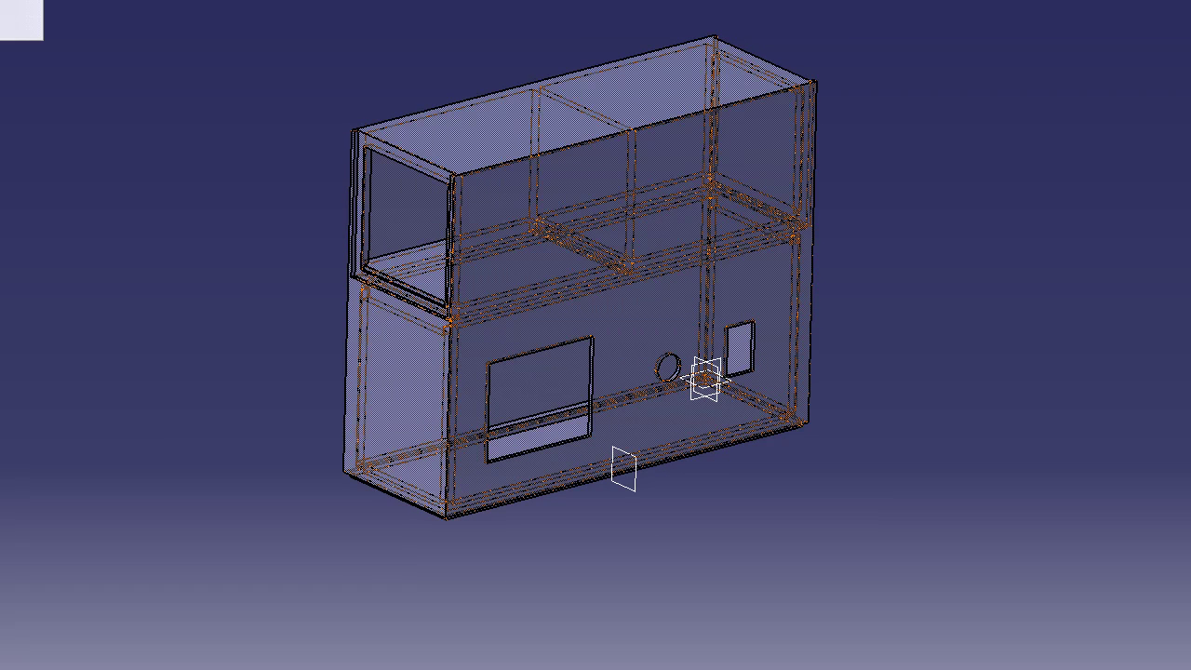
pyautogui.click(417, 264)
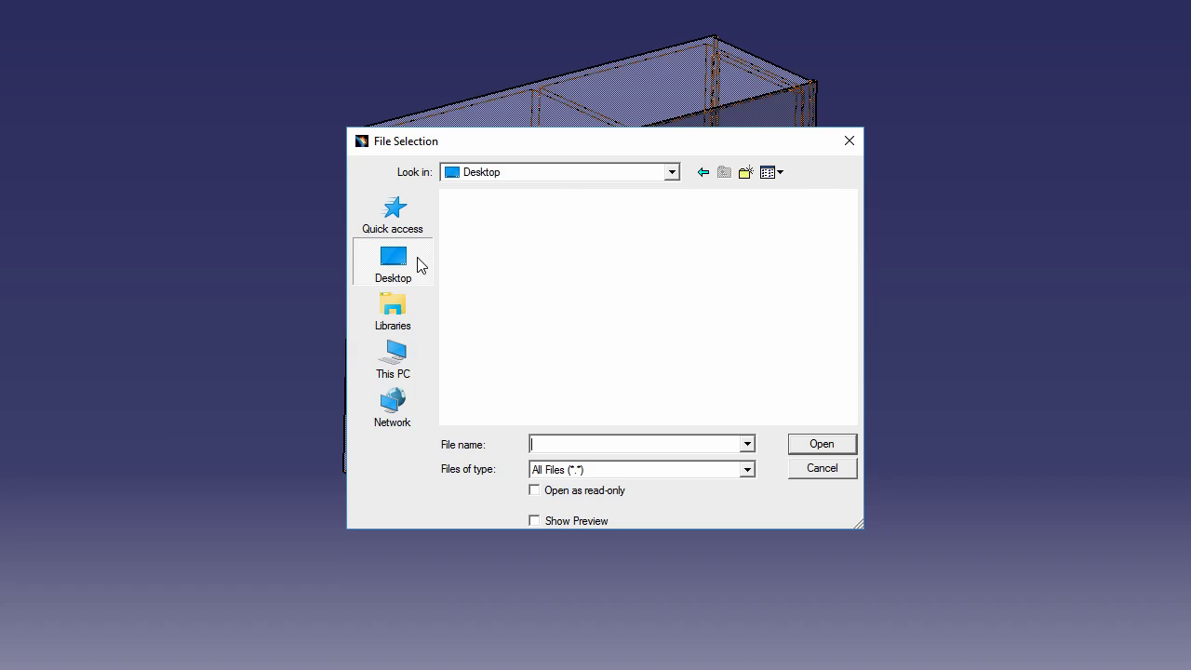
pyautogui.scroll(-5, 701, 306)
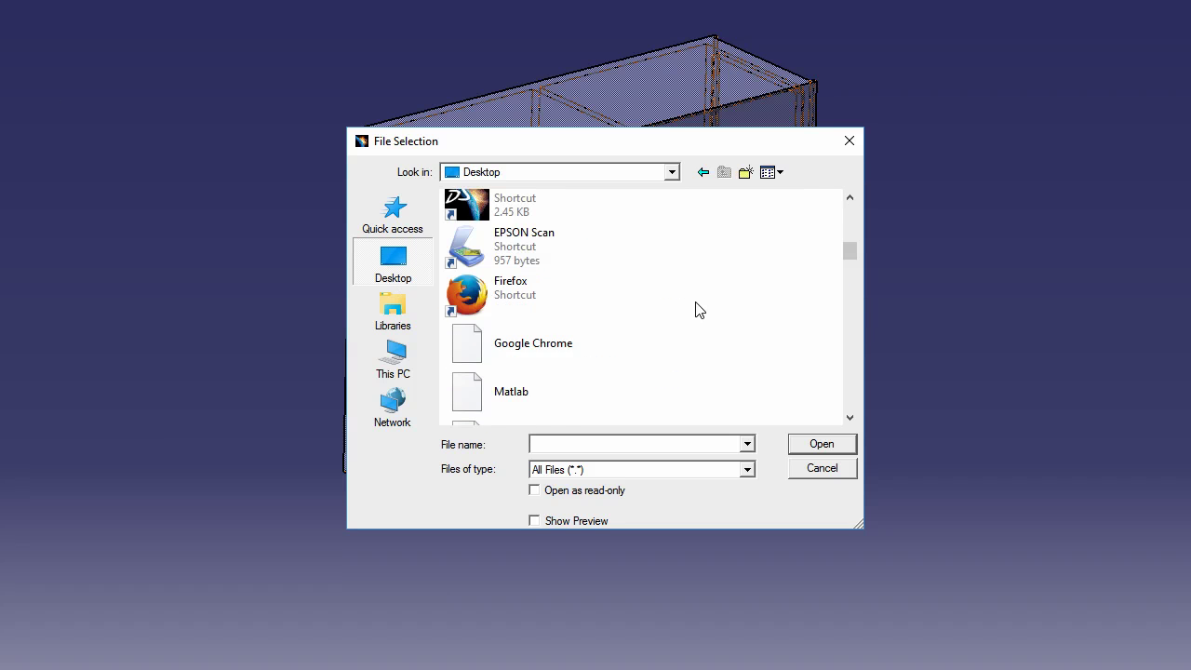
pyautogui.scroll(-2, 689, 312)
pyautogui.scroll(-1, 684, 313)
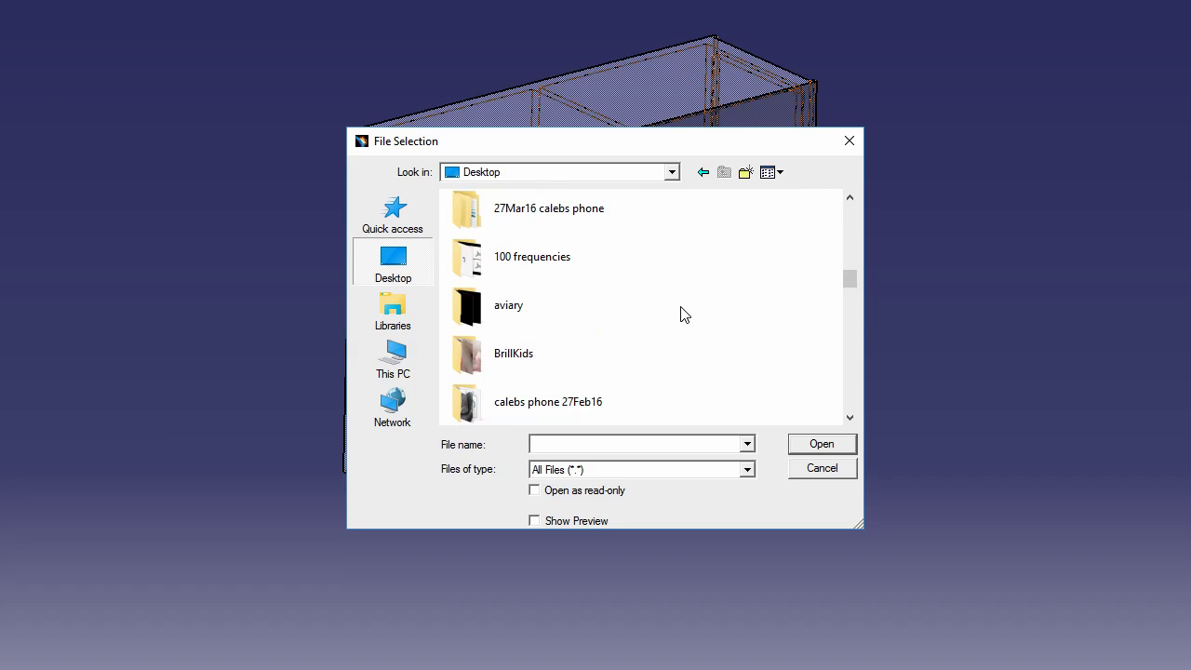
pyautogui.scroll(-1, 595, 279)
pyautogui.scroll(1, 503, 251)
pyautogui.click(491, 314)
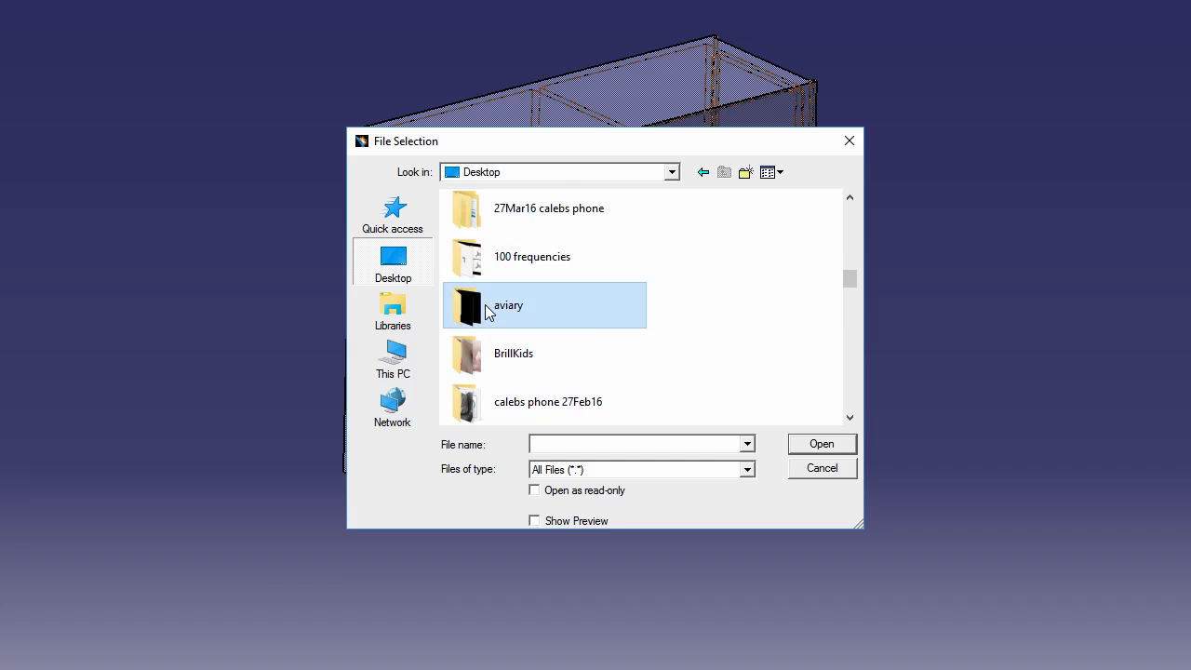
pyautogui.doubleClick(491, 313)
pyautogui.click(499, 237)
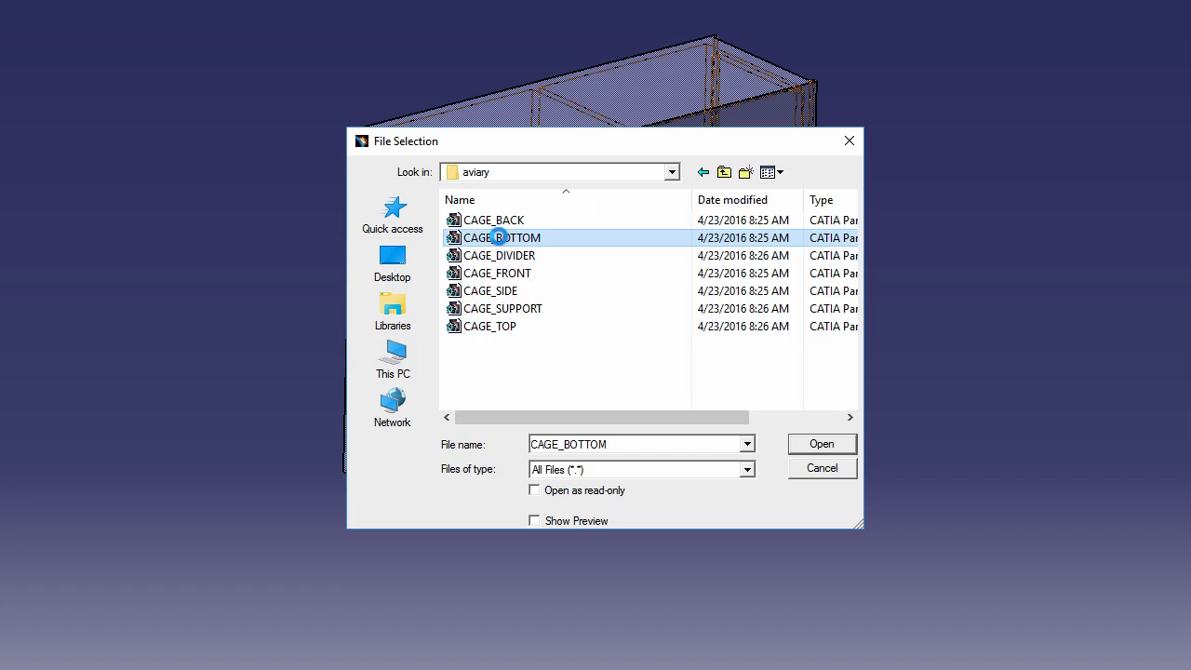
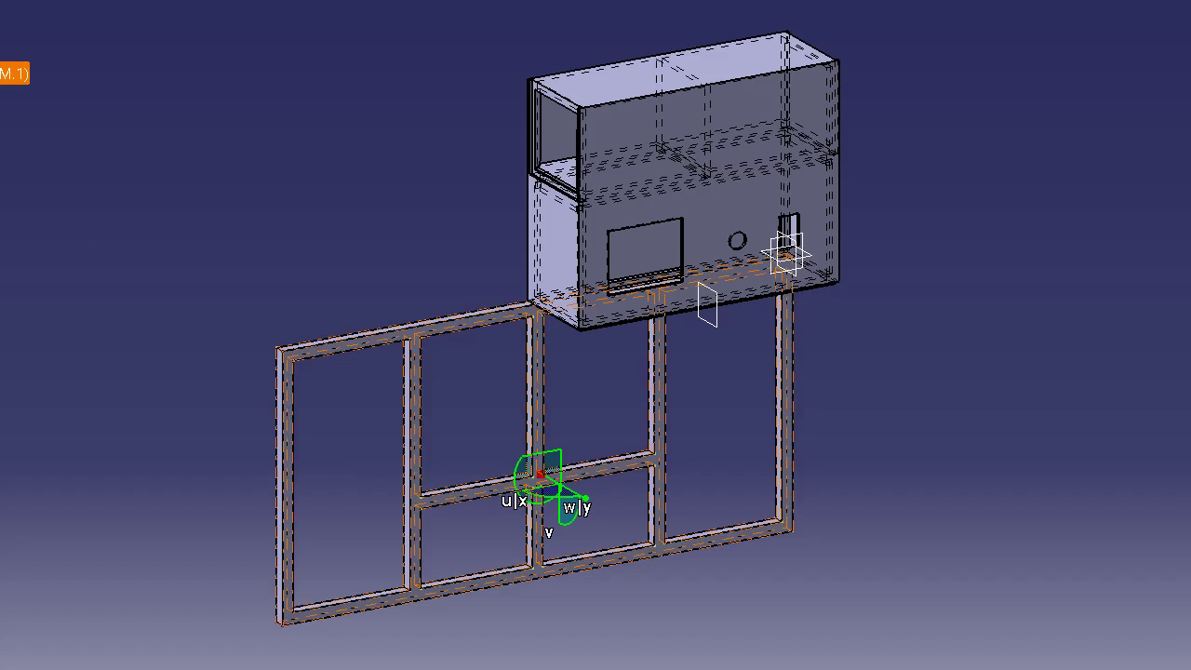
# Rotate the inserted CAGE_BOTTOM frame with the compass so it lies flat beneath the box, and detach the compass
pyautogui.moveTo(439, 448); pyautogui.dragTo(803, 375, button='middle')
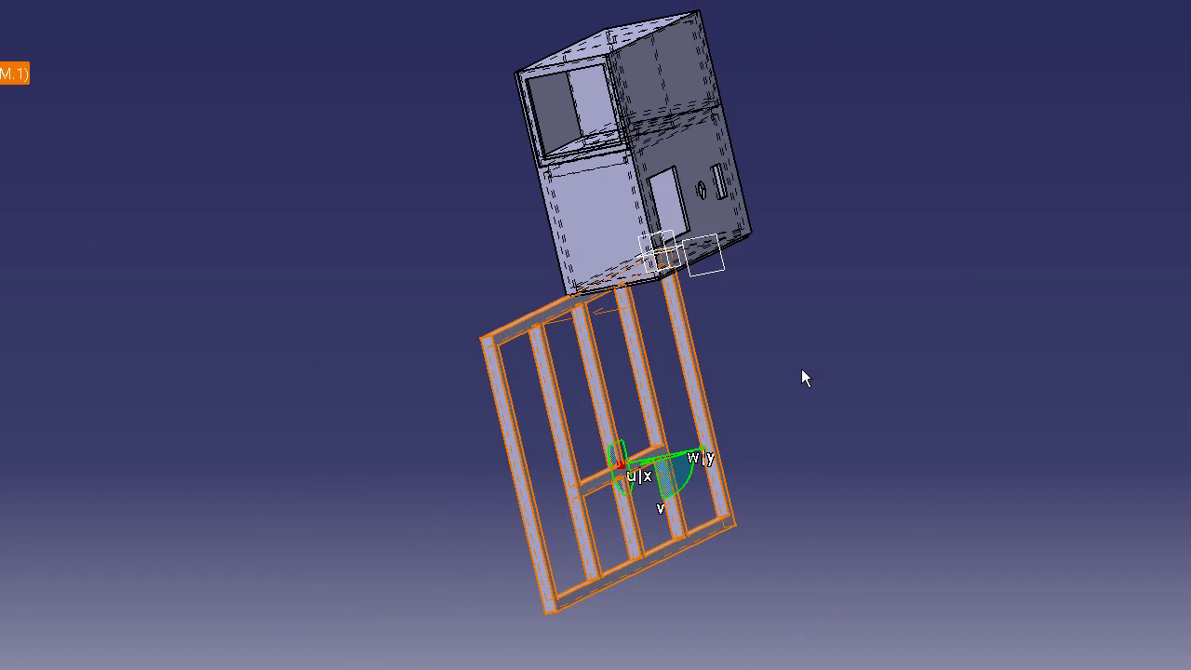
pyautogui.moveTo(691, 496); pyautogui.dragTo(666, 309)
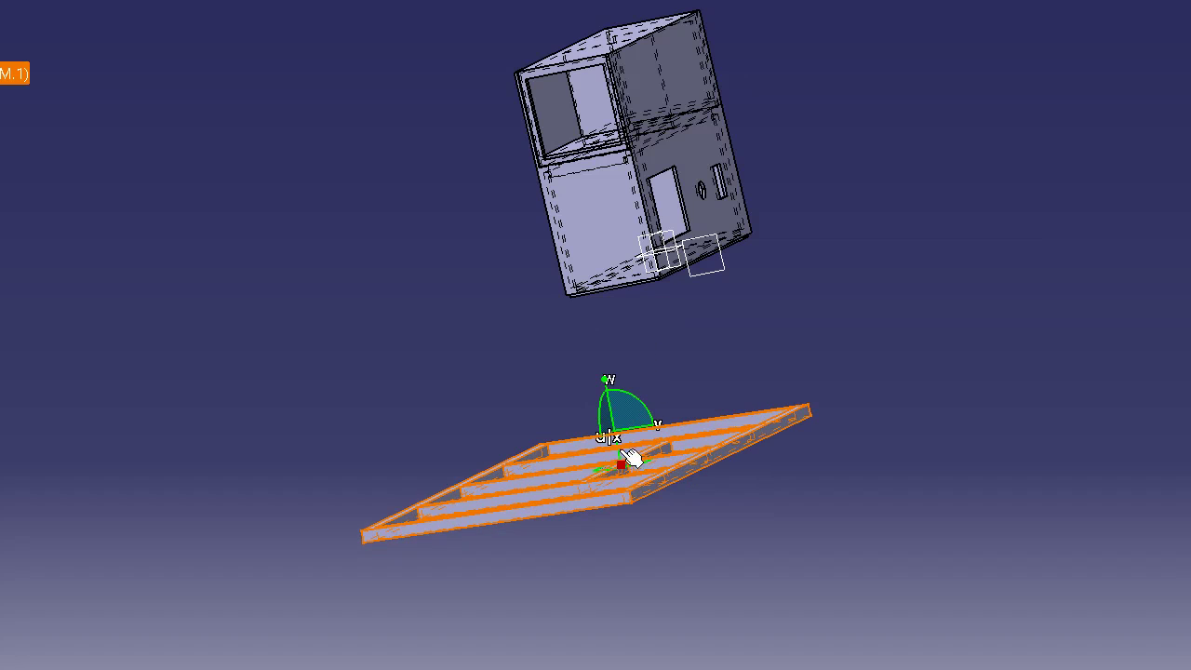
pyautogui.moveTo(620, 467); pyautogui.dragTo(685, 441)
pyautogui.click(836, 344)
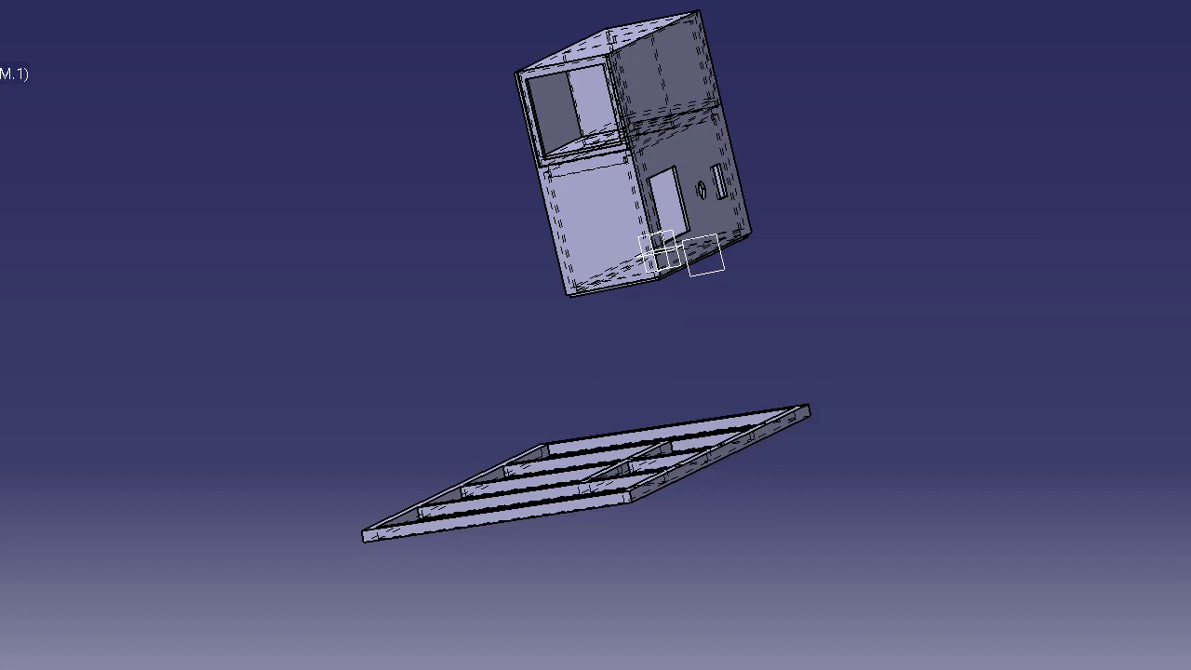
# Add a coincidence constraint between the broad flat face of the CAGE_BOTTOM frame and the underside of the Part1 box
pyautogui.moveTo(770, 365); pyautogui.dragTo(774, 410, button='middle')
pyautogui.moveTo(691, 404); pyautogui.dragTo(625, 215, button='middle')
pyautogui.click(817, 519)
pyautogui.moveTo(856, 479); pyautogui.dragTo(735, 232, button='middle')
pyautogui.click(733, 231)
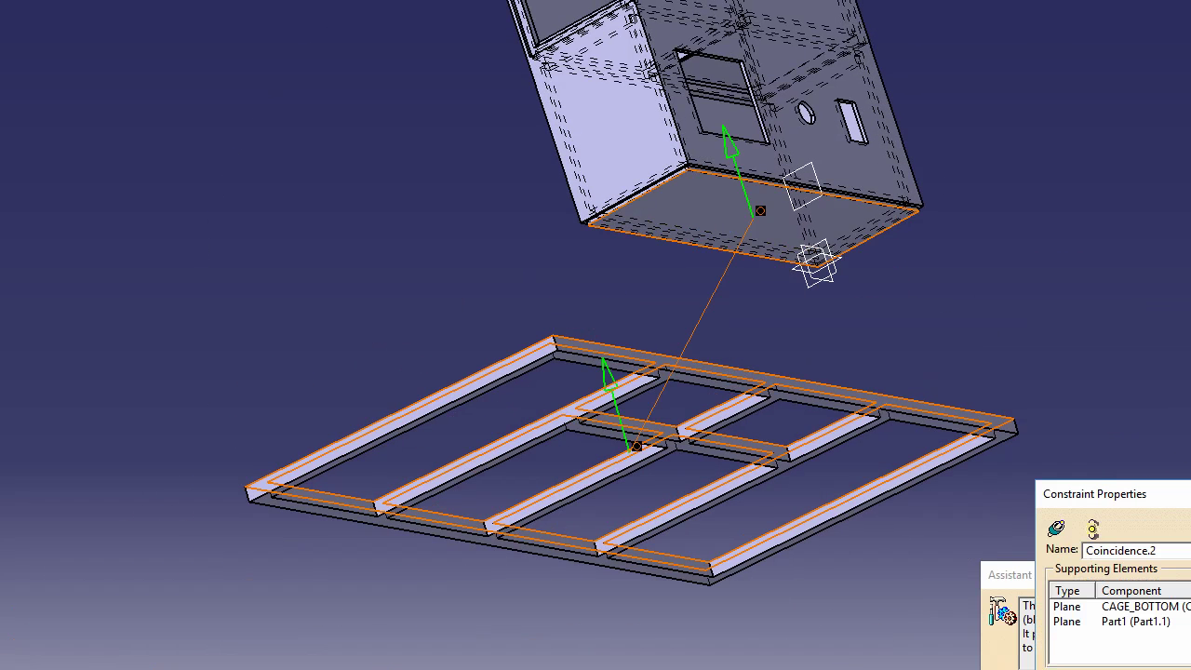
pyautogui.press('Return')
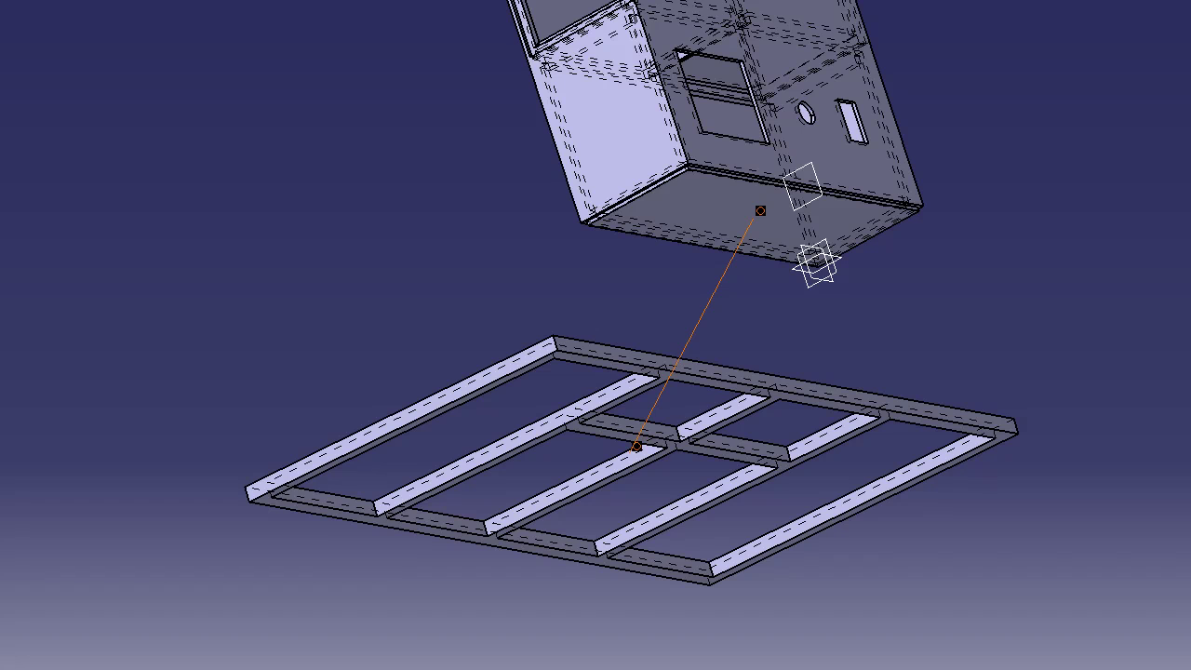
# Update the assembly and add a coincidence constraint between the CAGE_BOTTOM frame's outer side face and the Part1 box wall with the cutouts
pyautogui.hotkey('ctrl', 'u')
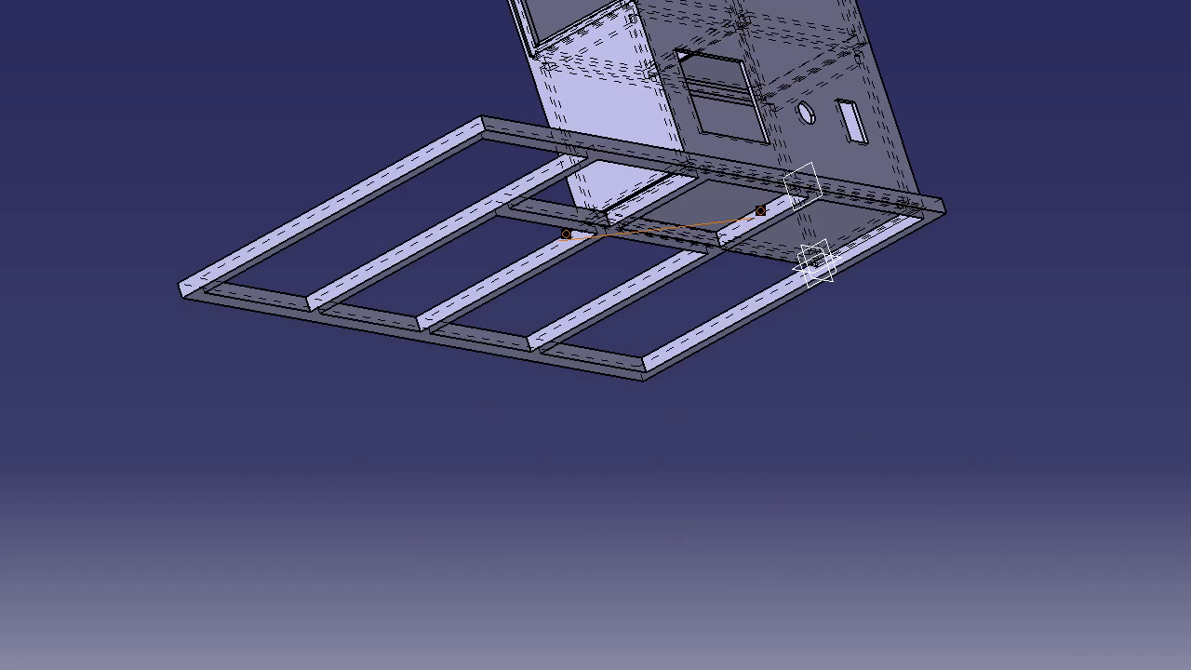
pyautogui.moveTo(846, 250); pyautogui.dragTo(684, 344, button='middle')
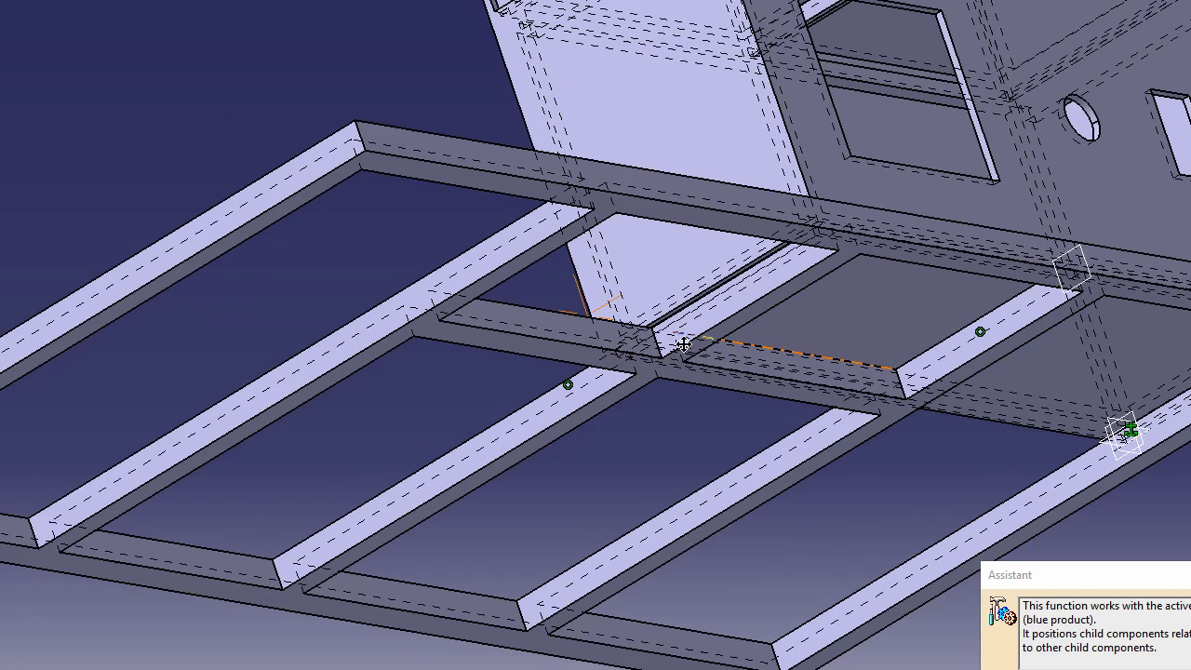
pyautogui.click(620, 202)
pyautogui.click(884, 209)
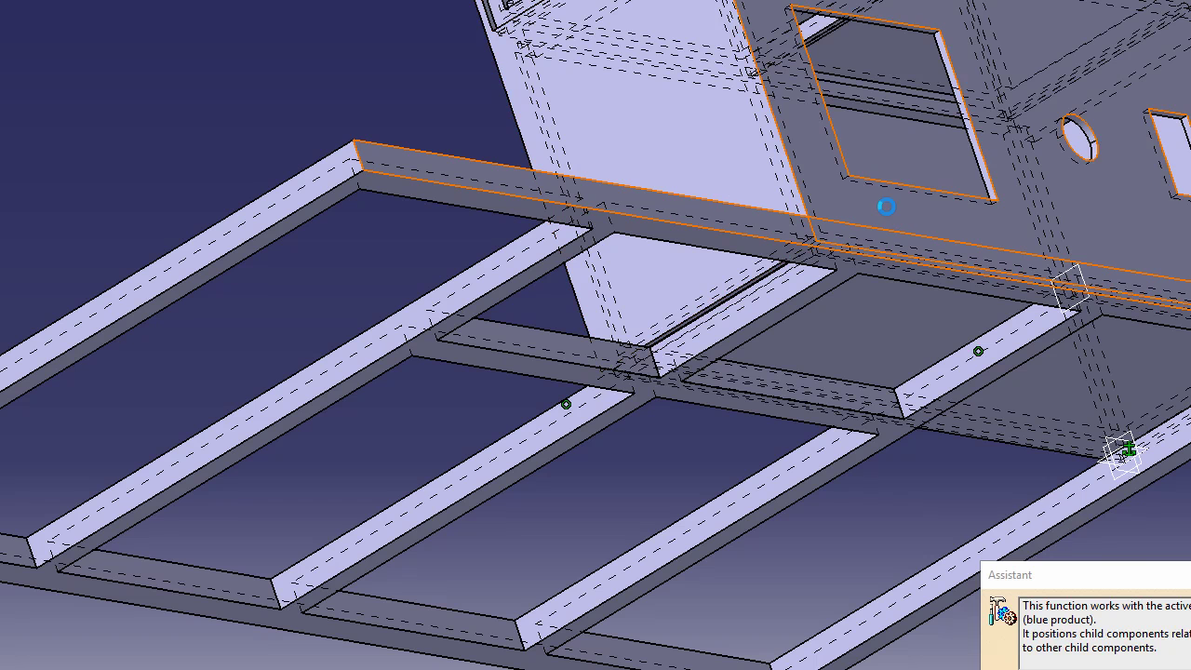
pyautogui.press('Return')
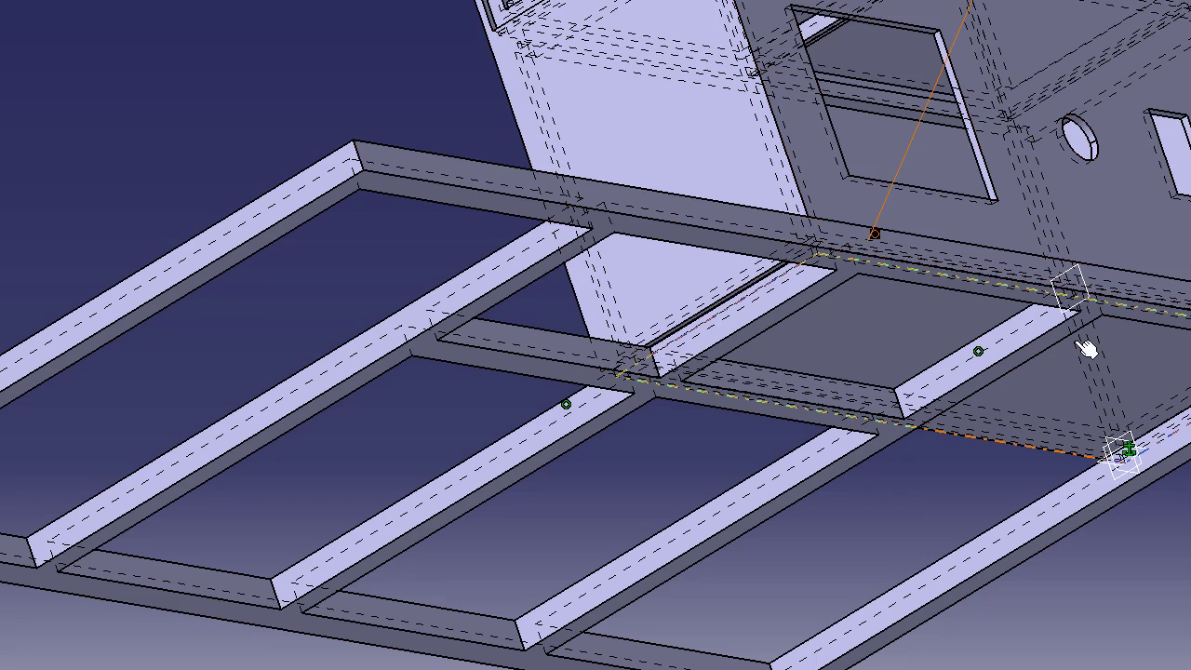
# Convert the new coincidence constraint between the CAGE_BOTTOM side face and the box wall into an Offset constraint
pyautogui.click(1125, 451)
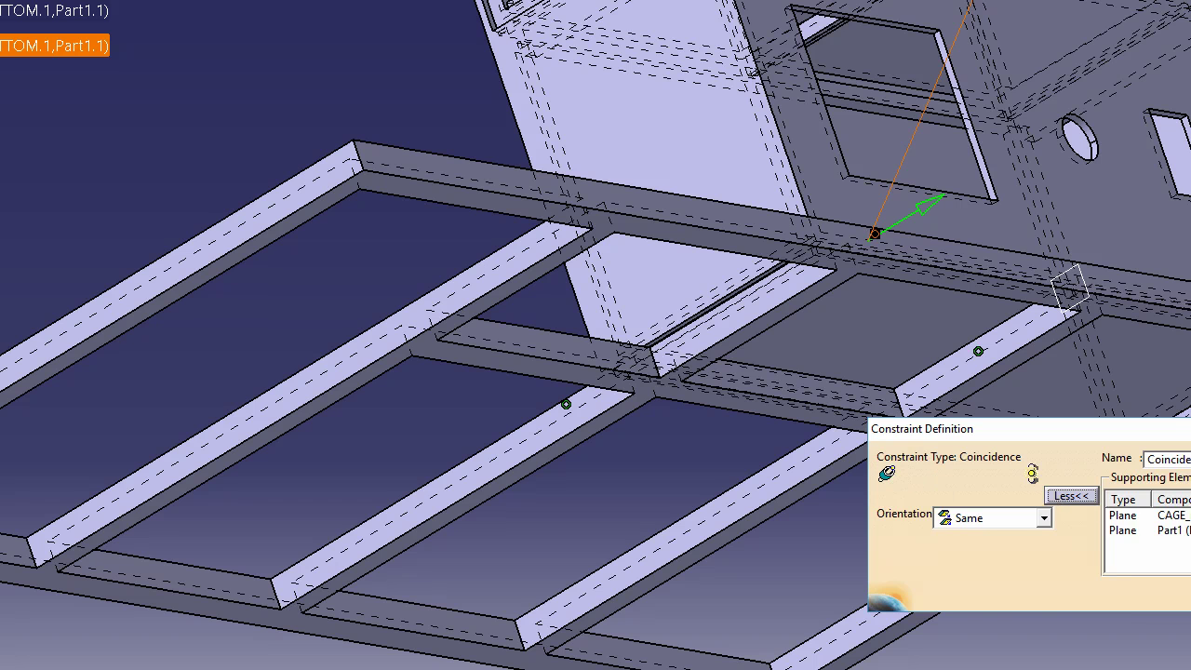
pyautogui.click(1189, 592)
pyautogui.rightClick(2, 46)
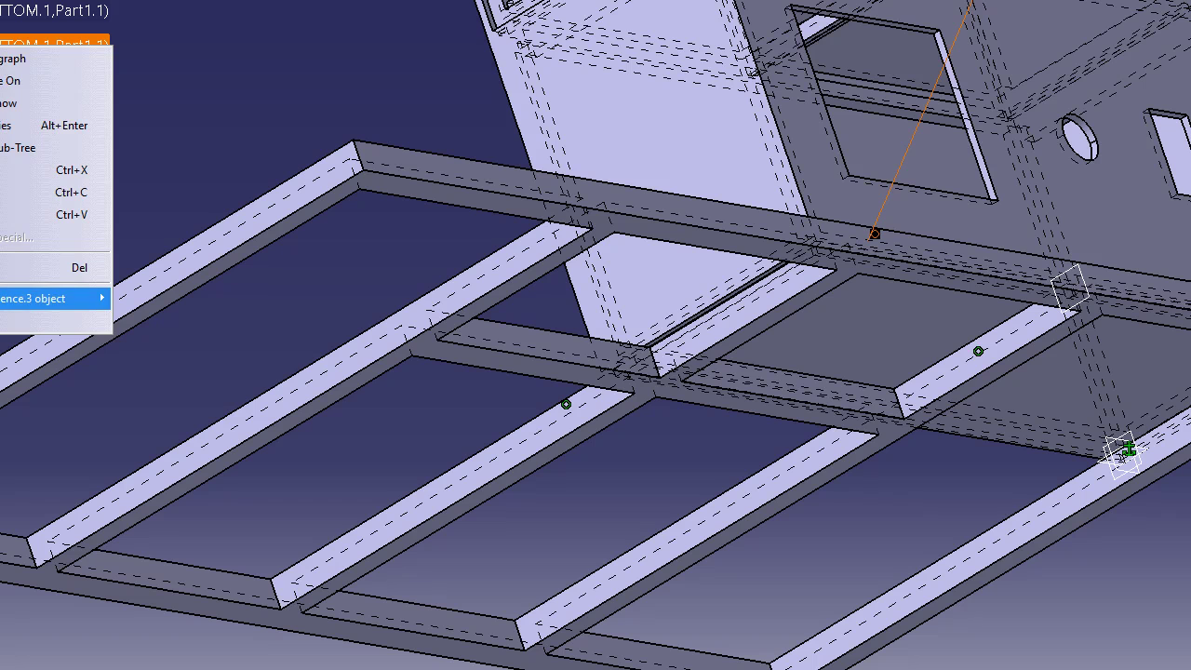
pyautogui.click(2, 300)
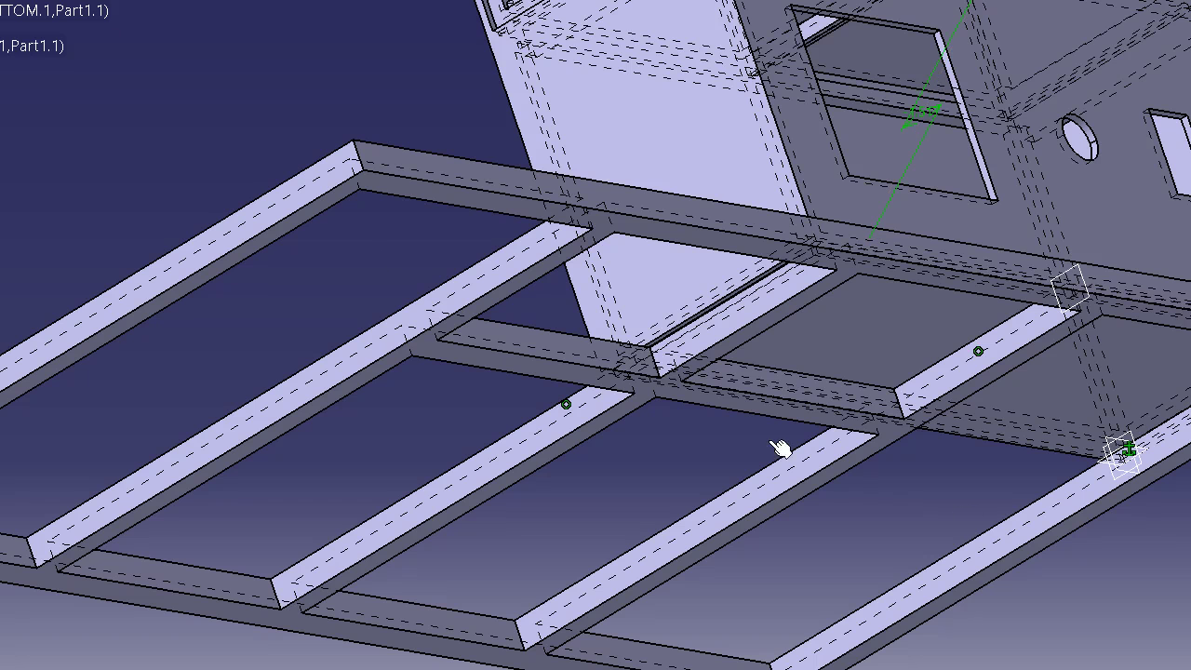
# Set the offset between the CAGE_BOTTOM side face and the box wall to 1.25 in and update the assembly
pyautogui.click(921, 112)
pyautogui.doubleClick(1121, 453)
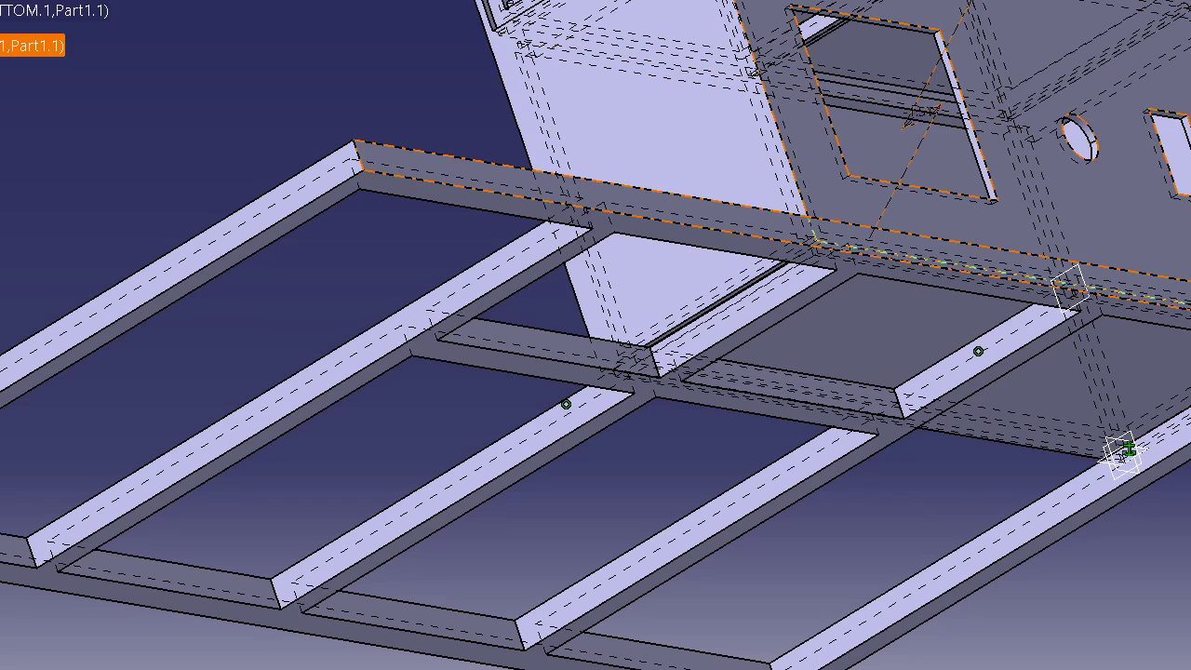
pyautogui.write('1')
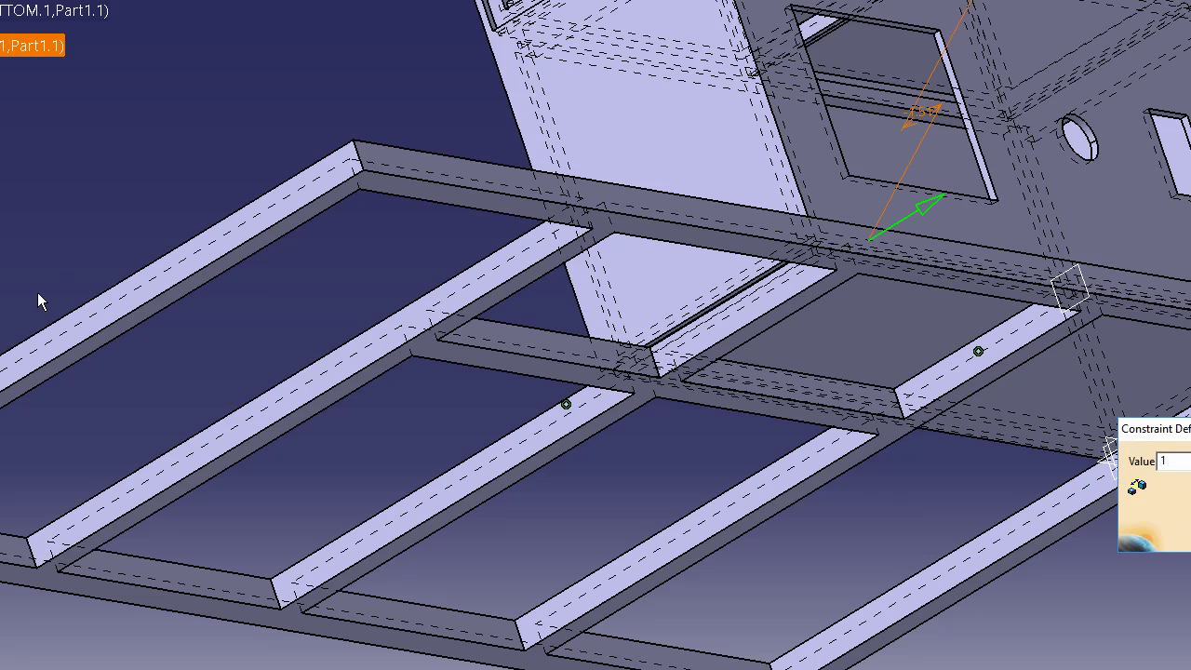
pyautogui.write('.23')
pyautogui.press('BackSpace')
pyautogui.write('5')
pyautogui.press('Return')
pyautogui.hotkey('ctrl', 'u')
pyautogui.moveTo(786, 181); pyautogui.dragTo(744, 242, button='middle')
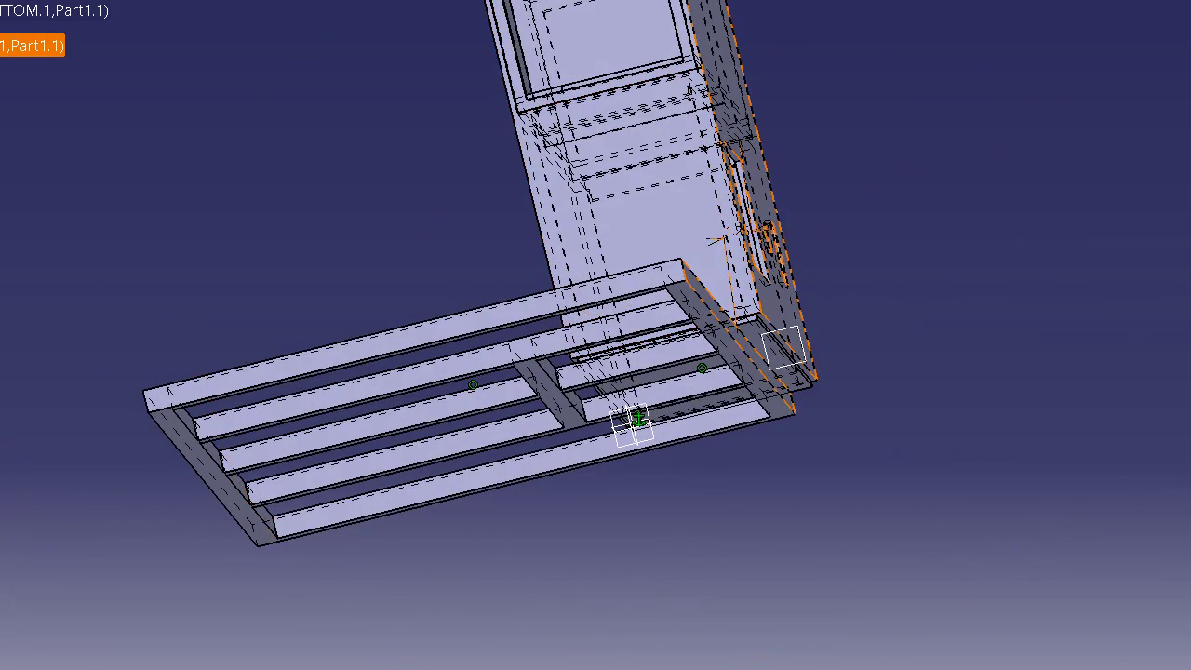
# Try the Opposite orientation on the offset constraint between CAGE_BOTTOM and the box
pyautogui.doubleClick(31, 46)
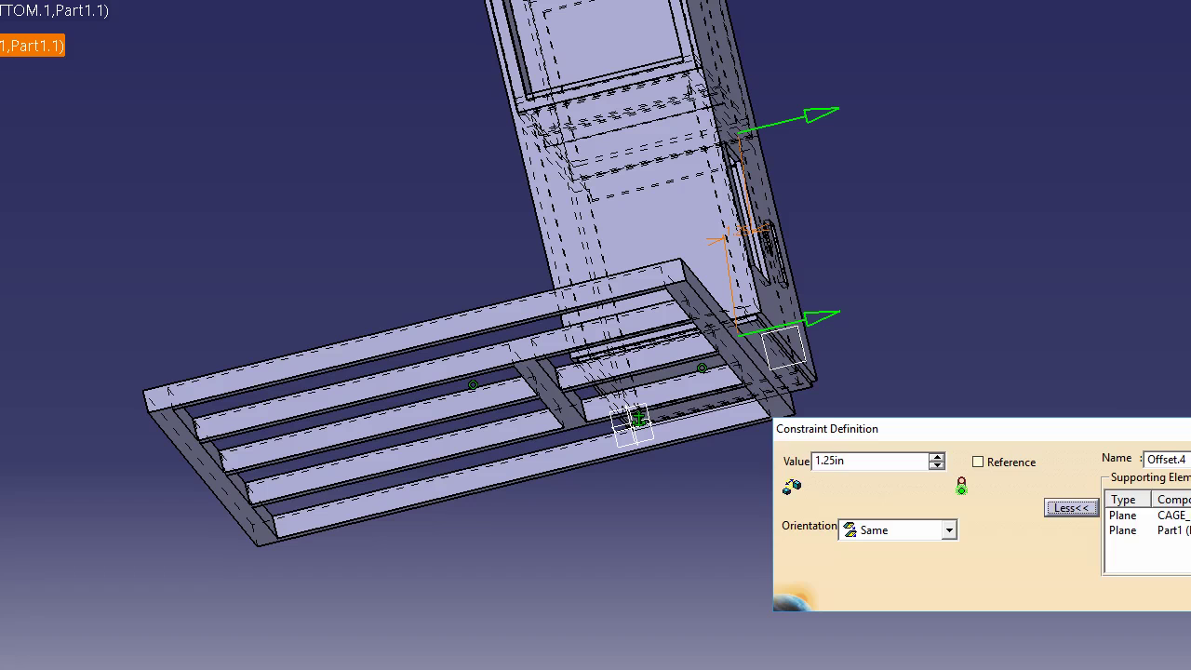
pyautogui.click(948, 529)
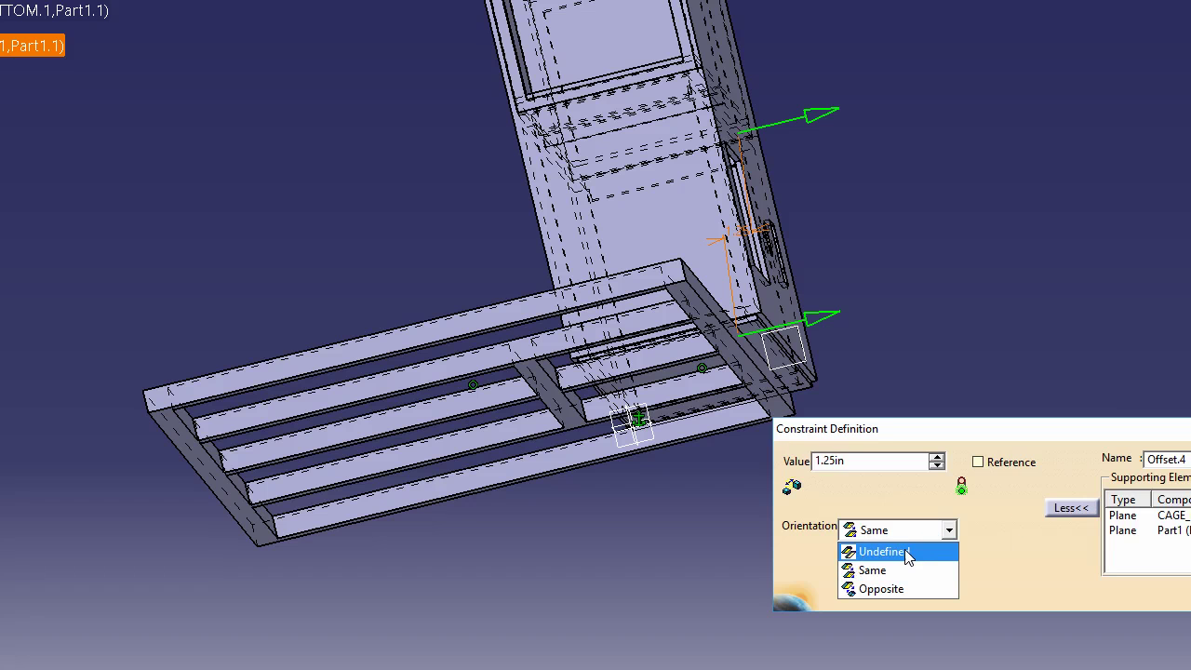
pyautogui.click(904, 587)
pyautogui.press('Return')
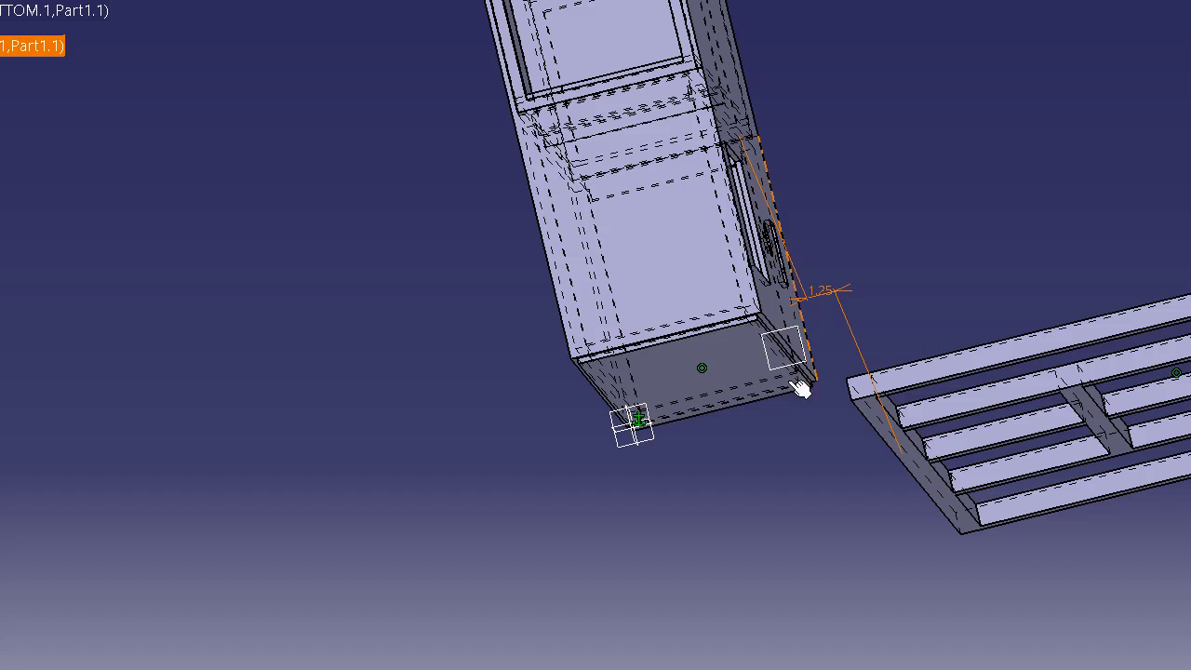
# Reverse the offset constraint's direction and set its value to -1.25 in so the frame projects beyond the box wall
pyautogui.doubleClick(772, 228)
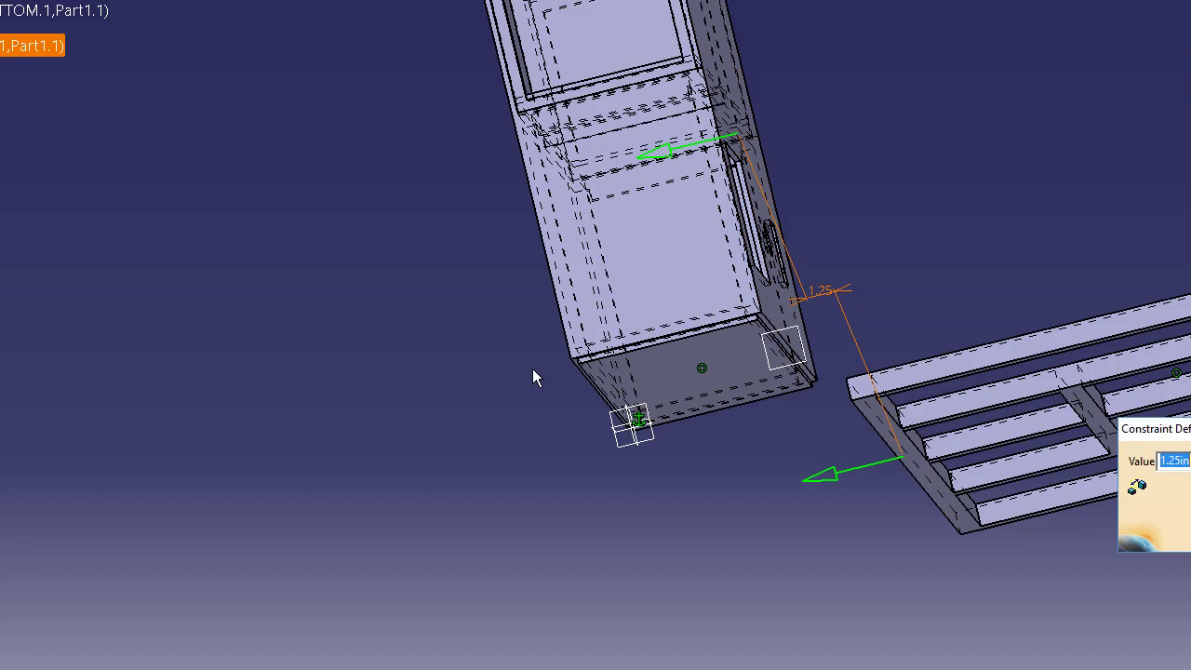
pyautogui.click(823, 476)
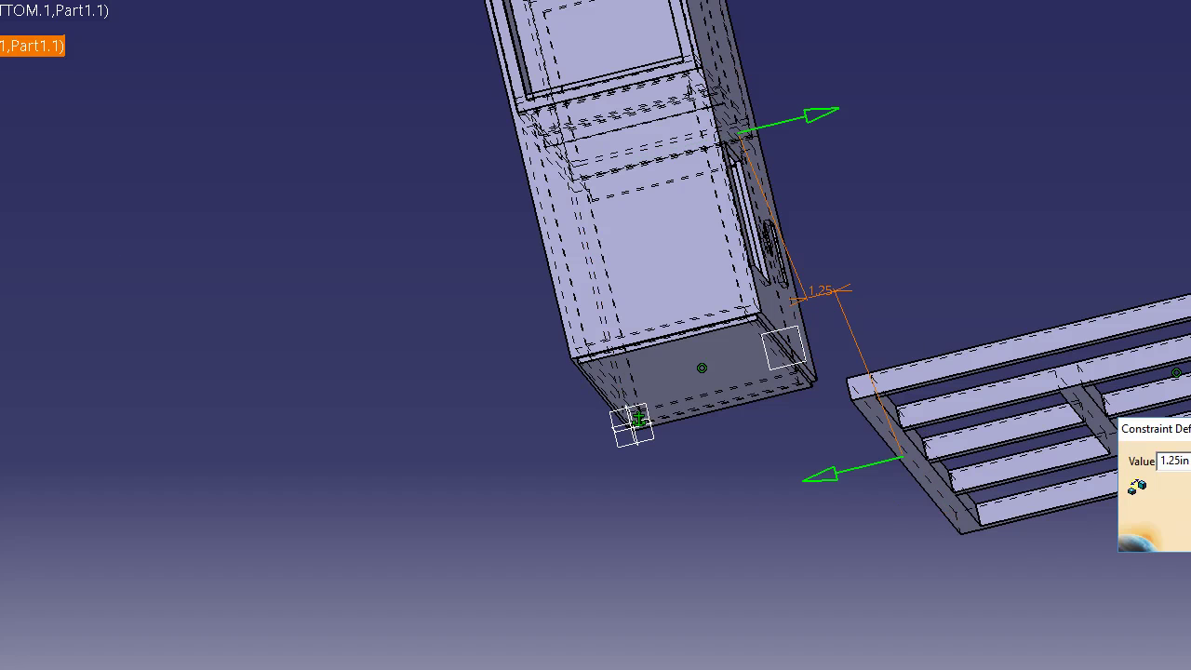
pyautogui.press('Return')
pyautogui.doubleClick(806, 292)
pyautogui.write('-')
pyautogui.press('Return')
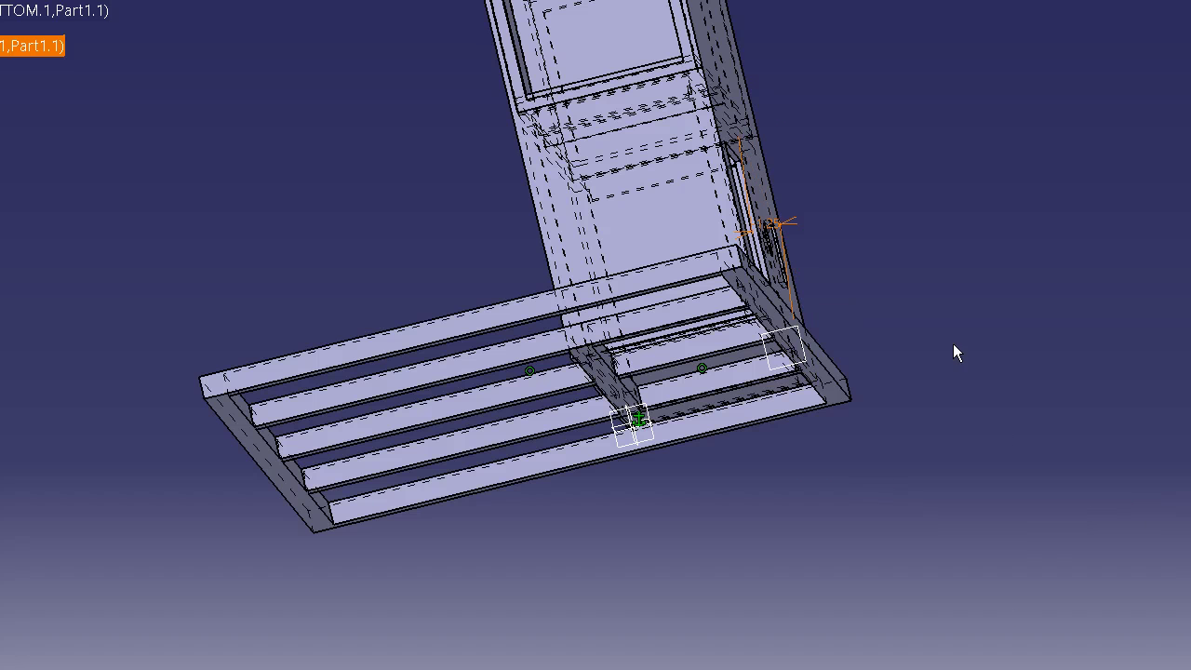
# Add a coincidence constraint between the CAGE_BOTTOM cross member's side face and the box's narrow end face, and update the assembly
pyautogui.moveTo(813, 325); pyautogui.dragTo(613, 500, button='middle')
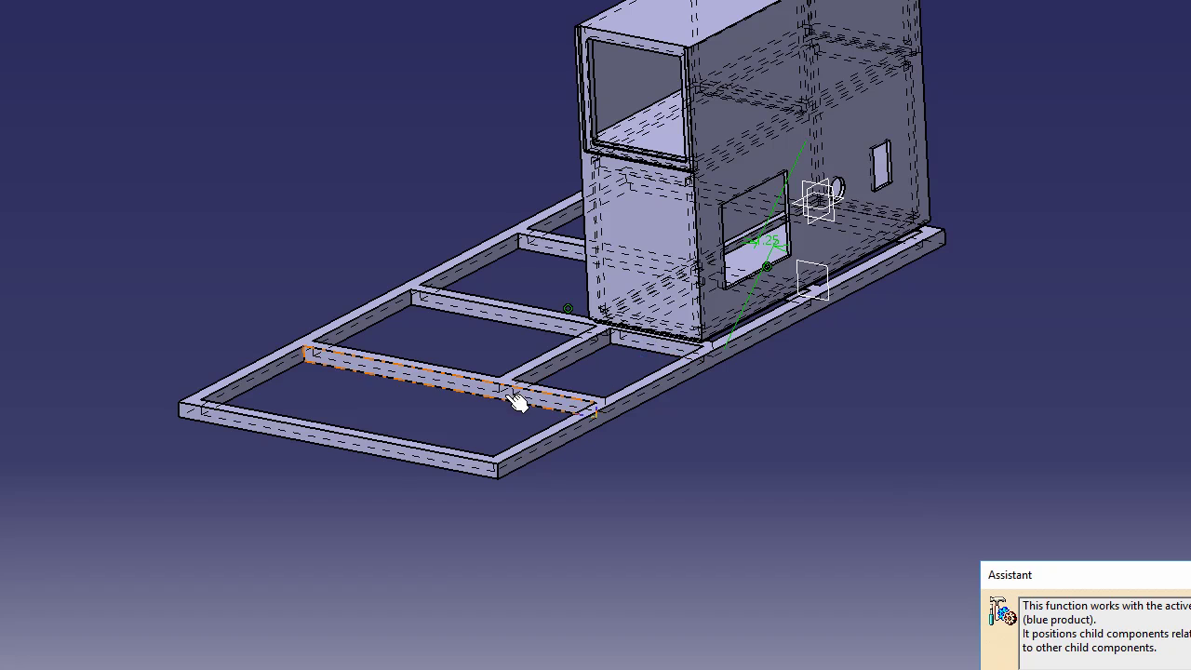
pyautogui.click(639, 232)
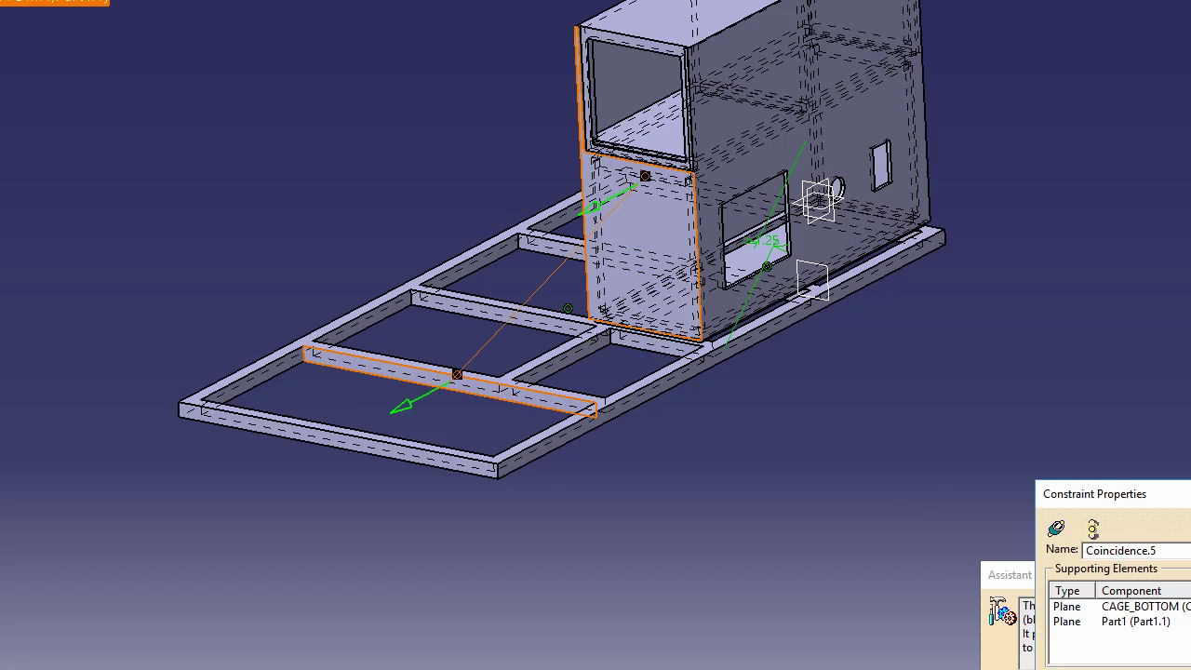
pyautogui.press('Return')
pyautogui.hotkey('ctrl', 'u')
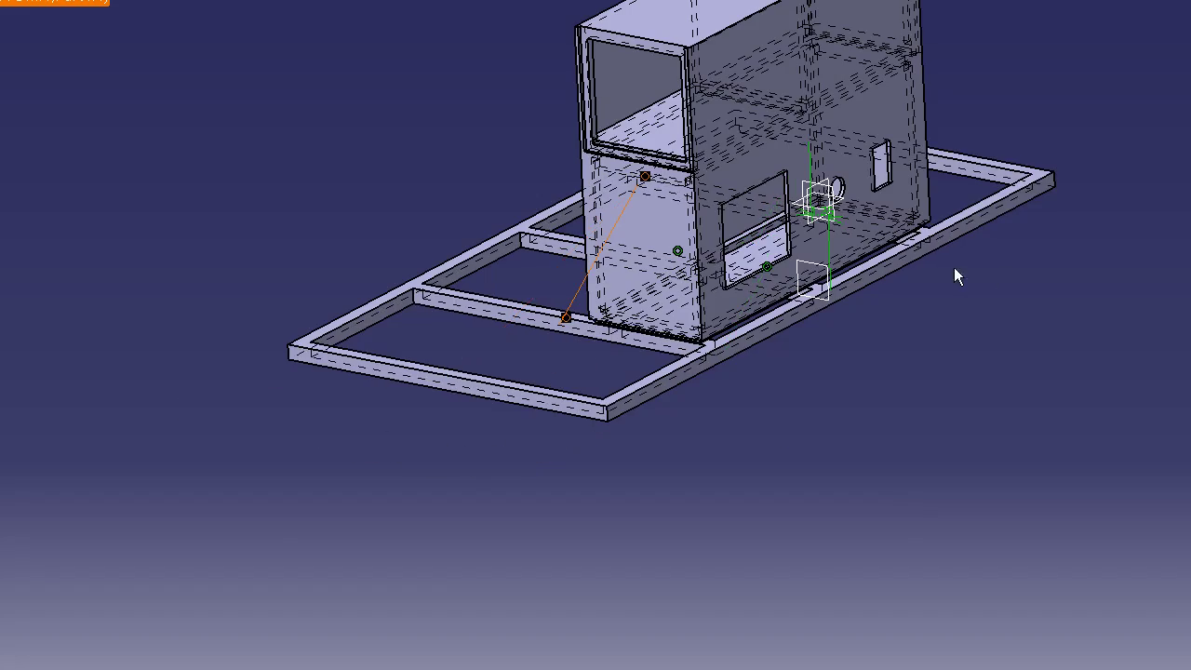
# Insert the CAGE_BACK part from the aviary folder into the Product1 assembly as an existing component
pyautogui.moveTo(860, 274); pyautogui.dragTo(683, 431, button='middle')
pyautogui.moveTo(776, 401); pyautogui.dragTo(776, 437, button='middle')
pyautogui.scroll(3, 48, 140)
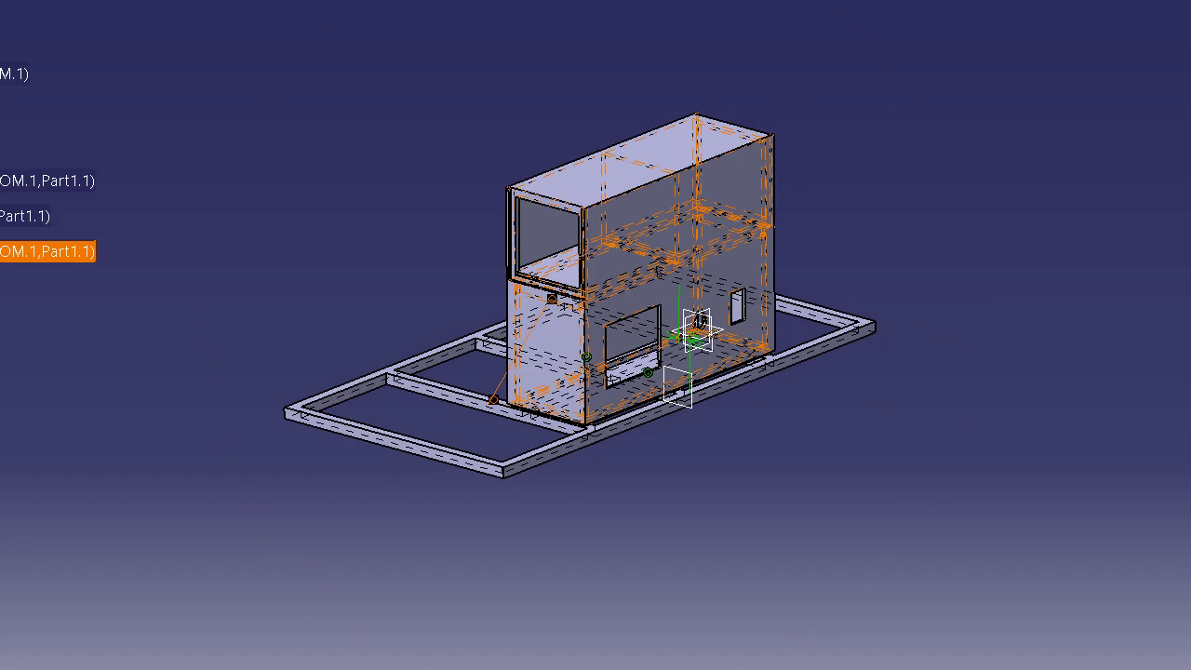
pyautogui.click(2, 2)
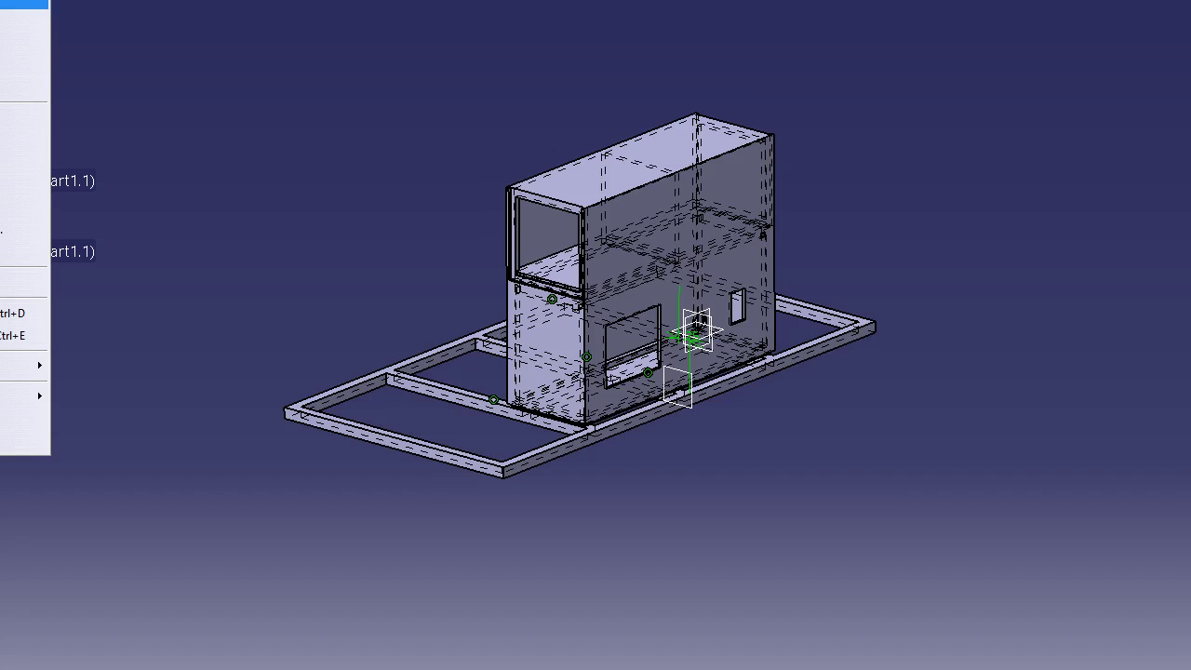
pyautogui.click(24, 208)
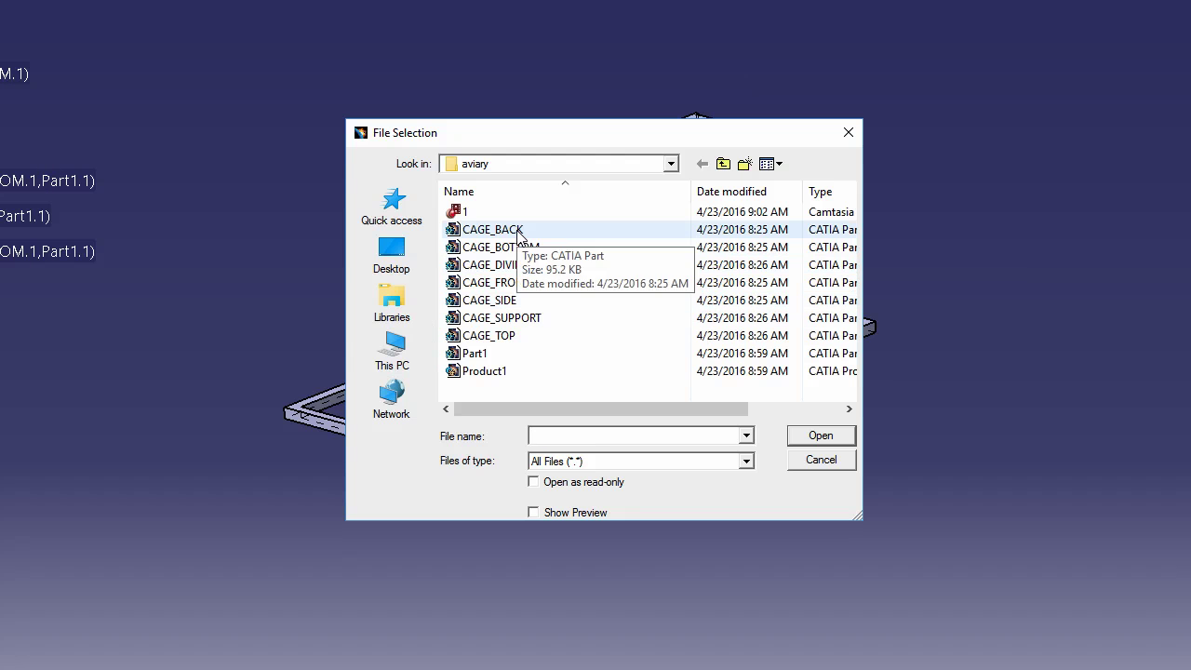
pyautogui.doubleClick(517, 230)
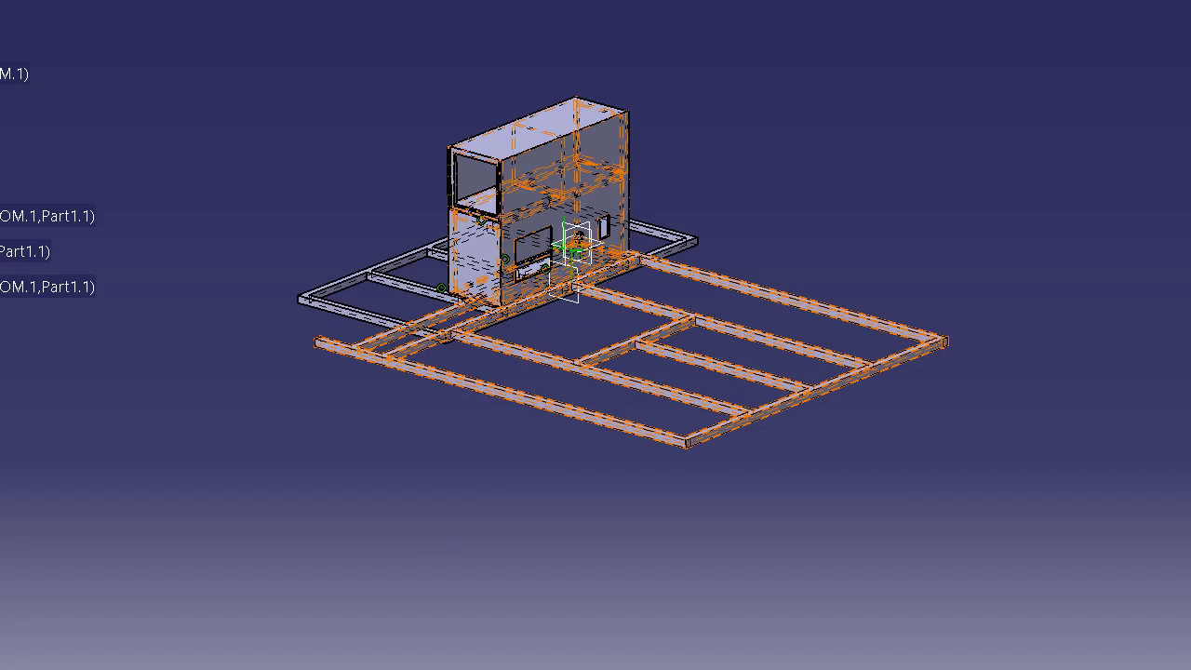
# Rotate the CAGE_BACK frame upright with the compass and raise it to about the height of the box
pyautogui.moveTo(1181, 84); pyautogui.dragTo(649, 348)
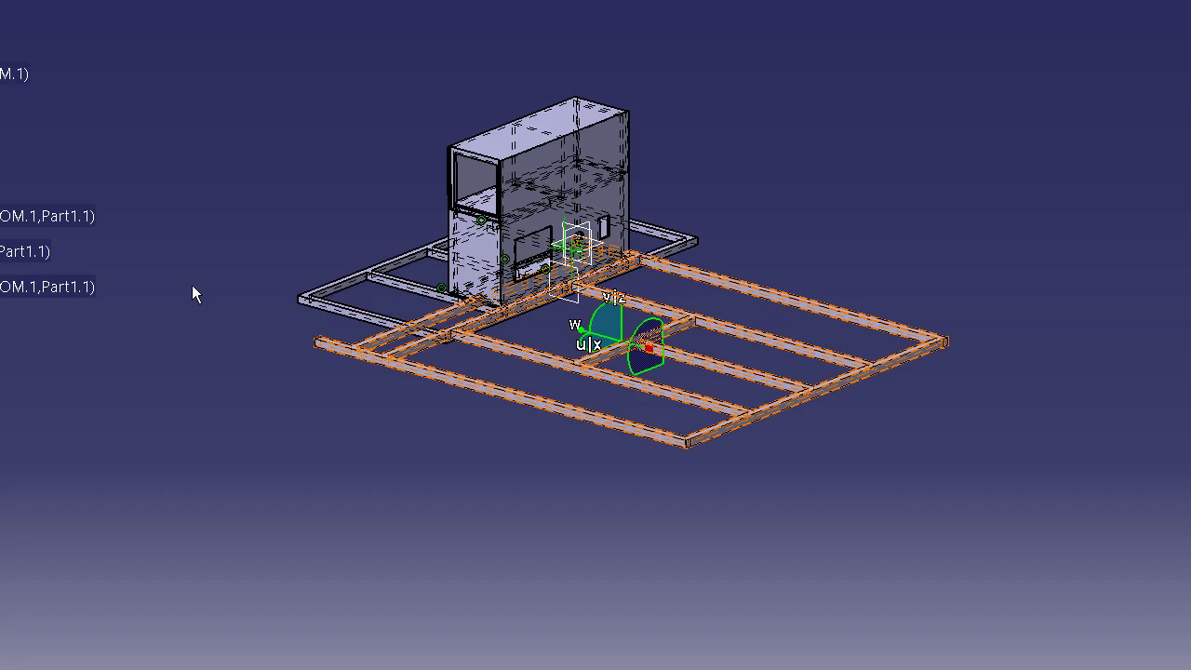
pyautogui.moveTo(598, 311); pyautogui.dragTo(610, 485)
pyautogui.moveTo(672, 373); pyautogui.dragTo(657, 395, button='middle')
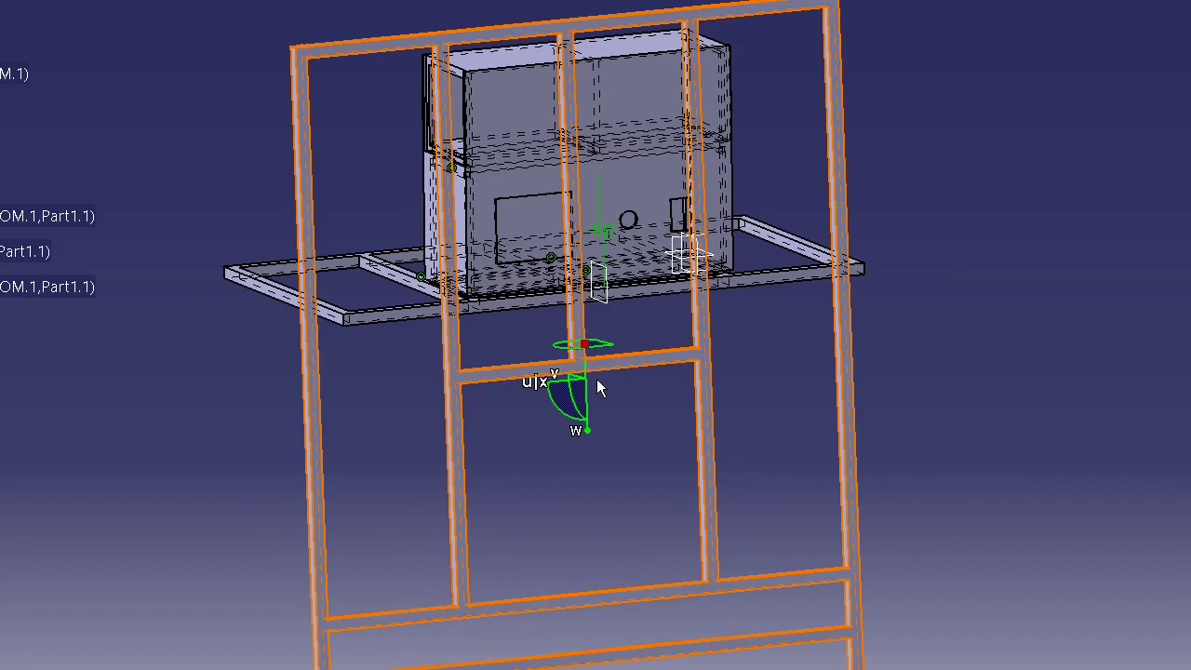
pyautogui.moveTo(589, 395); pyautogui.dragTo(603, 147)
# Slide the upright CAGE_BACK frame sideways into line with the box and detach the compass
pyautogui.moveTo(474, 190); pyautogui.dragTo(741, 292, button='middle')
pyautogui.moveTo(778, 263); pyautogui.dragTo(655, 274)
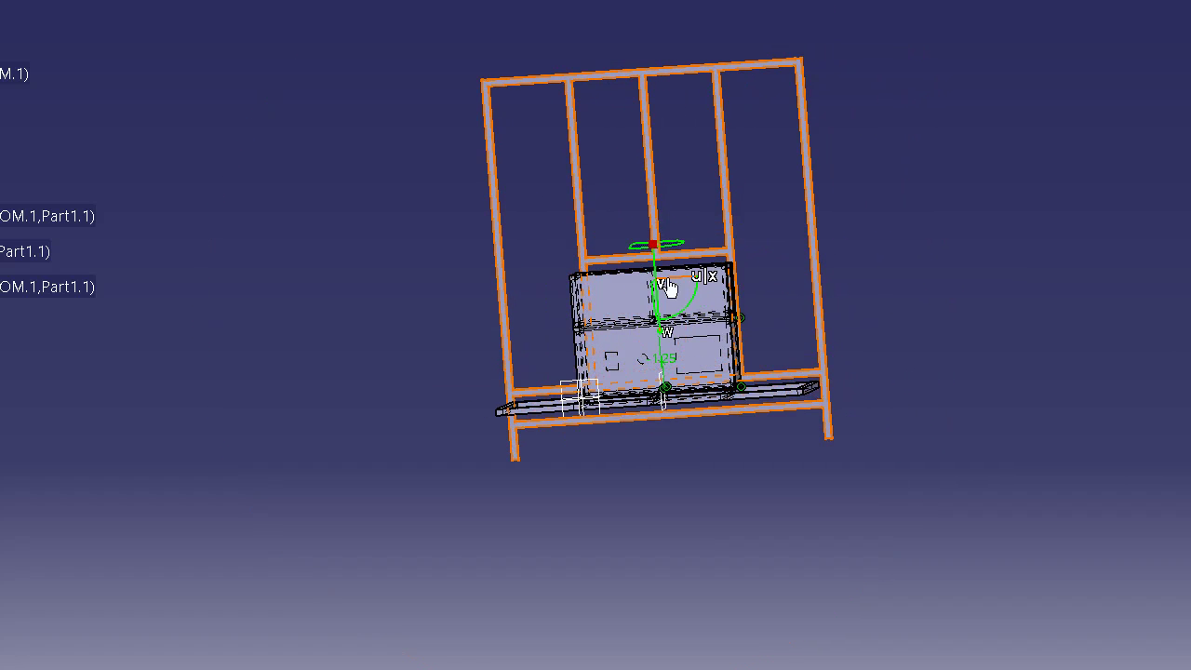
pyautogui.moveTo(655, 273); pyautogui.dragTo(854, 402, button='middle')
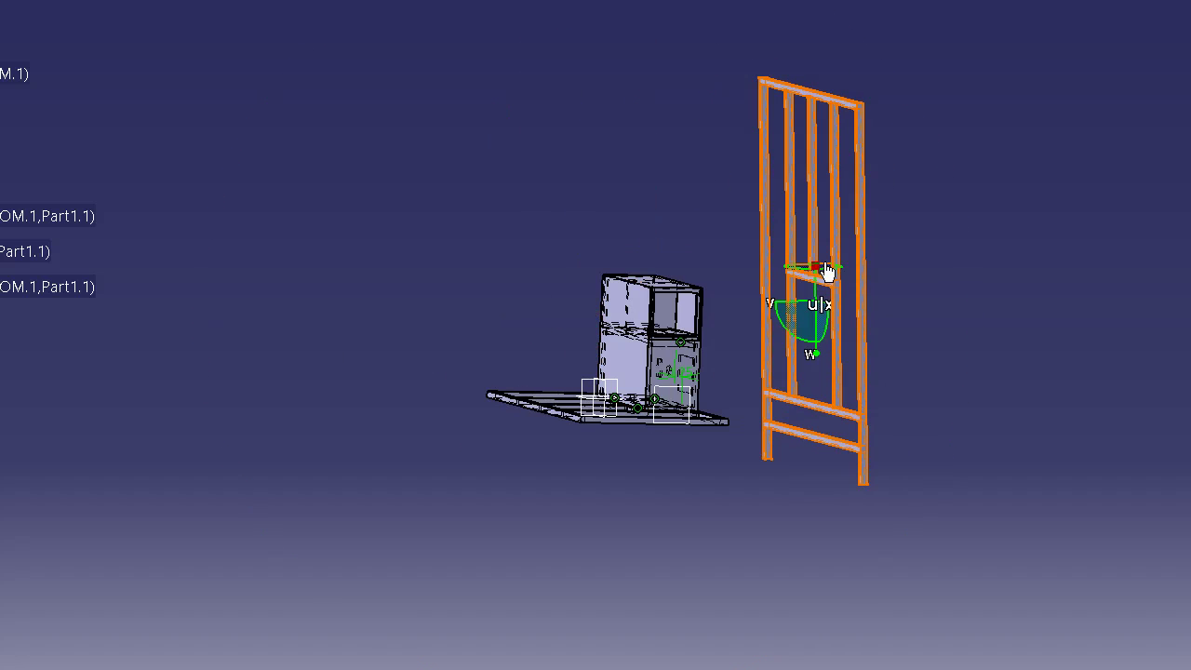
pyautogui.moveTo(814, 268); pyautogui.dragTo(963, 292)
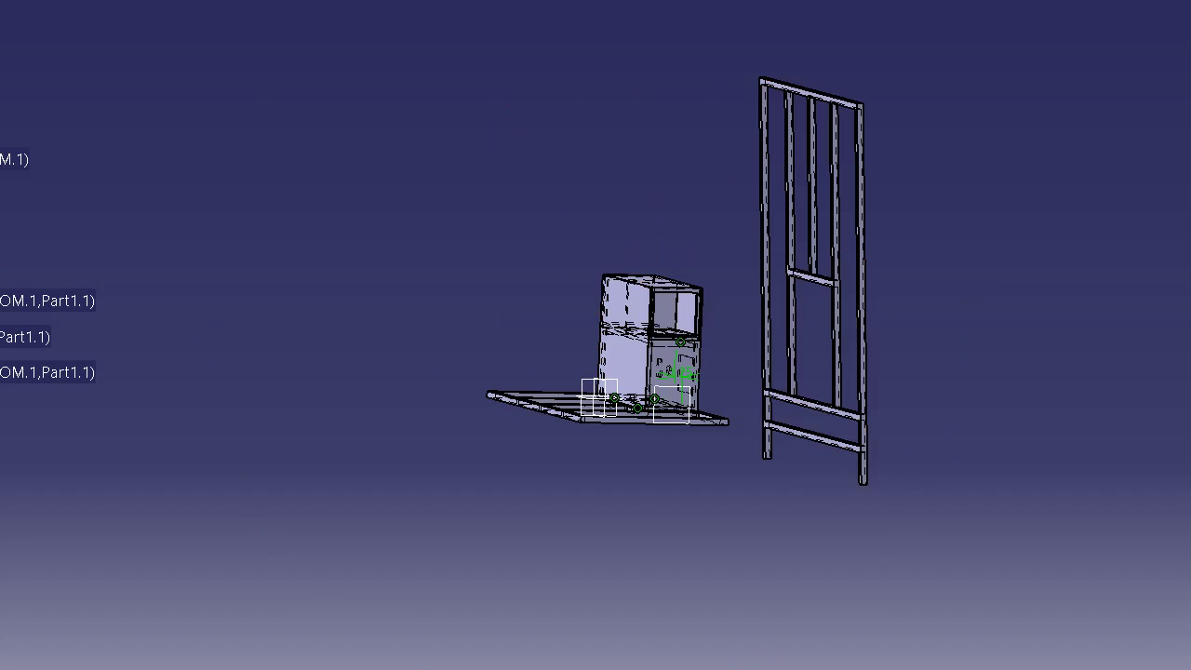
# Add a coincidence constraint between the broad flat face of CAGE_BACK and the box wall with the cutouts, and update the assembly
pyautogui.moveTo(869, 308); pyautogui.dragTo(763, 200, button='middle')
pyautogui.moveTo(906, 234); pyautogui.dragTo(591, 438, button='middle')
pyautogui.click(572, 362)
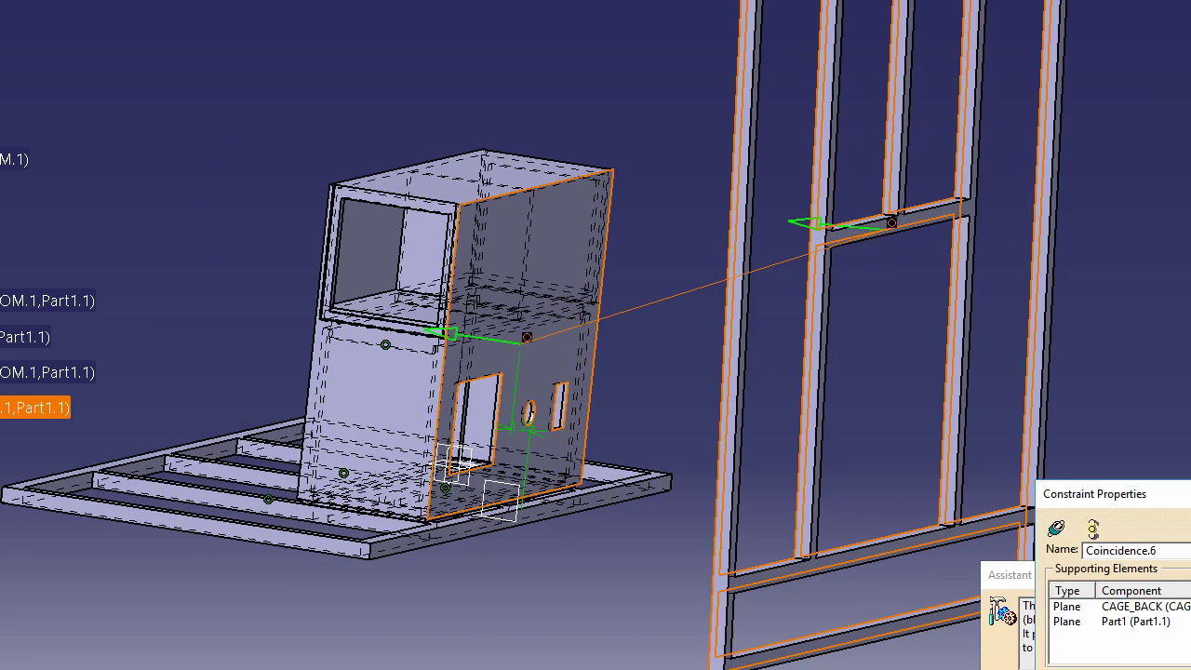
pyautogui.press('Return')
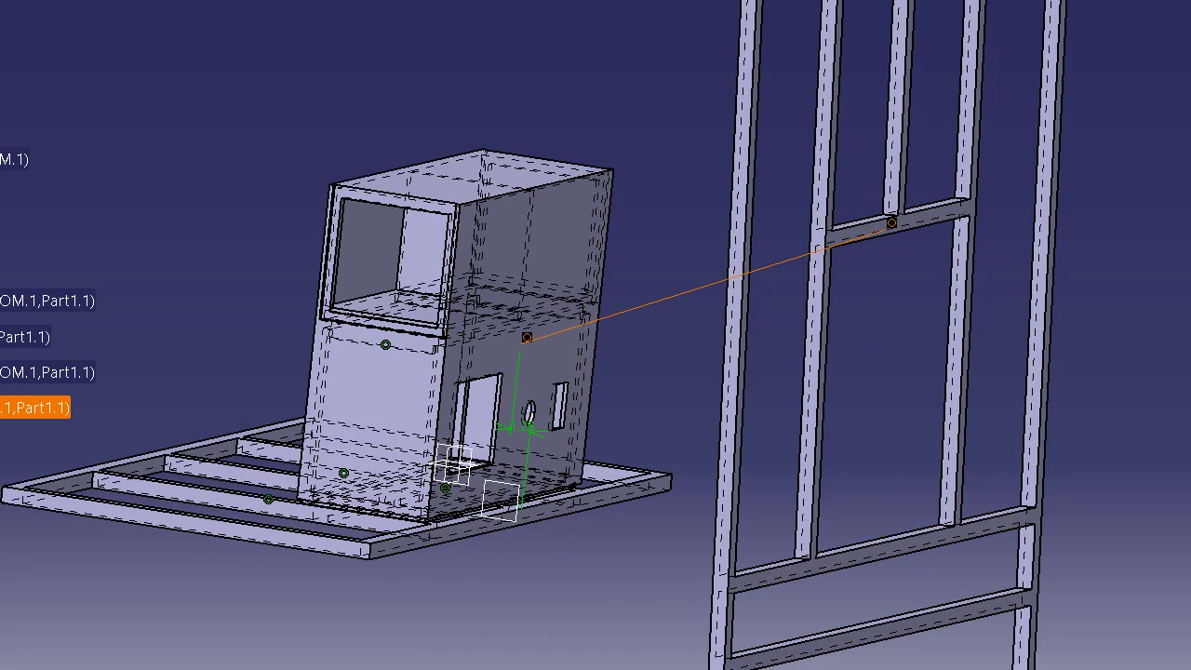
pyautogui.hotkey('ctrl', 'u')
# Add a coincidence constraint between the narrow side face of a CAGE_BACK upright and the side face of the matching CAGE_BOTTOM cross member
pyautogui.moveTo(605, 358); pyautogui.dragTo(604, 292, button='middle')
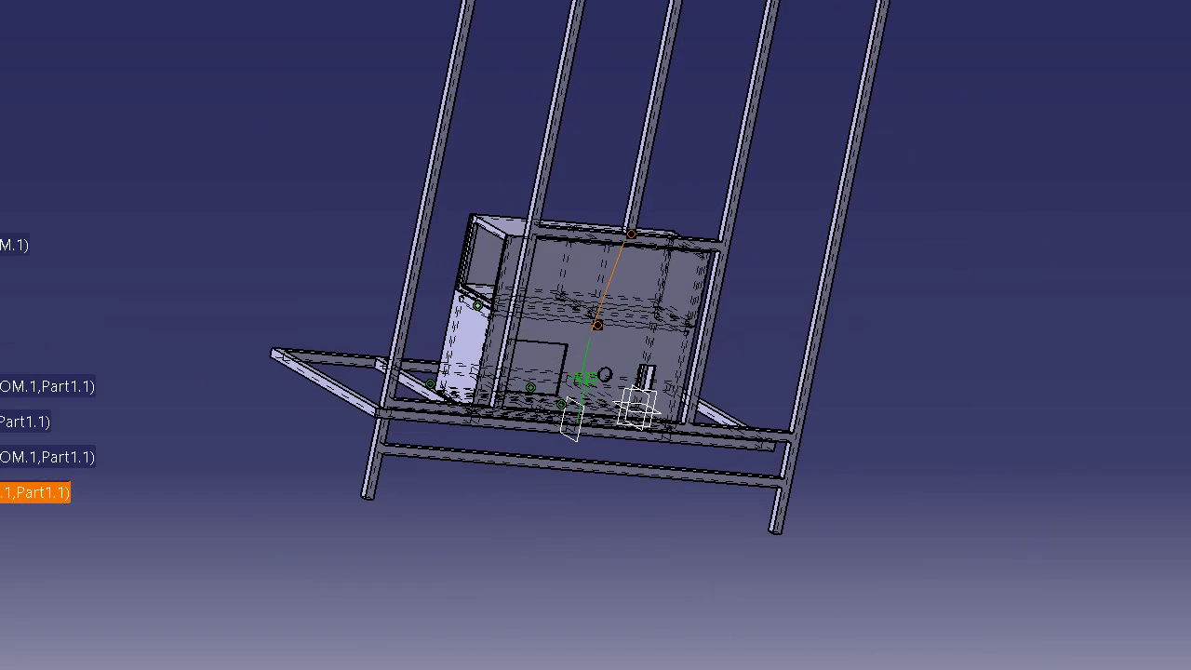
pyautogui.moveTo(704, 383); pyautogui.dragTo(634, 245, button='middle')
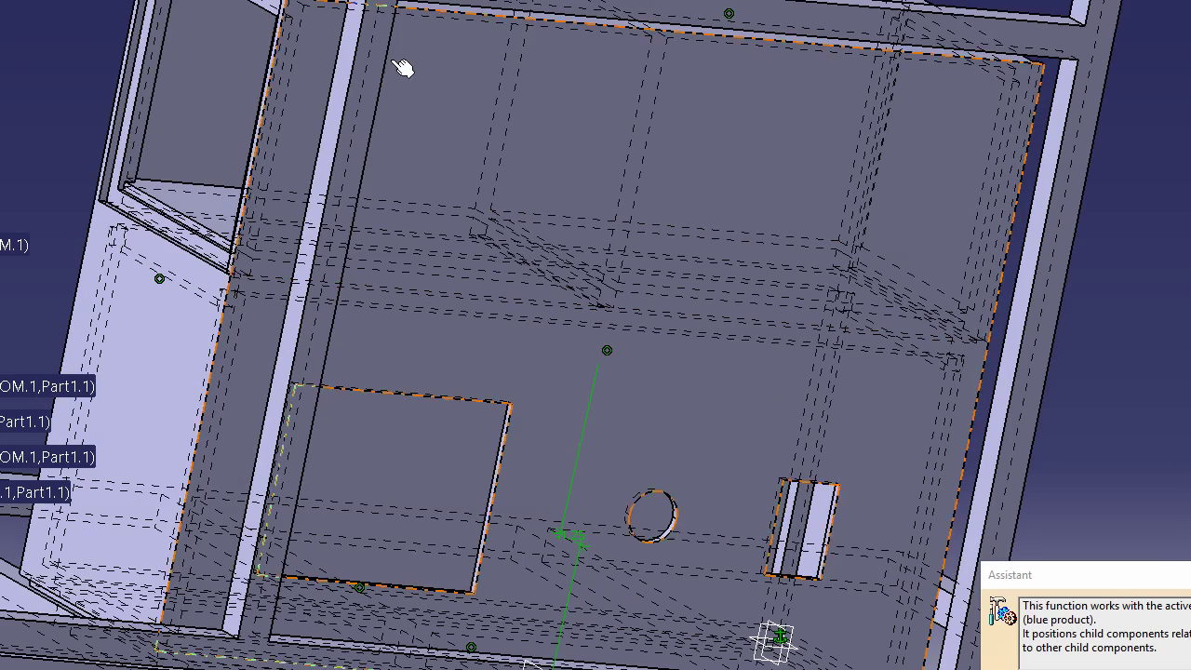
pyautogui.moveTo(221, 437); pyautogui.dragTo(372, 257, button='middle')
pyautogui.click(187, 427)
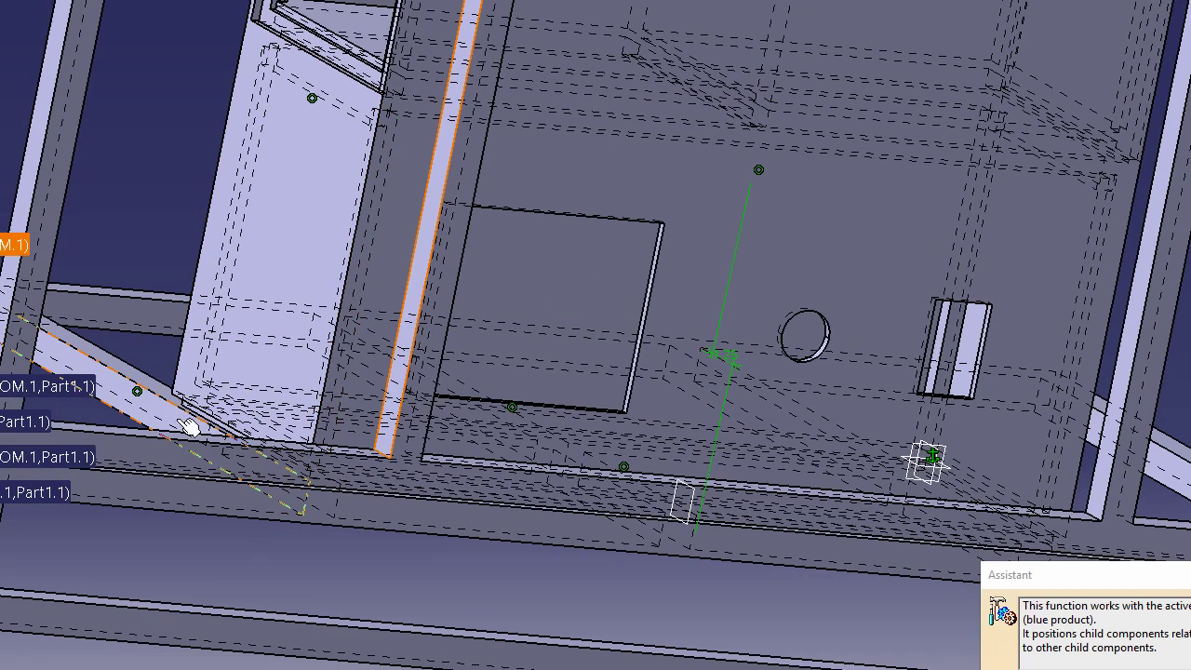
pyautogui.press('Return')
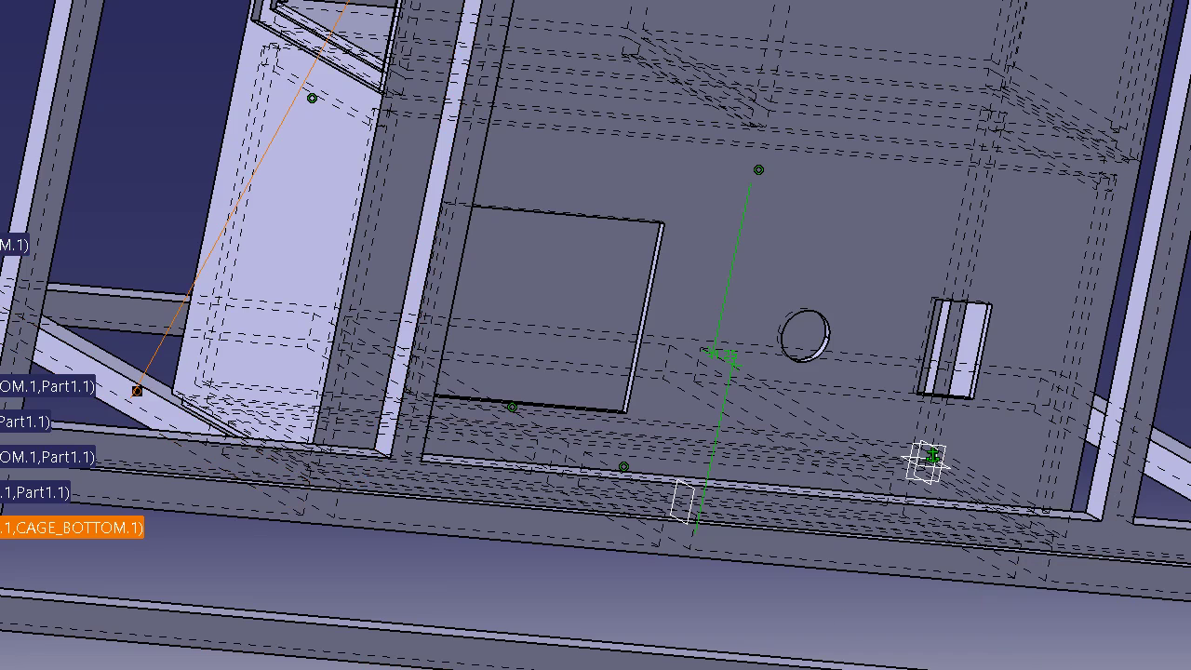
pyautogui.moveTo(724, 368); pyautogui.dragTo(938, 443, button='middle')
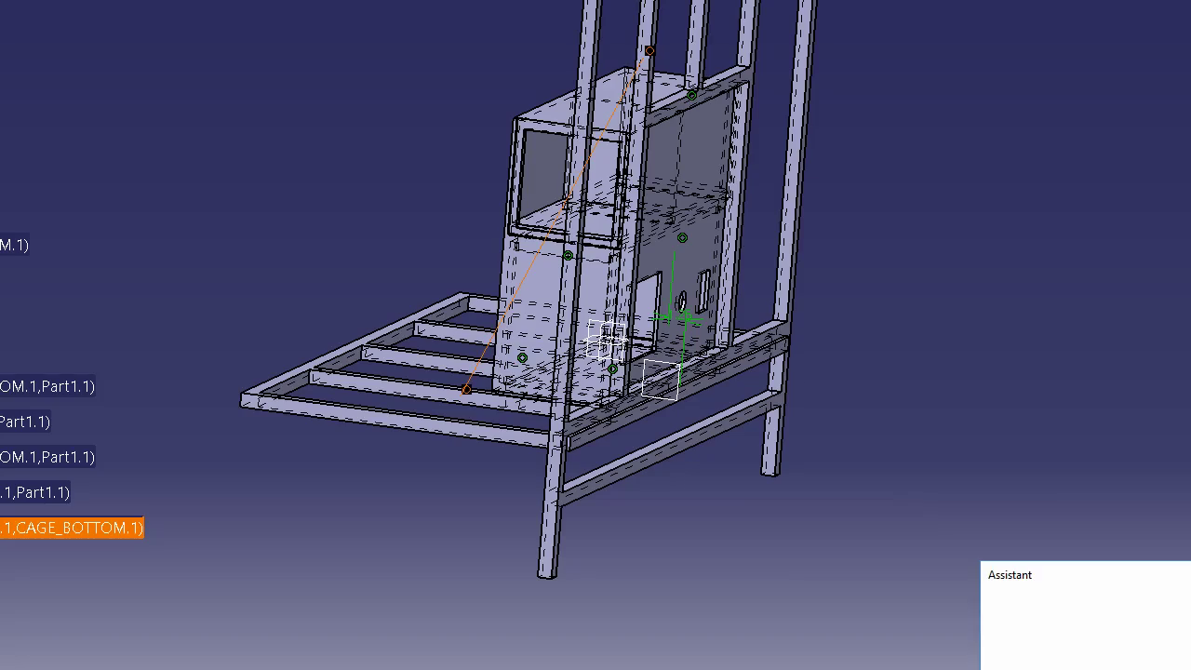
# Add a coincidence constraint between the top face of CAGE_BACK's lower cross member and the top face of CAGE_BOTTOM
pyautogui.moveTo(774, 497); pyautogui.dragTo(742, 331, button='middle')
pyautogui.click(576, 584)
pyautogui.moveTo(592, 586); pyautogui.dragTo(742, 348, button='middle')
pyautogui.moveTo(569, 402); pyautogui.dragTo(577, 370, button='middle')
pyautogui.click(580, 464)
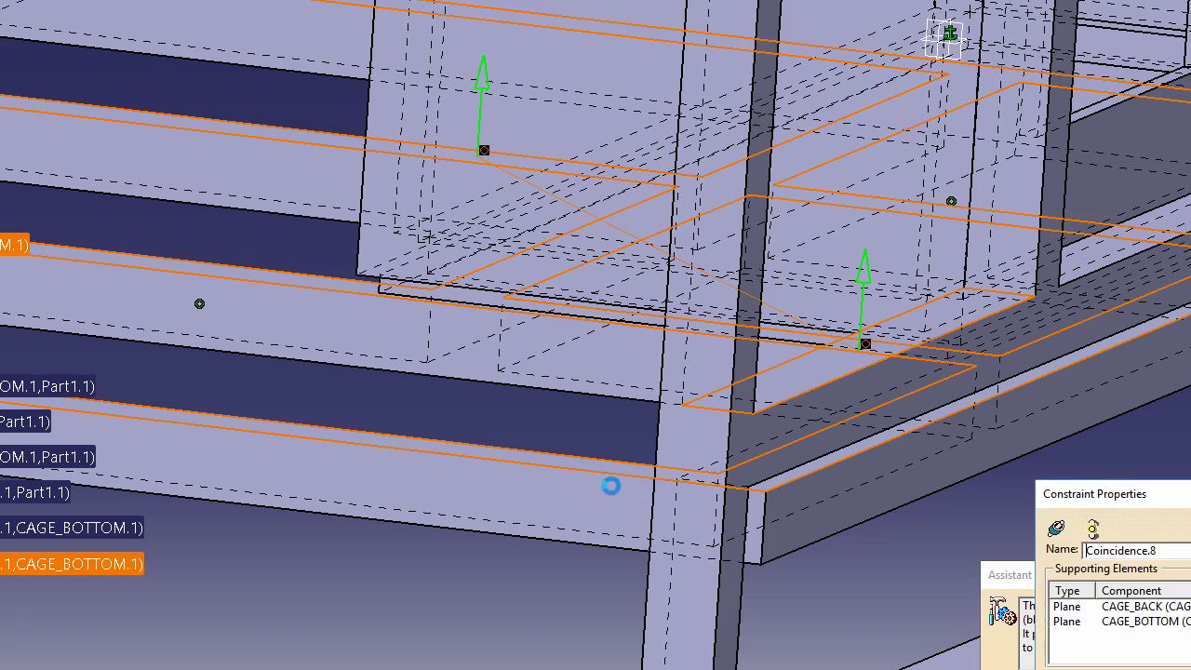
pyautogui.press('Return')
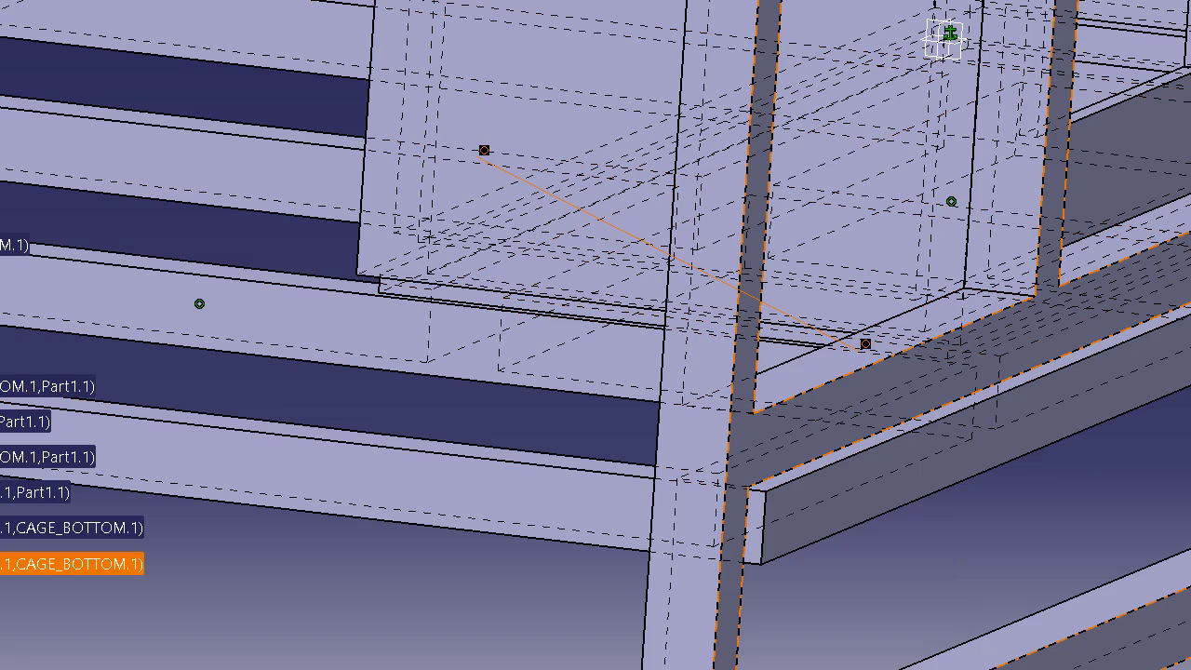
pyautogui.moveTo(776, 494); pyautogui.dragTo(667, 556, button='middle')
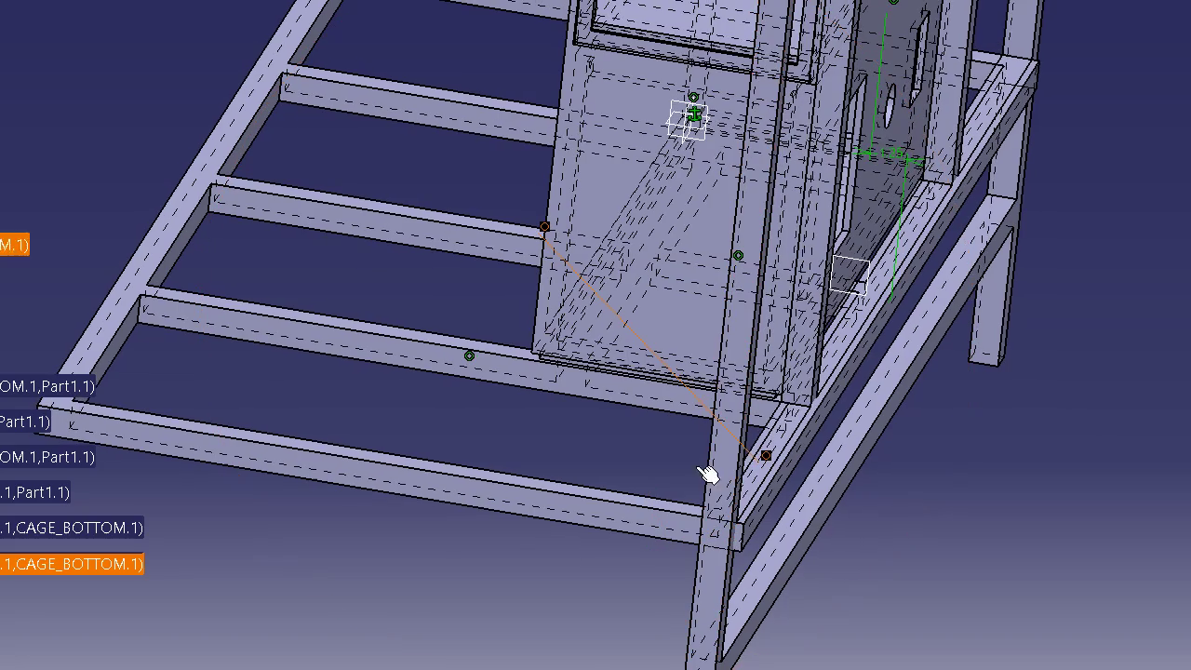
# Edit the 1.25 in offset constraint on the box so CAGE_BOTTOM shifts away from CAGE_BACK, and update the assembly
pyautogui.moveTo(786, 319); pyautogui.dragTo(811, 173, button='middle')
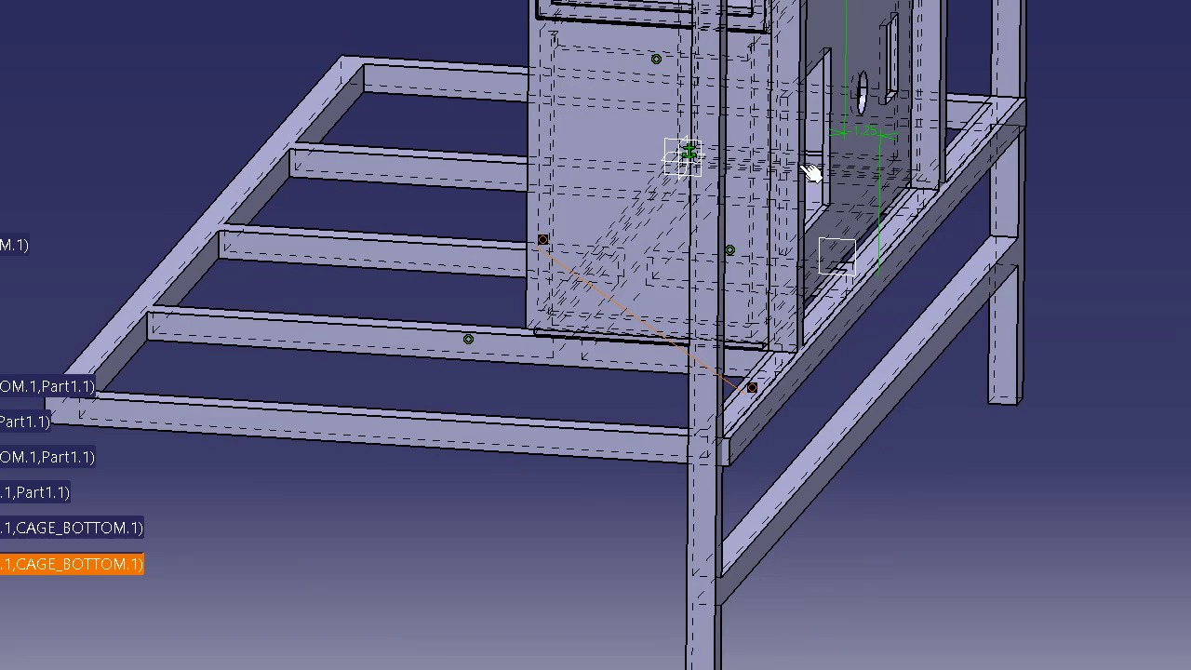
pyautogui.doubleClick(865, 127)
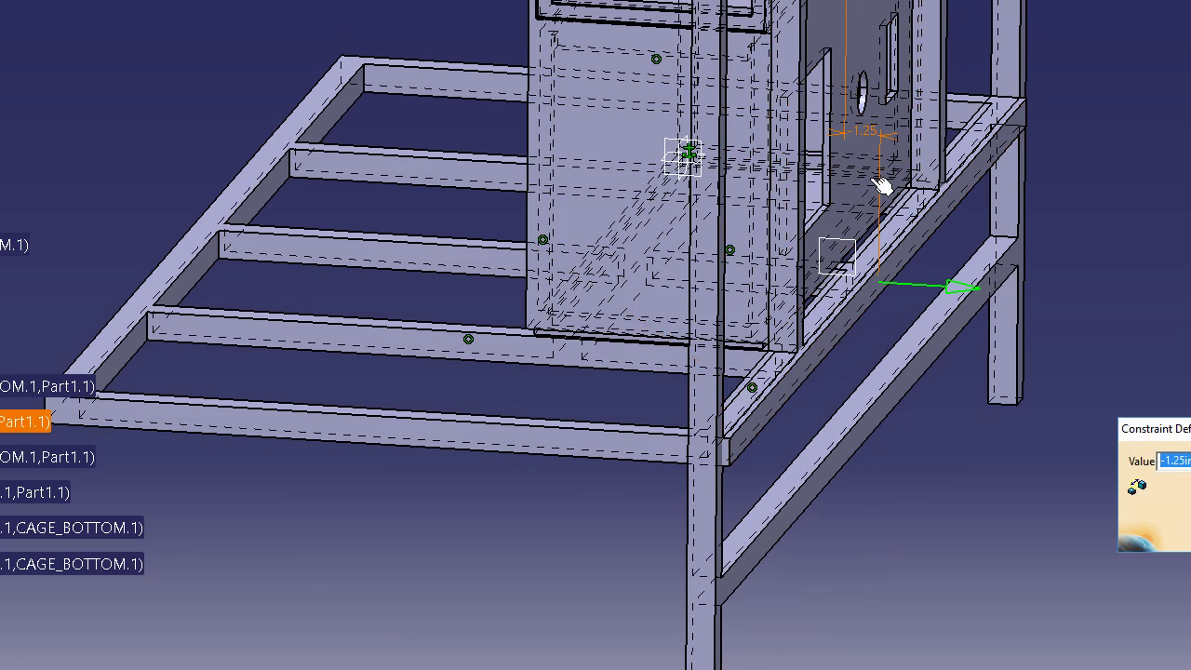
pyautogui.press('Return')
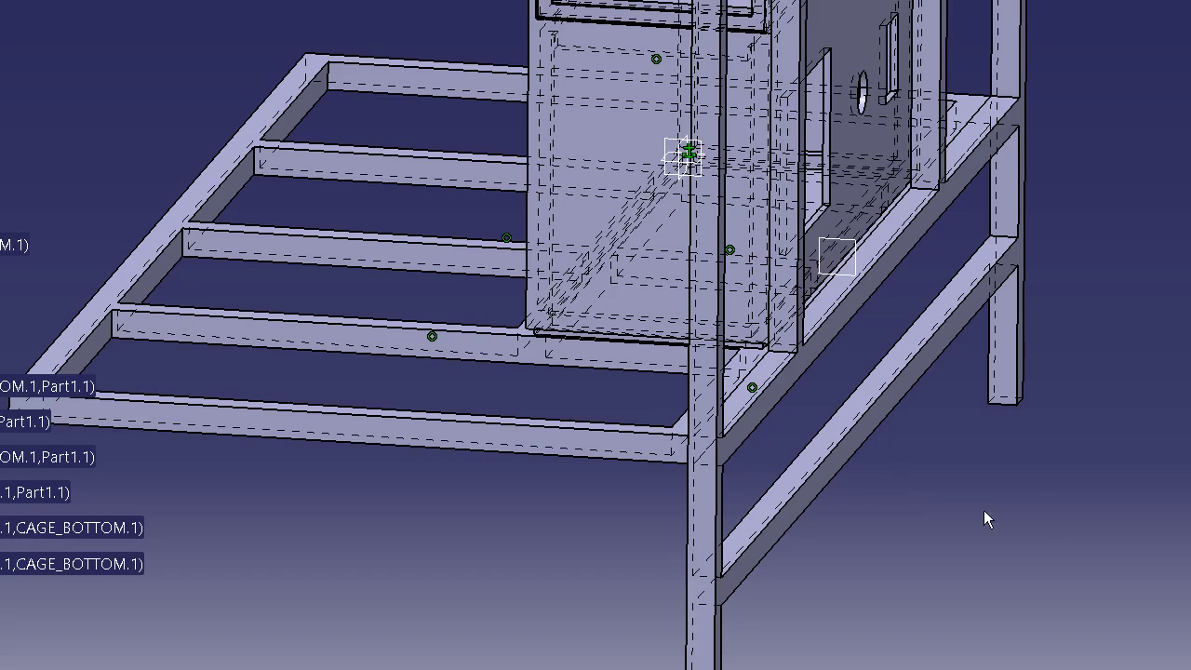
pyautogui.moveTo(798, 328); pyautogui.dragTo(697, 395, button='middle')
pyautogui.scroll(-1, 763, 447)
pyautogui.moveTo(616, 285); pyautogui.dragTo(679, 414, button='middle')
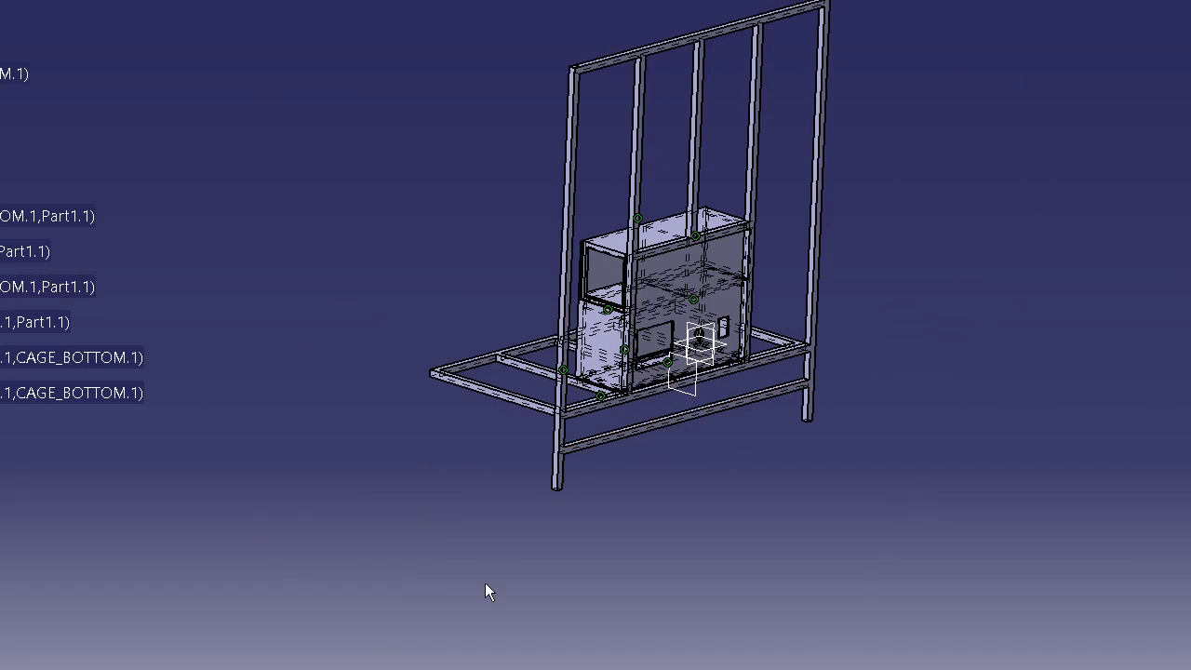
# Switch the display style to shading with edges, without hidden edges
pyautogui.click(487, 669)
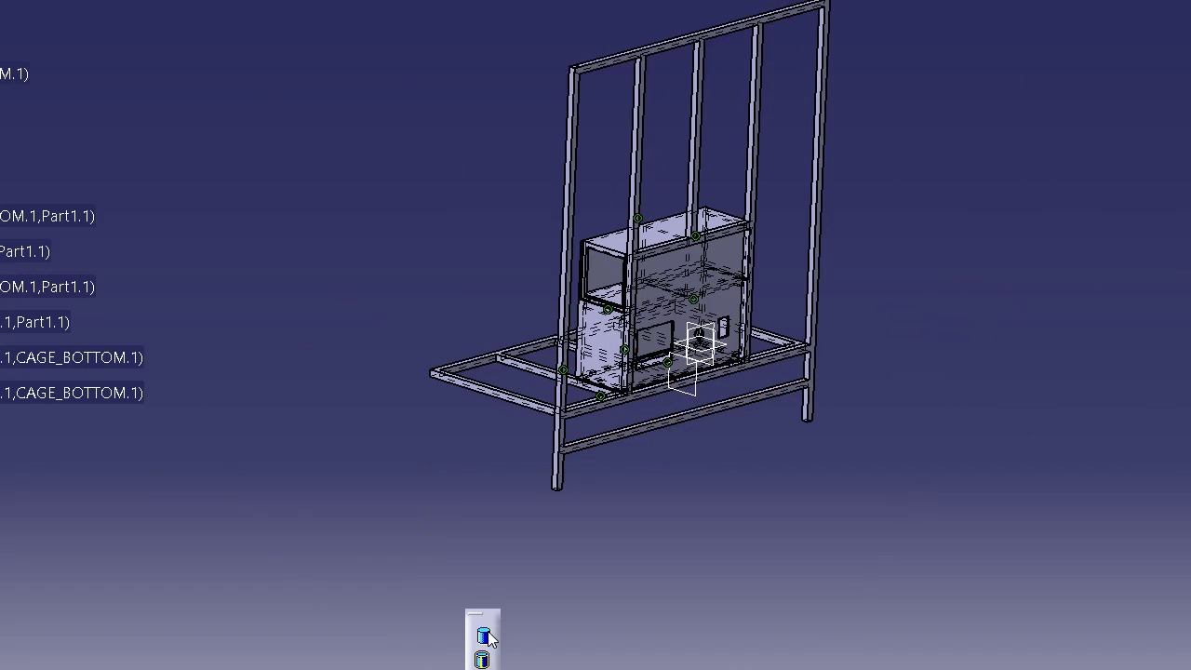
pyautogui.click(483, 660)
pyautogui.moveTo(656, 471); pyautogui.dragTo(474, 394, button='middle')
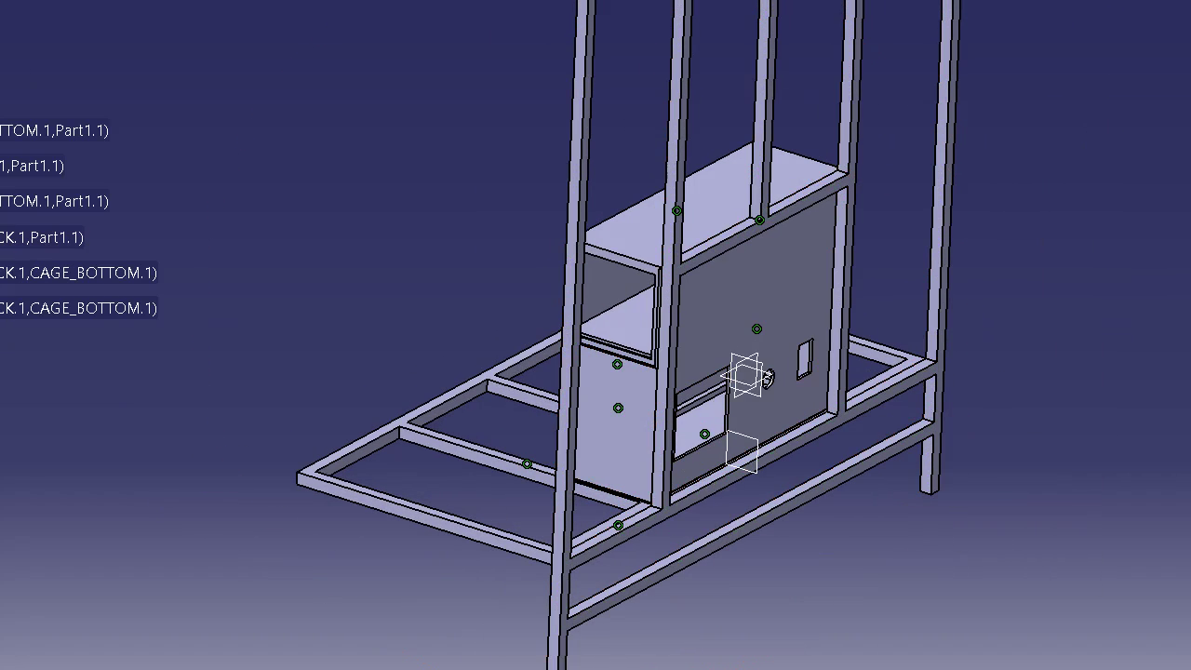
# Hide the reference planes and the constraint symbols shown around the box
pyautogui.scroll(1, 79, 220)
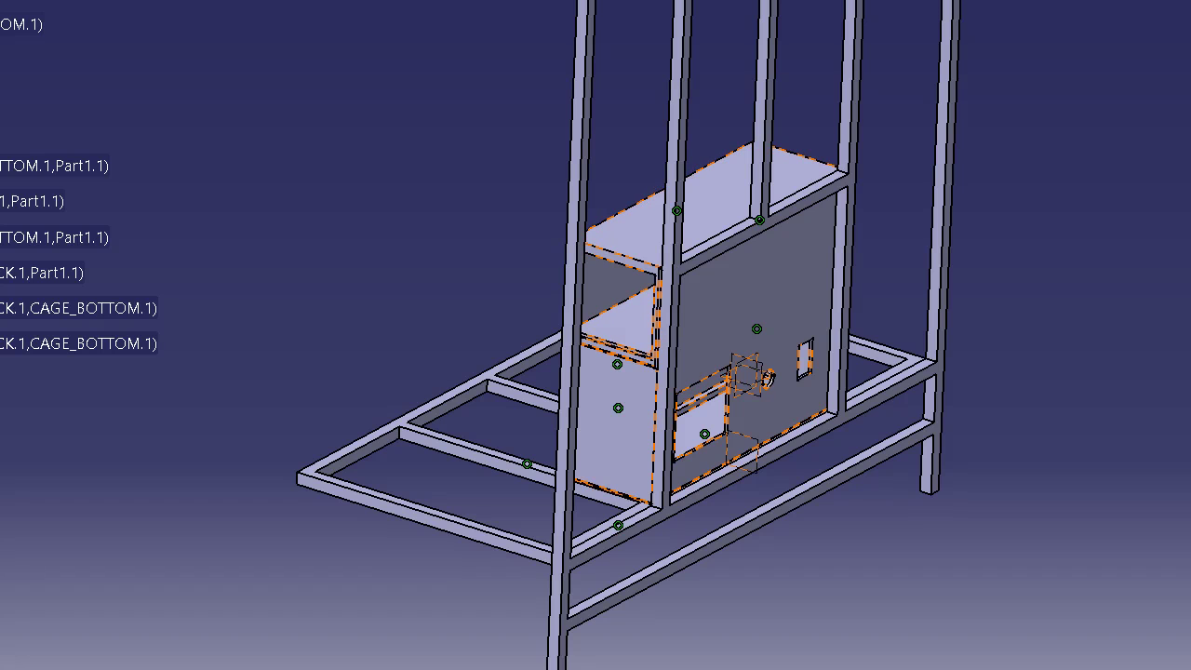
pyautogui.doubleClick(716, 316)
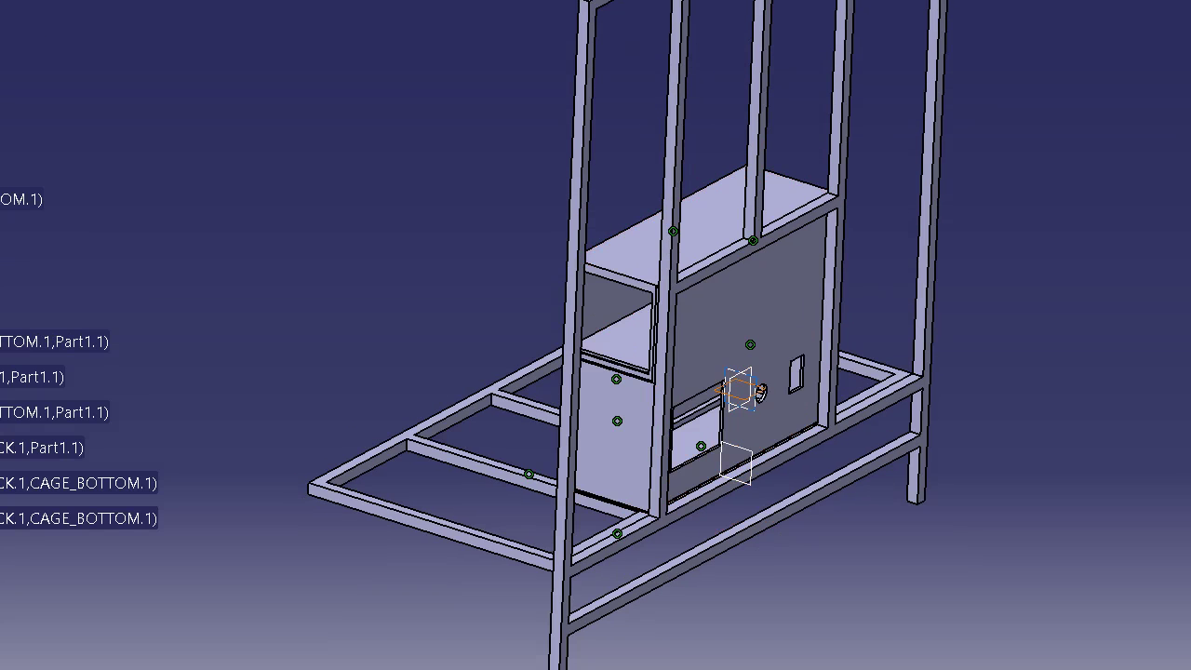
pyautogui.rightClick(2, 132)
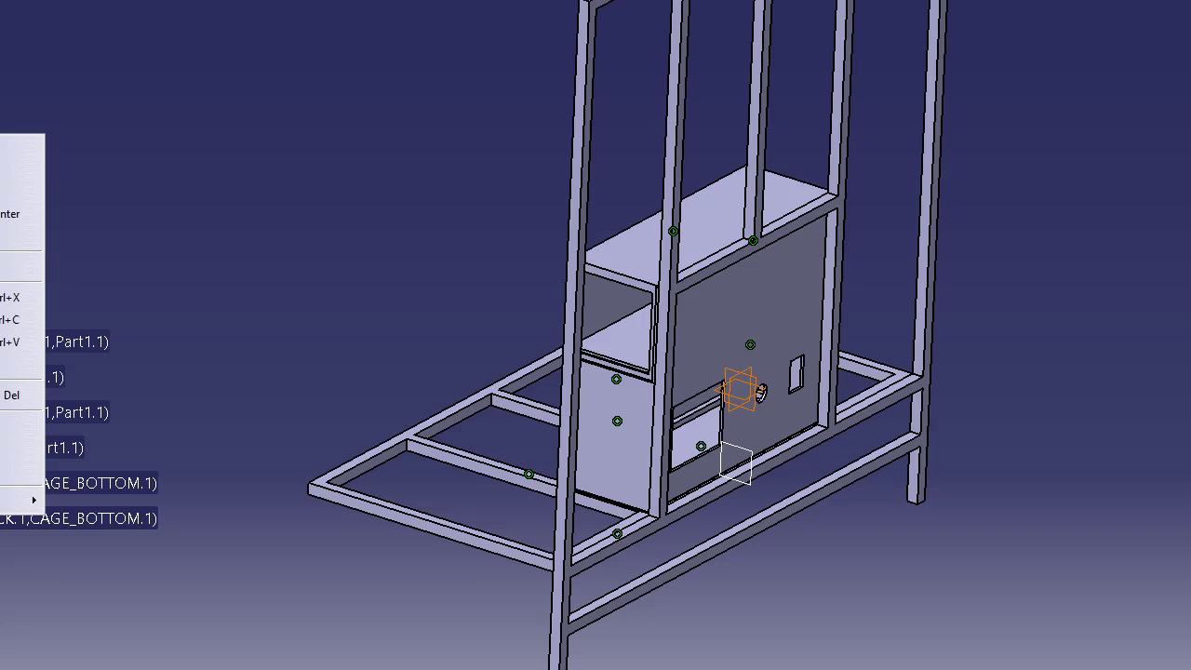
pyautogui.click(11, 192)
pyautogui.press('F3')
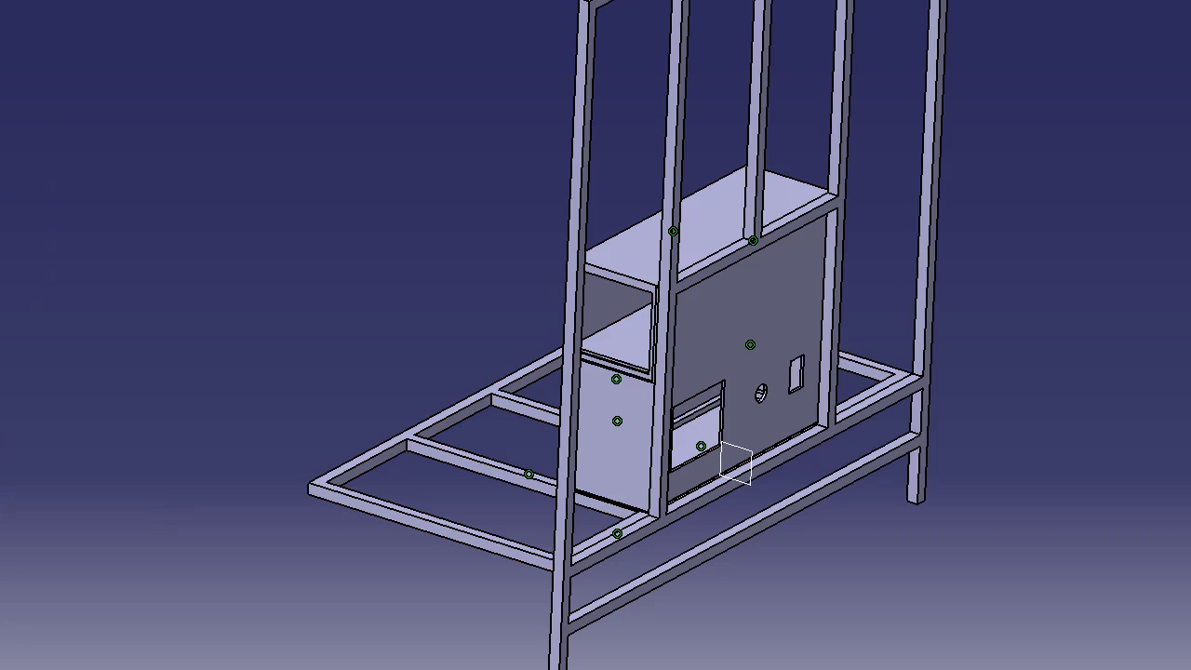
pyautogui.rightClick(1, 227)
pyautogui.click(11, 286)
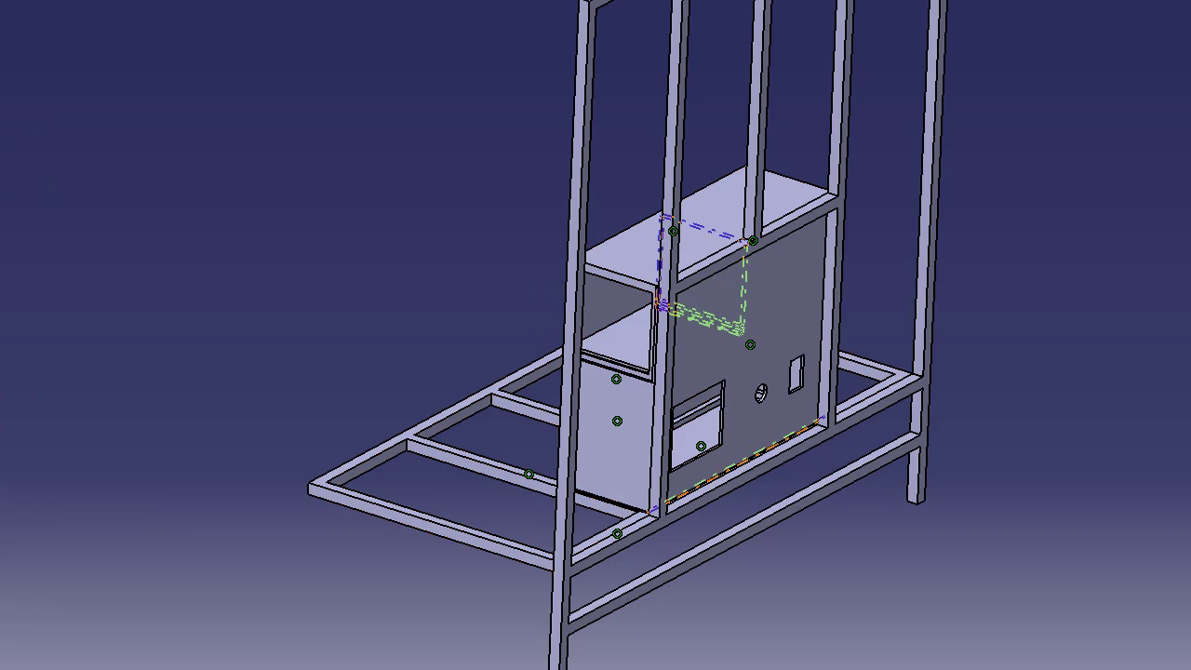
pyautogui.moveTo(595, 334)
pyautogui.mouseDown(button='middle')
pyautogui.moveTo(595, 301)
pyautogui.moveTo(595, 318)
pyautogui.mouseUp(button='middle')
pyautogui.press('F3')
pyautogui.moveTo(490, 185); pyautogui.dragTo(447, 212, button='middle')
pyautogui.moveTo(716, 207); pyautogui.dragTo(620, 333, button='middle')
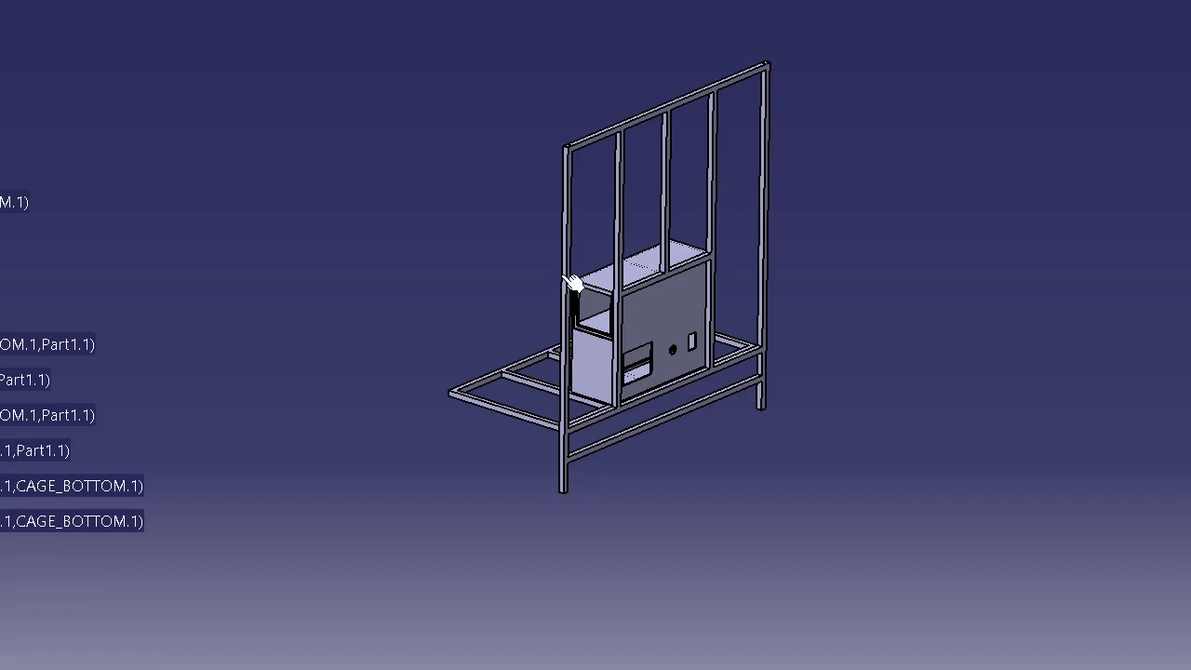
pyautogui.moveTo(553, 279); pyautogui.dragTo(487, 396, button='middle')
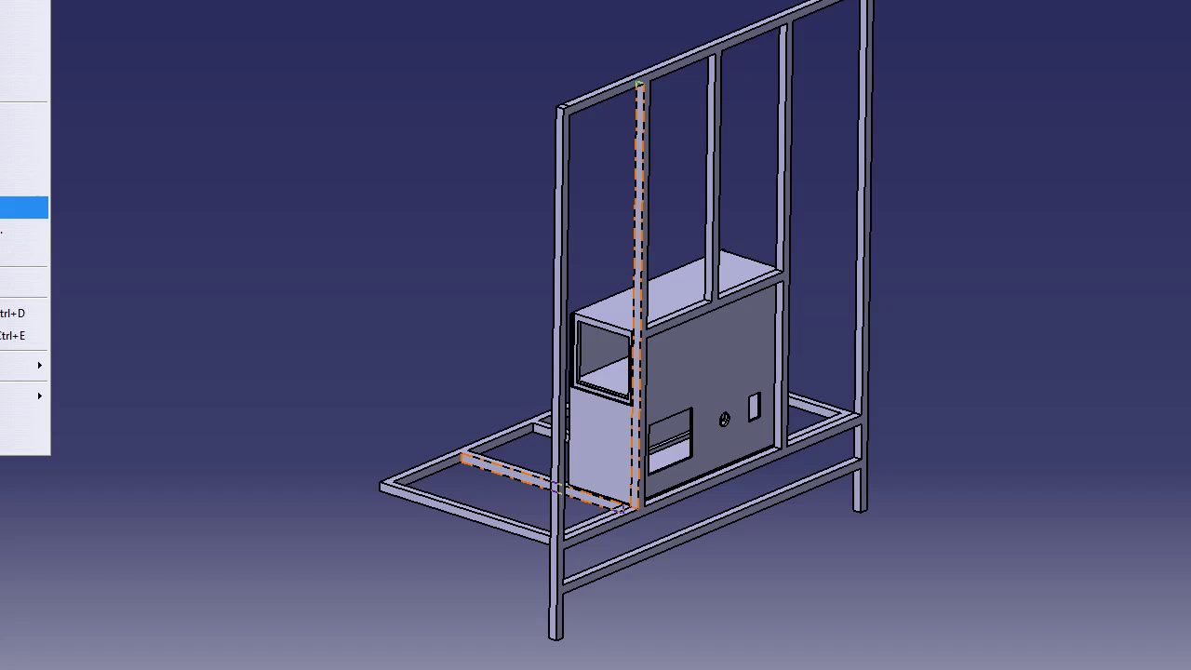
# Insert the existing component CAGE_FRONT from the aviary folder into Product1
pyautogui.click(19, 207)
pyautogui.moveTo(2, 5); pyautogui.dragTo(5, 441)
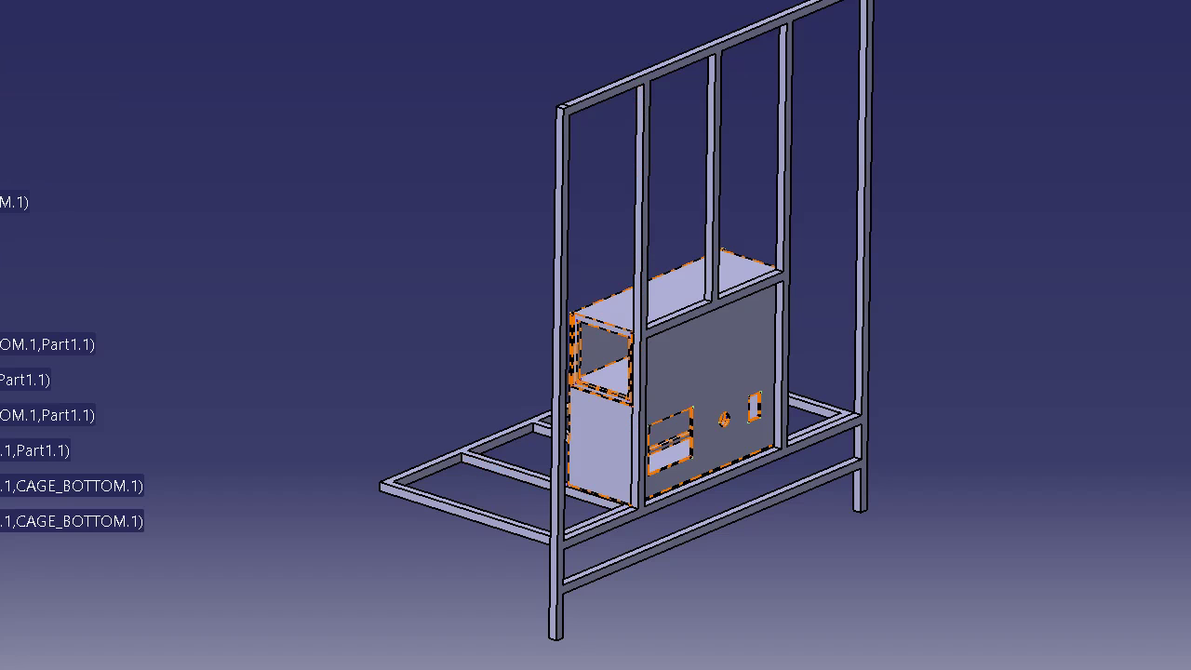
pyautogui.click(2, 132)
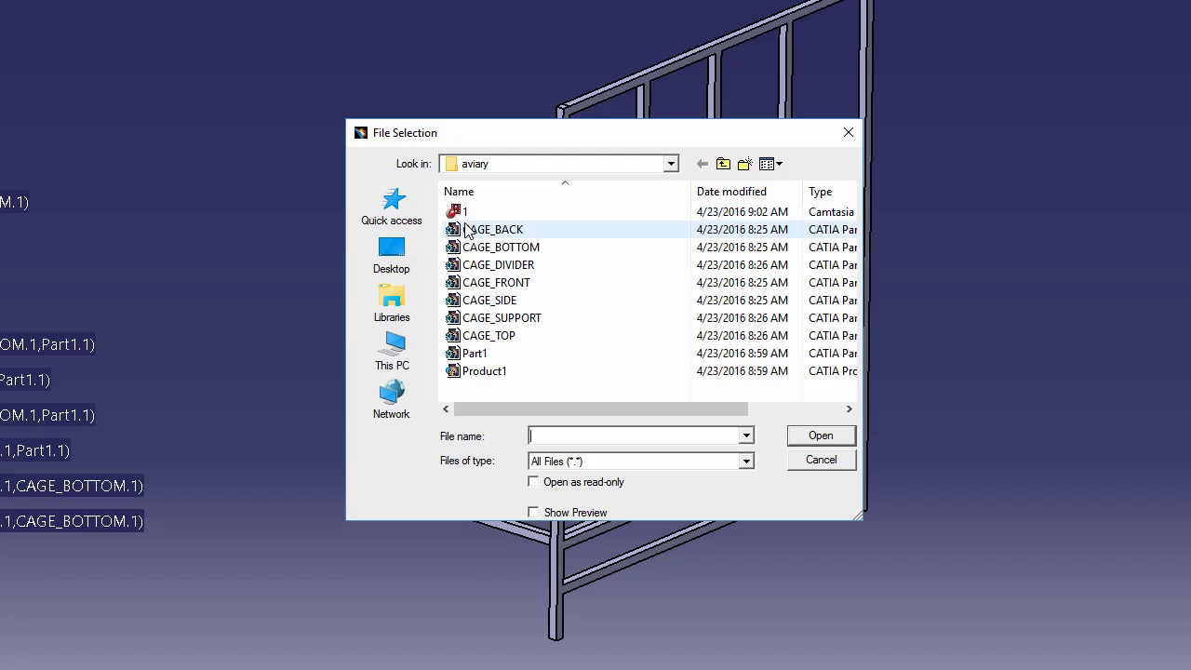
pyautogui.doubleClick(501, 287)
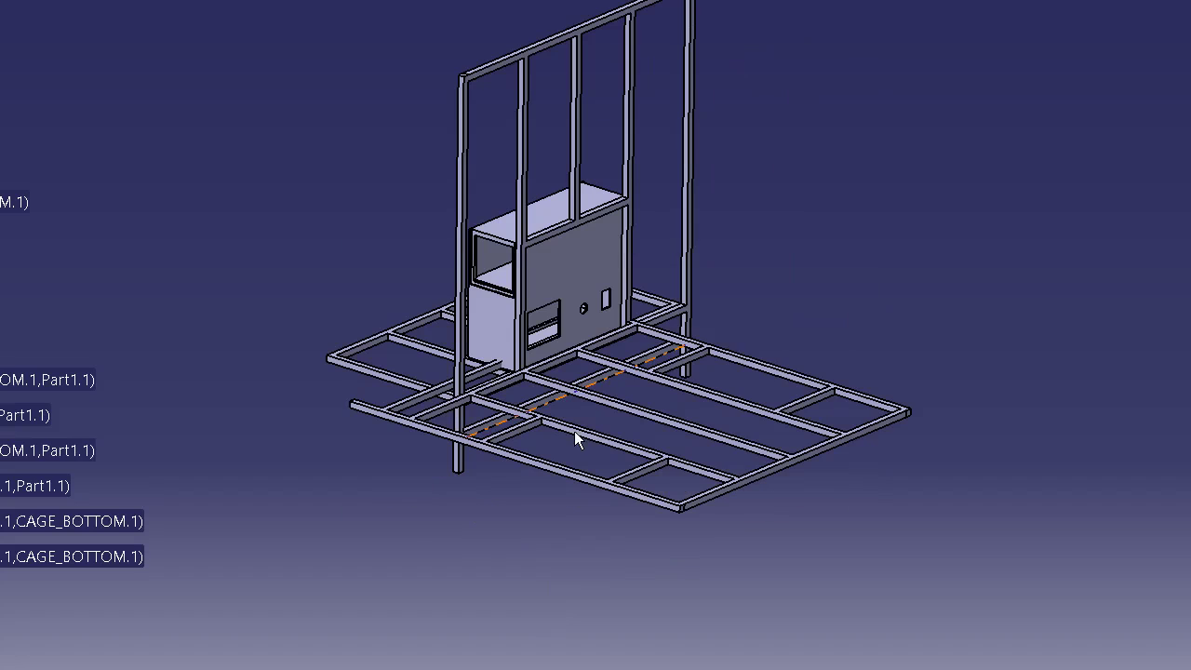
# Rotate CAGE_FRONT upright with the compass and position it on the side of CAGE_BOTTOM opposite CAGE_BACK
pyautogui.click(705, 350)
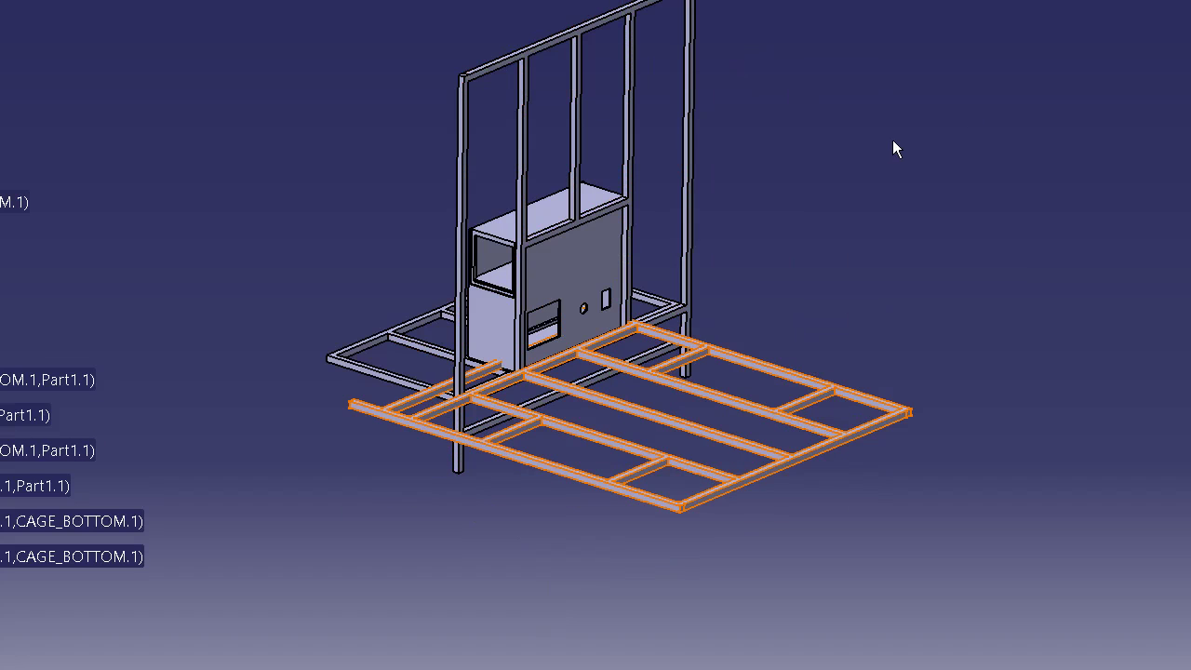
pyautogui.moveTo(841, 411); pyautogui.dragTo(661, 568)
pyautogui.moveTo(708, 465); pyautogui.dragTo(366, 350)
pyautogui.moveTo(344, 400); pyautogui.dragTo(384, 135)
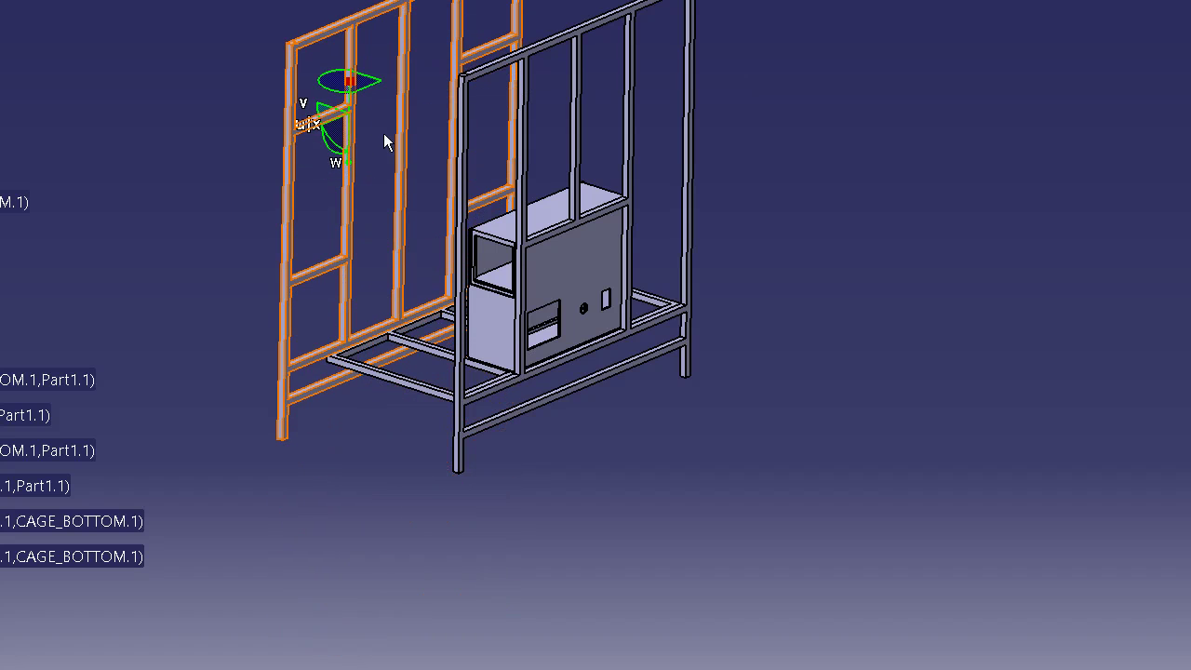
pyautogui.click(423, 126)
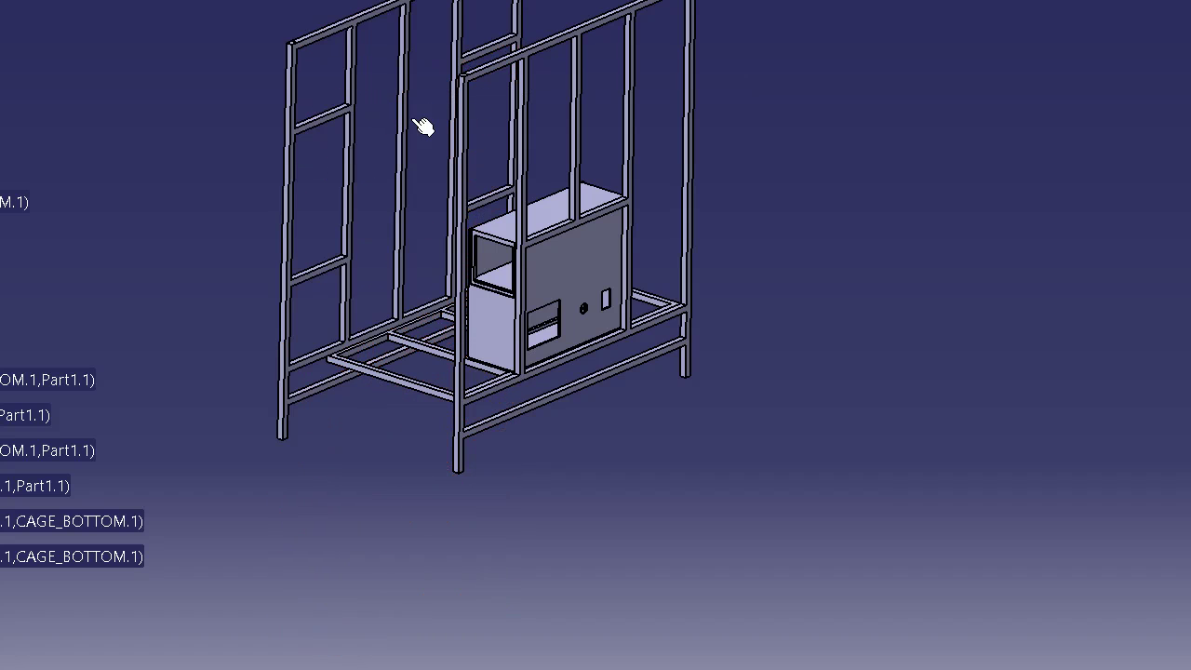
# Add a coincidence constraint between the broad face of CAGE_FRONT and the outer side face of CAGE_BOTTOM, and update the assembly
pyautogui.scroll(-1, 412, 447)
pyautogui.moveTo(412, 447); pyautogui.dragTo(497, 311, button='middle')
pyautogui.scroll(-2, 437, 505)
pyautogui.moveTo(438, 505); pyautogui.dragTo(656, 328, button='middle')
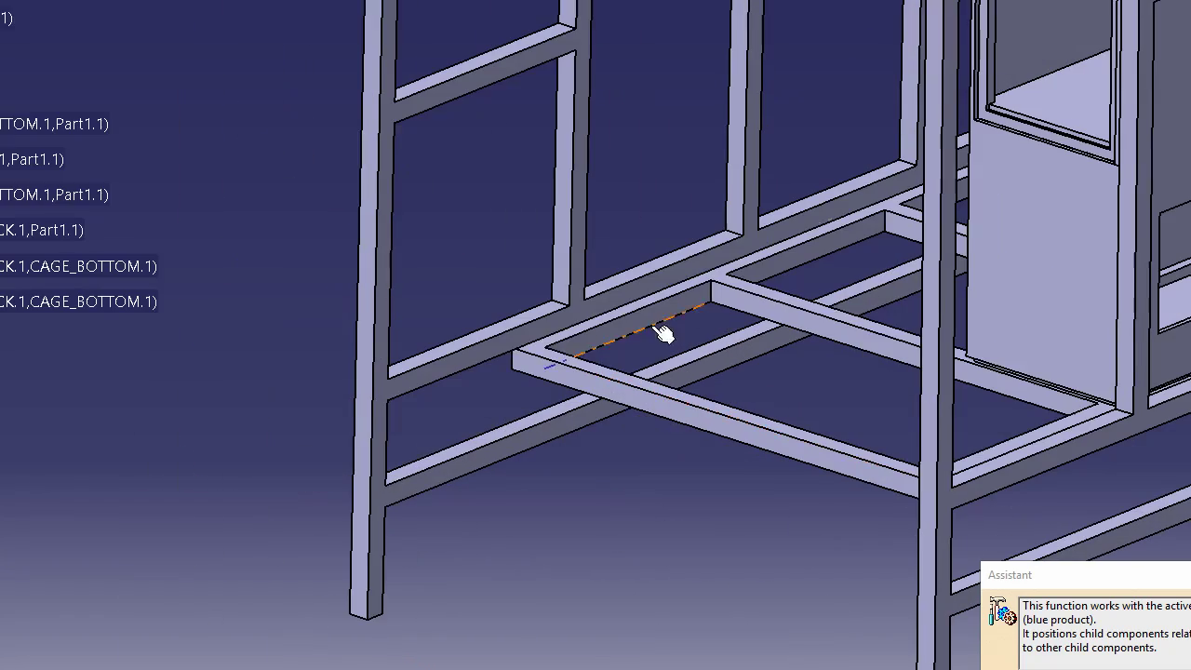
pyautogui.click(516, 356)
pyautogui.moveTo(505, 343); pyautogui.dragTo(621, 323, button='middle')
pyautogui.click(633, 352)
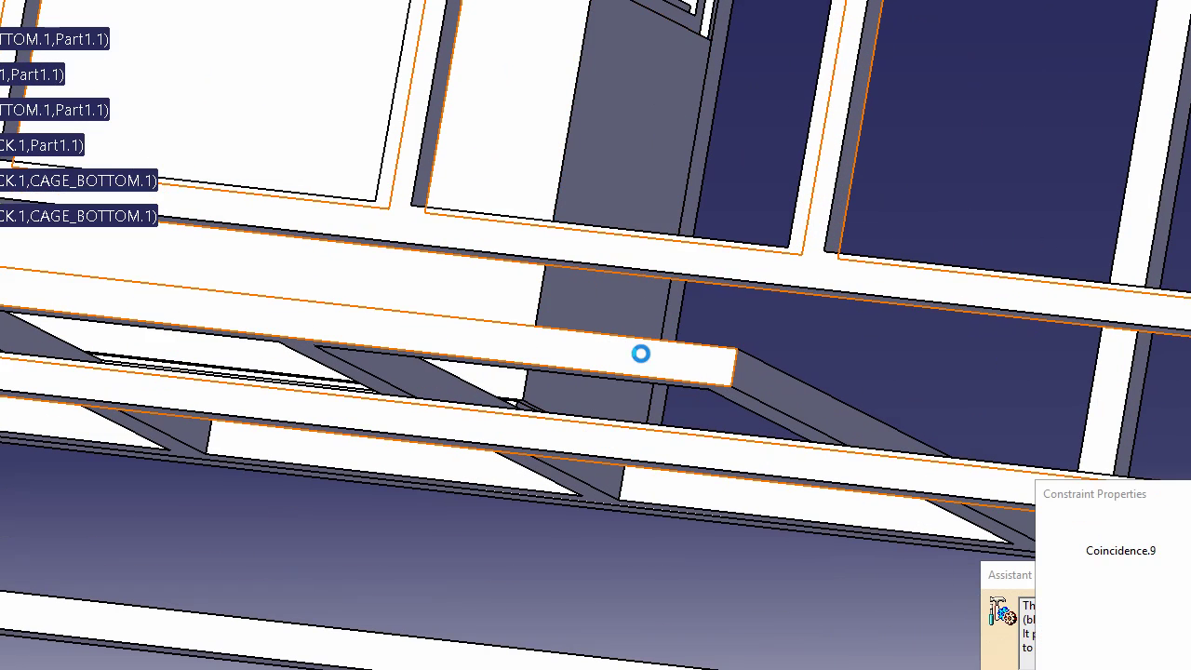
pyautogui.press('Return')
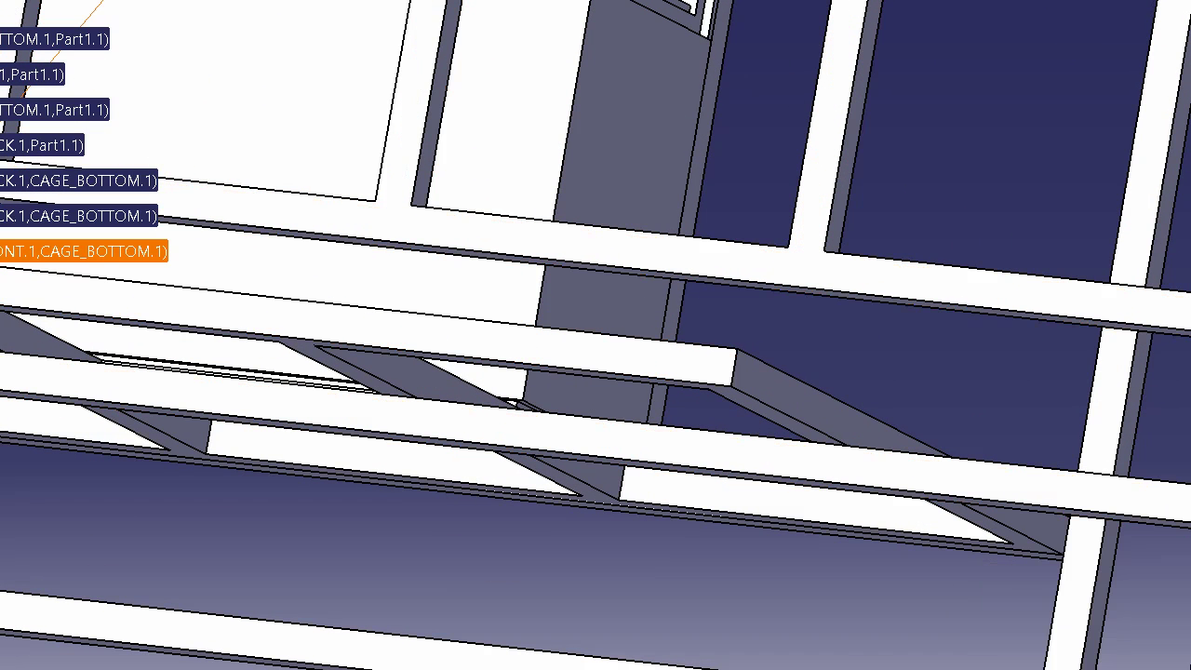
pyautogui.hotkey('ctrl', 'u')
pyautogui.moveTo(608, 400); pyautogui.dragTo(596, 479, button='middle')
pyautogui.scroll(-1, 521, 259)
# Add a coincidence constraint between the top face of CAGE_FRONT's middle cross member and the top face of CAGE_BOTTOM, and update the assembly
pyautogui.moveTo(424, 410); pyautogui.dragTo(437, 433, button='middle')
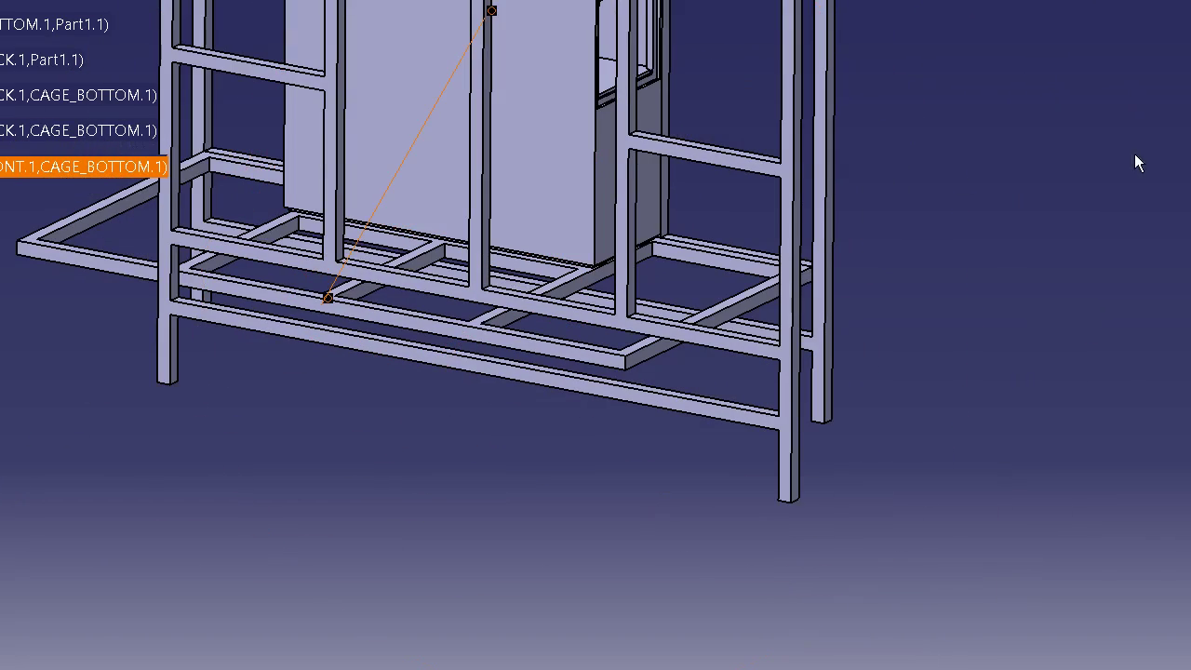
pyautogui.moveTo(618, 261); pyautogui.dragTo(587, 245, button='middle')
pyautogui.scroll(-1, 595, 279)
pyautogui.moveTo(607, 312); pyautogui.dragTo(582, 255, button='middle')
pyautogui.click(627, 304)
pyautogui.click(780, 529)
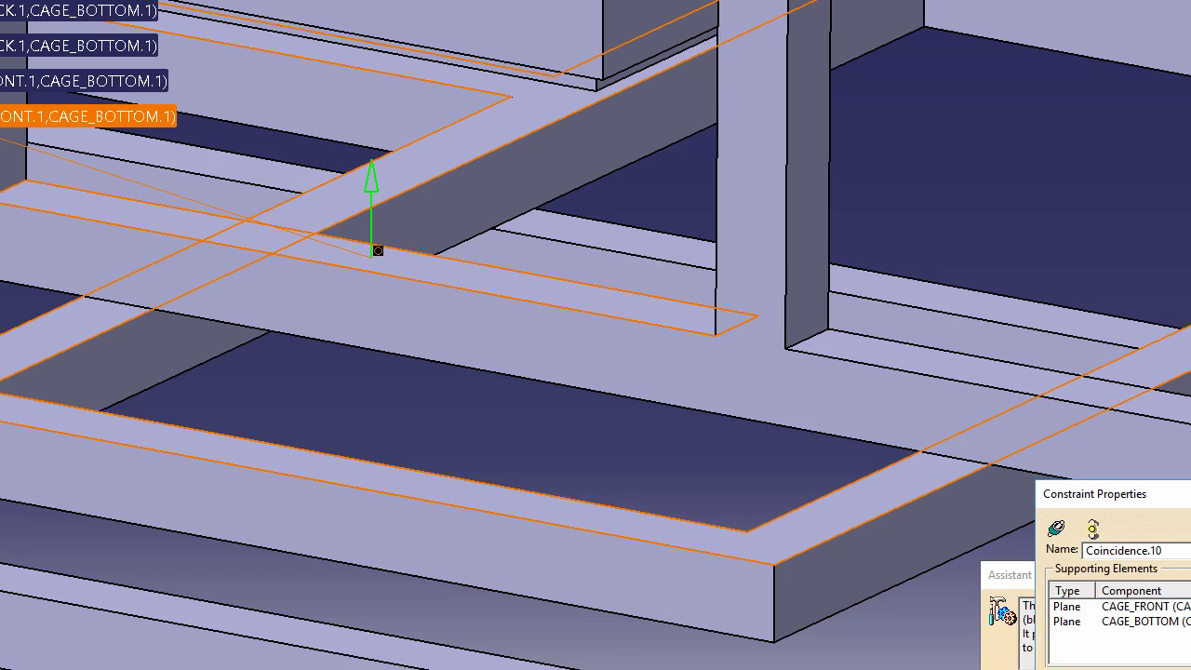
pyautogui.press('Return')
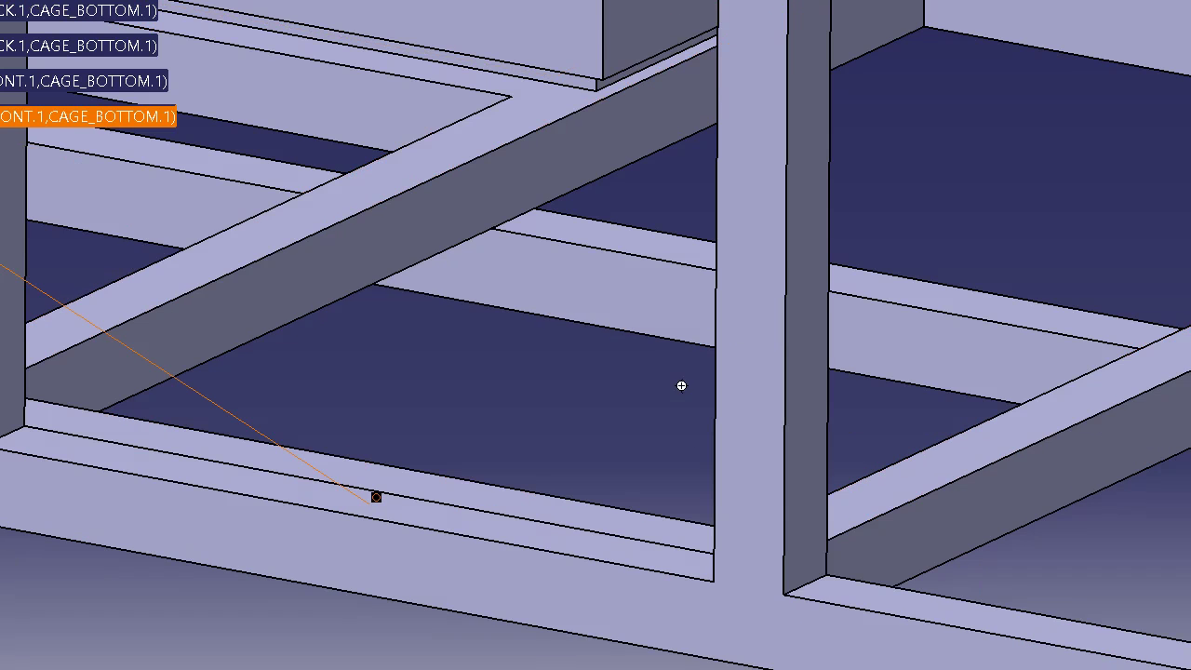
# Add a coincidence constraint between the inner side face of CAGE_FRONT's end leg and CAGE_BOTTOM's outer end face, and update the assembly
pyautogui.moveTo(680, 385); pyautogui.dragTo(789, 587, button='middle')
pyautogui.scroll(-1, 783, 530)
pyautogui.moveTo(774, 493); pyautogui.dragTo(795, 534, button='middle')
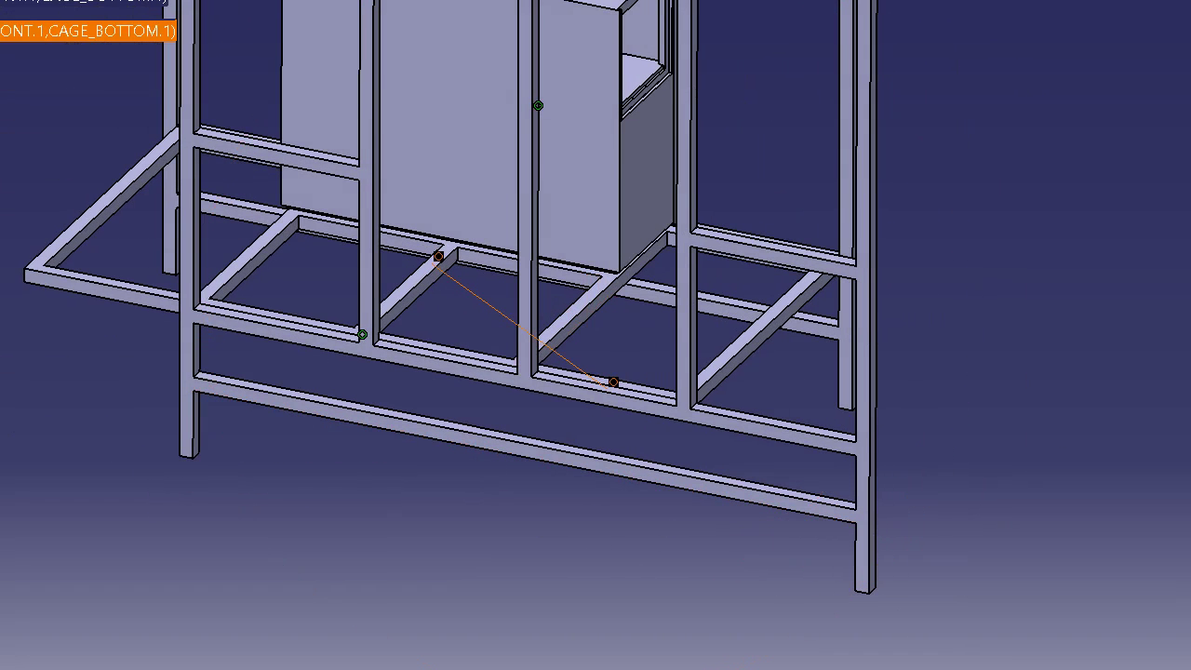
pyautogui.moveTo(508, 408); pyautogui.dragTo(263, 382, button='middle')
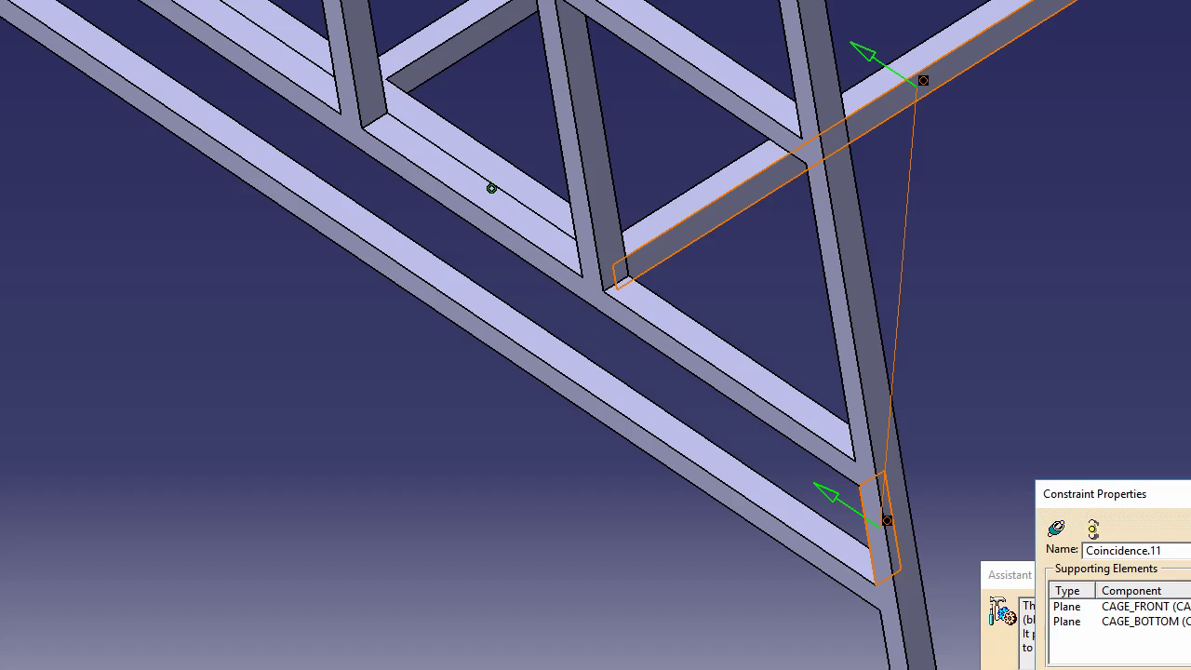
pyautogui.press('Return')
pyautogui.hotkey('ctrl', 'u')
pyautogui.moveTo(593, 348); pyautogui.dragTo(369, 242, button='middle')
pyautogui.moveTo(510, 220); pyautogui.dragTo(395, 252, button='middle')
pyautogui.moveTo(653, 175); pyautogui.dragTo(702, 316, button='middle')
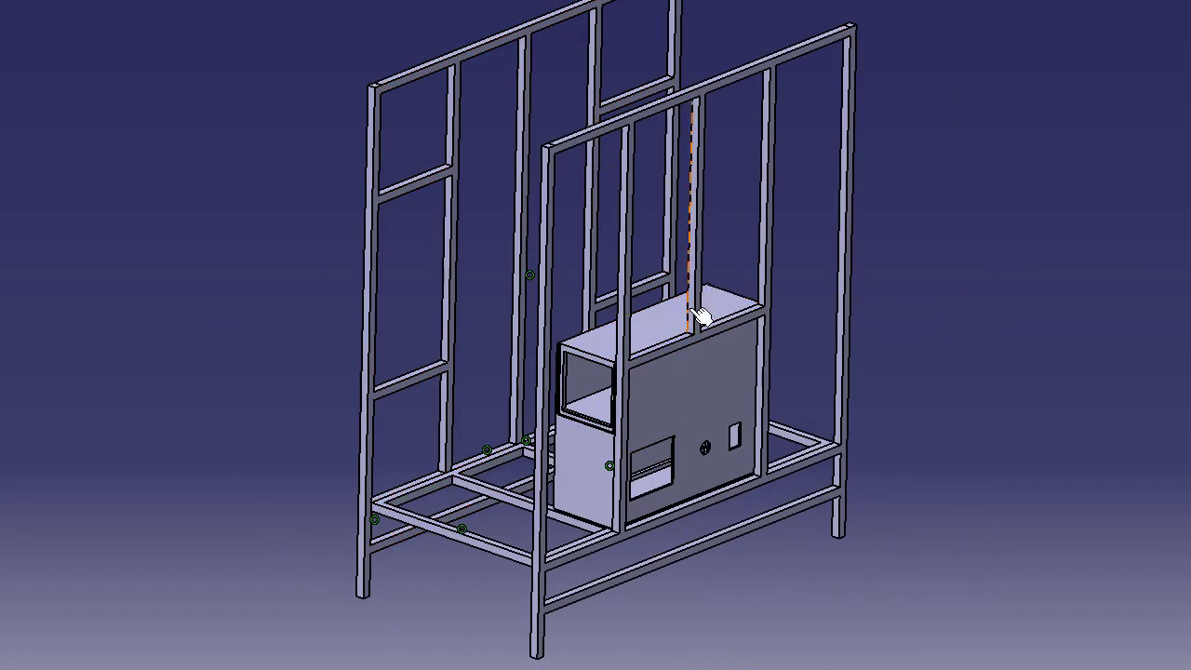
pyautogui.moveTo(606, 328); pyautogui.dragTo(642, 372, button='middle')
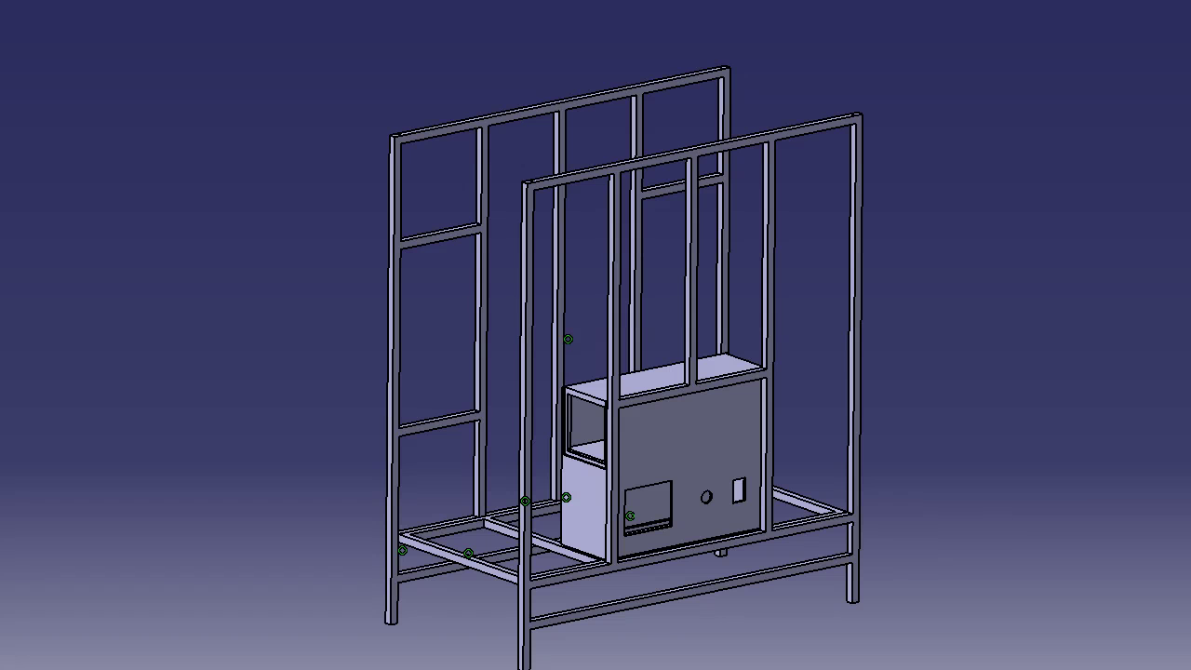
# Insert the existing CAGE_SIDE part from the aviary folder into the assembly
pyautogui.scroll(6, 53, 24)
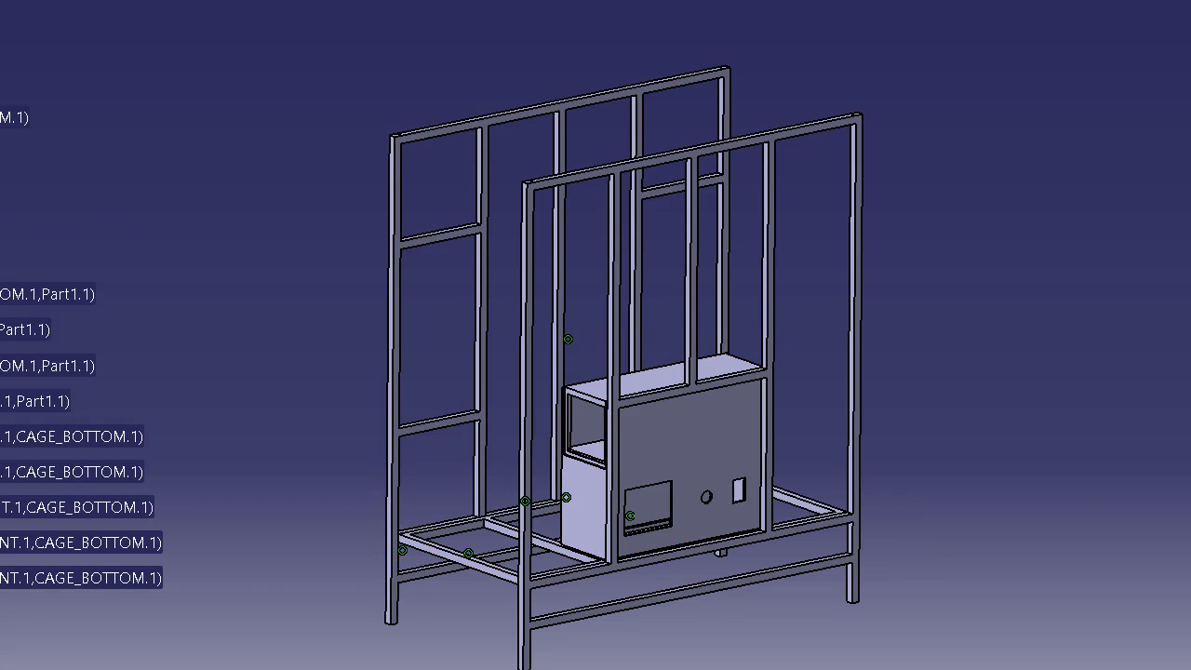
pyautogui.hotkey('alt', 'i')
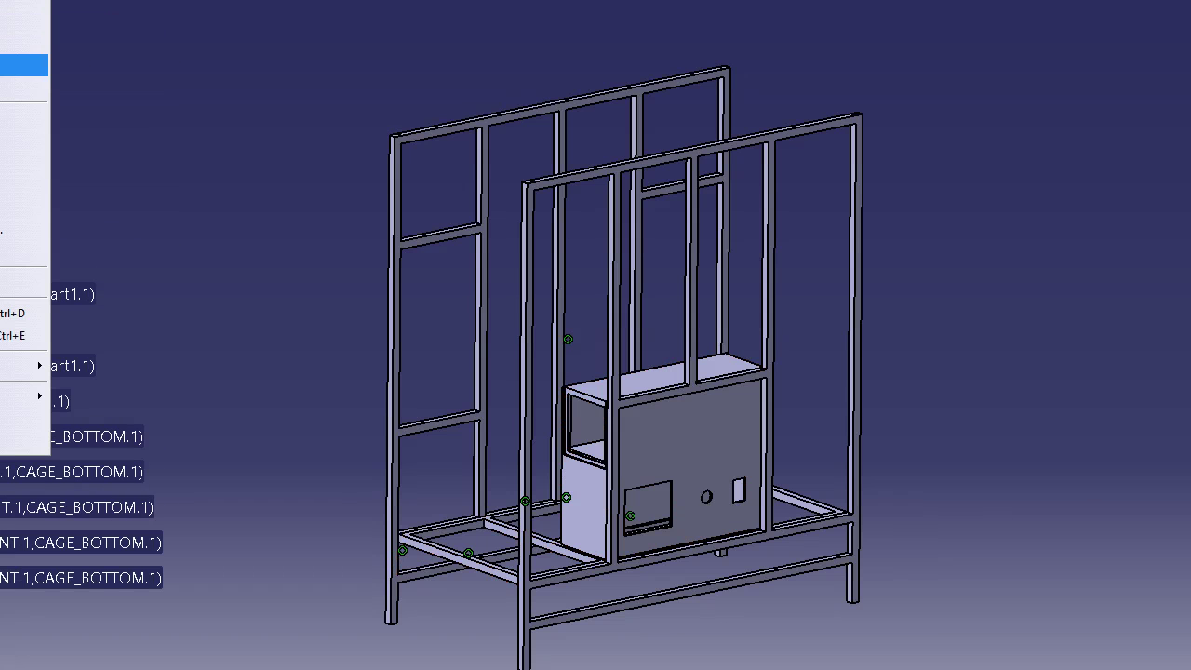
pyautogui.click(11, 206)
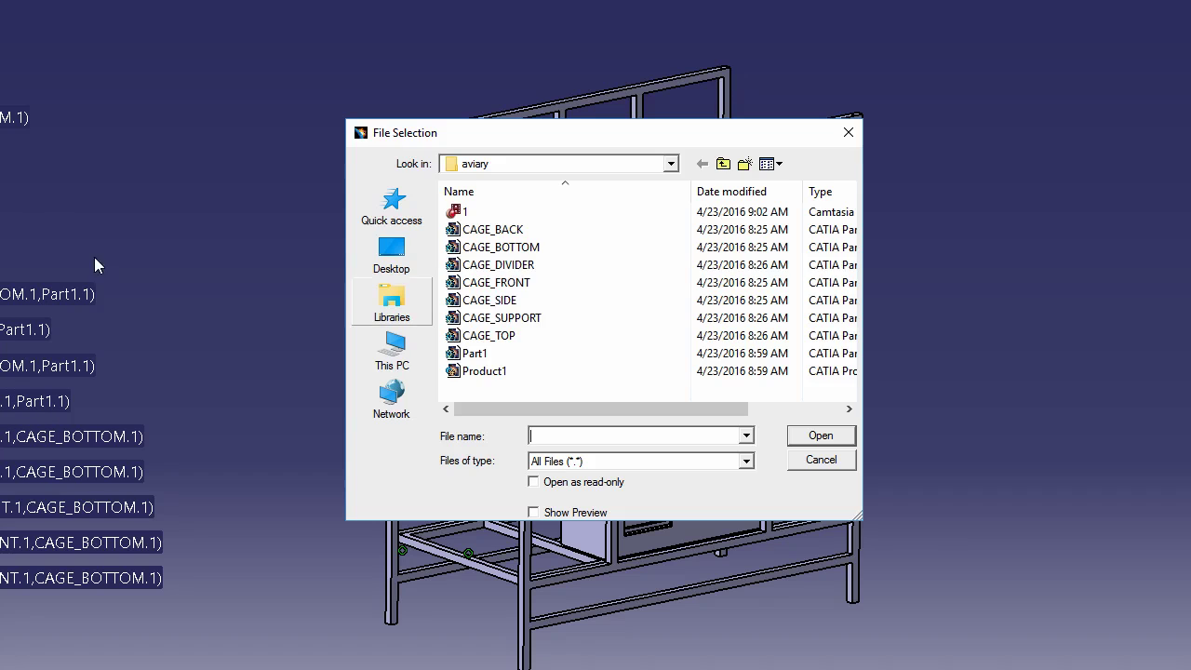
pyautogui.doubleClick(497, 300)
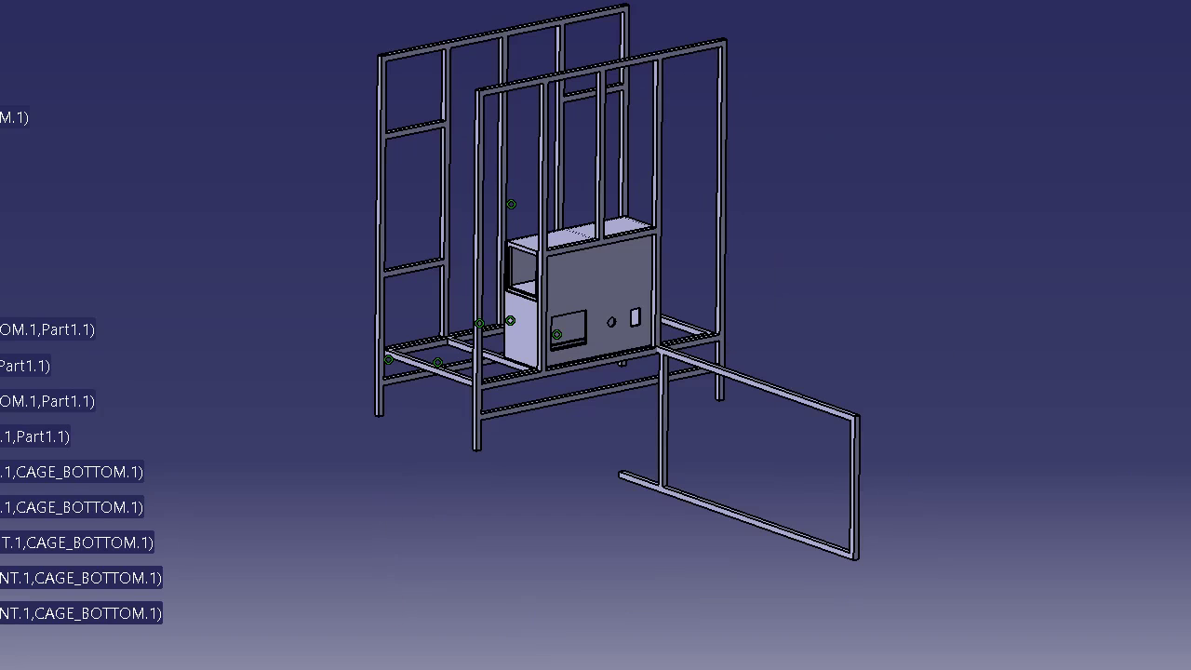
# Add a coincidence constraint between the face along CAGE_SIDE's long rail and the inner broad face of CAGE_FRONT, and update the assembly
pyautogui.click(1189, 289)
pyautogui.moveTo(704, 426); pyautogui.dragTo(696, 473, button='middle')
pyautogui.moveTo(760, 564); pyautogui.dragTo(823, 418, button='middle')
pyautogui.click(1031, 548)
pyautogui.moveTo(1055, 518); pyautogui.dragTo(1043, 605, button='middle')
pyautogui.moveTo(404, 438); pyautogui.dragTo(881, 447, button='middle')
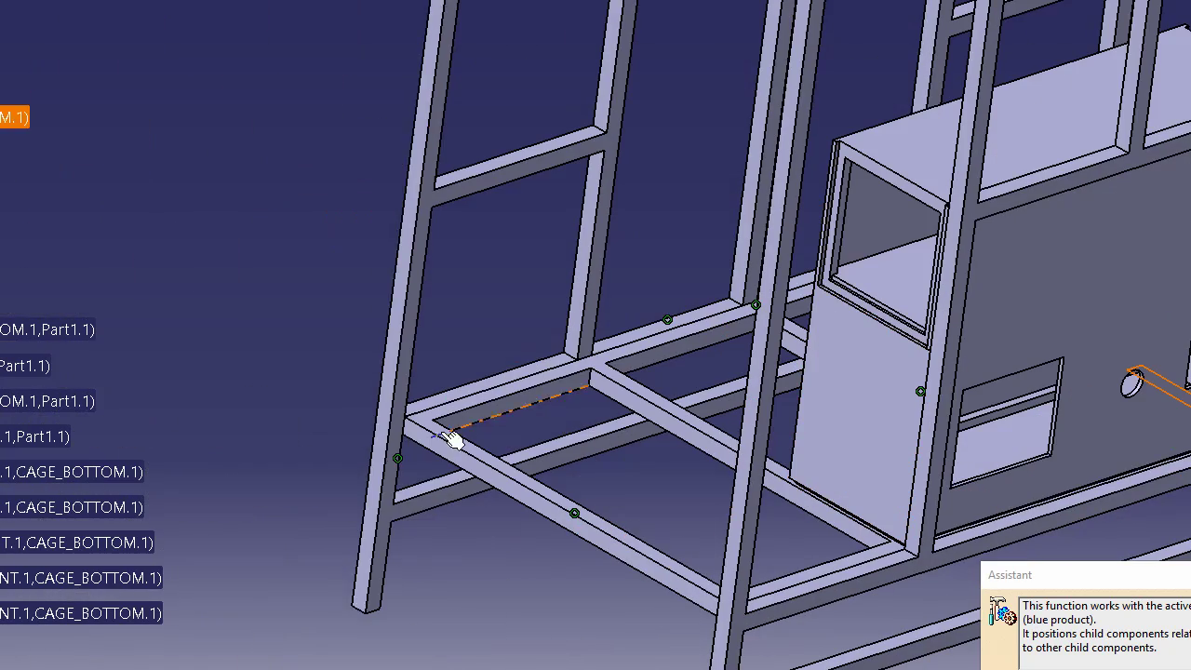
pyautogui.click(400, 416)
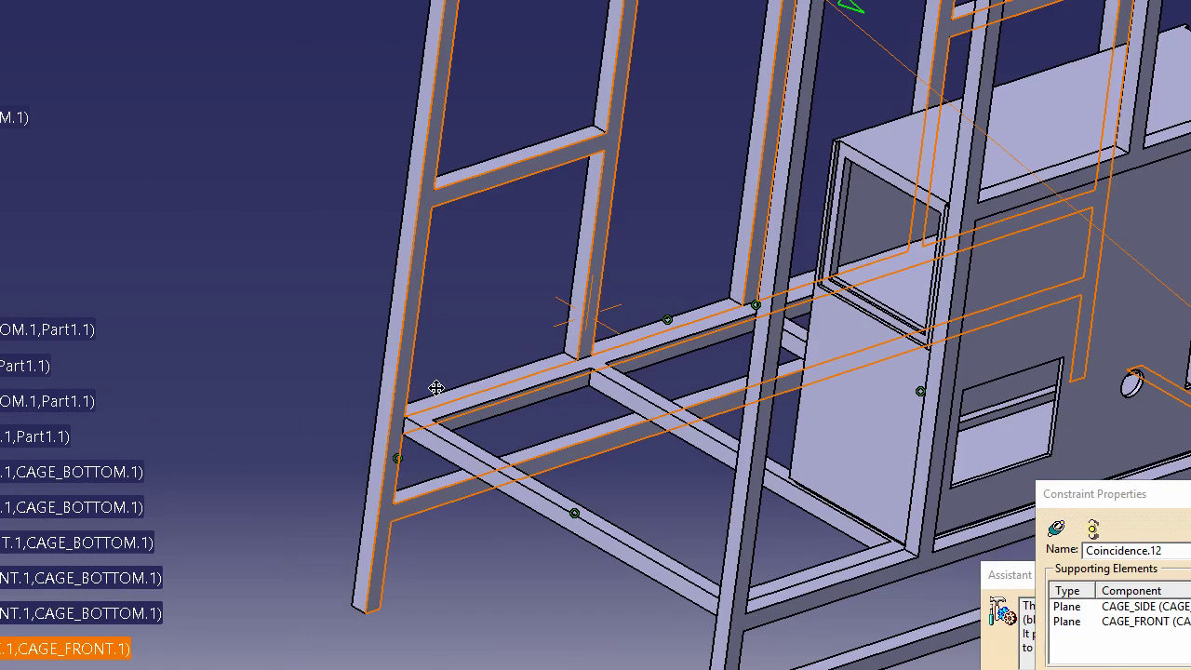
pyautogui.moveTo(437, 387); pyautogui.dragTo(813, 584, button='middle')
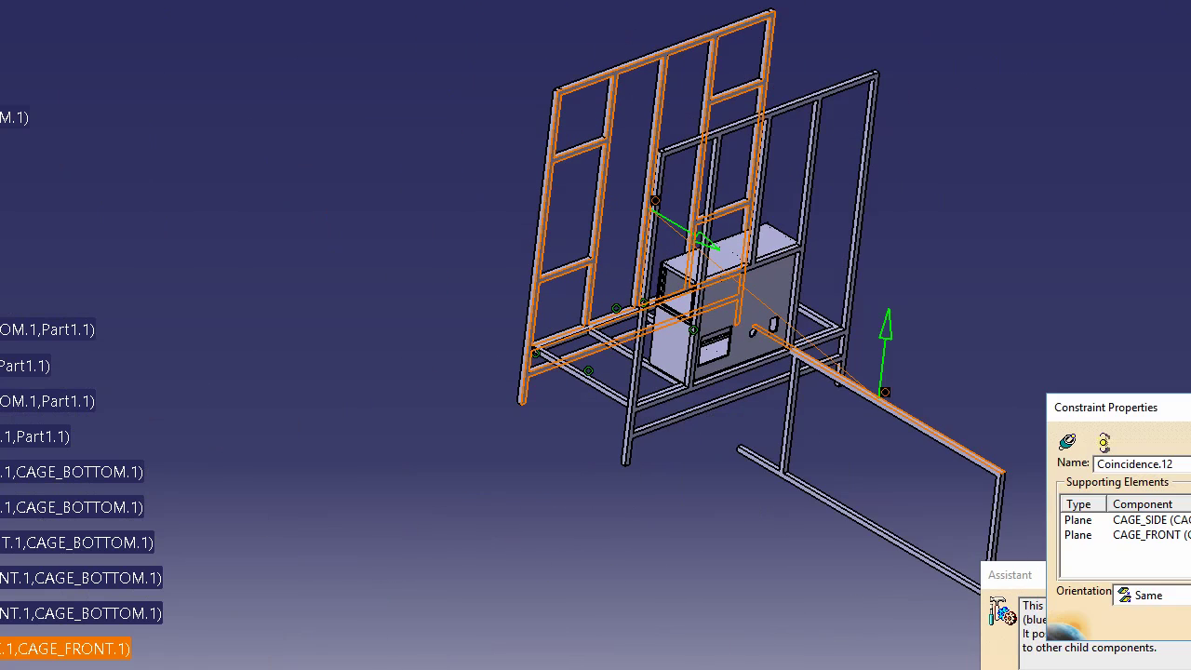
pyautogui.press('Return')
pyautogui.hotkey('ctrl', 'u')
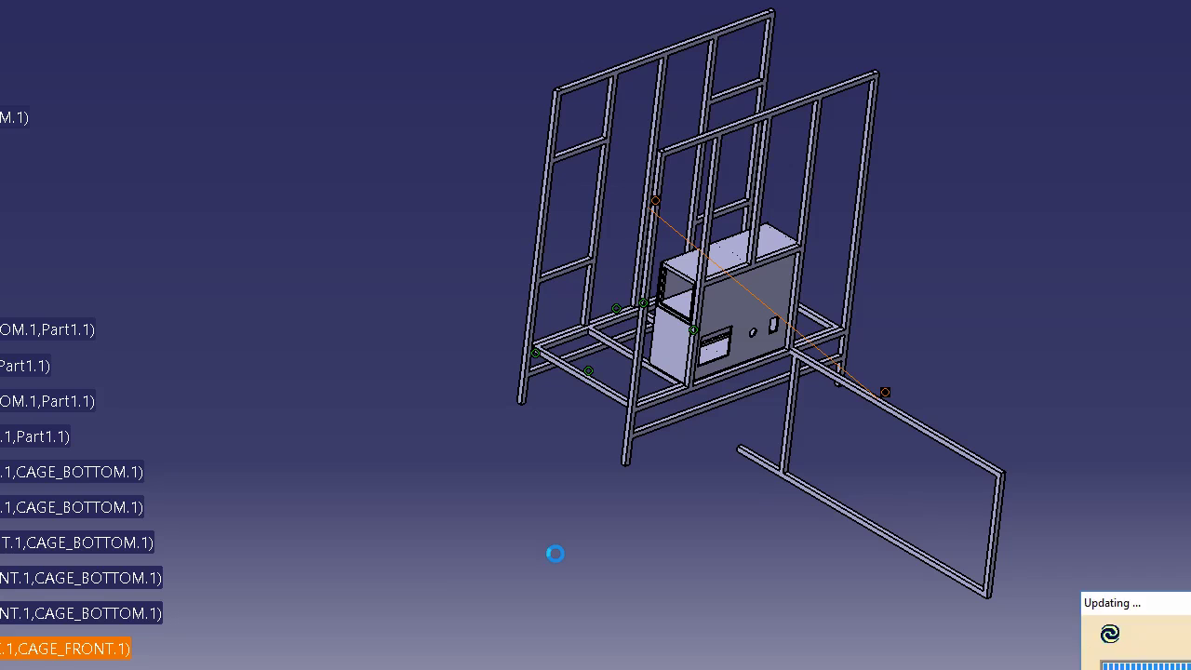
# Reverse the direction of the coincidence between CAGE_SIDE and CAGE_FRONT so that CAGE_SIDE lies between the two upright frames, and update
pyautogui.moveTo(535, 459); pyautogui.dragTo(787, 448, button='middle')
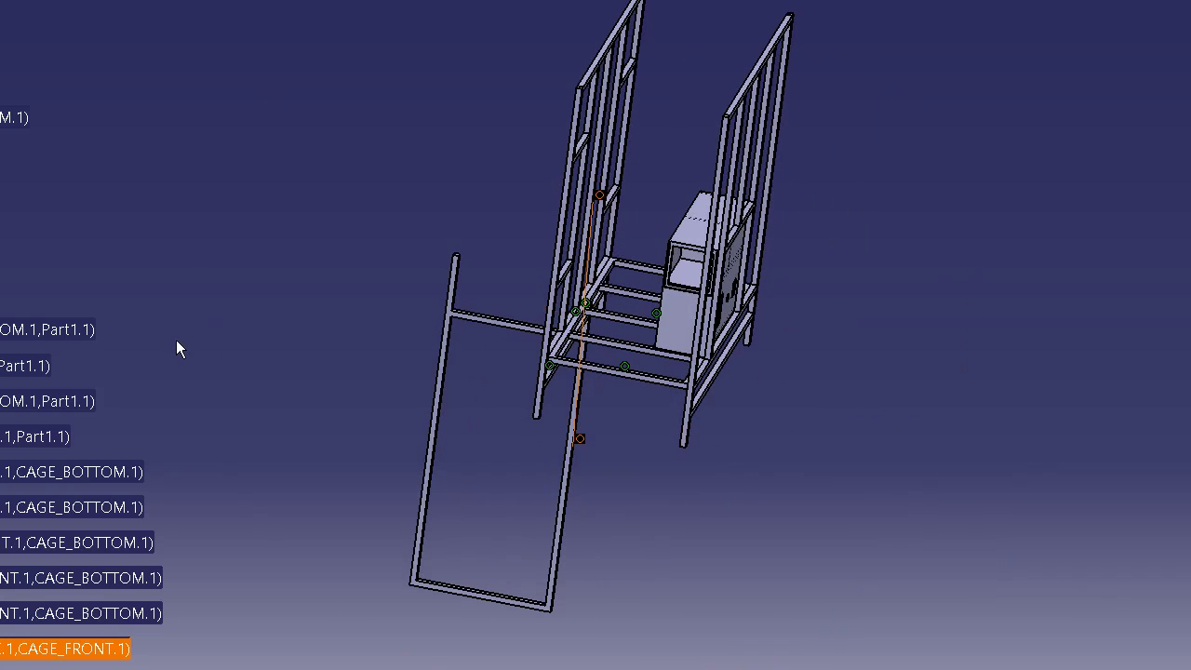
pyautogui.moveTo(2, 346); pyautogui.dragTo(15, 176)
pyautogui.click(579, 438)
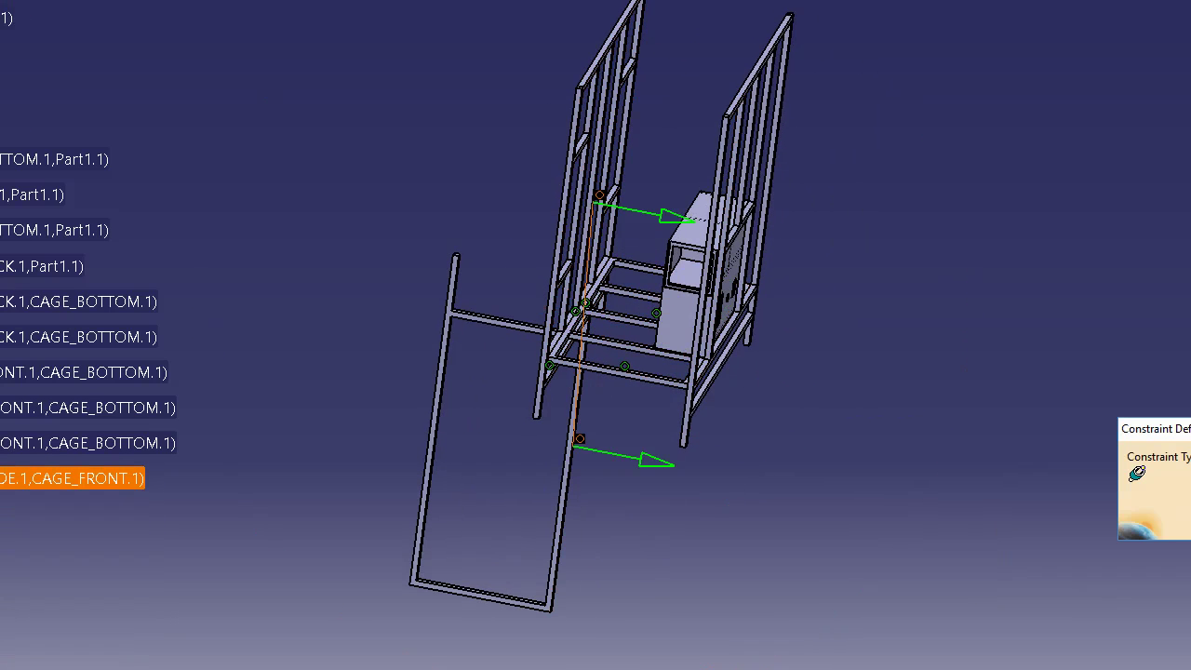
pyautogui.click(638, 469)
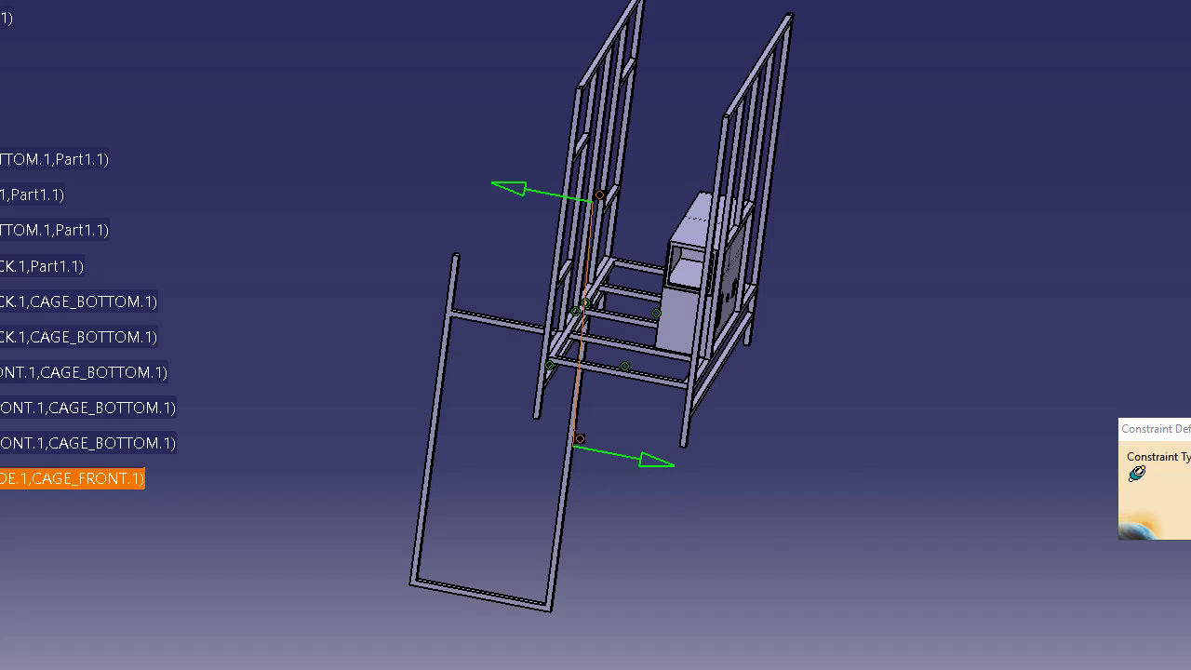
pyautogui.press('Return')
pyautogui.hotkey('ctrl', 'u')
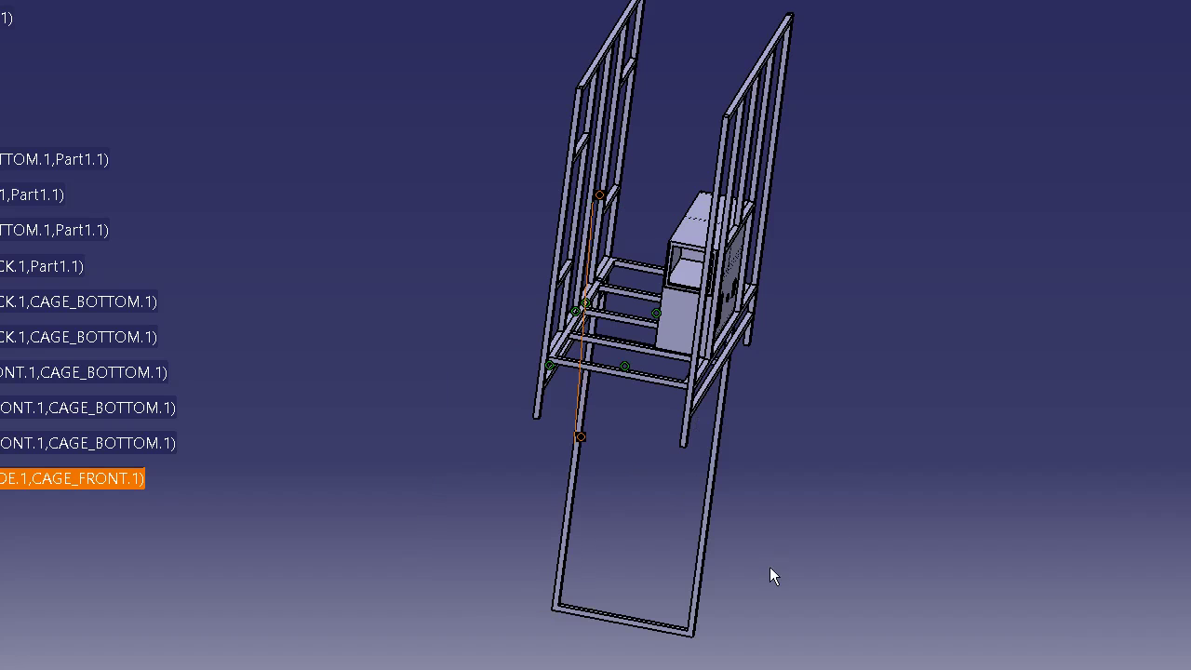
# Turn CAGE_SIDE with its legs pointing down using the compass and move it beyond the open end of CAGE_BOTTOM nearest the box
pyautogui.moveTo(650, 530); pyautogui.dragTo(452, 529, button='middle')
pyautogui.click(4, 89)
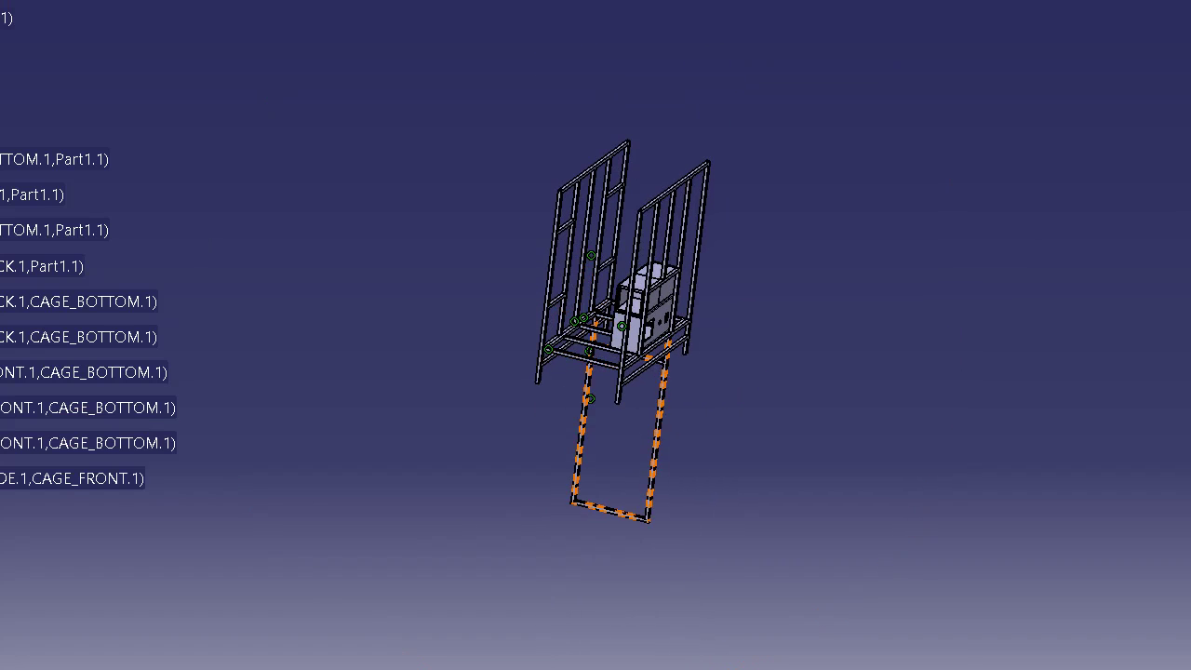
pyautogui.moveTo(761, 336); pyautogui.dragTo(573, 493)
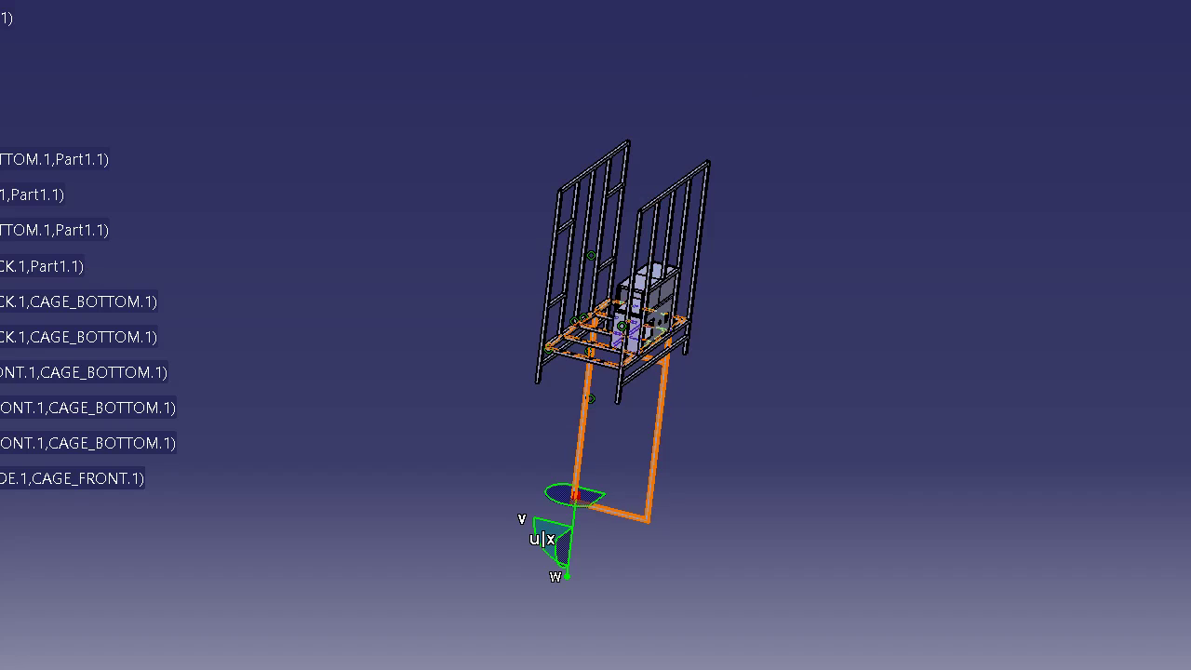
pyautogui.moveTo(524, 545); pyautogui.dragTo(330, 496, button='middle')
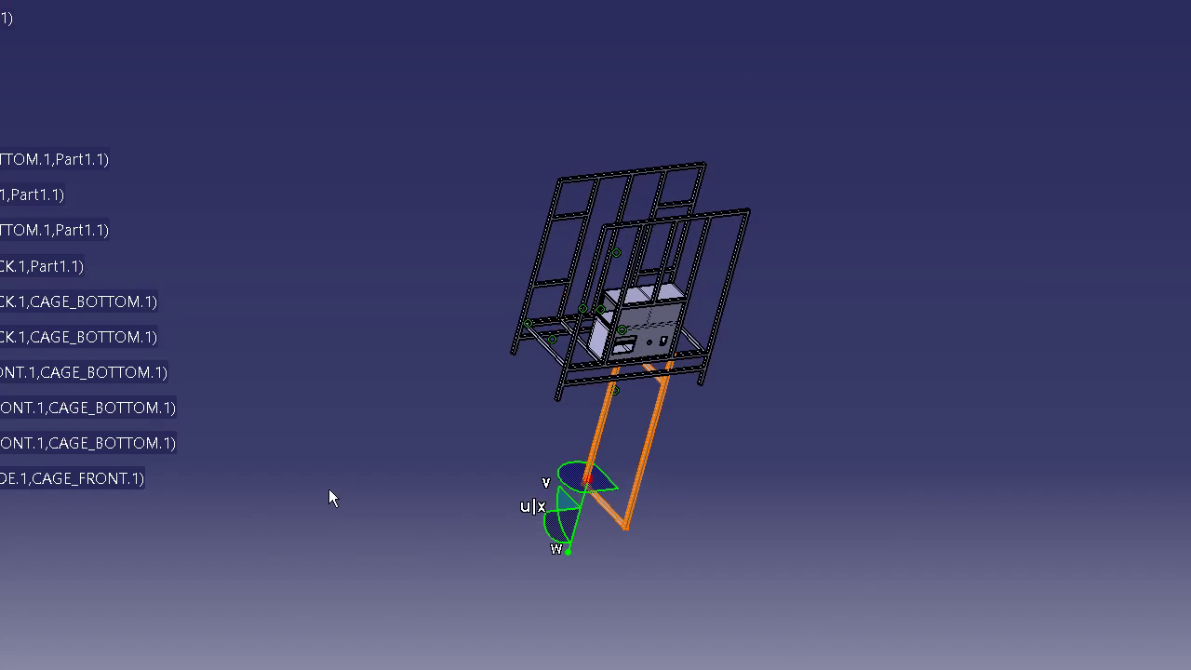
pyautogui.moveTo(553, 545); pyautogui.dragTo(720, 184)
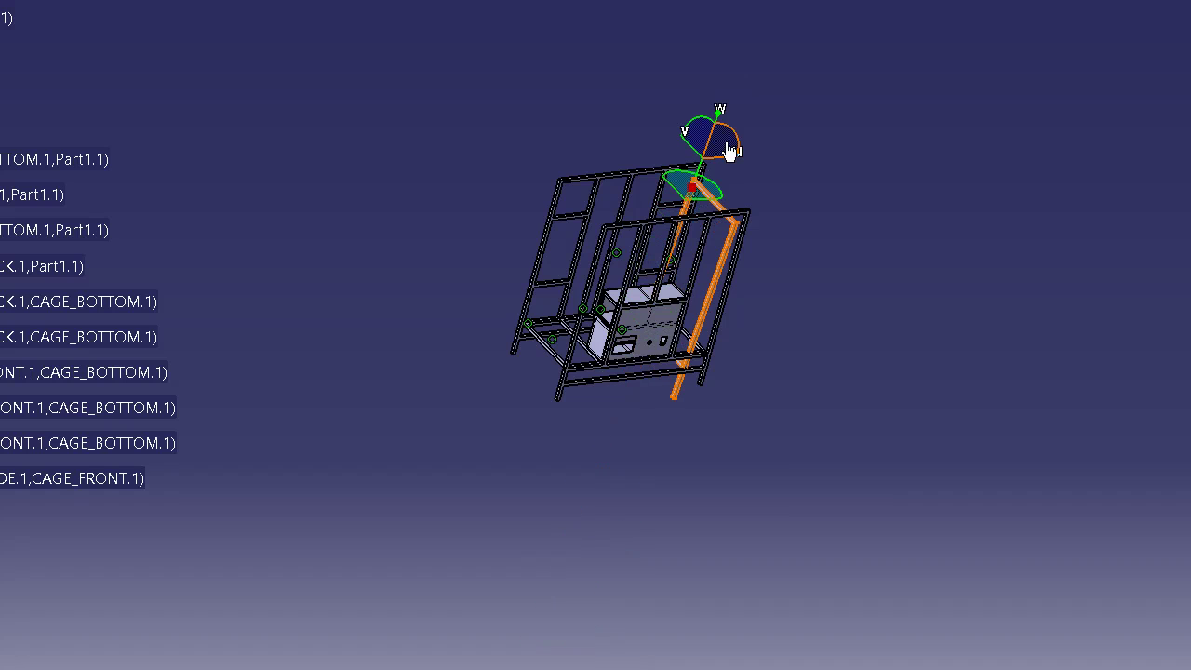
pyautogui.moveTo(738, 133); pyautogui.dragTo(729, 139)
pyautogui.moveTo(696, 203); pyautogui.dragTo(849, 169)
pyautogui.click(880, 202)
# Add a coincidence constraint with opposite orientation between CAGE_SIDE's broad inner face and CAGE_BOTTOM's outer end face, and update the assembly
pyautogui.moveTo(787, 352); pyautogui.dragTo(1087, 125, button='middle')
pyautogui.scroll(-1, 952, 316)
pyautogui.moveTo(790, 332); pyautogui.dragTo(718, 407, button='middle')
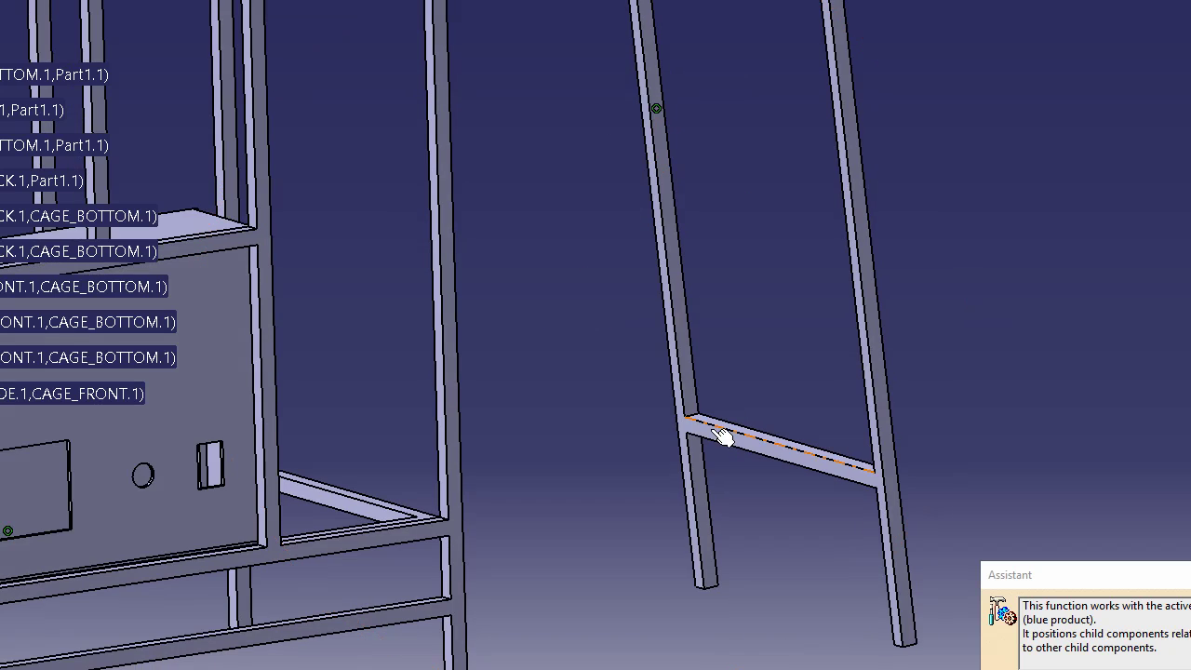
pyautogui.moveTo(759, 447); pyautogui.dragTo(514, 387, button='middle')
pyautogui.click(511, 374)
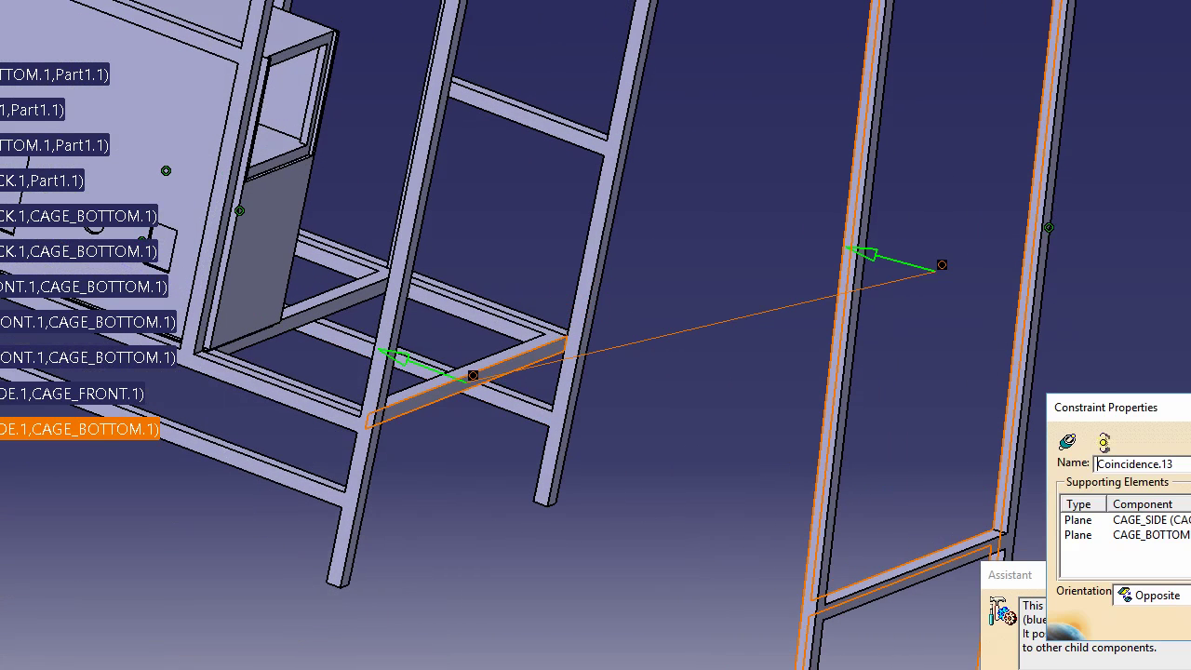
pyautogui.press('Return')
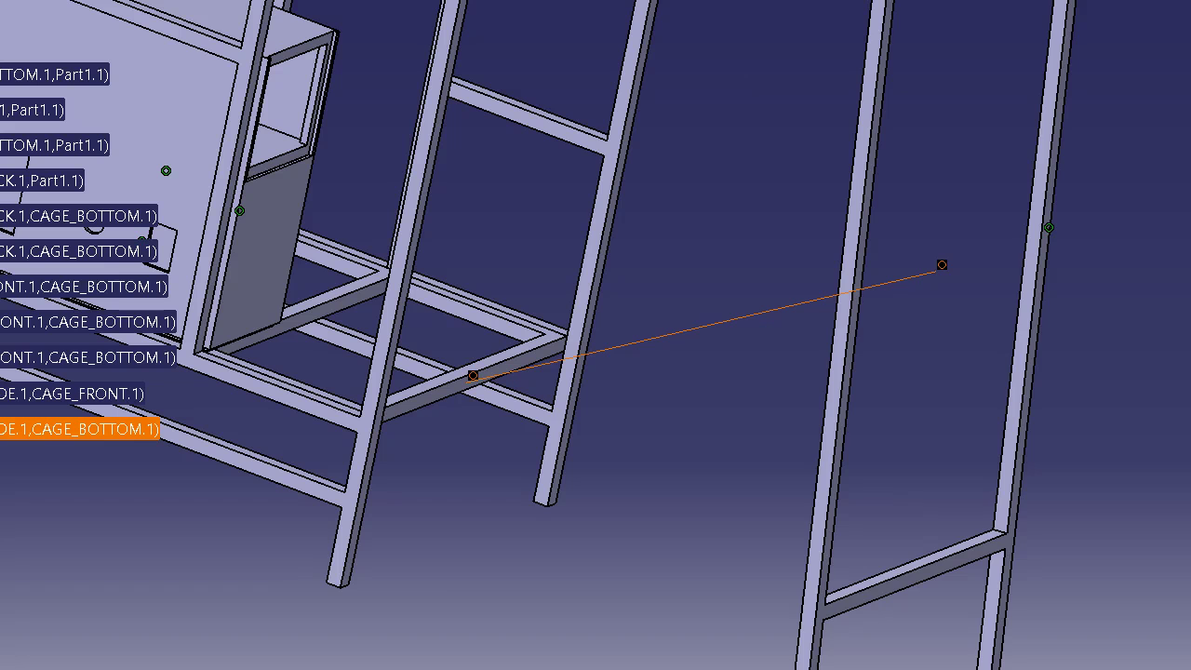
pyautogui.hotkey('ctrl', 'u')
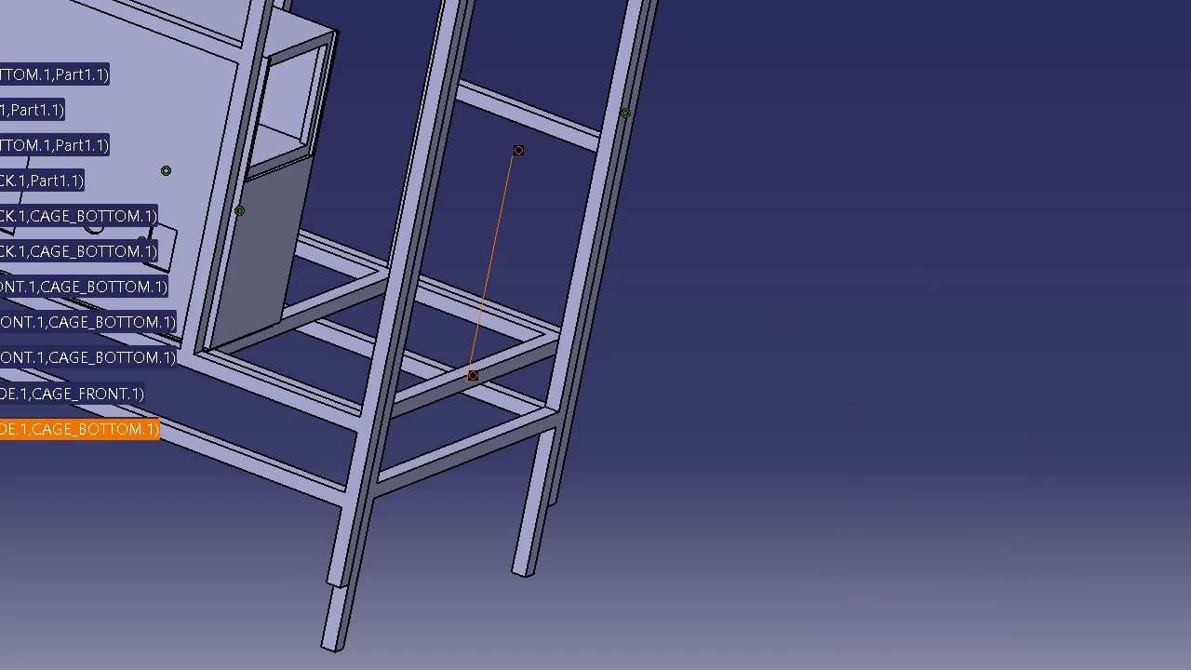
# Add a coincidence constraint between the top face of CAGE_SIDE's lower cross member and the top face of CAGE_BOTTOM, and update the assembly
pyautogui.moveTo(584, 411); pyautogui.dragTo(572, 311, button='middle')
pyautogui.moveTo(517, 527); pyautogui.dragTo(577, 414, button='middle')
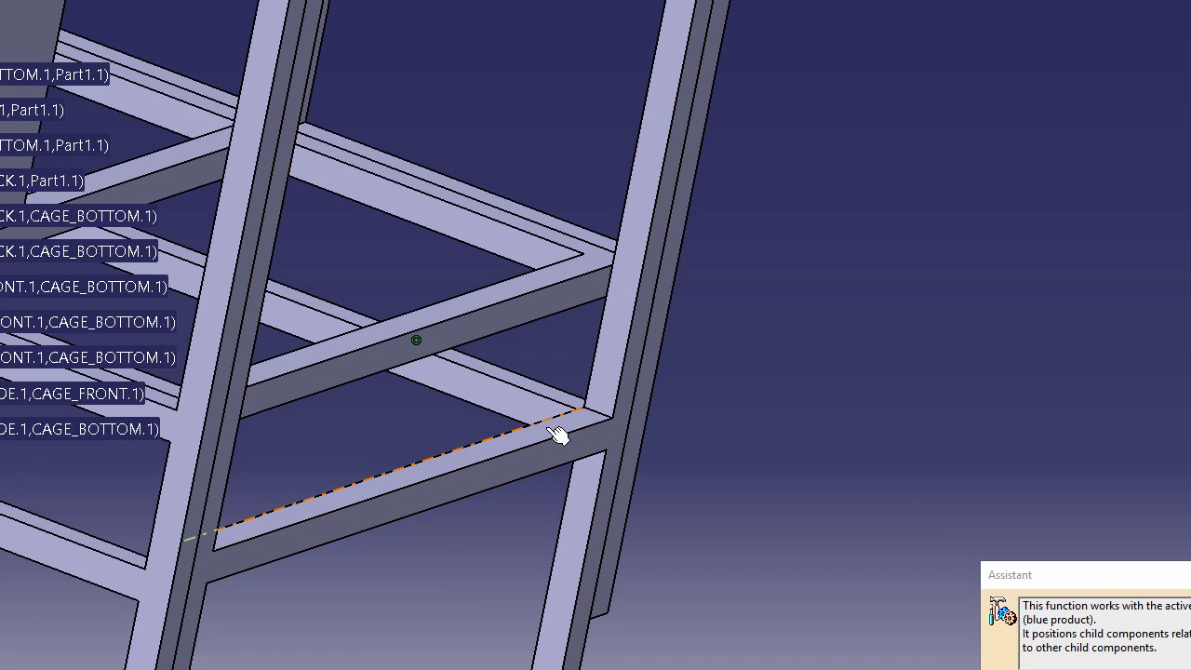
pyautogui.click(593, 269)
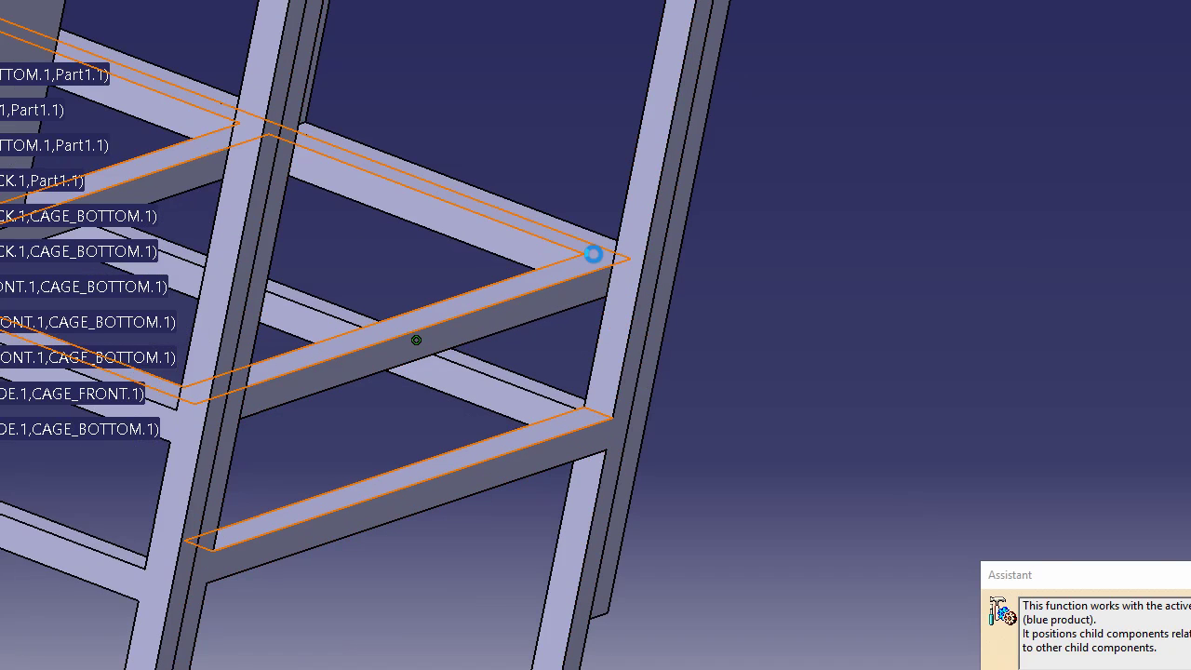
pyautogui.press('Return')
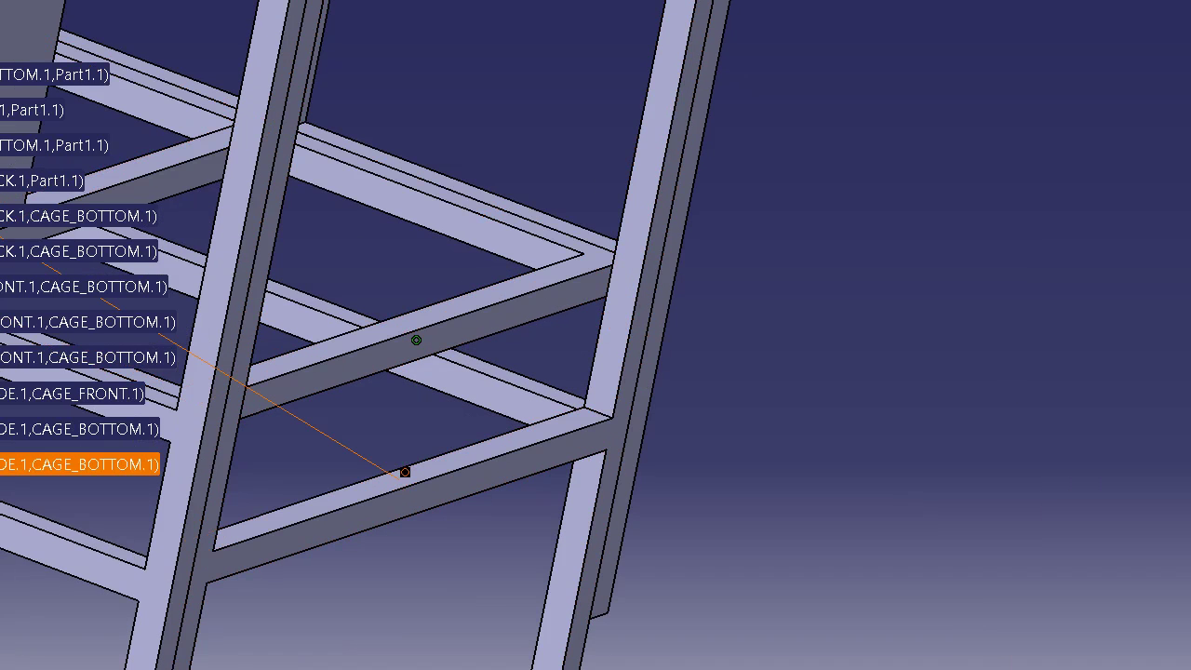
pyautogui.keyDown('ctrl'); pyautogui.moveTo(801, 589); pyautogui.dragTo(678, 367, button='middle'); pyautogui.keyUp('ctrl')
# Insert a second copy of the CAGE_SIDE part into the assembly
pyautogui.scroll(5, 59, 197)
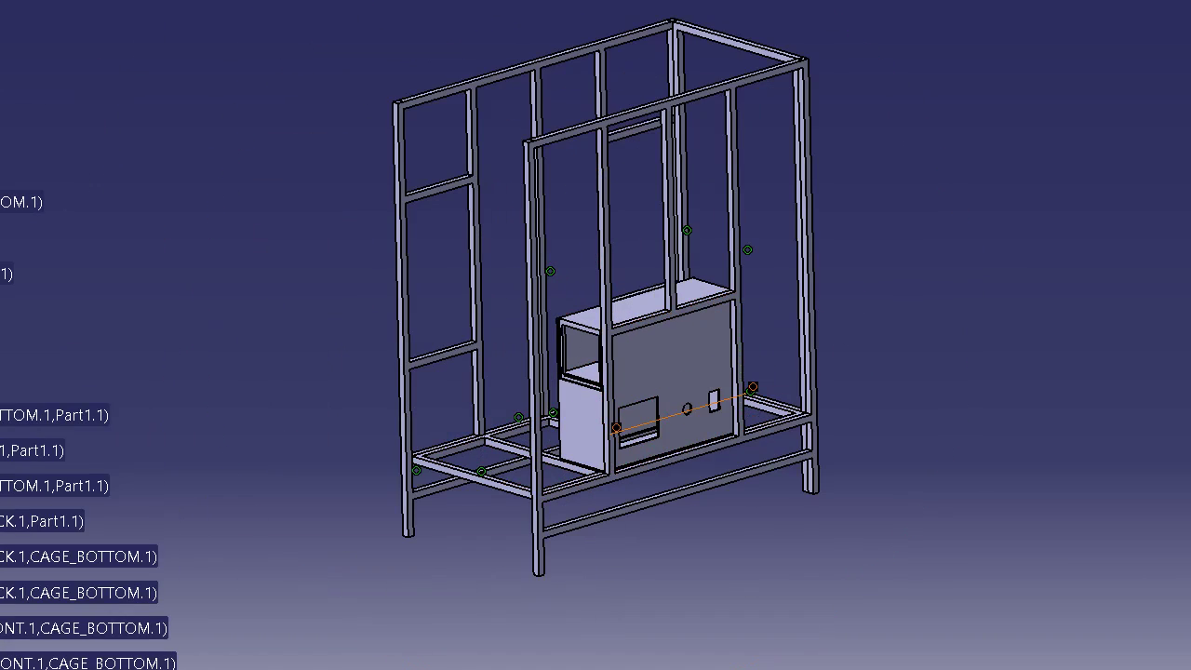
pyautogui.rightClick(5, 201)
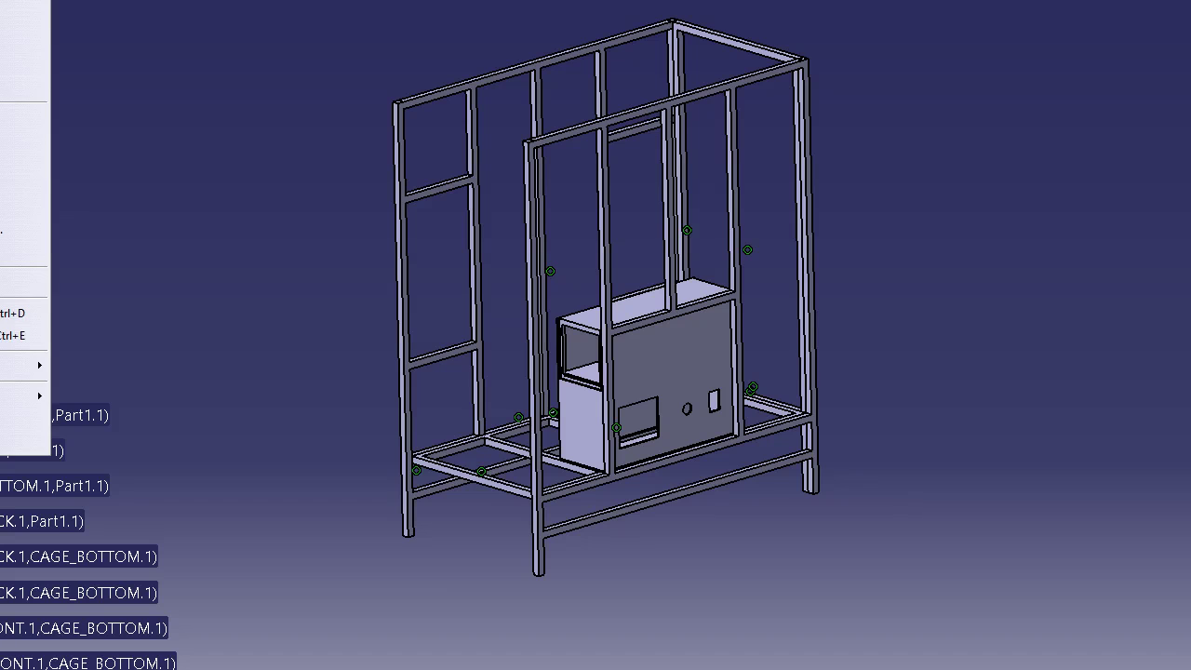
pyautogui.click(18, 209)
pyautogui.doubleClick(457, 299)
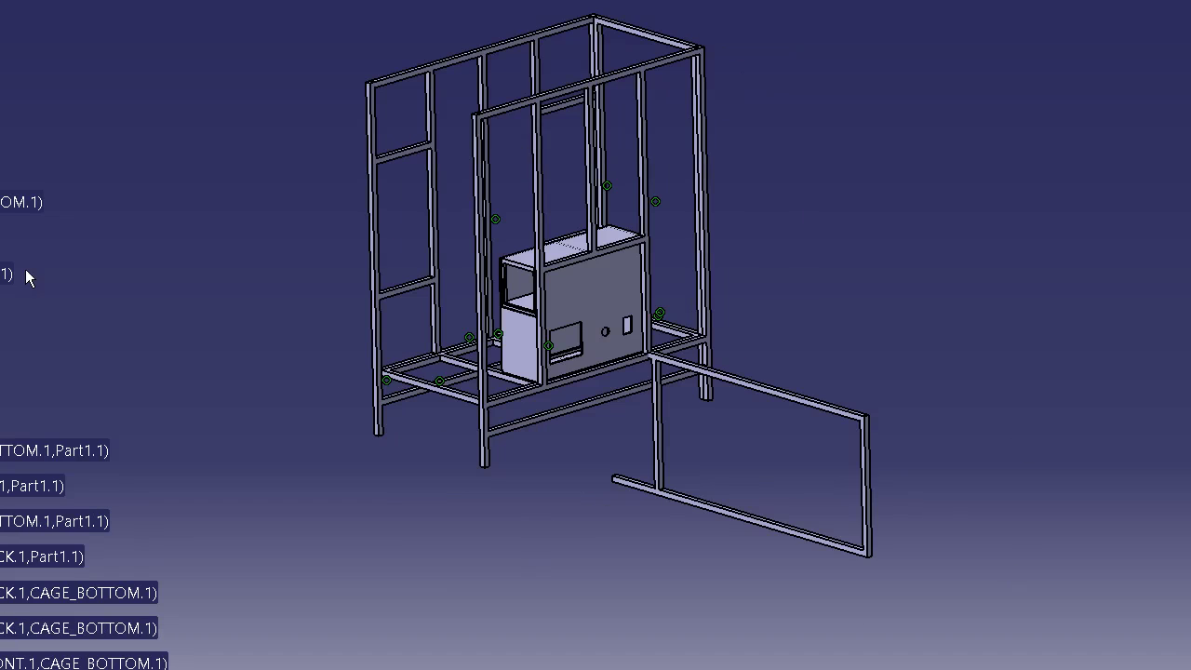
# Rotate the second CAGE_SIDE upright with the compass and position it beside the end of the cage opposite the first one
pyautogui.click(2, 309)
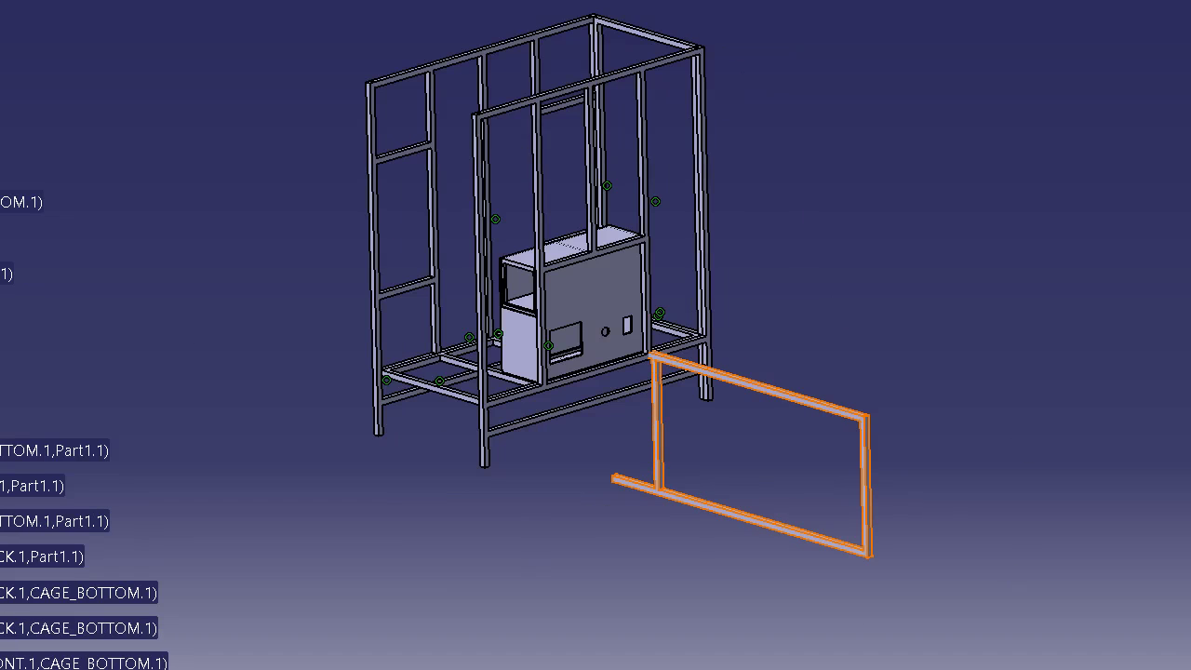
pyautogui.moveTo(1058, 256); pyautogui.dragTo(747, 381)
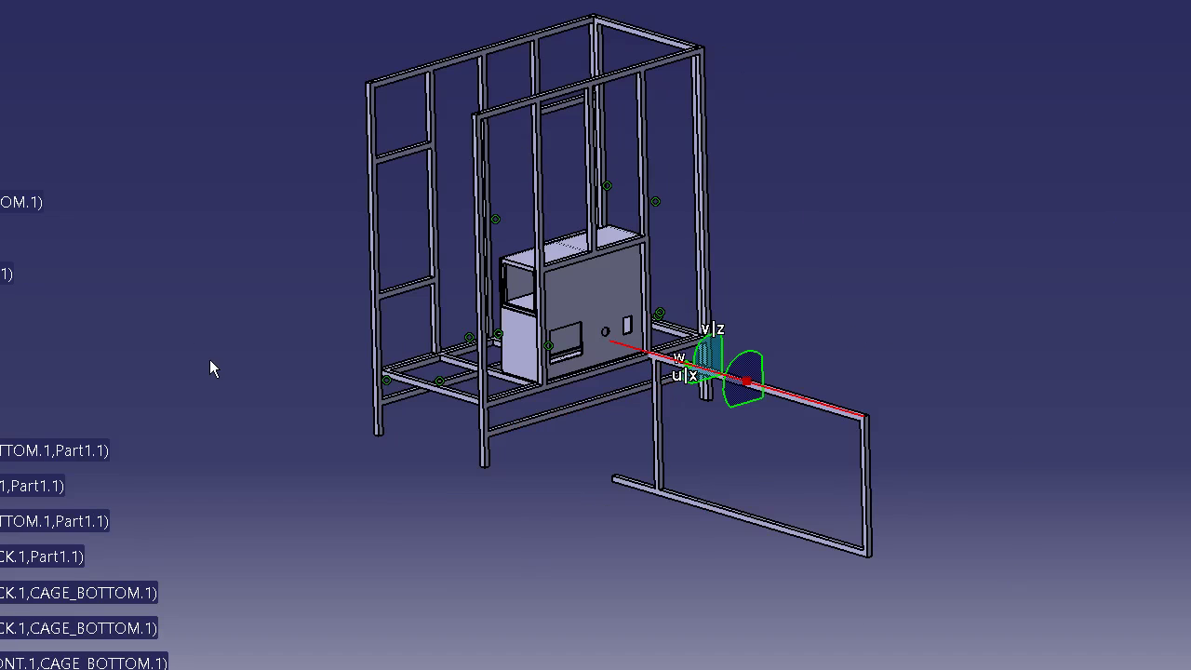
pyautogui.moveTo(700, 345); pyautogui.dragTo(708, 518)
pyautogui.moveTo(774, 394); pyautogui.dragTo(428, 433)
pyautogui.moveTo(589, 516); pyautogui.dragTo(353, 518, button='middle')
pyautogui.moveTo(266, 487); pyautogui.dragTo(178, 335)
pyautogui.moveTo(137, 370); pyautogui.dragTo(332, 319)
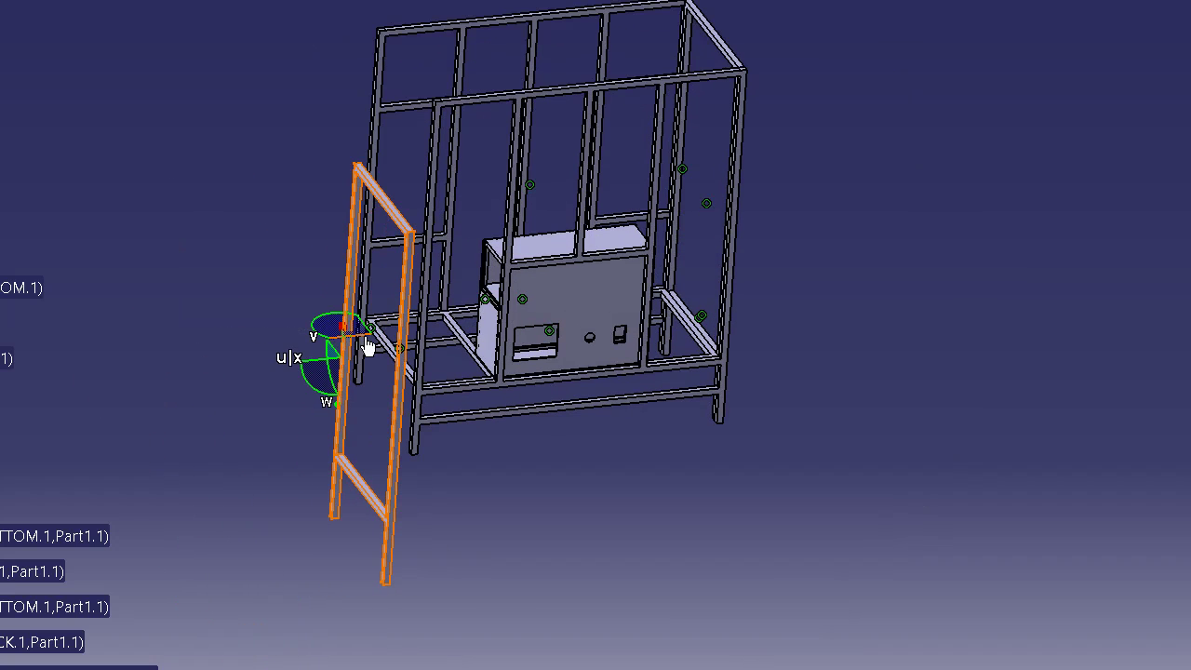
pyautogui.moveTo(339, 385); pyautogui.dragTo(349, 250)
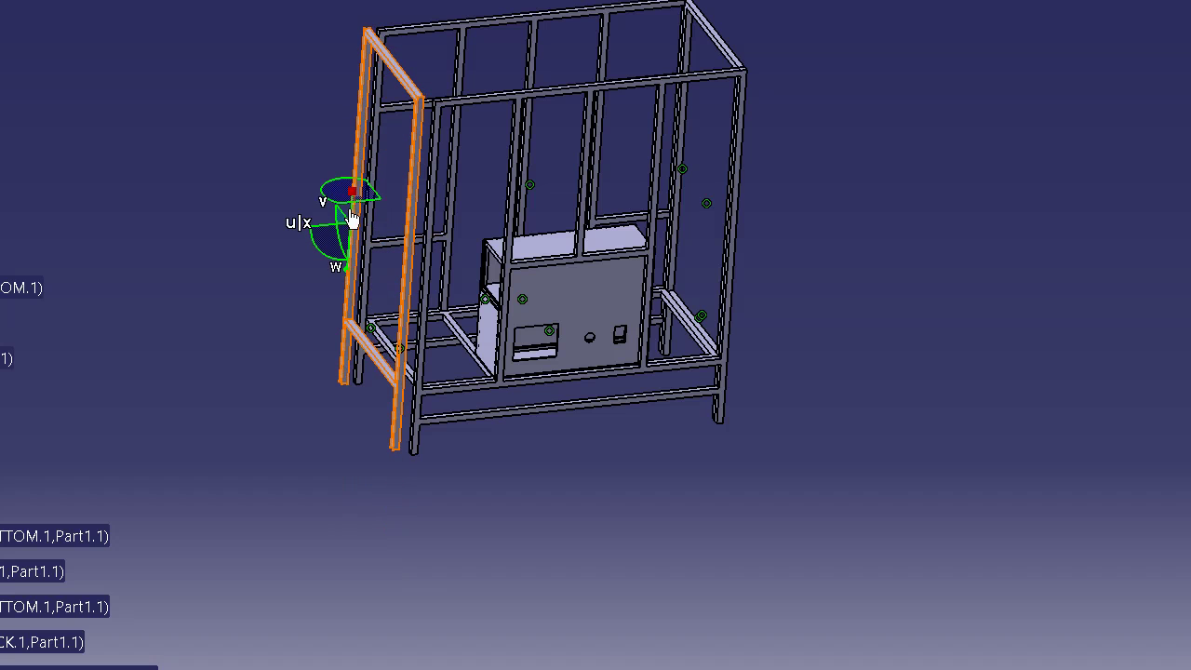
pyautogui.click(819, 200)
# Add a coincidence constraint with opposite orientation between the second CAGE_SIDE's broad inner face and CAGE_BOTTOM's outer end face, and update
pyautogui.moveTo(348, 444); pyautogui.dragTo(642, 337, button='middle')
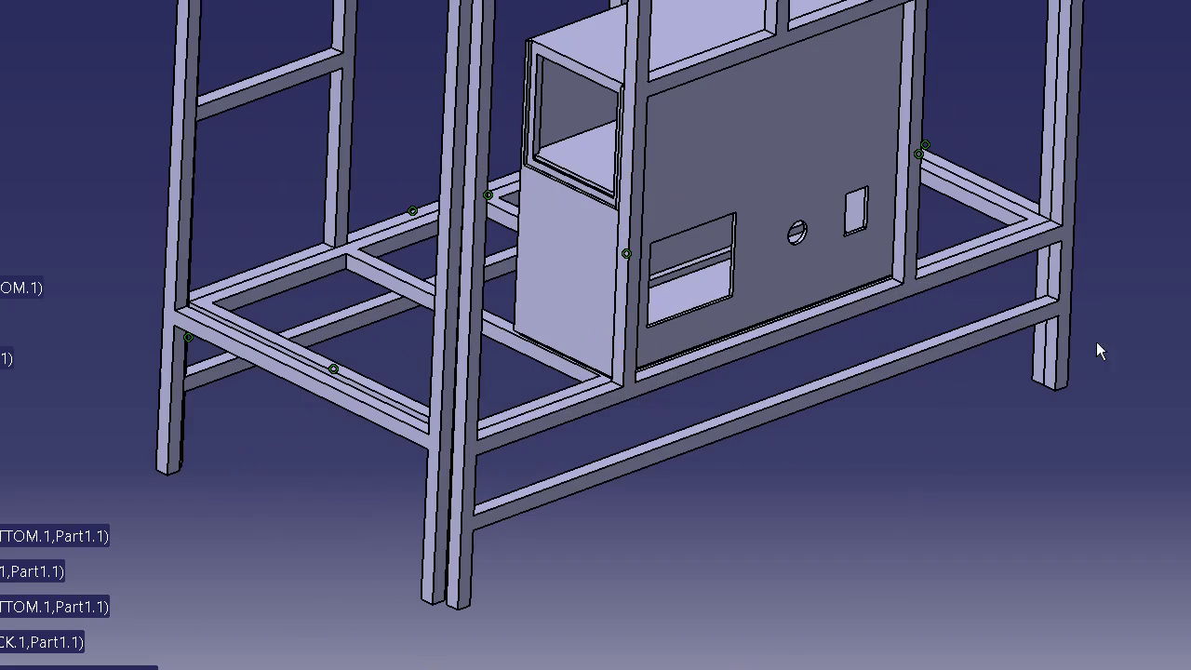
pyautogui.moveTo(518, 474); pyautogui.dragTo(572, 263, button='middle')
pyautogui.click(555, 264)
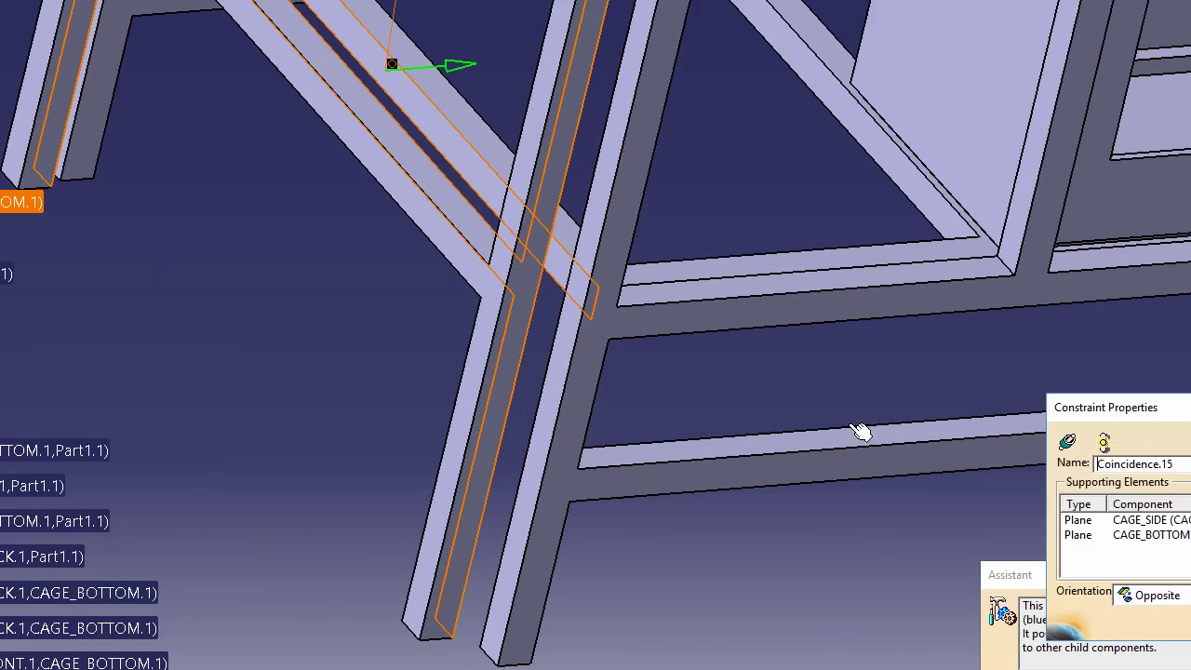
pyautogui.press('Return')
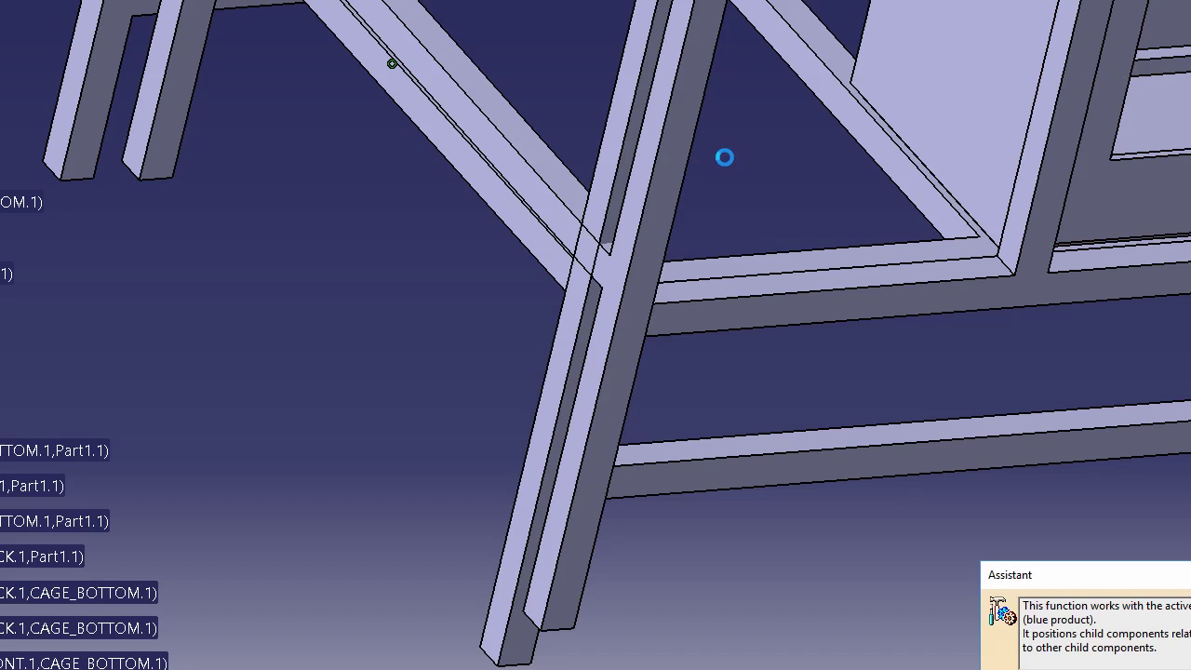
# Add a same-orientation coincidence between the top faces of the second CAGE_SIDE's lower cross member and CAGE_BOTTOM, and update the assembly
pyautogui.click(690, 290)
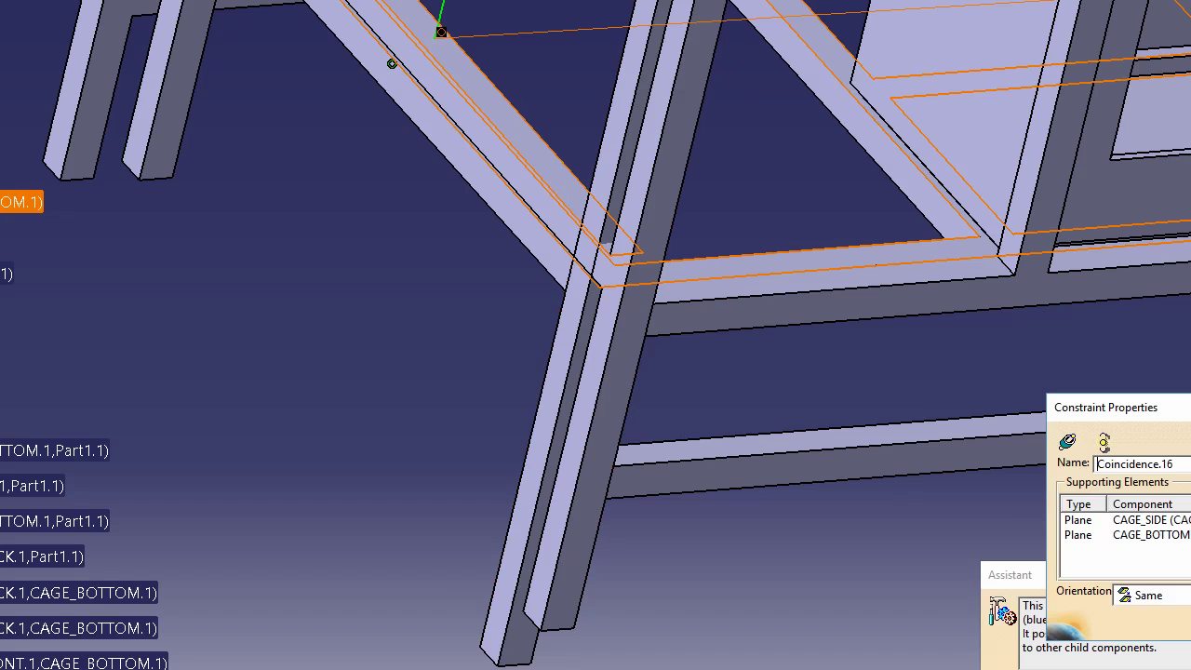
pyautogui.press('Return')
pyautogui.hotkey('ctrl', 'u')
pyautogui.moveTo(676, 322); pyautogui.dragTo(746, 400, button='middle')
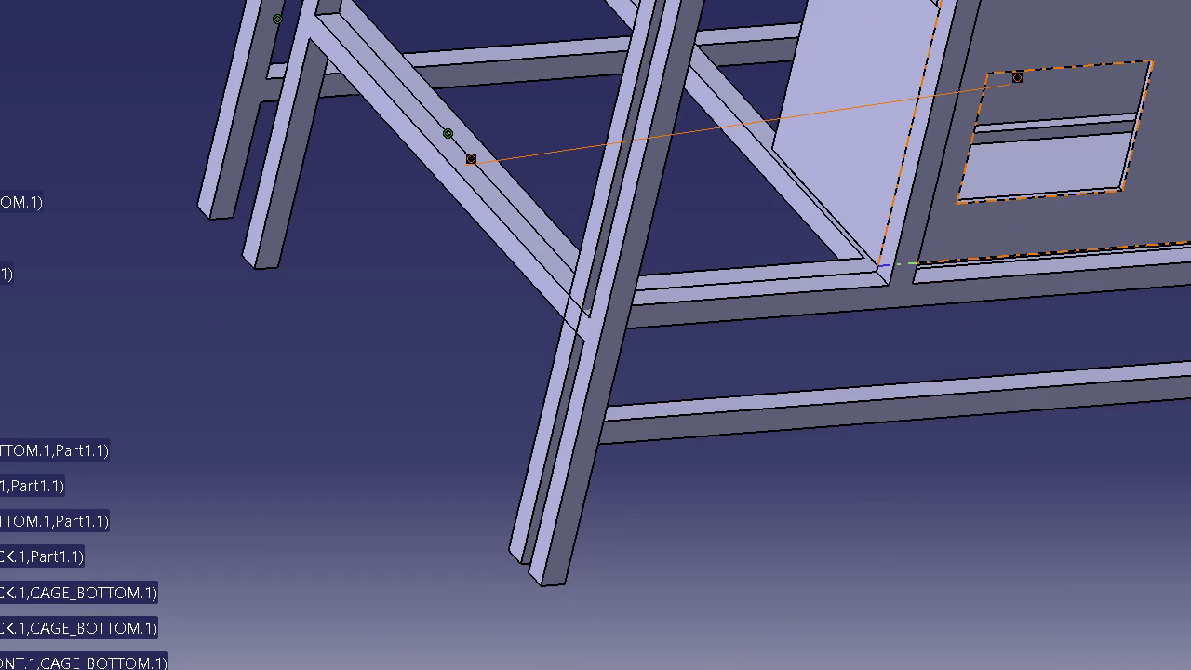
# Add a coincidence constraint between CAGE_FRONT and the second CAGE_SIDE at their shared corner post, and update the assembly
pyautogui.moveTo(414, 223); pyautogui.dragTo(541, 366, button='middle')
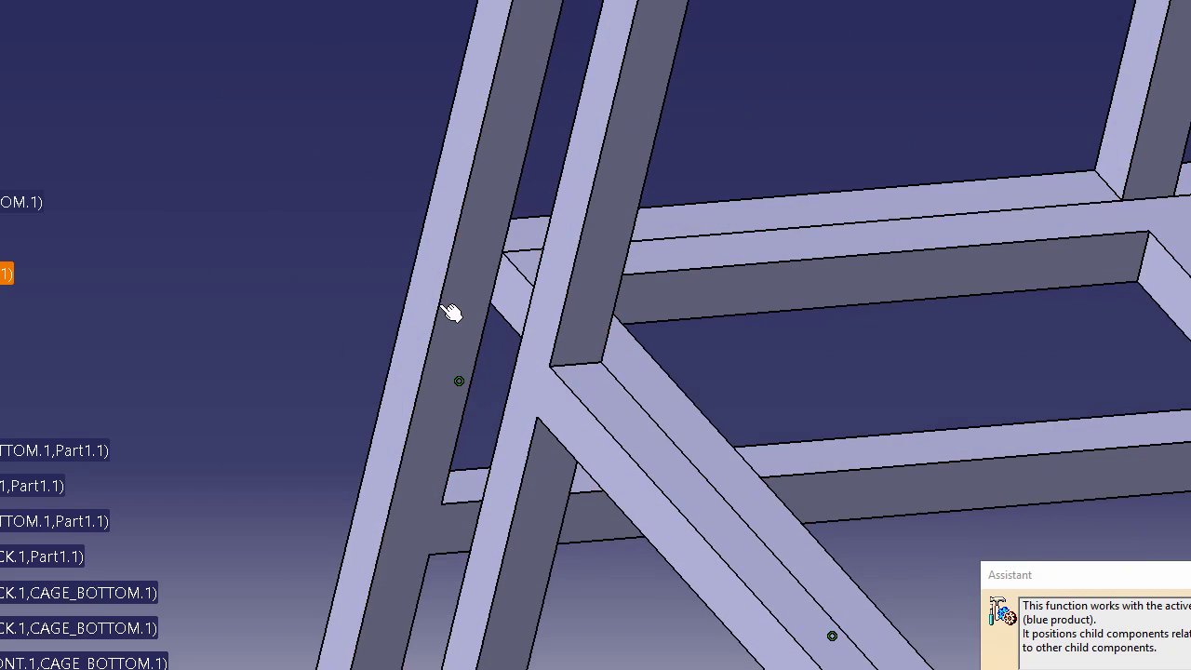
pyautogui.moveTo(460, 310); pyautogui.dragTo(787, 420, button='middle')
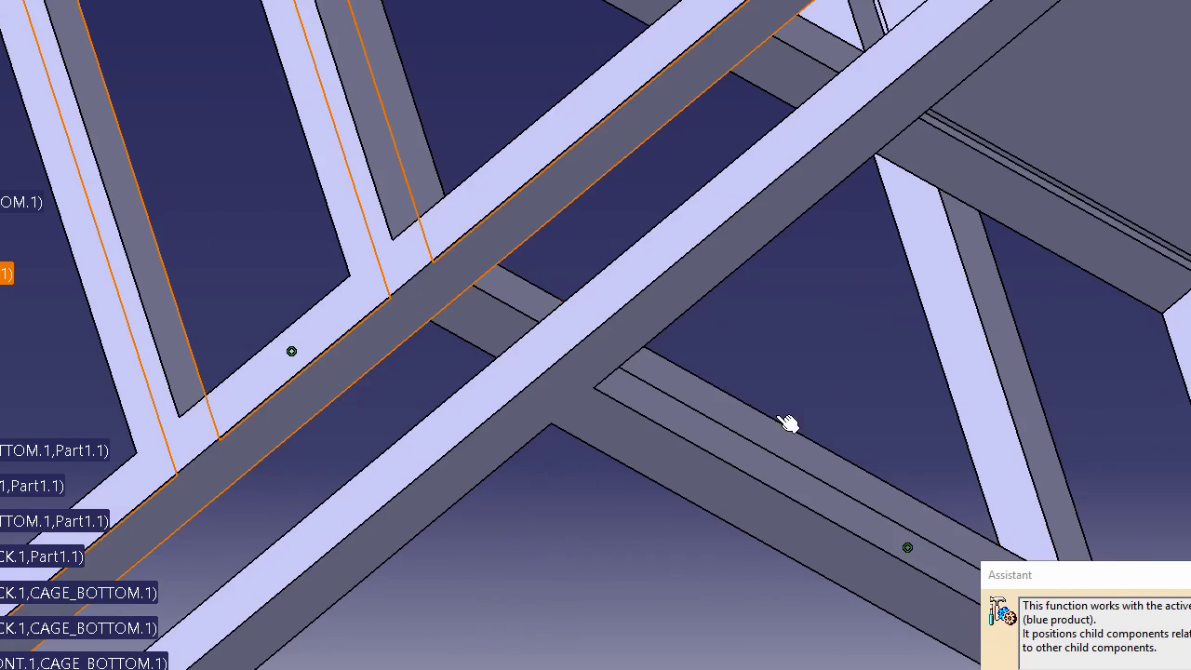
pyautogui.click(600, 332)
pyautogui.press('Return')
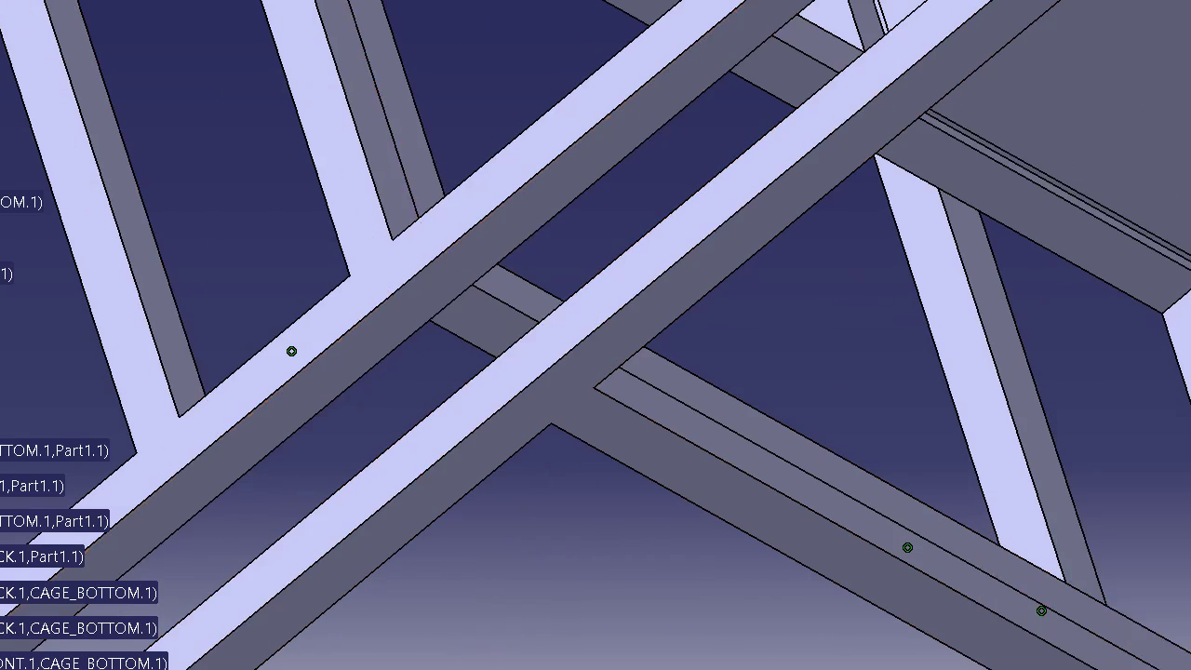
pyautogui.hotkey('ctrl', 'u')
# Insert the CAGE_TOP part from the aviary folder into the assembly
pyautogui.moveTo(743, 358); pyautogui.dragTo(790, 651, button='middle')
pyautogui.moveTo(765, 416); pyautogui.dragTo(558, 437, button='middle')
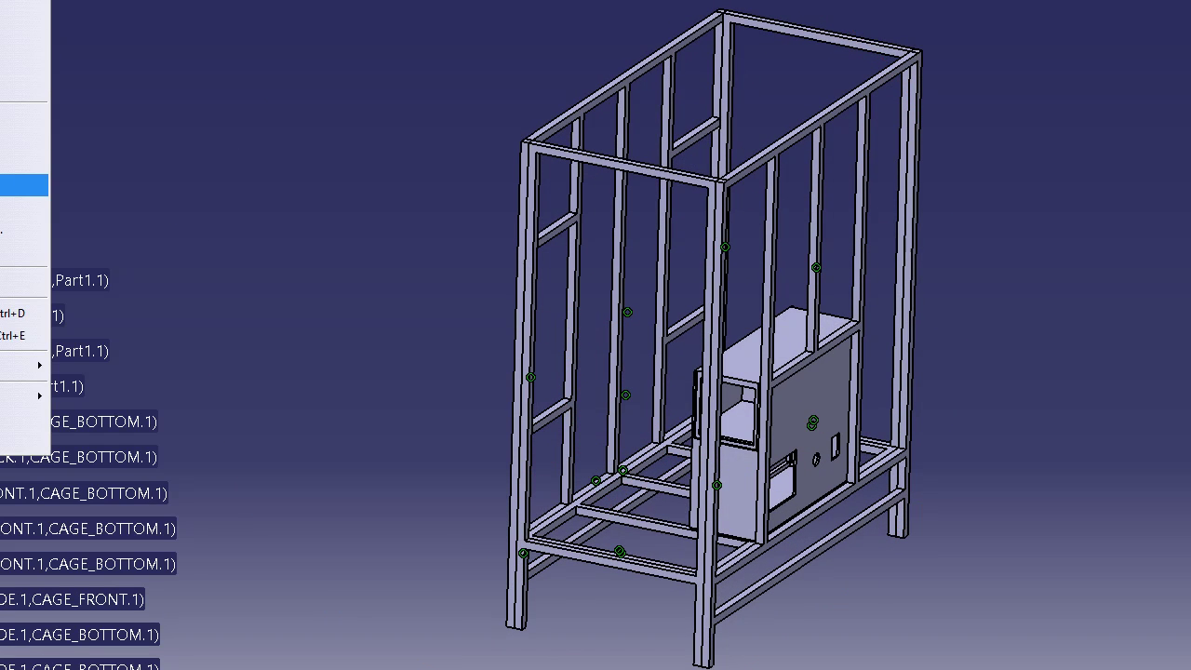
pyautogui.click(3, 208)
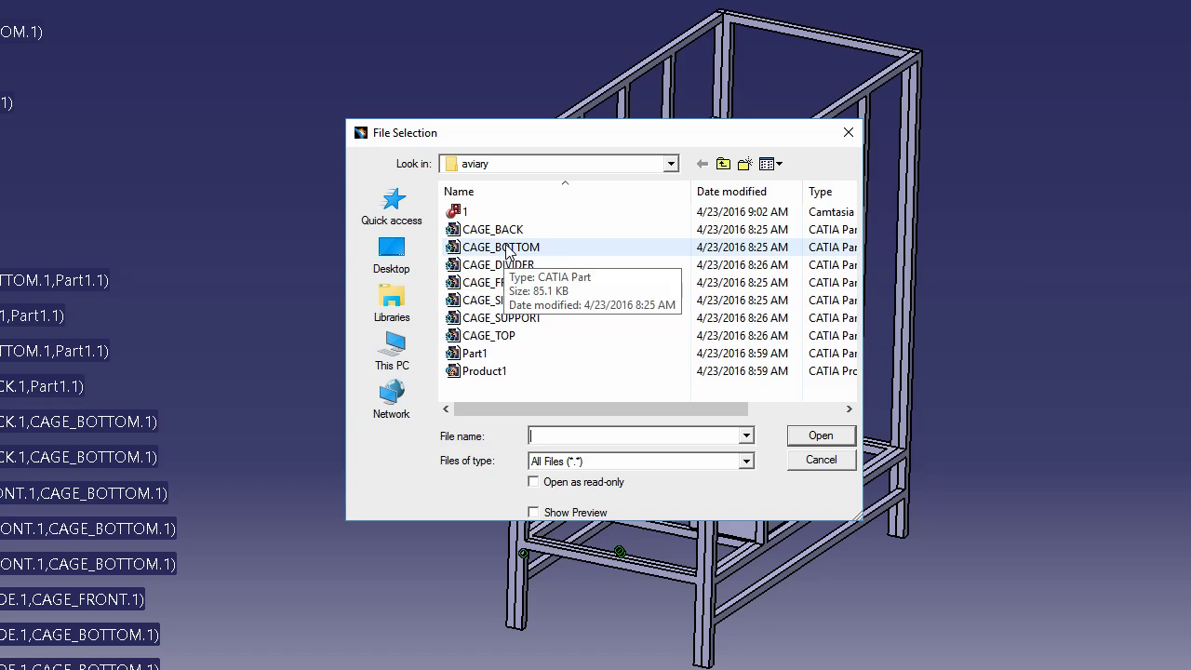
pyautogui.click(493, 340)
pyautogui.doubleClick(493, 337)
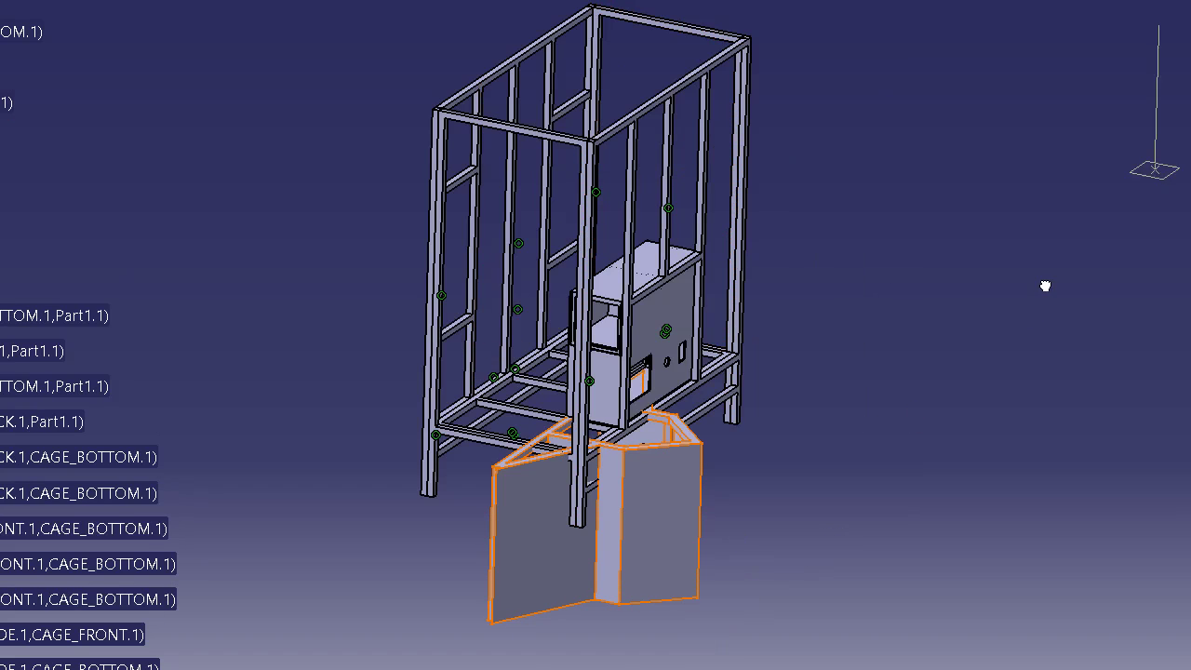
# Rotate CAGE_TOP with the compass so the roof stands upright, and move it above the open top of the cage
pyautogui.moveTo(595, 545); pyautogui.dragTo(596, 542)
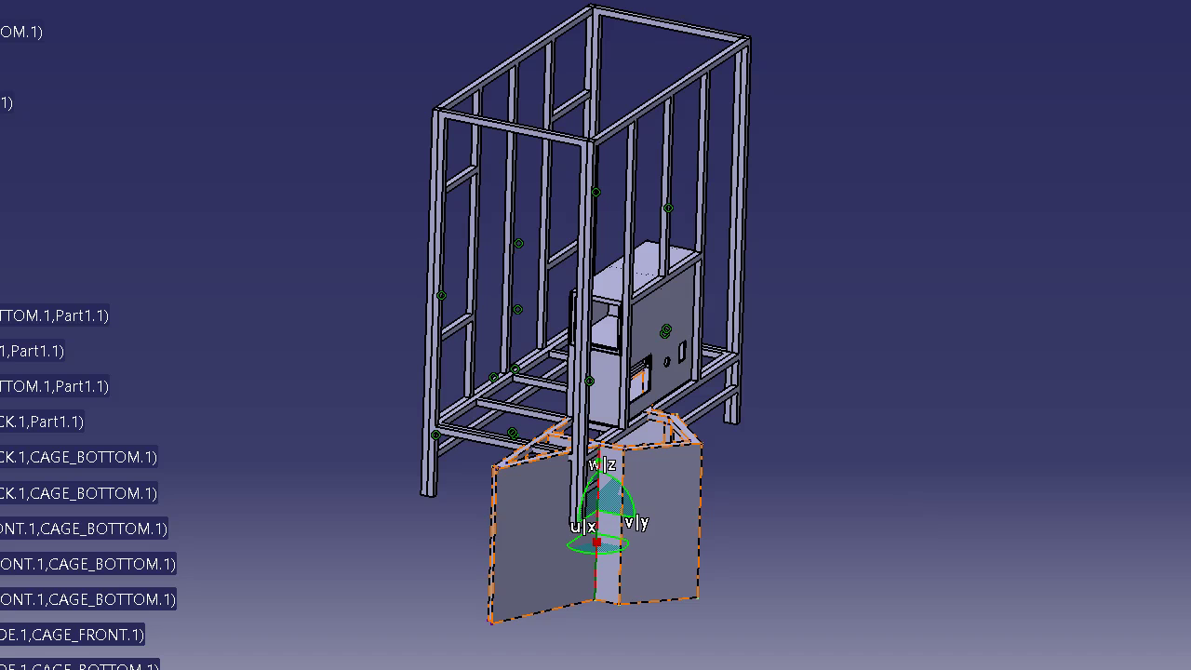
pyautogui.moveTo(636, 509); pyautogui.dragTo(512, 456)
pyautogui.moveTo(568, 535); pyautogui.dragTo(604, 0)
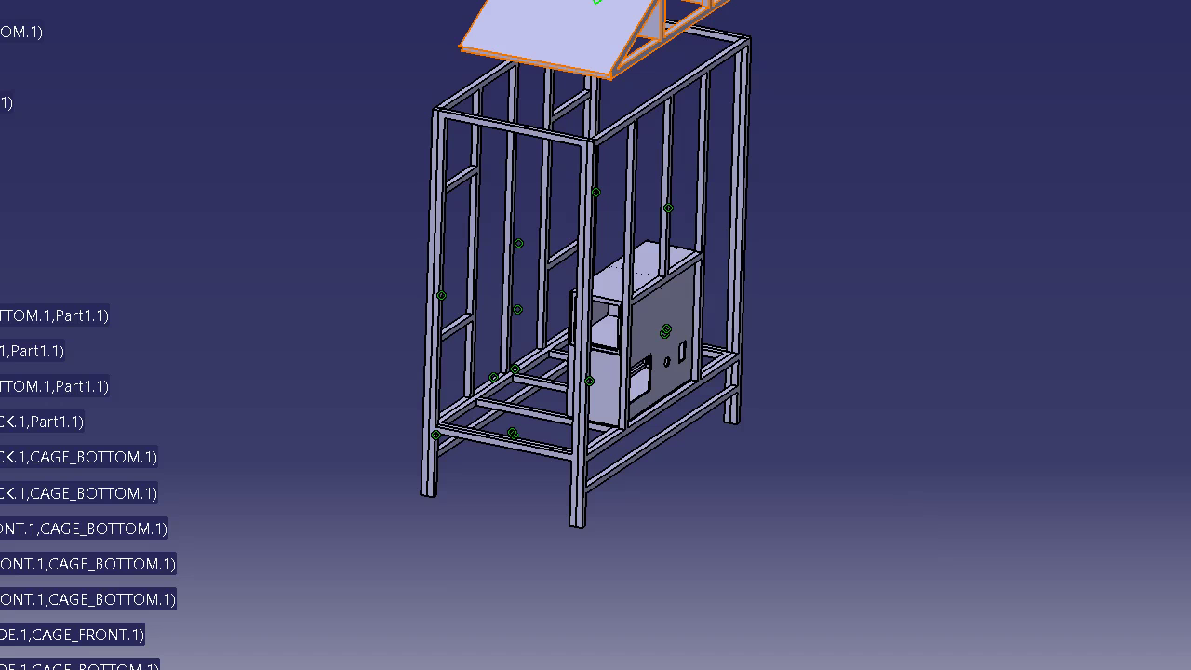
pyautogui.click(837, 72)
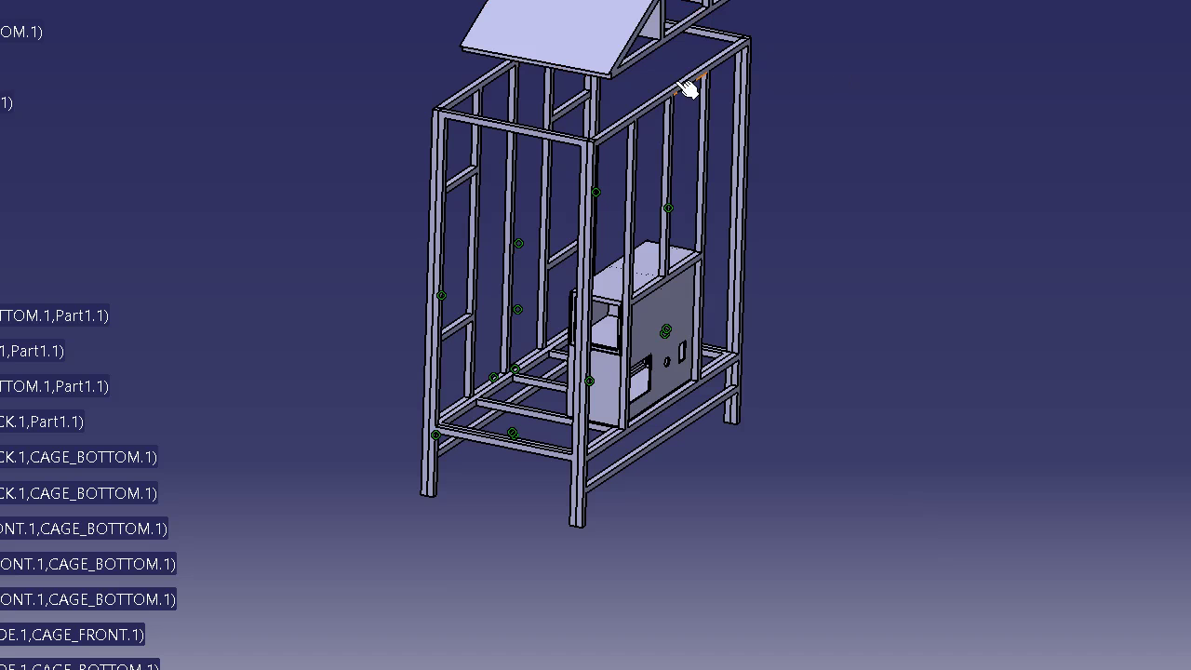
# Add a coincidence constraint between CAGE_TOP's underside and the underside of CAGE_BACK's top rail, and update the assembly
pyautogui.middleClick(597, 65)
pyautogui.keyDown('ctrl'); pyautogui.moveTo(629, 239); pyautogui.dragTo(551, 131, button='middle'); pyautogui.keyUp('ctrl')
pyautogui.click(1, 124)
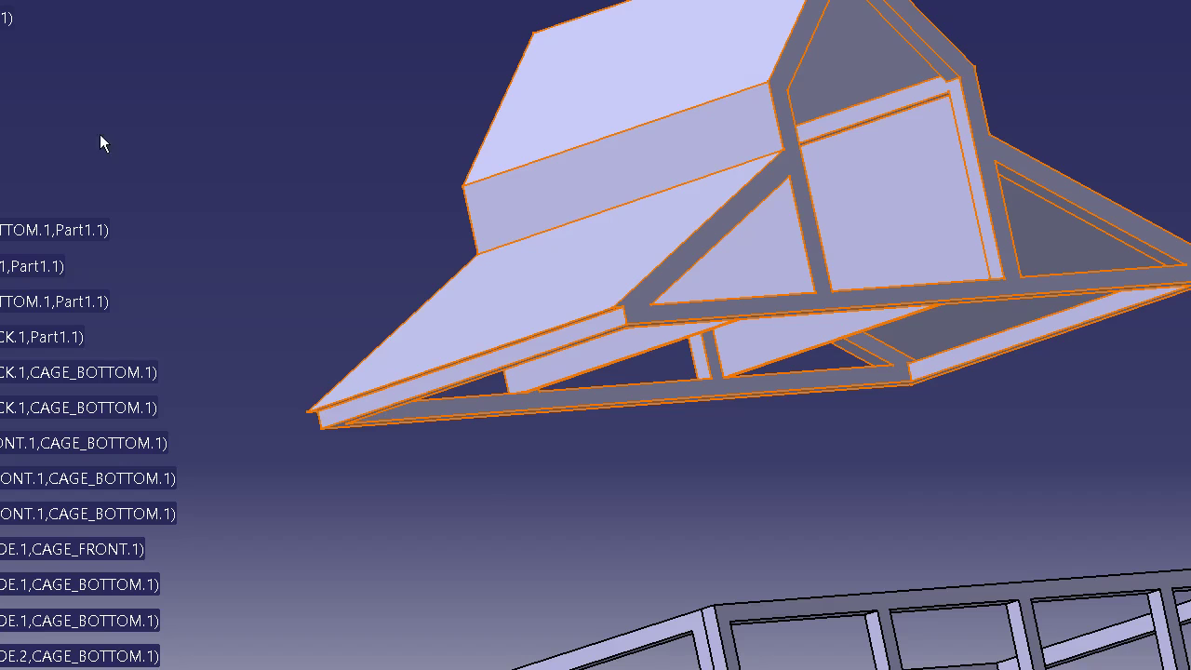
pyautogui.click(1190, 121)
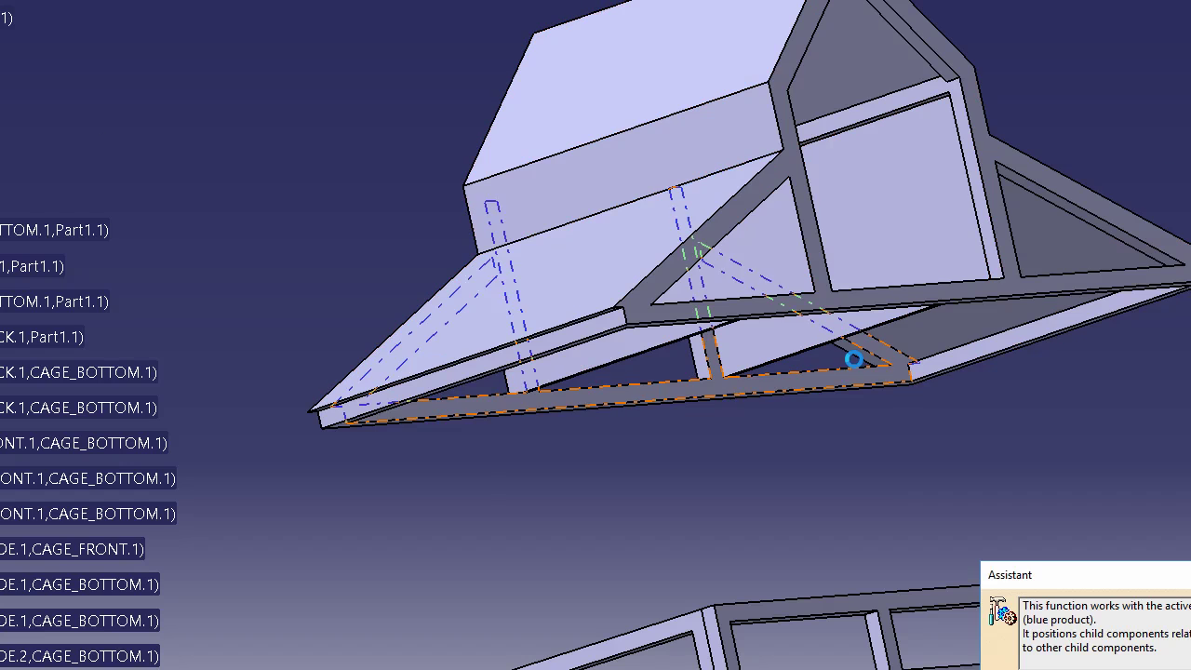
pyautogui.keyDown('ctrl'); pyautogui.moveTo(726, 422); pyautogui.dragTo(717, 313, button='middle'); pyautogui.keyUp('ctrl')
pyautogui.moveTo(682, 419); pyautogui.dragTo(619, 145, button='middle')
pyautogui.scroll(-1, 635, 324)
pyautogui.keyDown('ctrl'); pyautogui.moveTo(619, 144); pyautogui.dragTo(612, 326, button='middle'); pyautogui.keyUp('ctrl')
pyautogui.moveTo(611, 326); pyautogui.dragTo(646, 227, button='middle')
pyautogui.moveTo(646, 228); pyautogui.dragTo(700, 488, button='middle')
pyautogui.keyDown('ctrl'); pyautogui.moveTo(699, 489); pyautogui.dragTo(619, 311, button='middle'); pyautogui.keyUp('ctrl')
pyautogui.scroll(1, 638, 352)
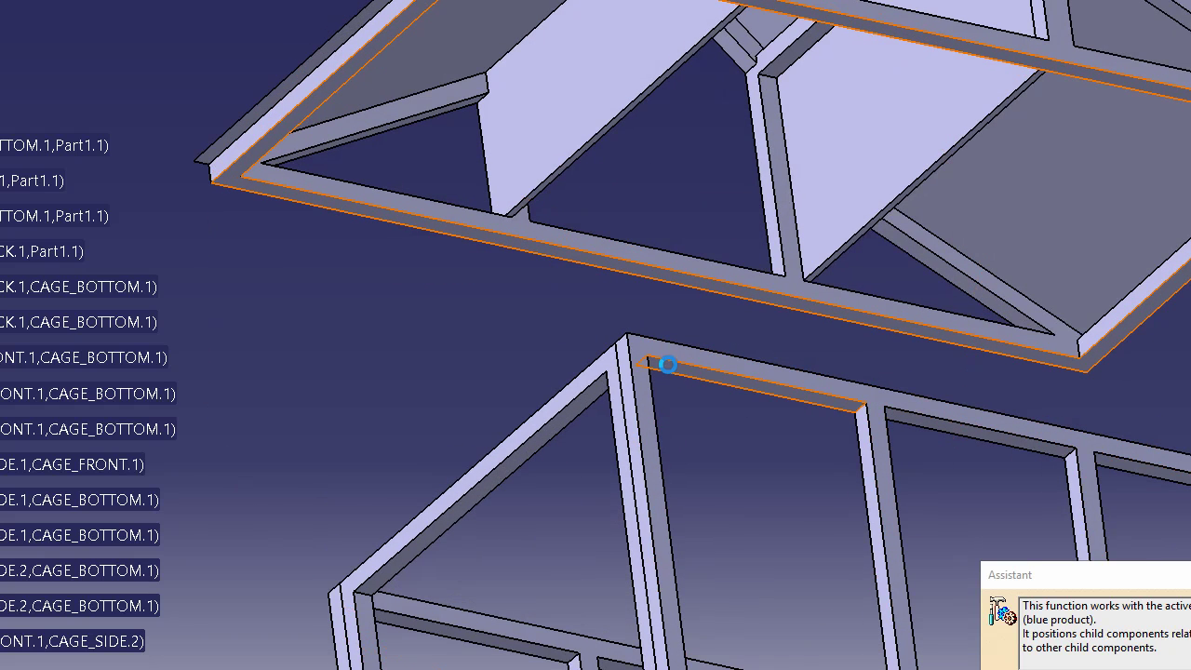
pyautogui.click(667, 365)
pyautogui.press('Return')
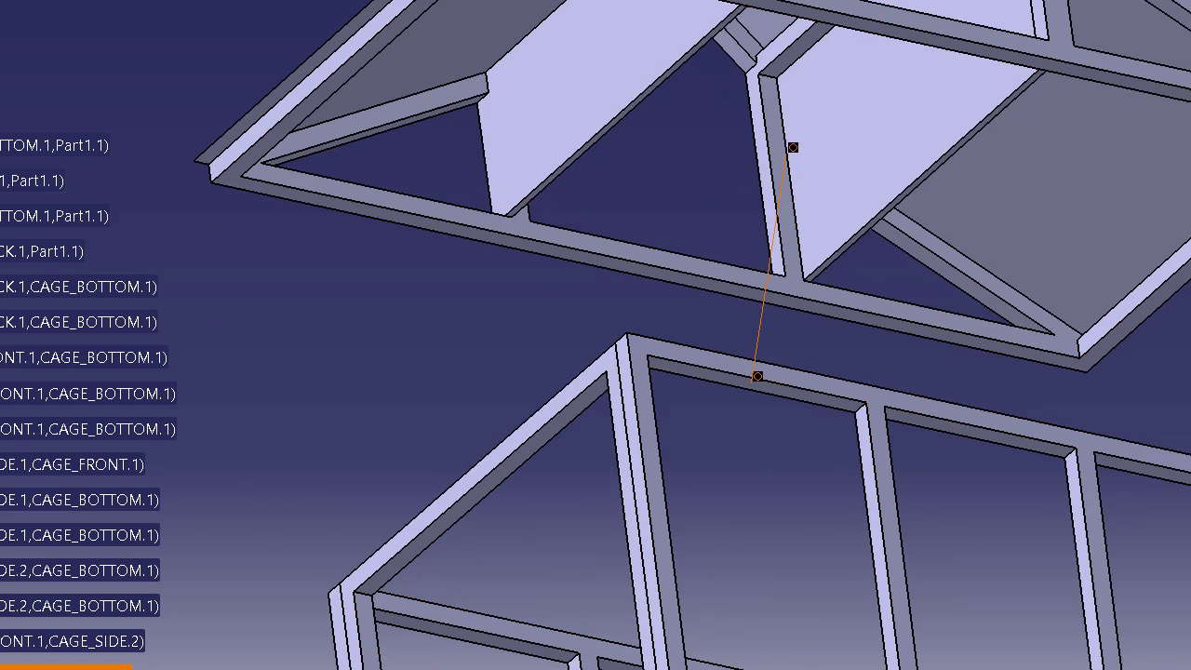
pyautogui.hotkey('ctrl', 'u')
# Add a coincidence constraint between CAGE_TOP's narrow eave end face and the inner face of the first CAGE_SIDE
pyautogui.moveTo(512, 261); pyautogui.dragTo(542, 426, button='middle')
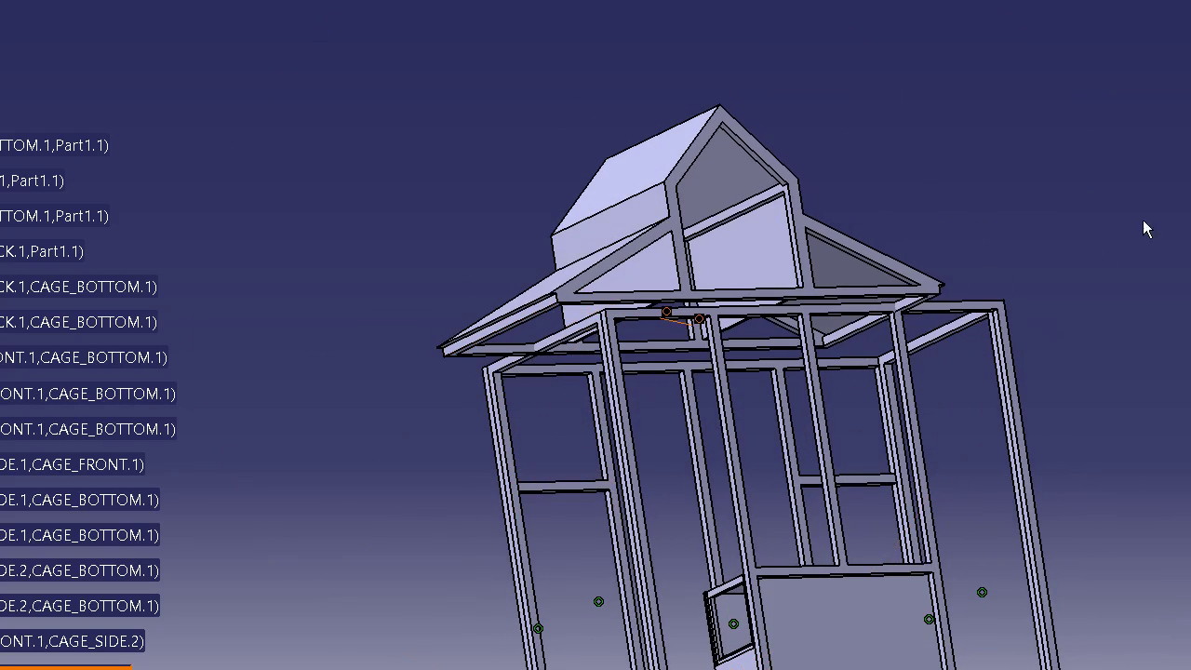
pyautogui.moveTo(954, 262); pyautogui.dragTo(603, 274, button='middle')
pyautogui.moveTo(921, 325); pyautogui.dragTo(496, 205, button='middle')
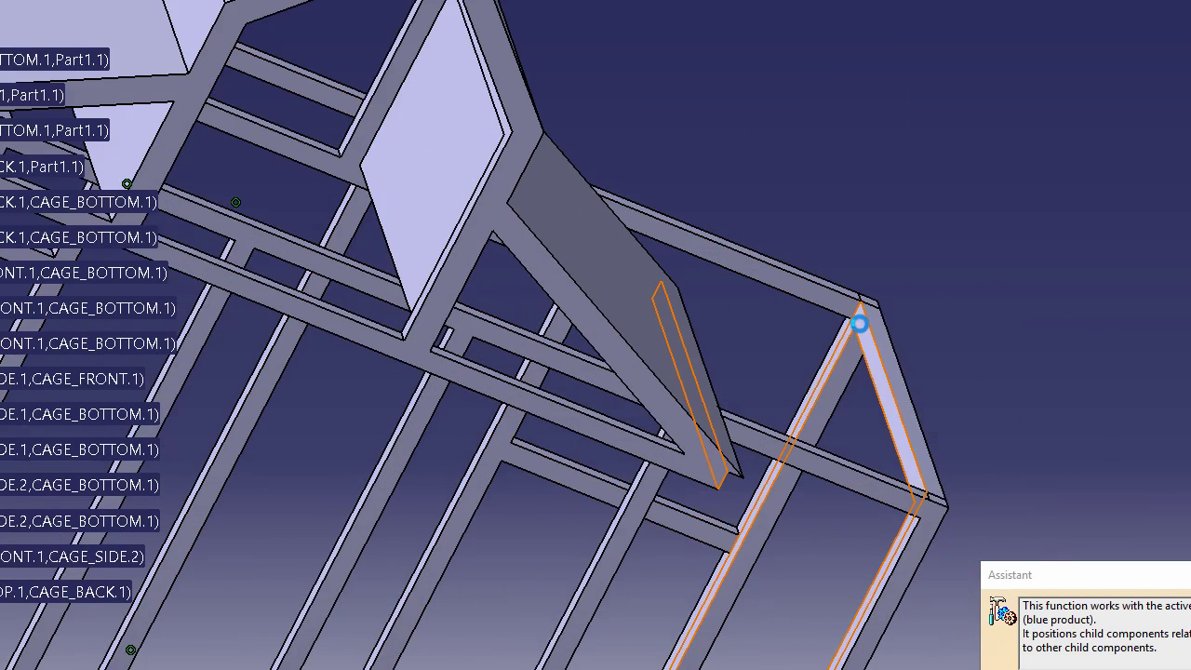
pyautogui.click(859, 323)
pyautogui.press('Return')
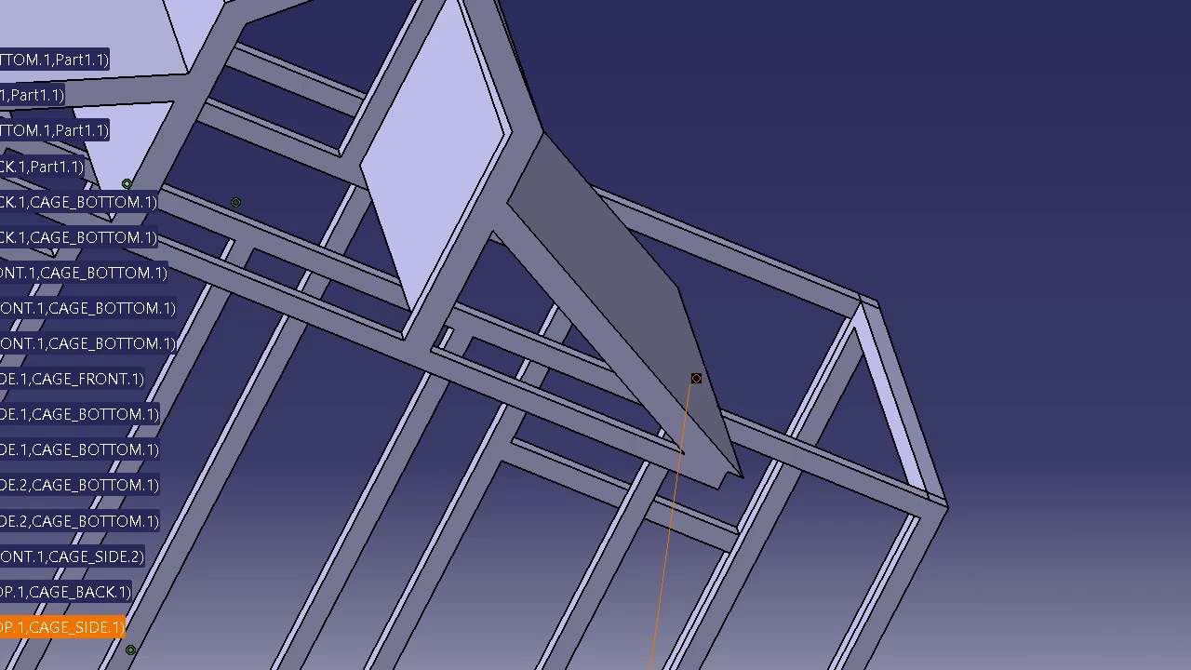
# Add a coincidence constraint with opposite orientation between CAGE_TOP's gable face and CAGE_FRONT's broad face, and update the assembly
pyautogui.moveTo(883, 598); pyautogui.dragTo(1075, 160, button='middle')
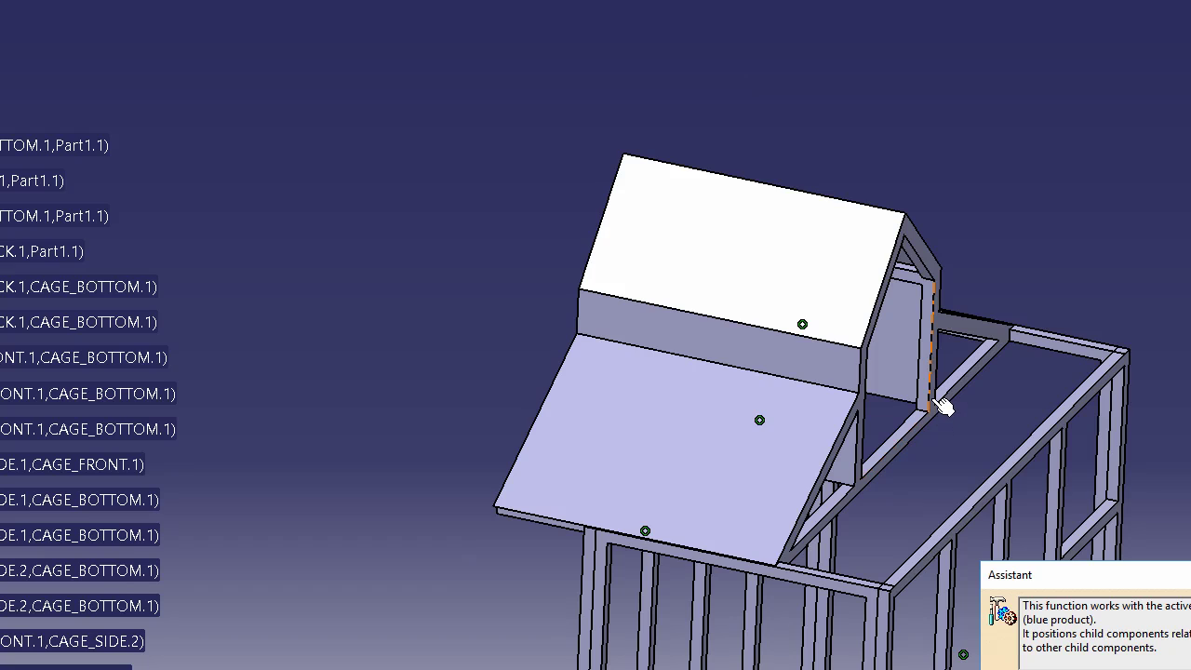
pyautogui.moveTo(948, 432); pyautogui.dragTo(1025, 310, button='middle')
pyautogui.click(1025, 310)
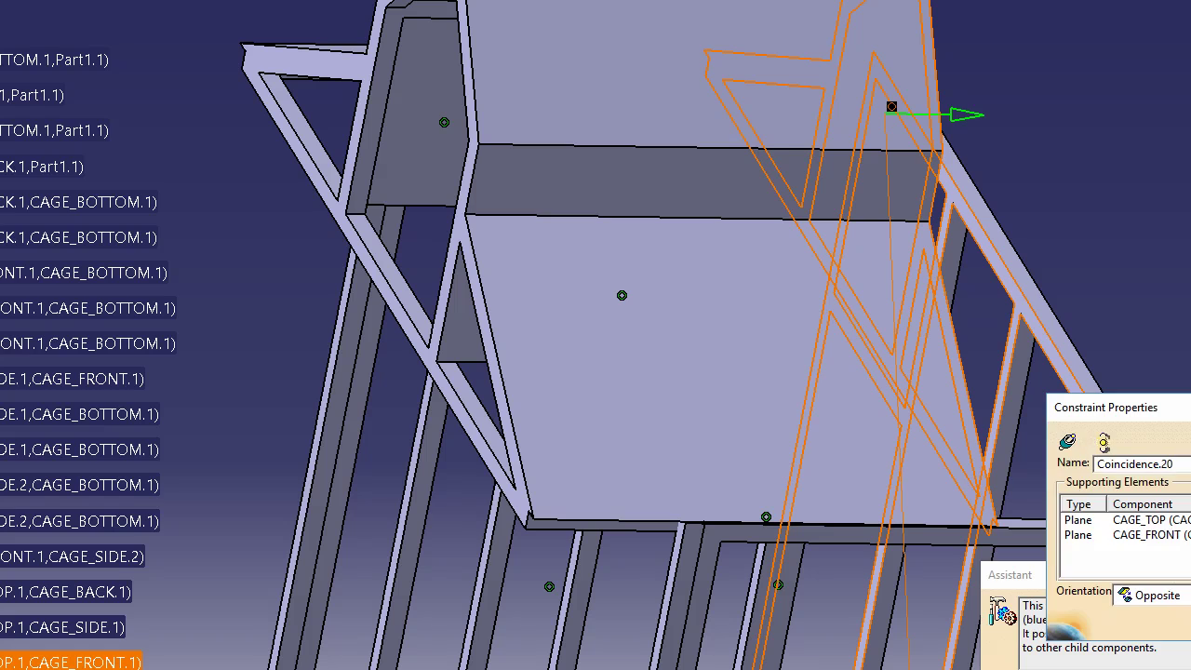
pyautogui.click(1186, 625)
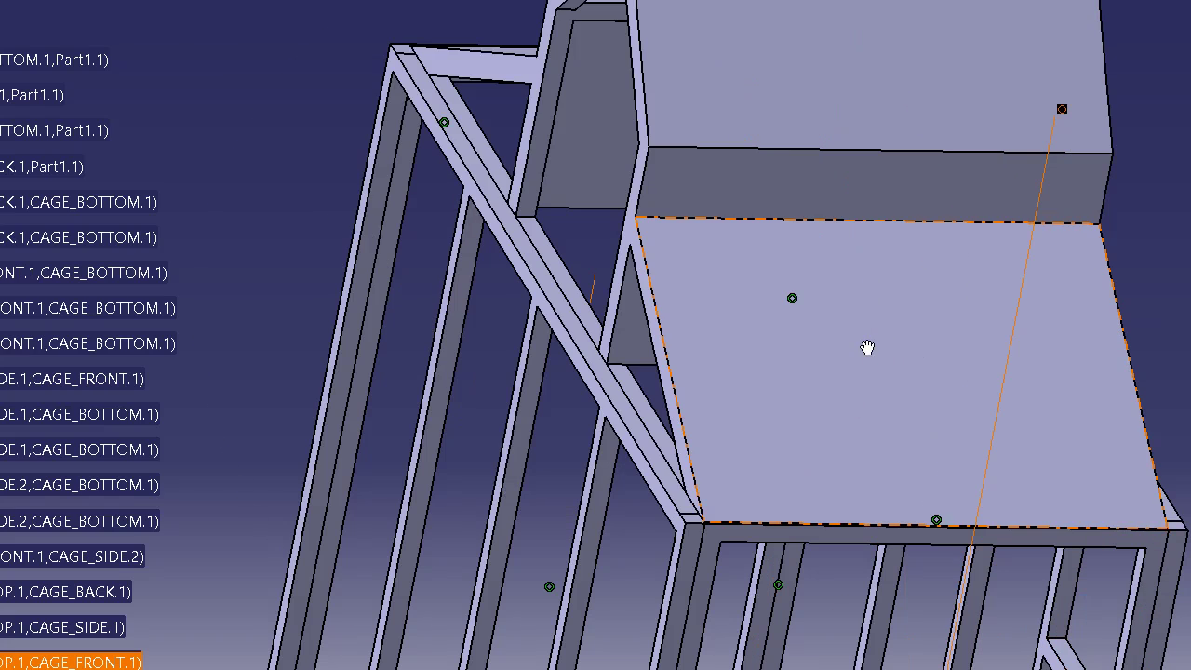
pyautogui.keyDown('ctrl'); pyautogui.moveTo(867, 347); pyautogui.dragTo(899, 473, button='middle'); pyautogui.keyUp('ctrl')
pyautogui.click(898, 450)
# Hide the constraints from the first CAGE_FRONT–CAGE_BOTTOM one through the CAGE_TOP–CAGE_FRONT one
pyautogui.moveTo(561, 461); pyautogui.dragTo(616, 369, button='middle')
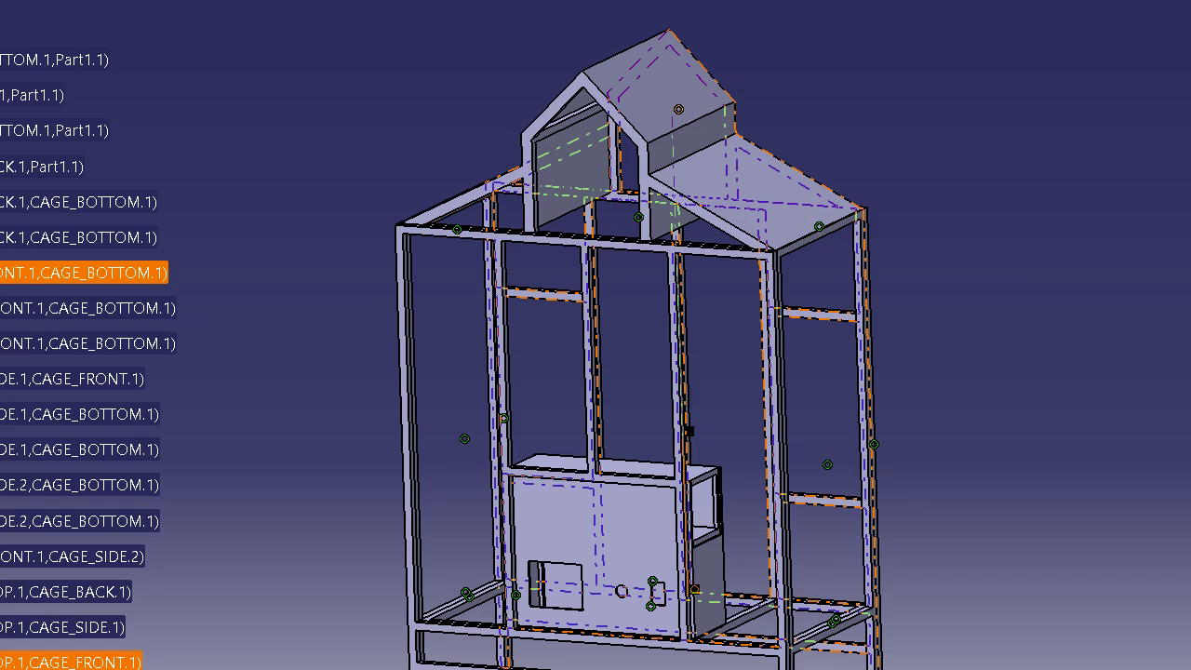
pyautogui.keyDown('shift'); pyautogui.click(3, 660); pyautogui.keyUp('shift')
pyautogui.rightClick(4, 657)
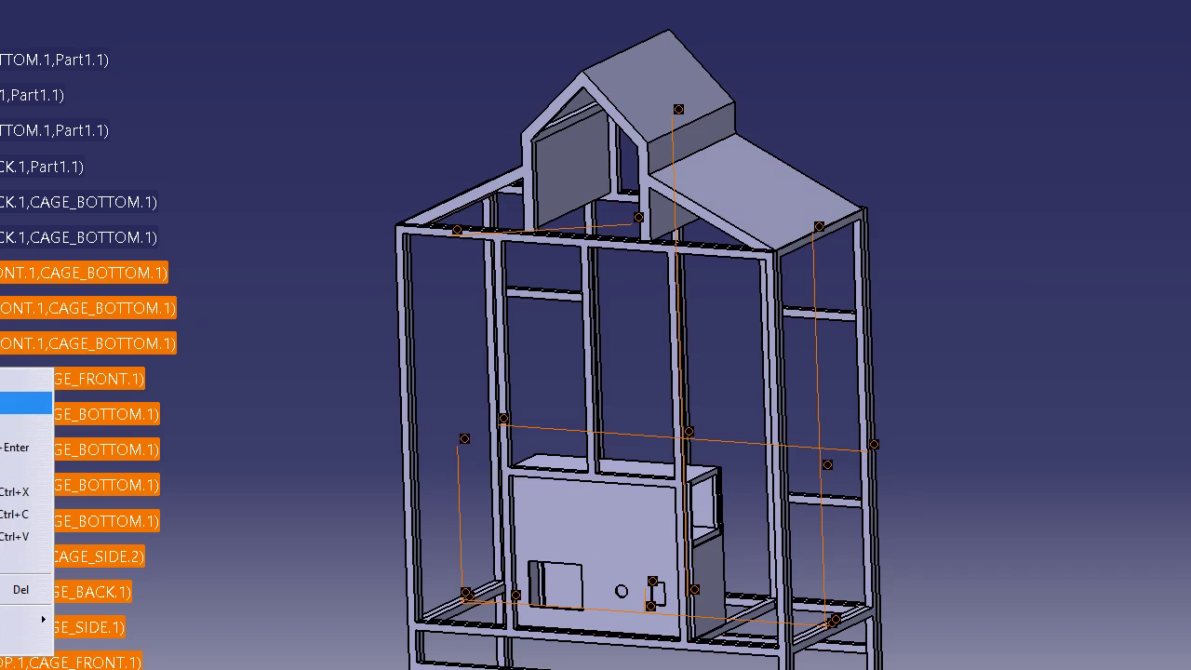
pyautogui.click(19, 402)
pyautogui.rightClick(3, 418)
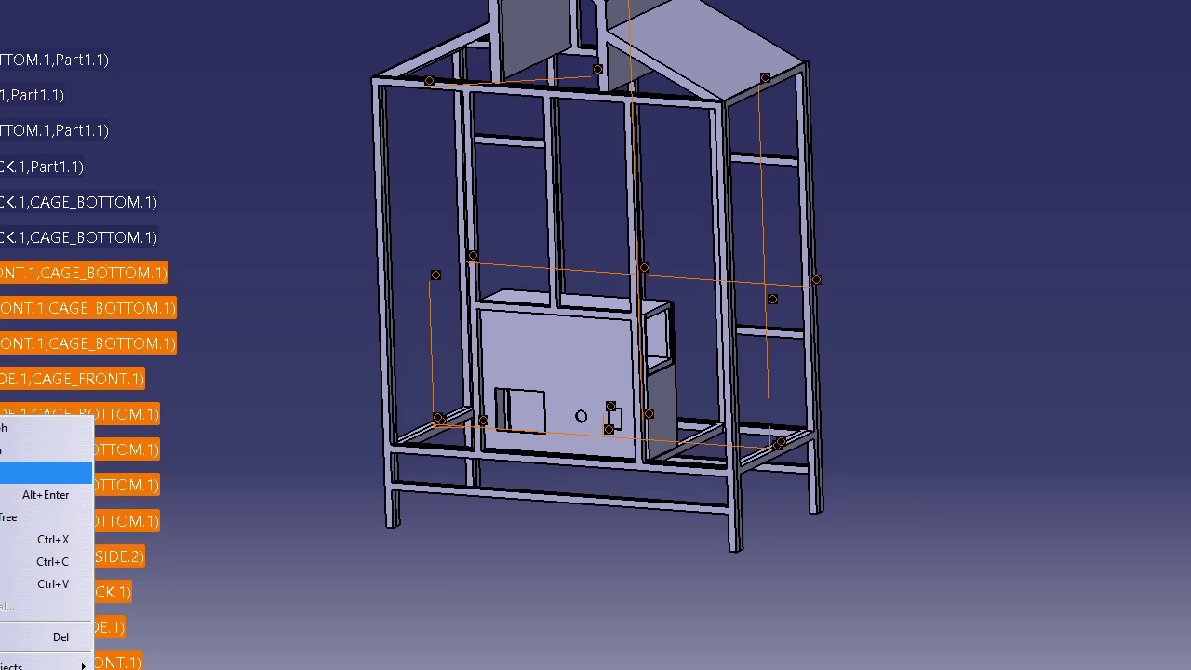
pyautogui.click(46, 472)
pyautogui.moveTo(586, 264); pyautogui.dragTo(632, 397, button='middle')
pyautogui.press('F3')
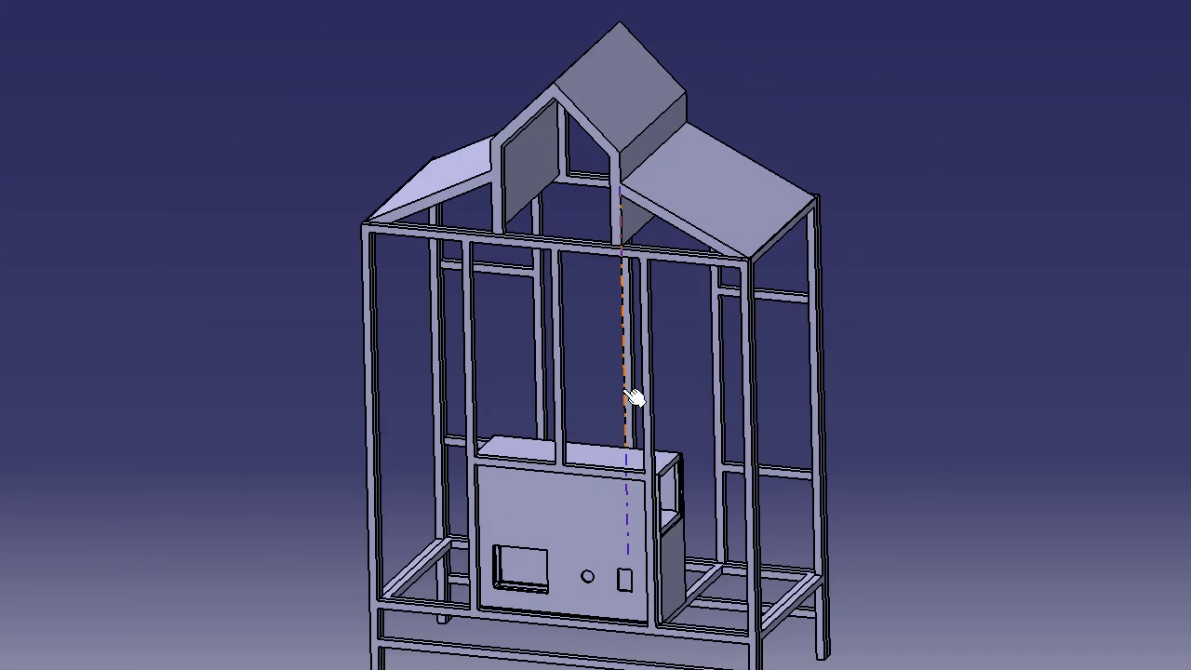
# Insert the CAGE_SUPPORT part from the aviary folder into Product1
pyautogui.scroll(10, 79, 335)
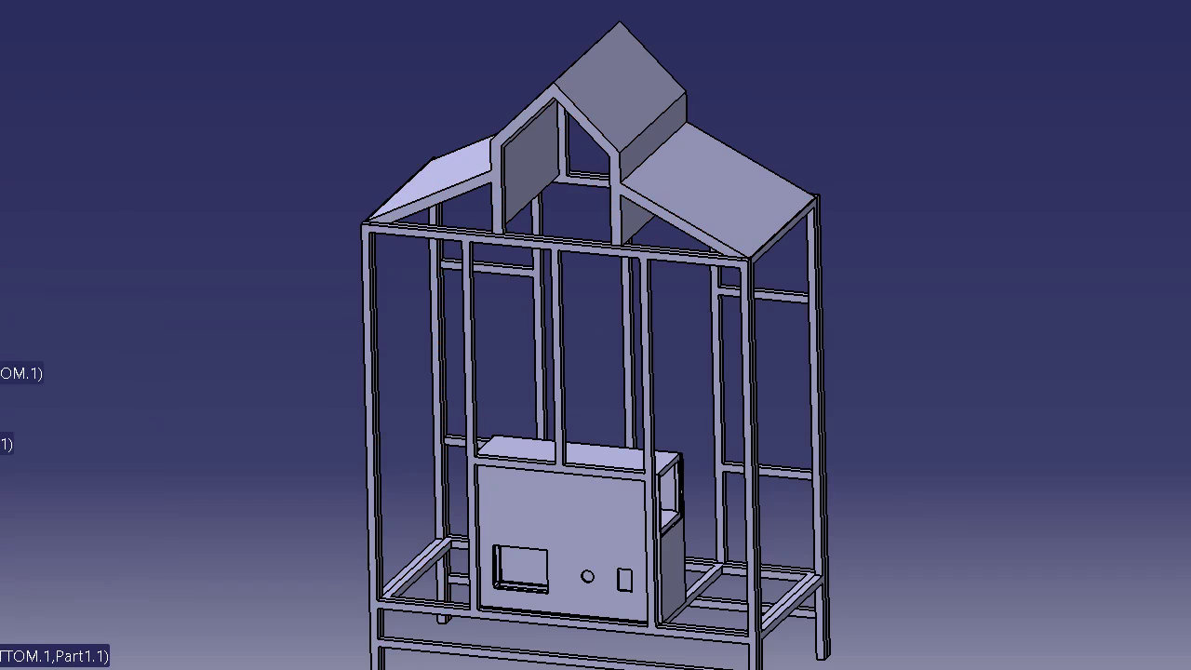
pyautogui.scroll(5, 28, 372)
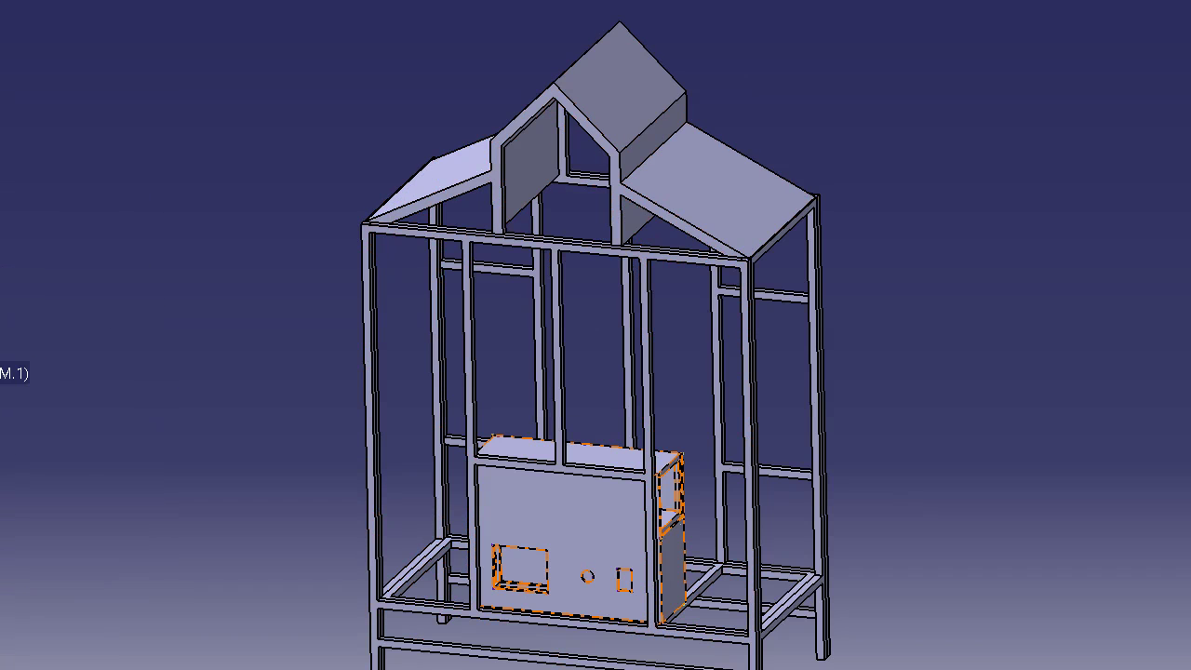
pyautogui.click(4, 2)
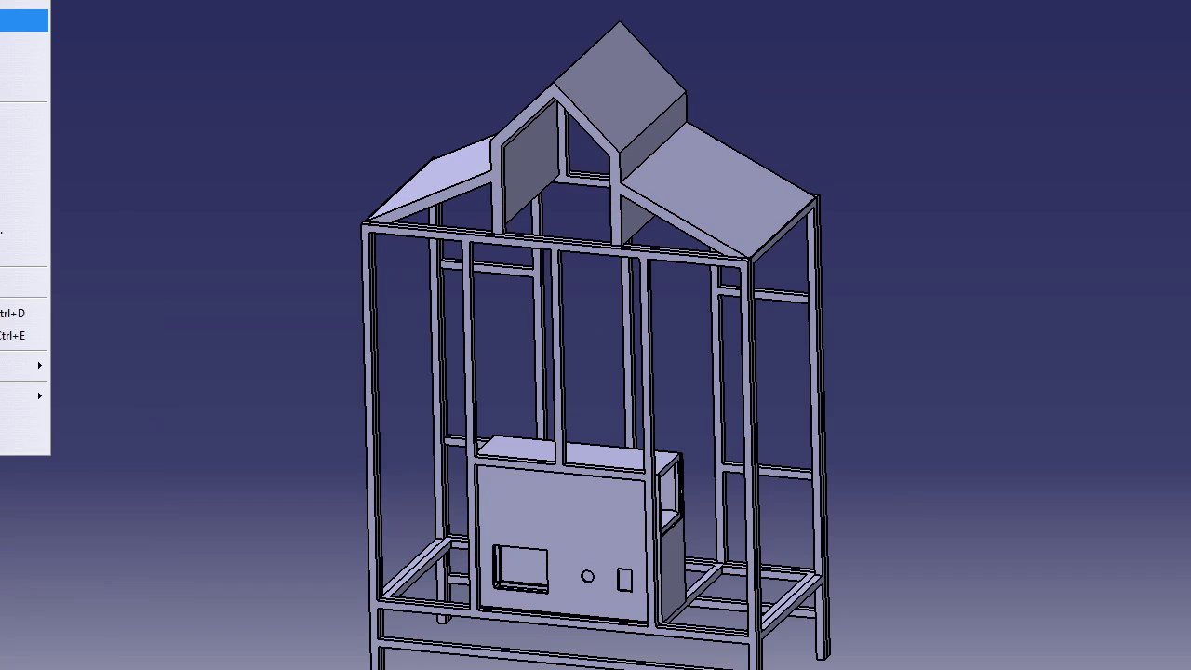
pyautogui.click(10, 208)
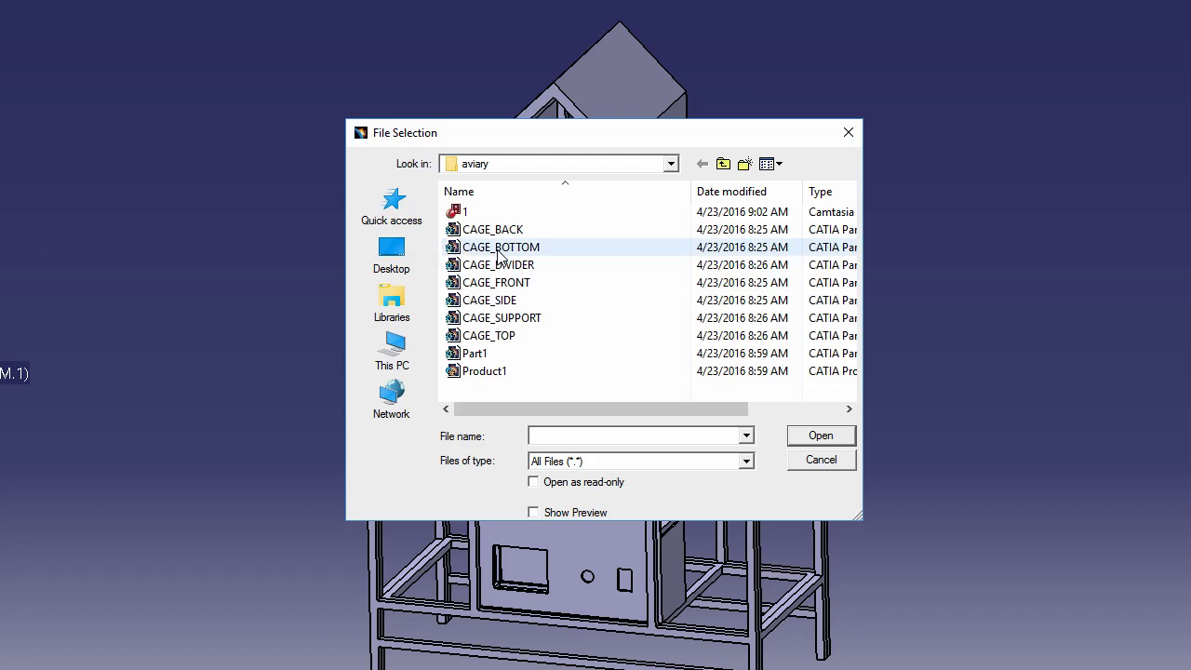
pyautogui.doubleClick(493, 318)
# Rotate CAGE_SUPPORT with the compass until it lies flat with its long side parallel to the cage, below the legs
pyautogui.moveTo(554, 348); pyautogui.dragTo(515, 197, button='middle')
pyautogui.click(521, 444)
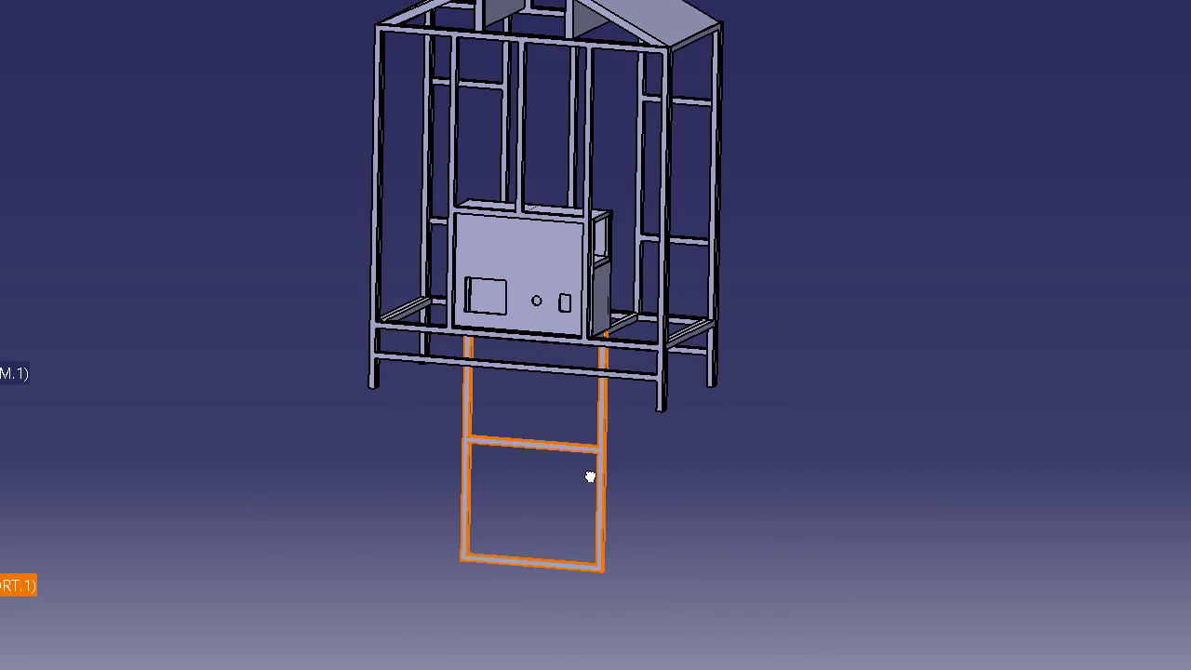
pyautogui.moveTo(603, 550); pyautogui.dragTo(603, 550)
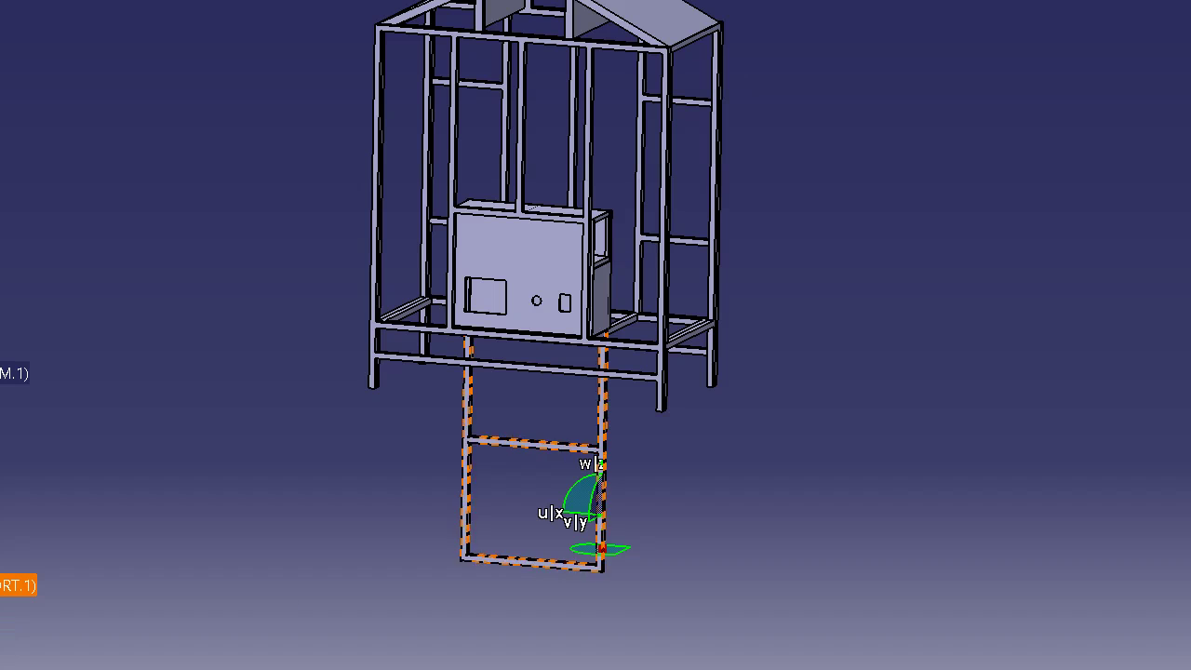
pyautogui.moveTo(596, 506); pyautogui.dragTo(693, 383)
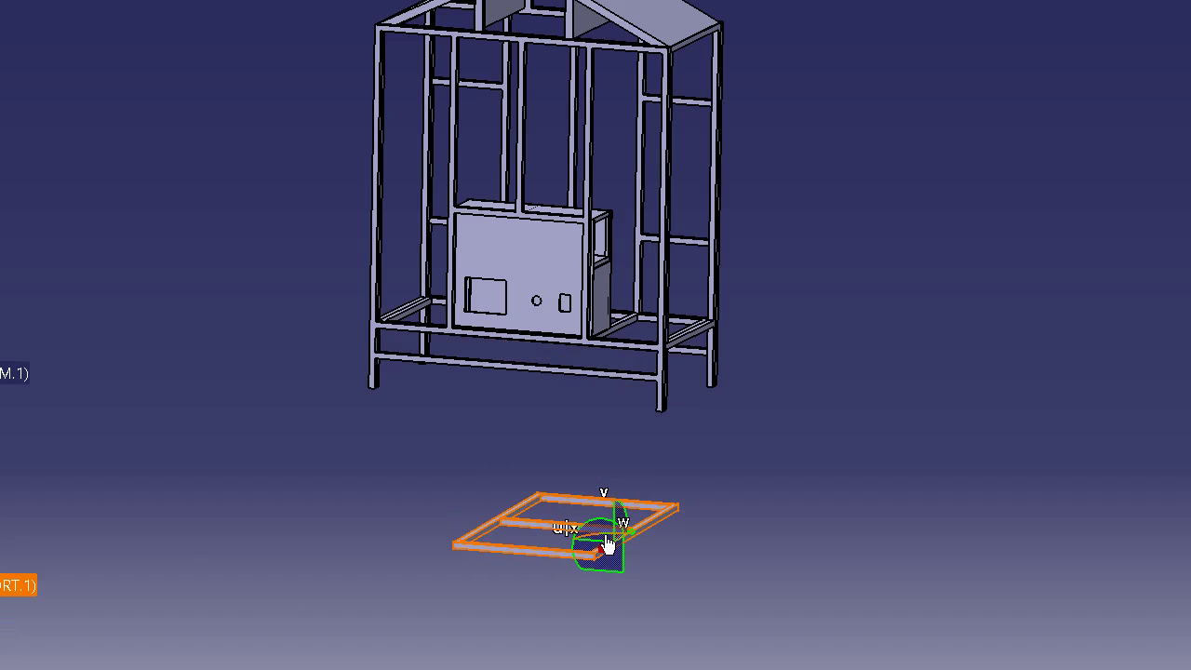
pyautogui.moveTo(607, 533); pyautogui.dragTo(633, 542)
pyautogui.click(895, 492)
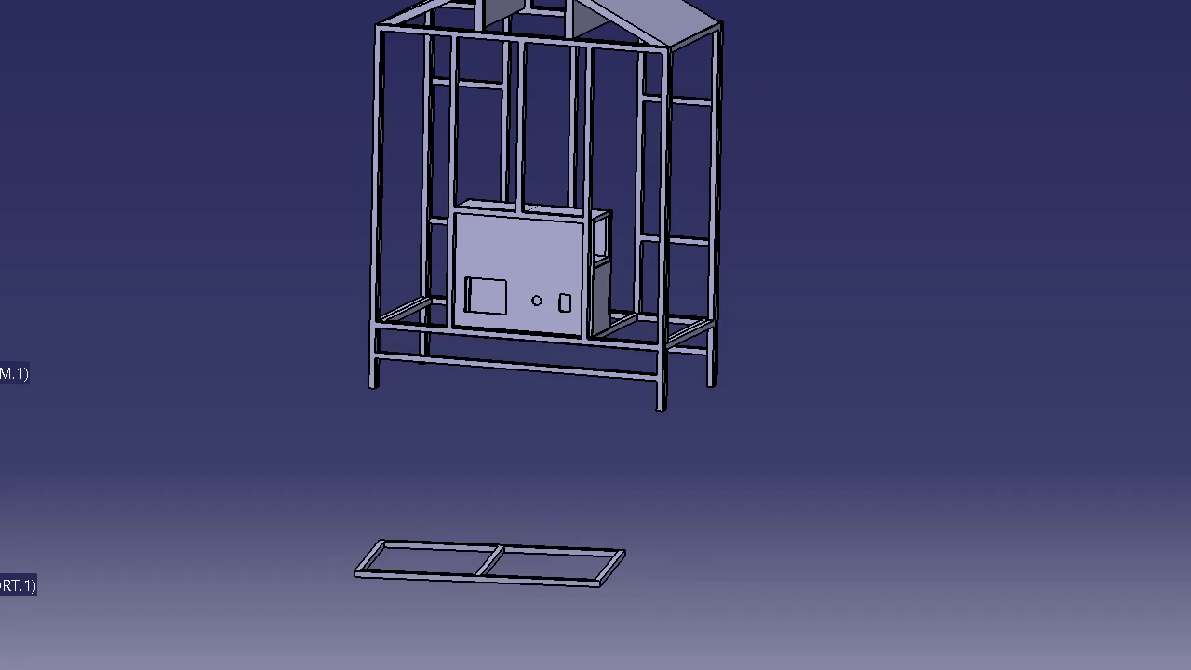
# Add a coincidence constraint between the horizontal faces of CAGE_SUPPORT and the cage's lower rail beneath the box, and update
pyautogui.moveTo(644, 527); pyautogui.dragTo(704, 285, button='middle')
pyautogui.click(672, 392)
pyautogui.moveTo(671, 395); pyautogui.dragTo(957, 597, button='middle')
pyautogui.click(553, 370)
pyautogui.click(1189, 625)
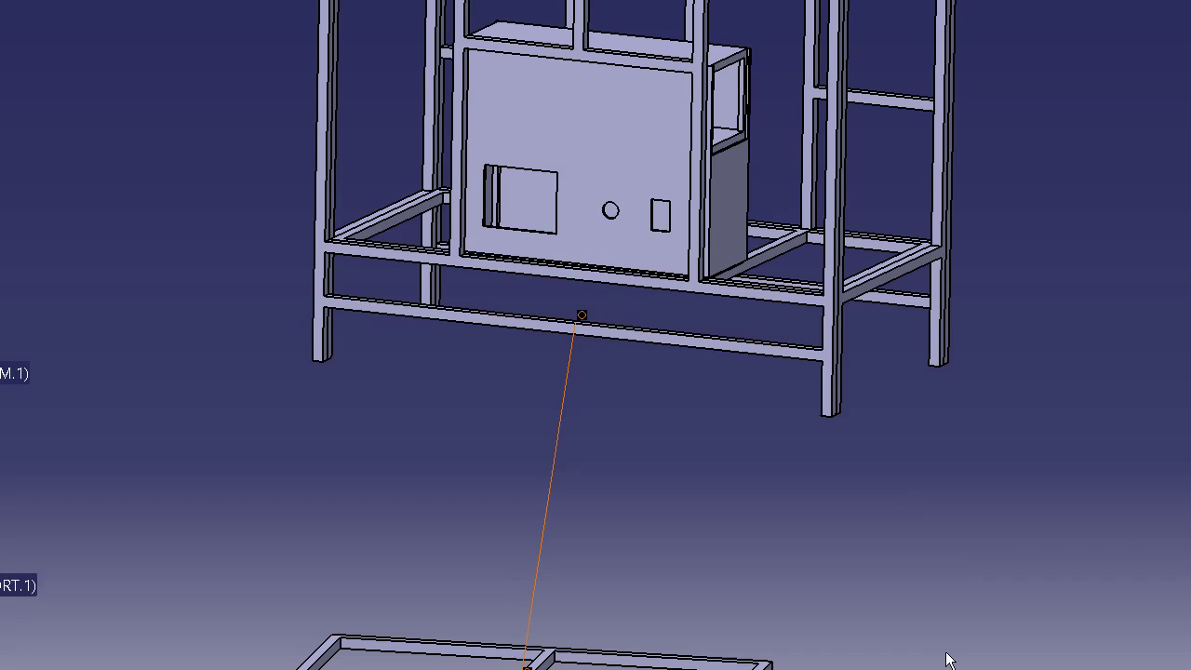
pyautogui.click(592, 668)
# Add a coincidence constraint with opposite orientation between CAGE_SUPPORT's long outer side face and CAGE_FRONT's inner face
pyautogui.moveTo(567, 474); pyautogui.dragTo(924, 408, button='middle')
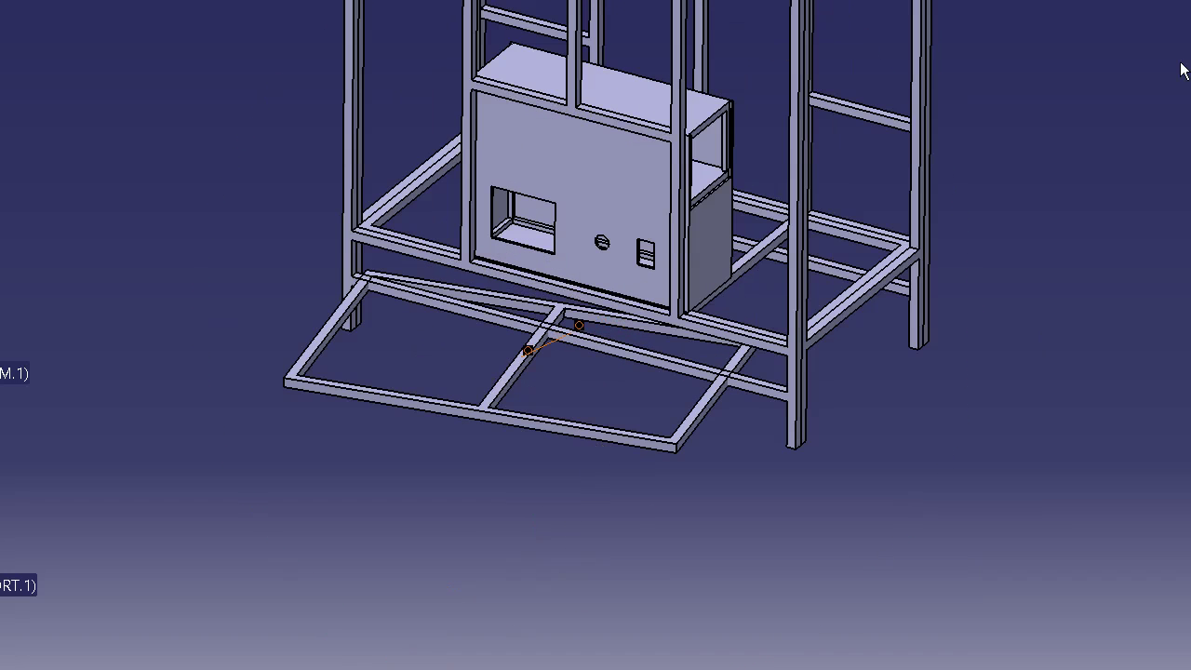
pyautogui.moveTo(810, 412); pyautogui.dragTo(785, 252, button='middle')
pyautogui.click(809, 247)
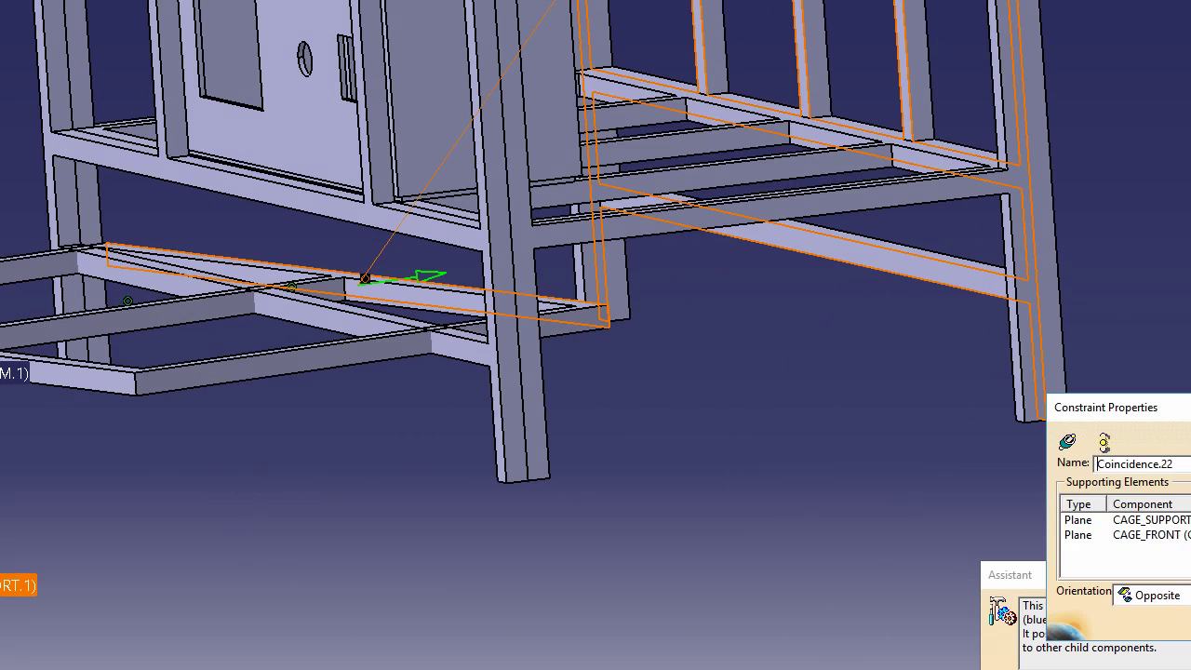
pyautogui.press('Return')
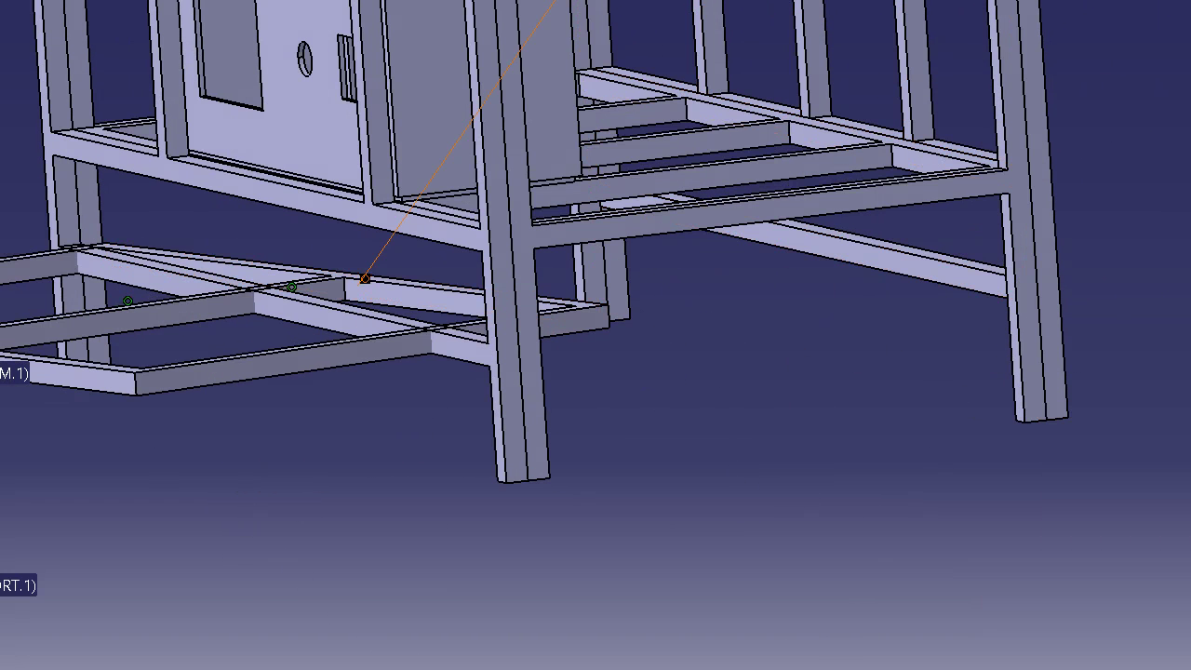
# Slide CAGE_SUPPORT lengthwise along the cage's lower rail with the compass so it sits between the legs
pyautogui.moveTo(764, 454); pyautogui.dragTo(819, 426, button='middle')
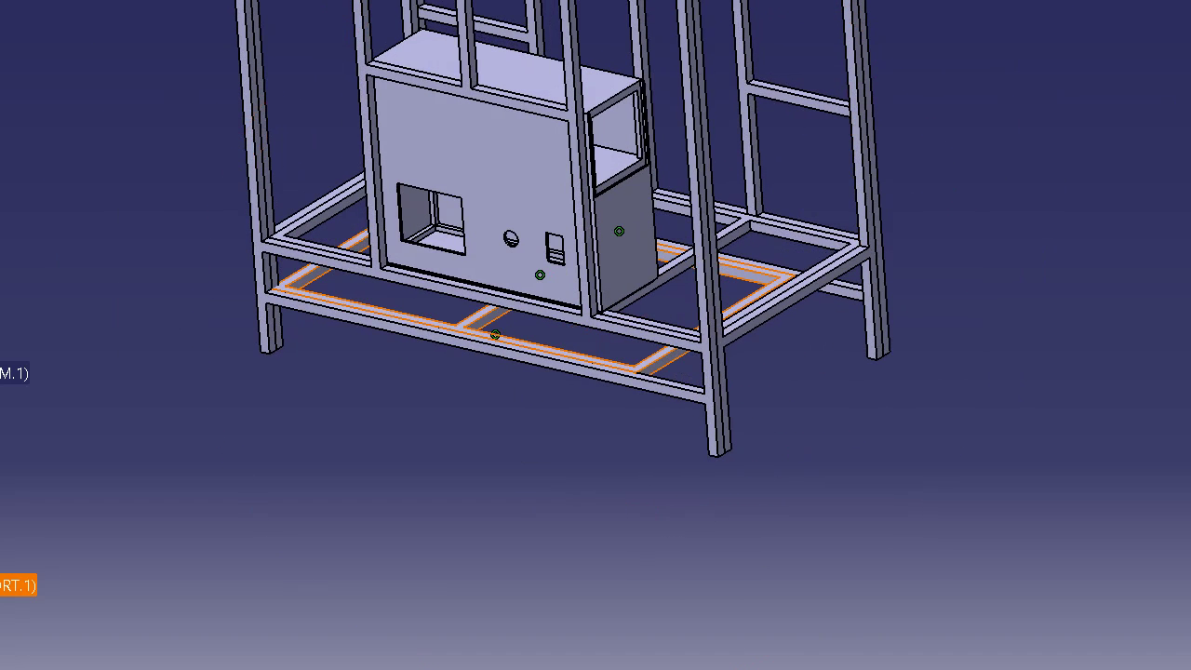
pyautogui.click(621, 369)
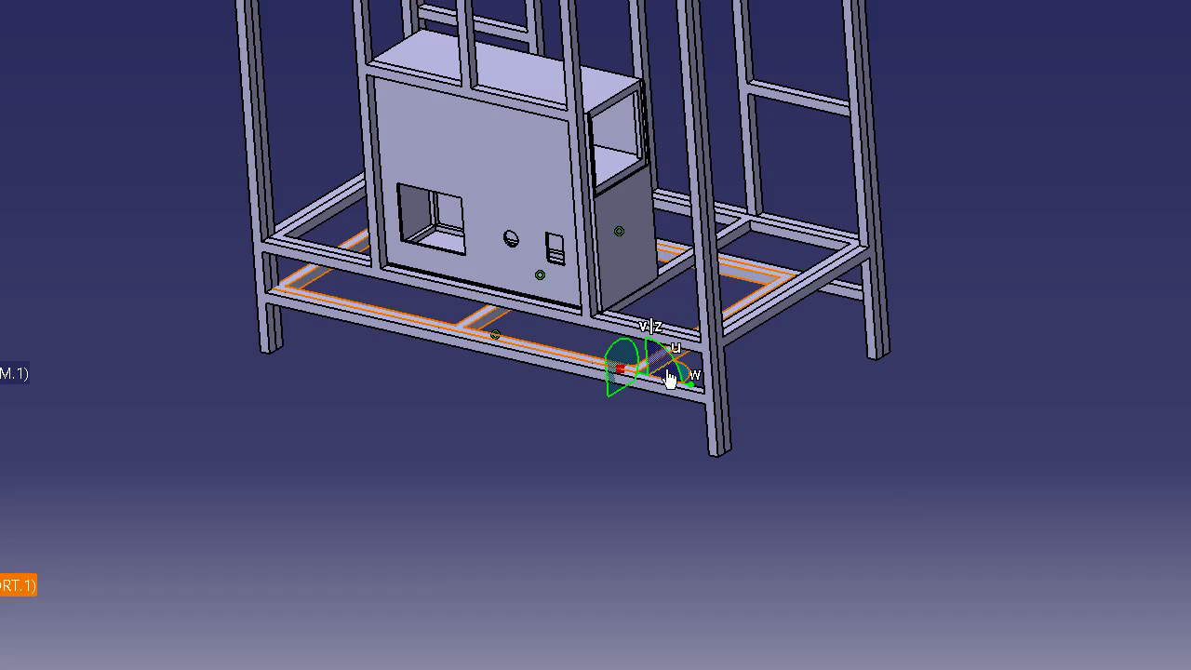
pyautogui.moveTo(656, 386); pyautogui.dragTo(690, 393)
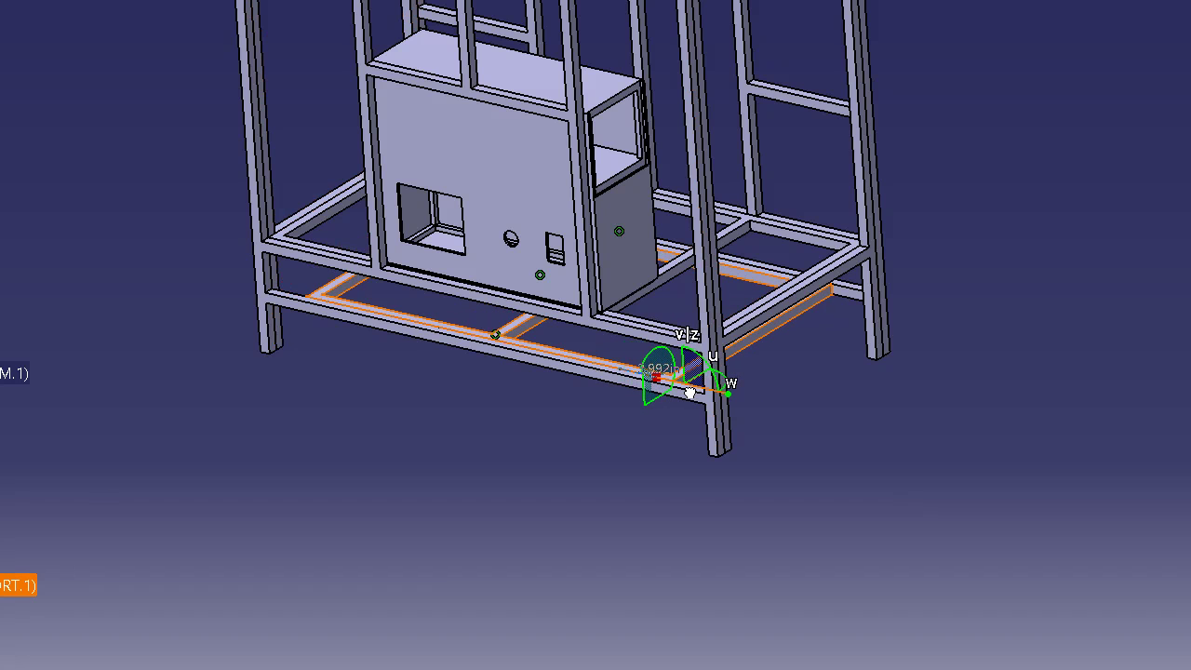
pyautogui.moveTo(492, 381); pyautogui.dragTo(526, 410, button='middle')
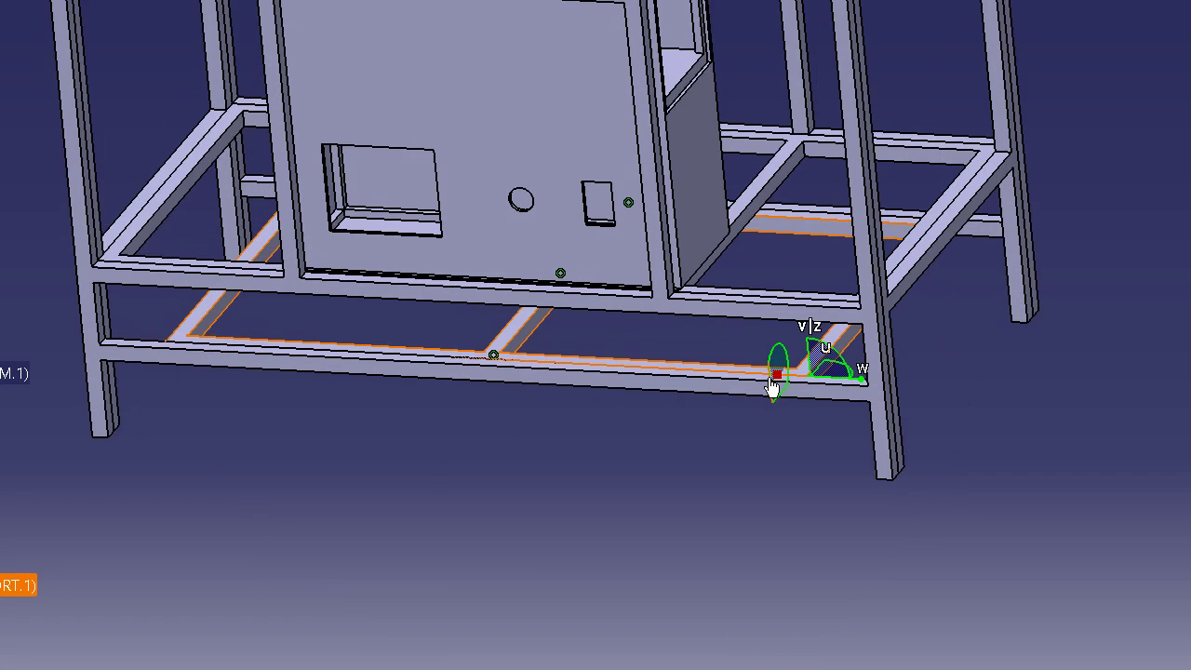
pyautogui.moveTo(776, 376); pyautogui.dragTo(745, 523)
pyautogui.click(745, 523)
# Insert the CAGE_DIVIDER part from the aviary folder and rotate it with the compass until its long side is vertical
pyautogui.moveTo(696, 416); pyautogui.dragTo(586, 353, button='middle')
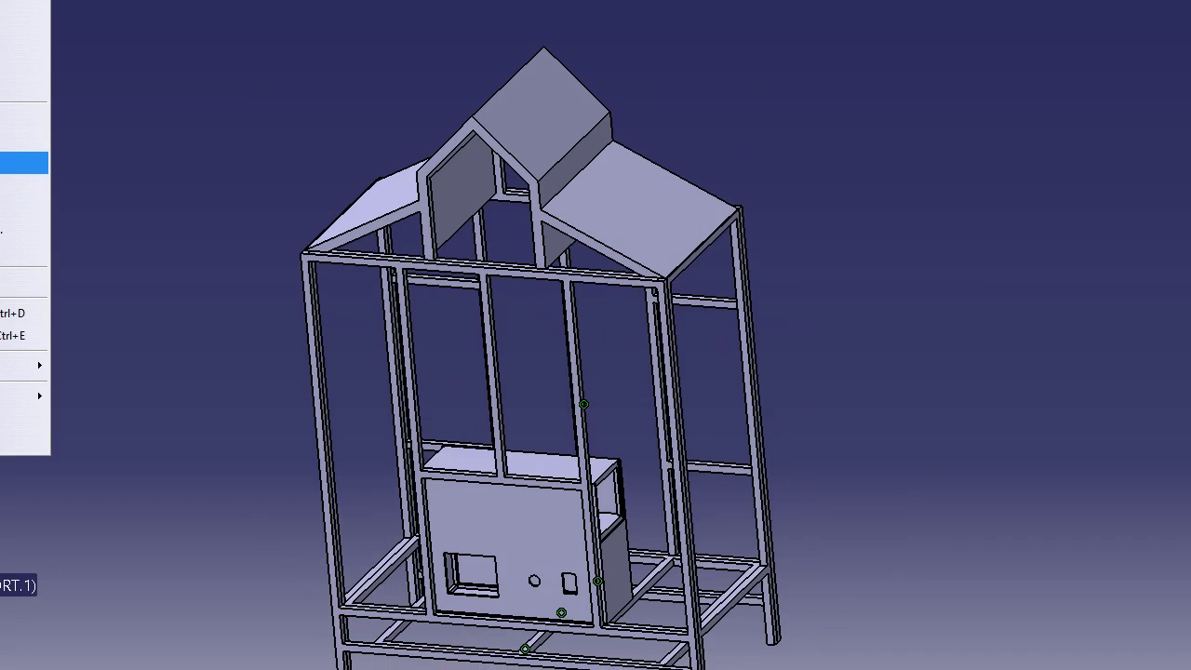
pyautogui.click(25, 206)
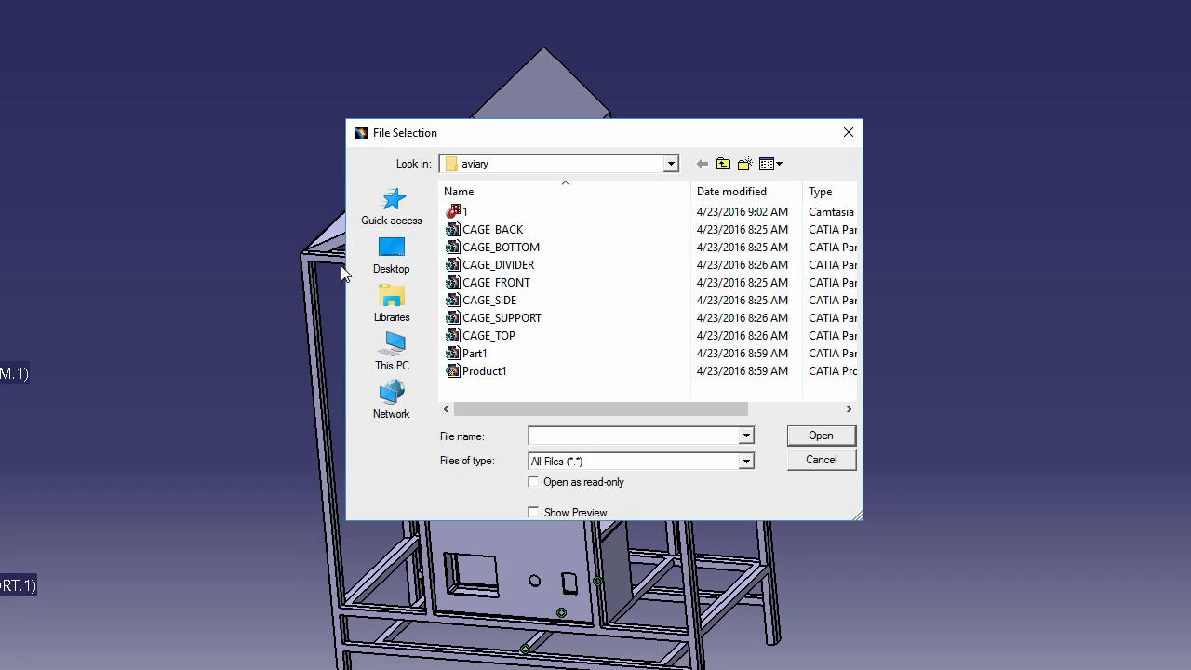
pyautogui.doubleClick(498, 265)
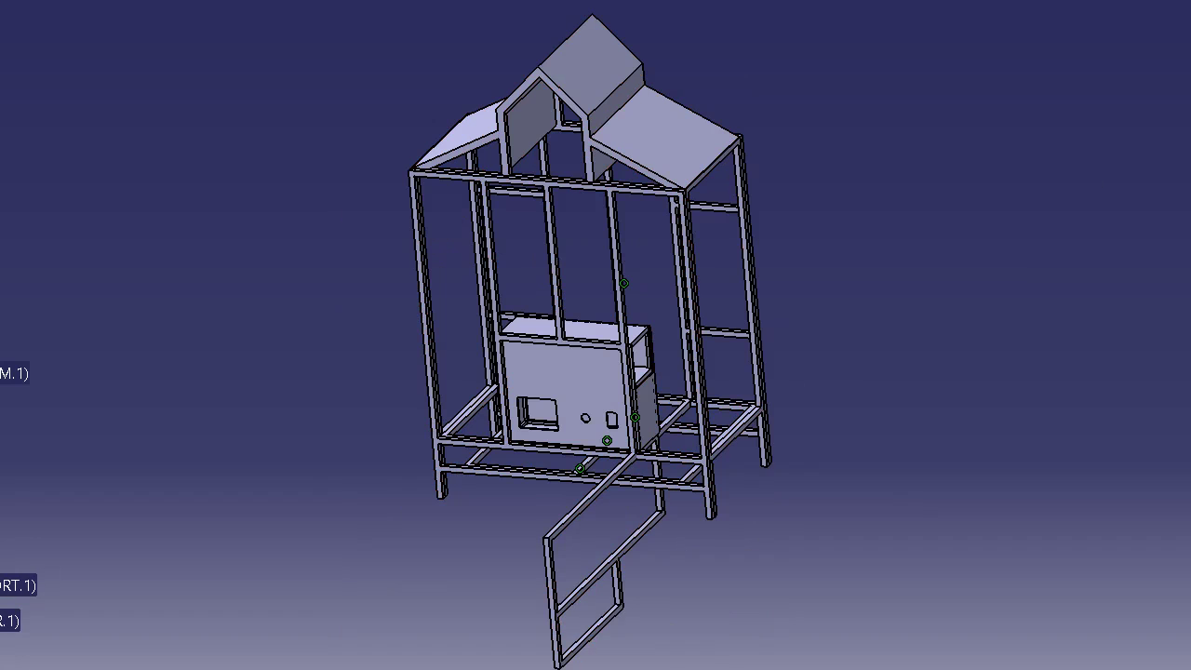
pyautogui.moveTo(621, 566); pyautogui.dragTo(619, 570)
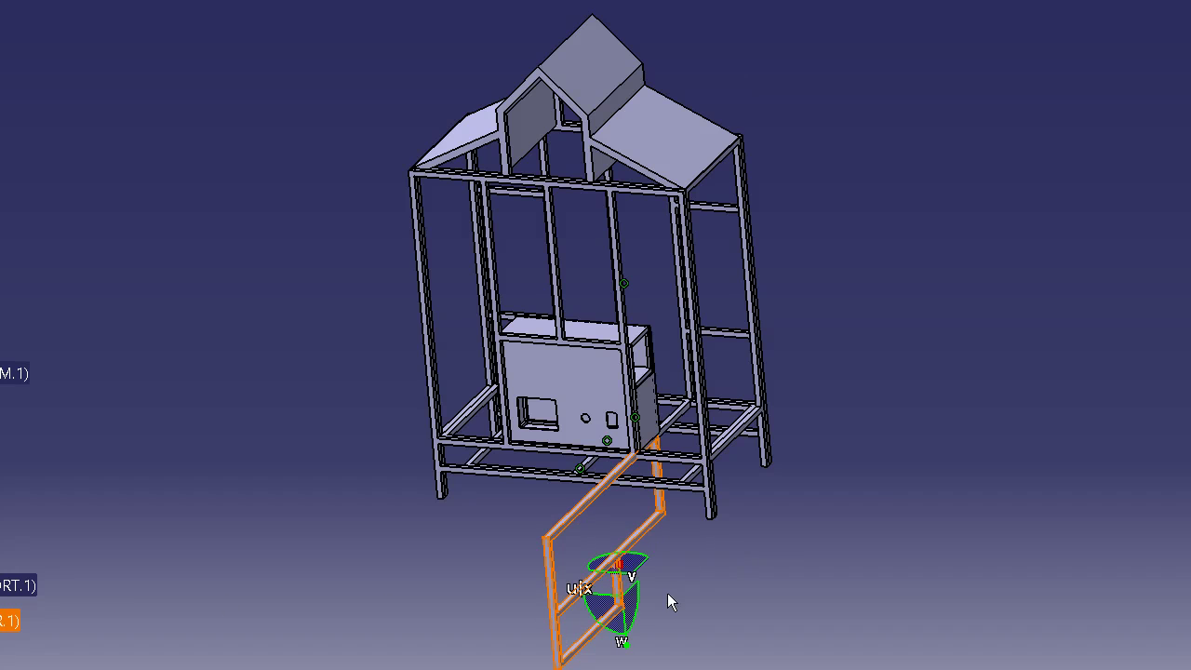
pyautogui.moveTo(641, 621); pyautogui.dragTo(764, 550)
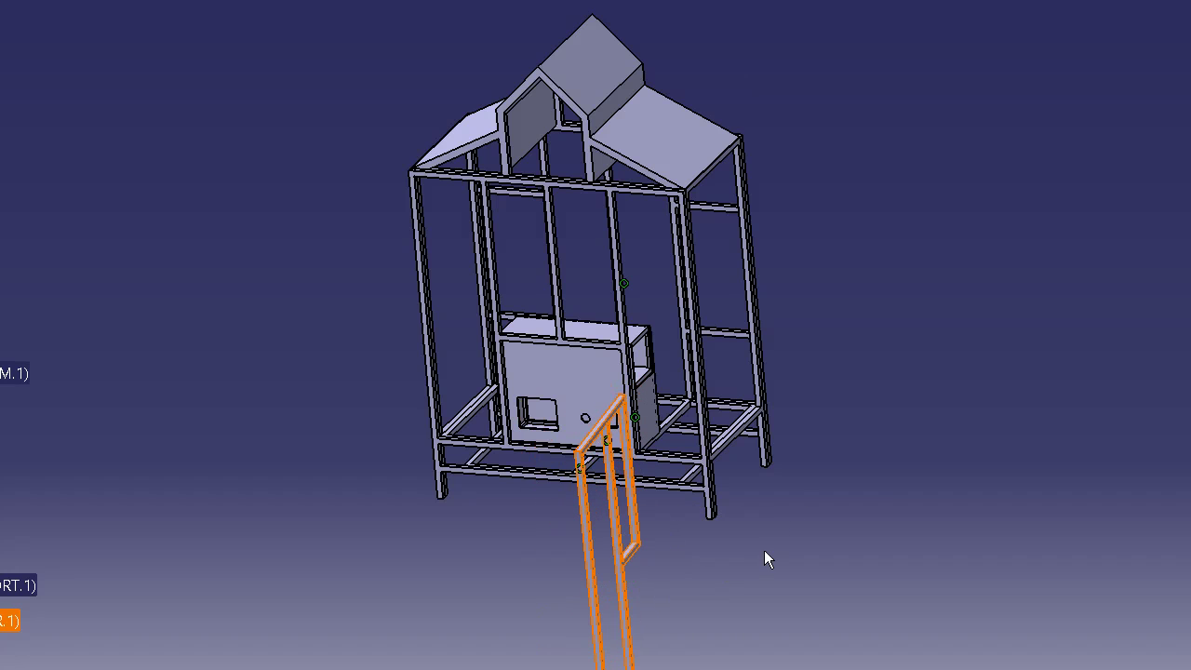
pyautogui.click(790, 532)
# Add a coincidence constraint between CAGE_DIVIDER's flat face and the side face of CAGE_BACK's middle post, and update
pyautogui.moveTo(738, 355); pyautogui.dragTo(779, 189, button='middle')
pyautogui.keyDown('ctrl'); pyautogui.moveTo(616, 272); pyautogui.dragTo(704, 139, button='middle'); pyautogui.keyUp('ctrl')
pyautogui.keyDown('ctrl'); pyautogui.moveTo(697, 270); pyautogui.dragTo(598, 171, button='middle'); pyautogui.keyUp('ctrl')
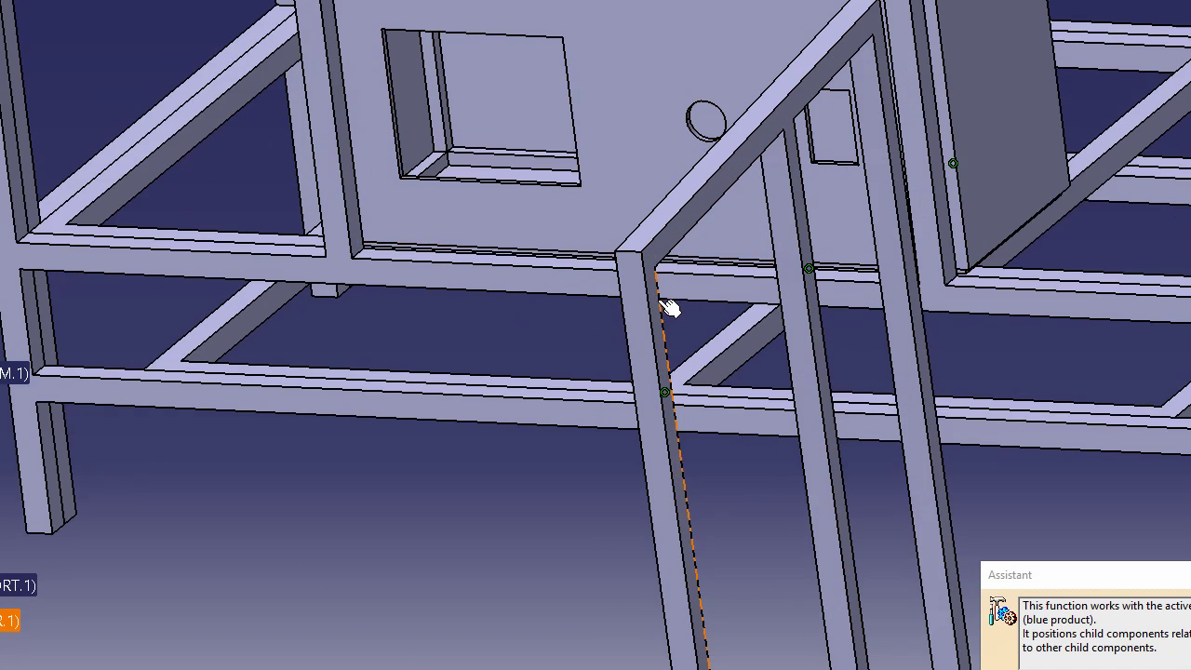
pyautogui.moveTo(750, 112); pyautogui.dragTo(713, 375, button='middle')
pyautogui.moveTo(558, 56); pyautogui.dragTo(558, 298, button='middle')
pyautogui.moveTo(577, 144); pyautogui.dragTo(533, 277, button='middle')
pyautogui.keyDown('ctrl'); pyautogui.moveTo(534, 277); pyautogui.dragTo(475, 240, button='middle'); pyautogui.keyUp('ctrl')
pyautogui.scroll(-1, 474, 240)
pyautogui.click(360, 291)
pyautogui.keyDown('ctrl'); pyautogui.moveTo(555, 218); pyautogui.dragTo(808, 510, button='middle'); pyautogui.keyUp('ctrl')
pyautogui.press('Return')
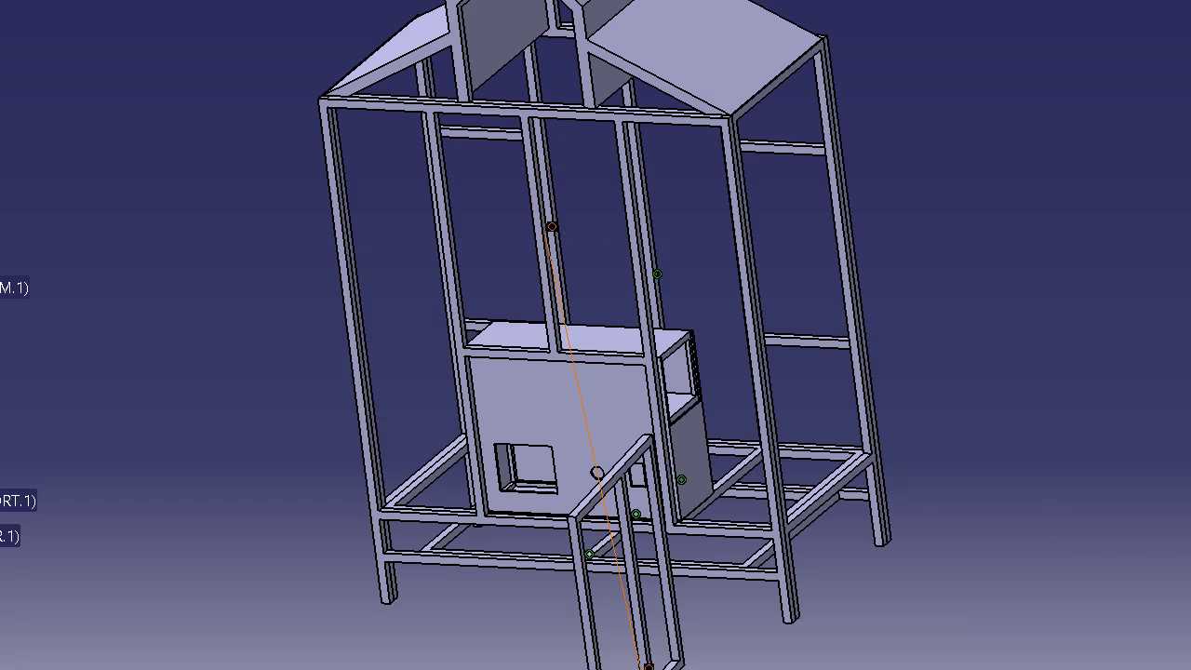
pyautogui.hotkey('ctrl', 'u')
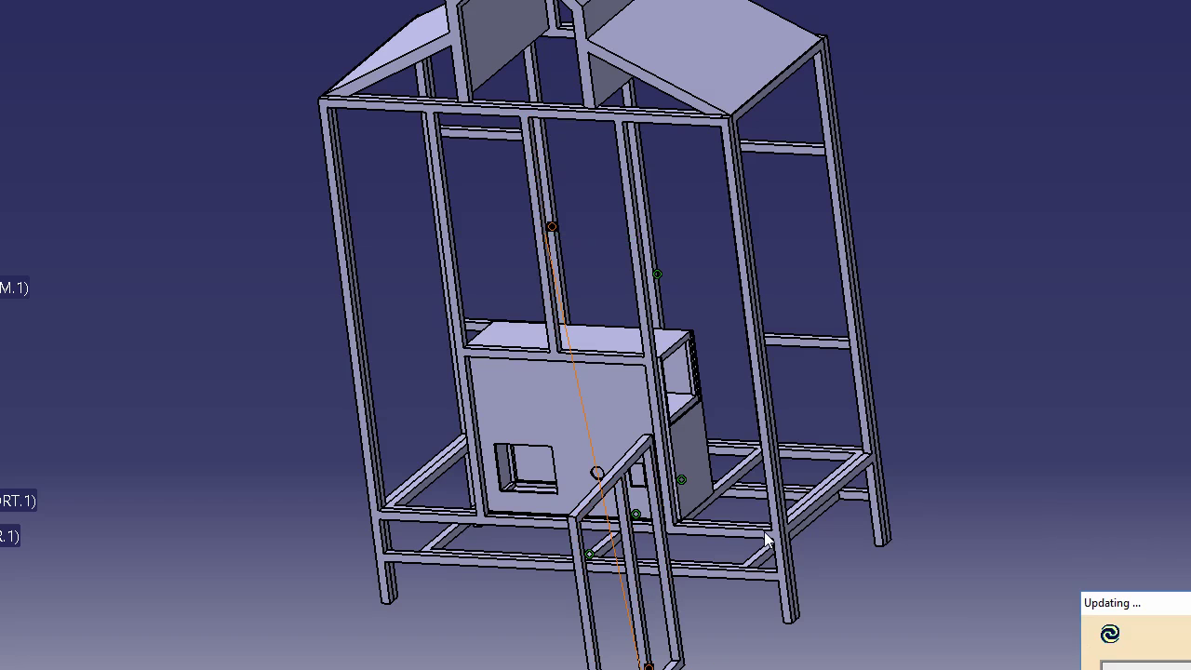
# Add a coincidence constraint with Same orientation between the outer face of CAGE_DIVIDER's long post and CAGE_FRONT, and update
pyautogui.moveTo(729, 428); pyautogui.dragTo(732, 398, button='middle')
pyautogui.keyDown('ctrl'); pyautogui.moveTo(732, 398); pyautogui.dragTo(672, 590, button='middle'); pyautogui.keyUp('ctrl')
pyautogui.click(669, 591)
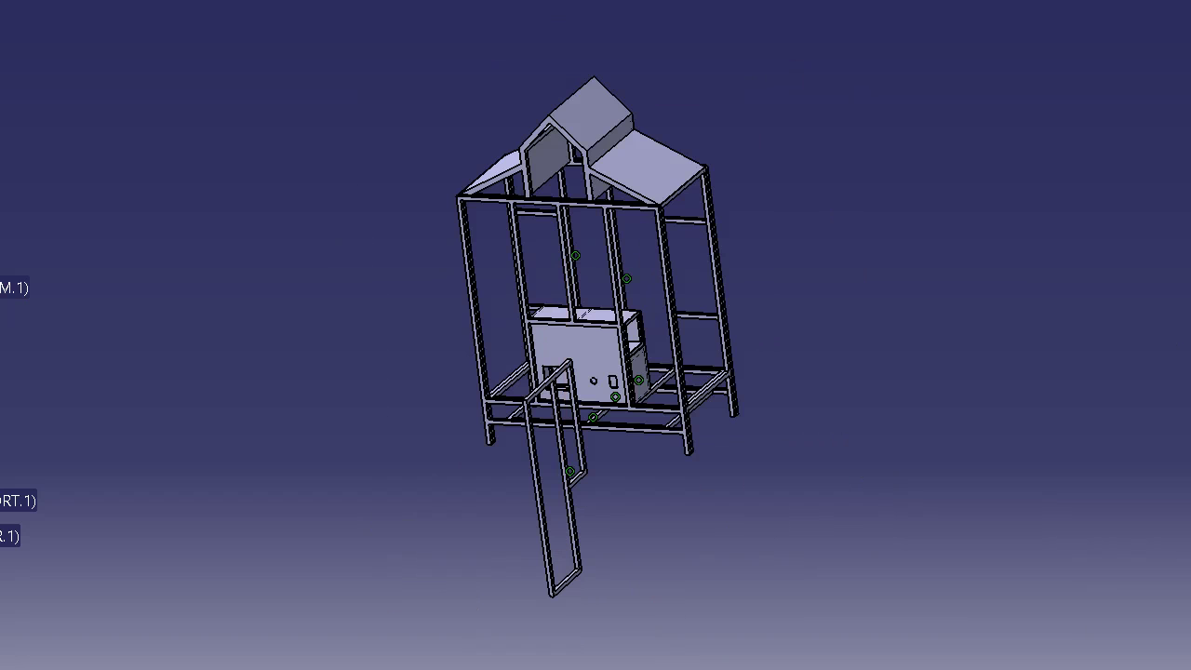
pyautogui.click(1189, 166)
pyautogui.moveTo(666, 380); pyautogui.dragTo(652, 252, button='middle')
pyautogui.moveTo(524, 489); pyautogui.dragTo(708, 151, button='middle')
pyautogui.keyDown('ctrl'); pyautogui.moveTo(596, 344); pyautogui.dragTo(553, 174, button='middle'); pyautogui.keyUp('ctrl')
pyautogui.click(564, 142)
pyautogui.moveTo(674, 220); pyautogui.dragTo(359, 438, button='middle')
pyautogui.keyDown('ctrl'); pyautogui.moveTo(358, 438); pyautogui.dragTo(316, 279, button='middle'); pyautogui.keyUp('ctrl')
pyautogui.moveTo(563, 244); pyautogui.dragTo(605, 303, button='middle')
pyautogui.moveTo(654, 464); pyautogui.dragTo(731, 315, button='middle')
pyautogui.click(685, 404)
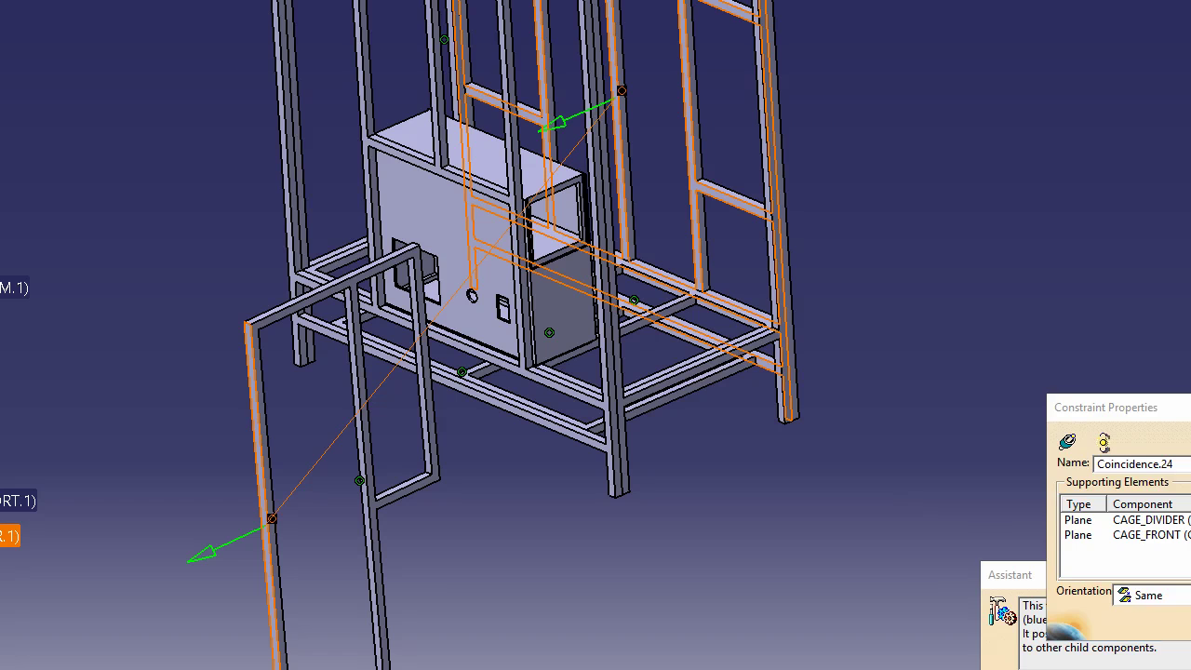
pyautogui.click(1189, 624)
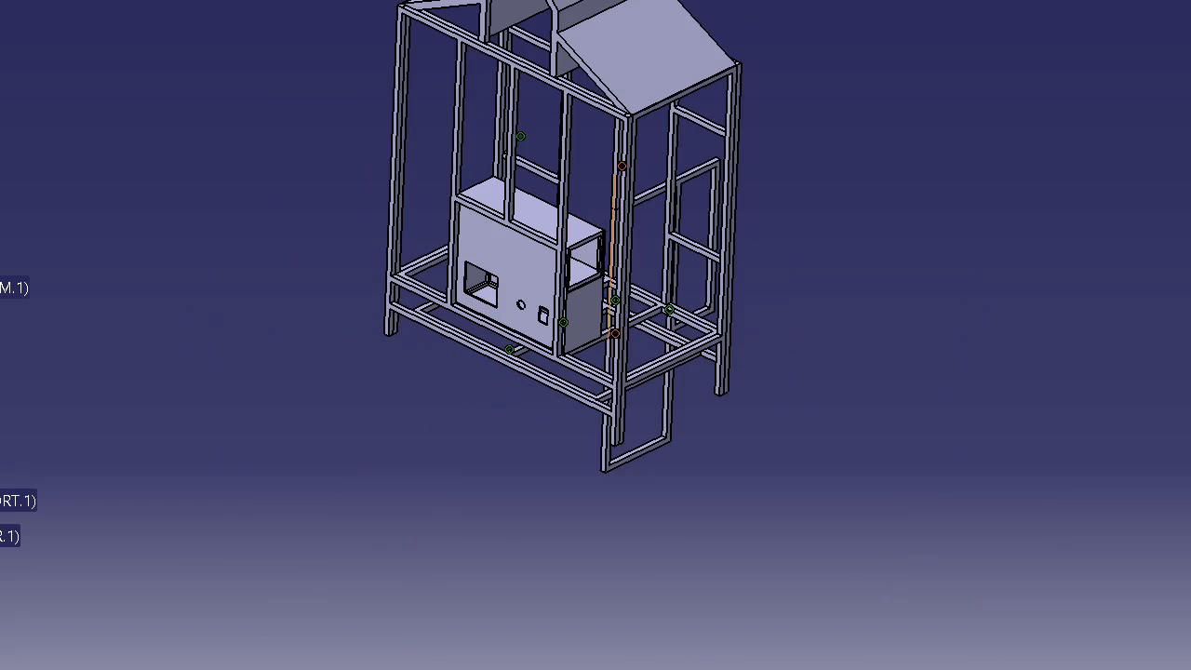
# Reverse the orientation of the coincidence between CAGE_DIVIDER and CAGE_FRONT
pyautogui.scroll(-8, 88, 335)
pyautogui.doubleClick(86, 16)
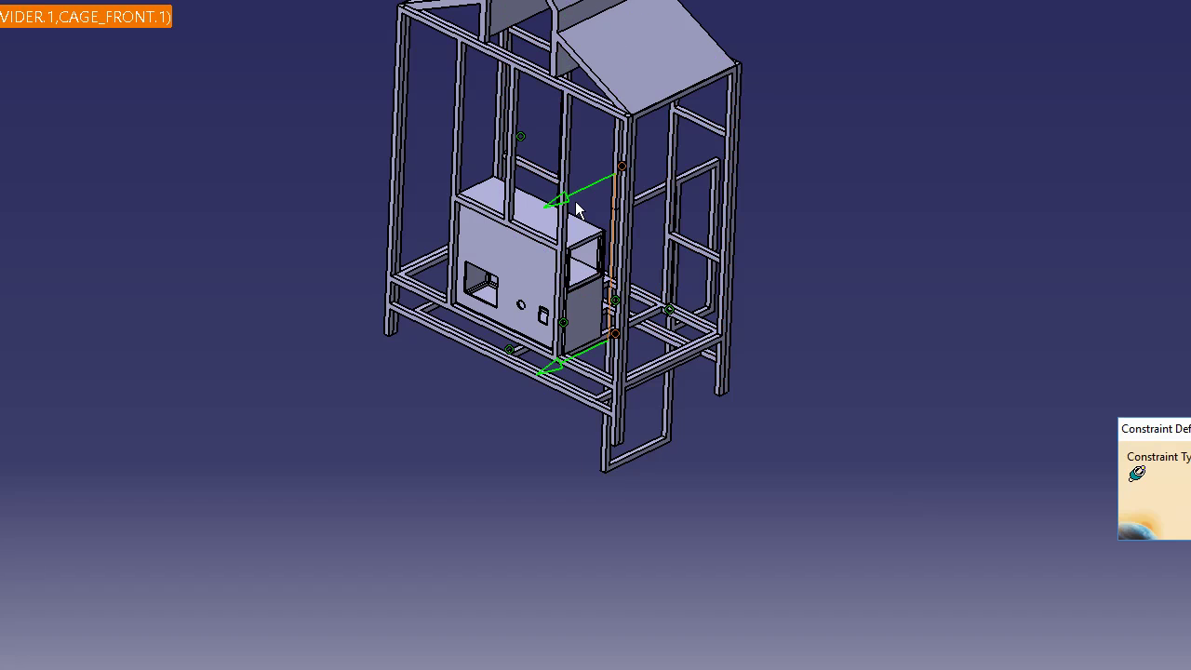
pyautogui.click(572, 197)
pyautogui.click(1190, 526)
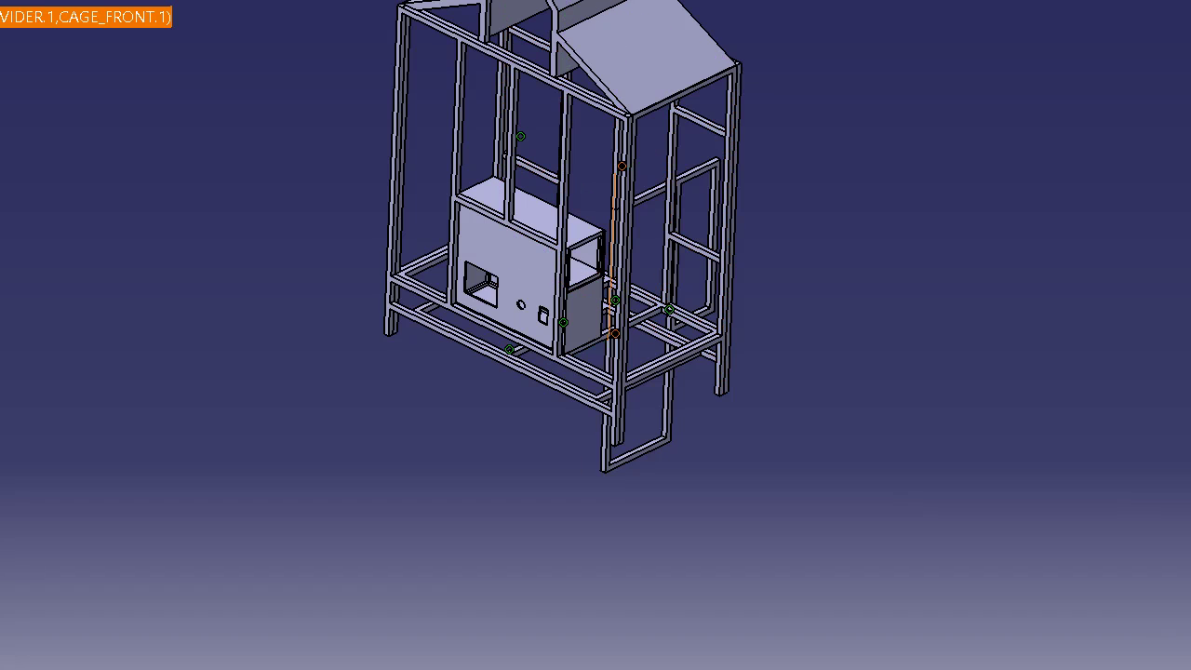
# Try to turn CAGE_DIVIDER upside down with the compass and raise it inside the cage
pyautogui.moveTo(602, 316); pyautogui.dragTo(170, 308, button='middle')
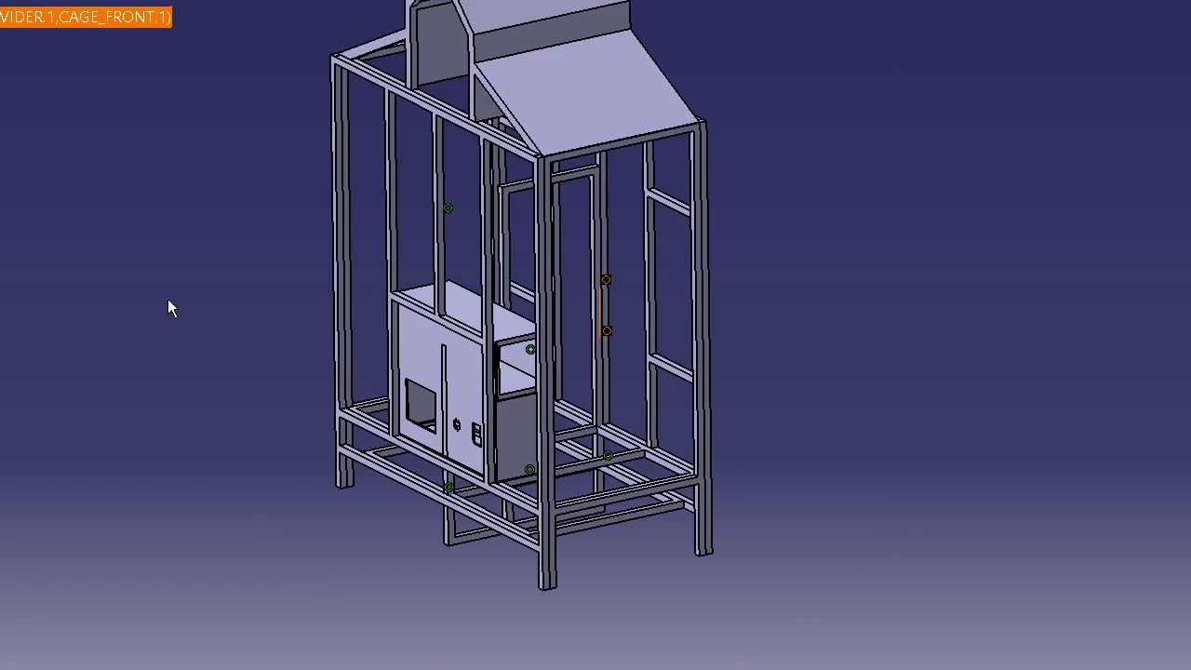
pyautogui.scroll(5, 86, 279)
pyautogui.scroll(7, 86, 279)
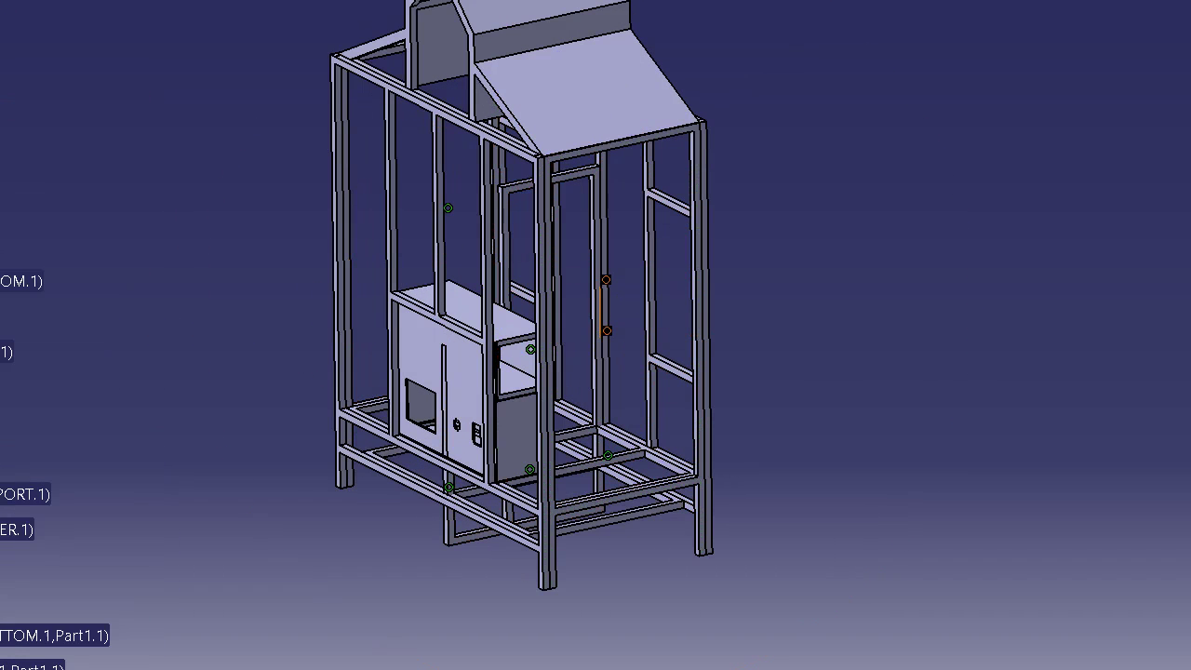
pyautogui.click(17, 530)
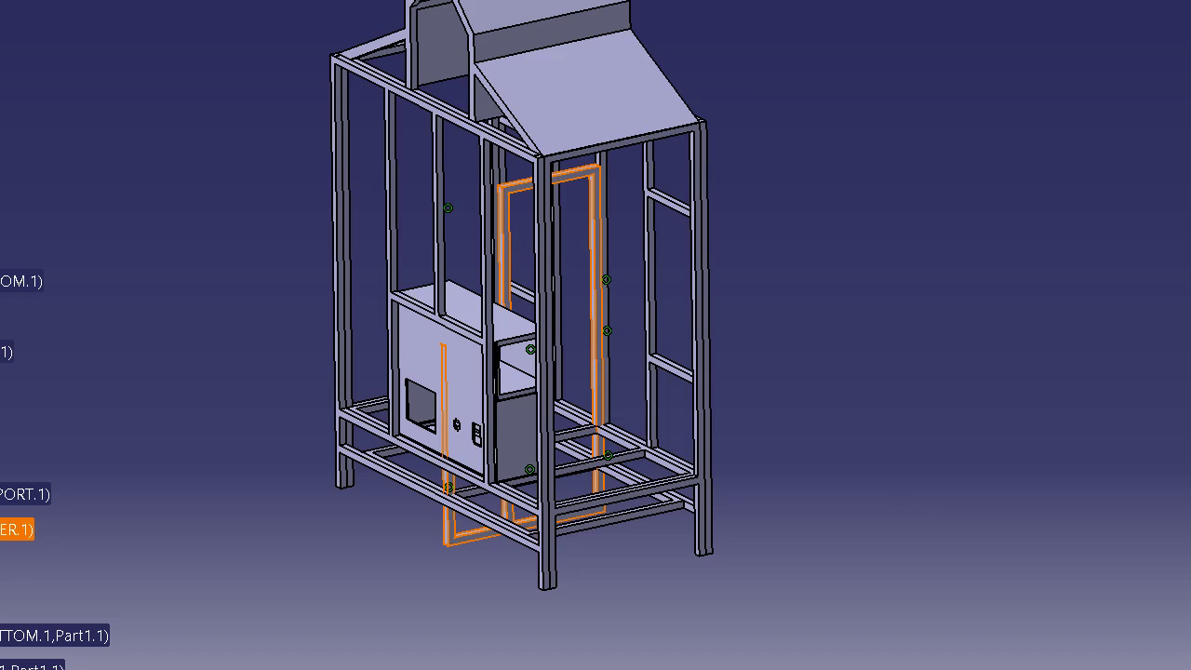
pyautogui.moveTo(1189, 56); pyautogui.dragTo(599, 376)
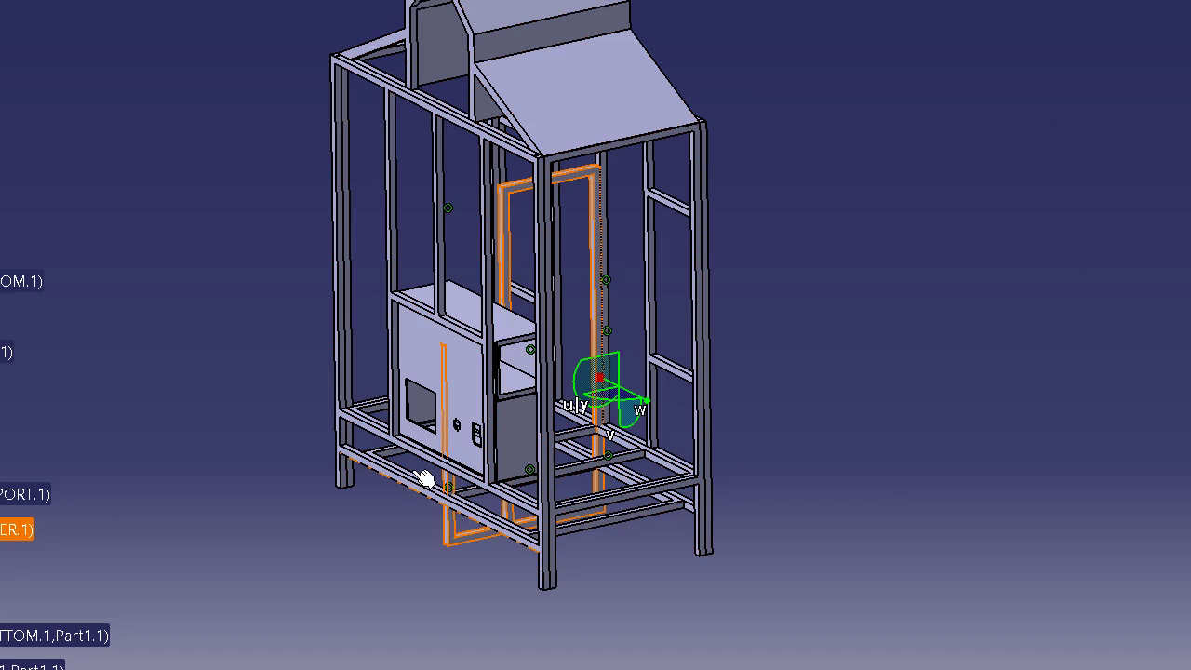
pyautogui.moveTo(642, 419); pyautogui.dragTo(374, 110)
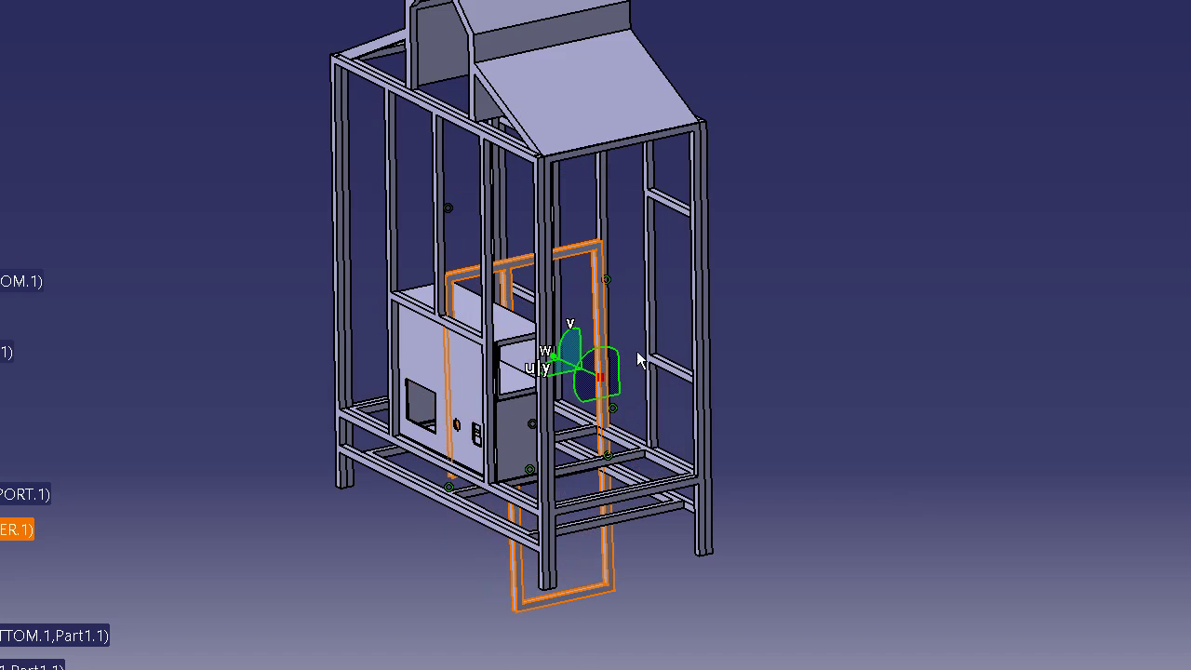
pyautogui.moveTo(622, 385); pyautogui.dragTo(601, 217)
pyautogui.press('Escape')
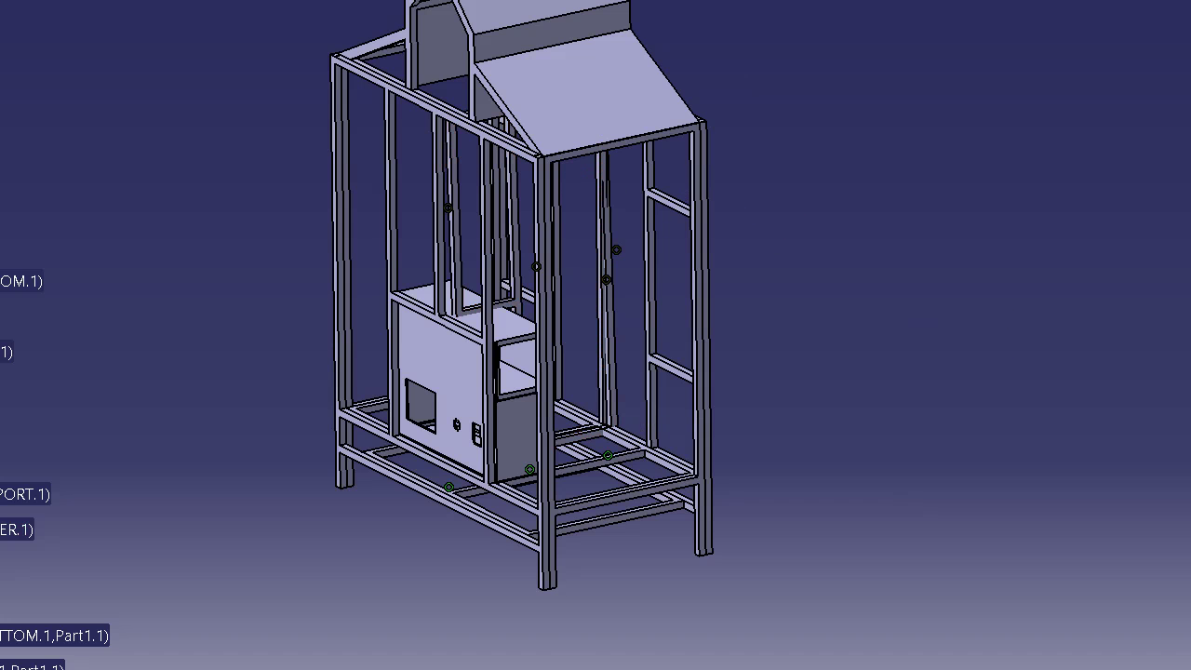
# Move CAGE_DIVIDER below the cage and turn it upside down with the compass so its wide end faces up
pyautogui.keyDown('ctrl'); pyautogui.moveTo(571, 292); pyautogui.dragTo(554, 351, button='middle'); pyautogui.keyUp('ctrl')
pyautogui.click(537, 503)
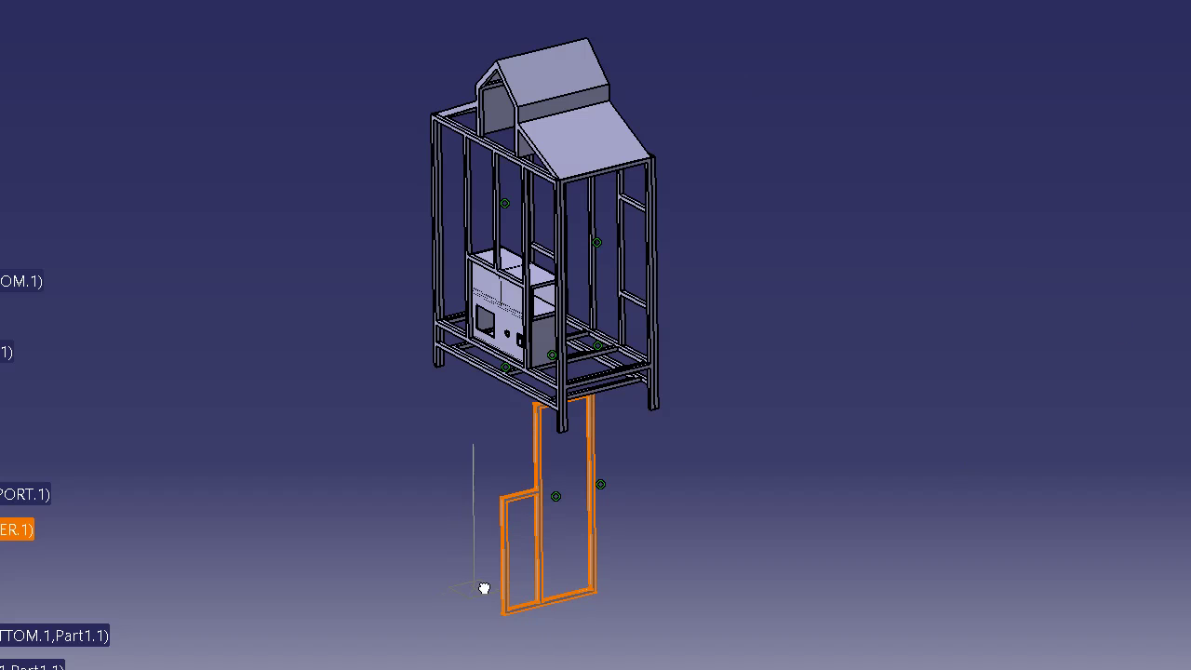
pyautogui.click(537, 596)
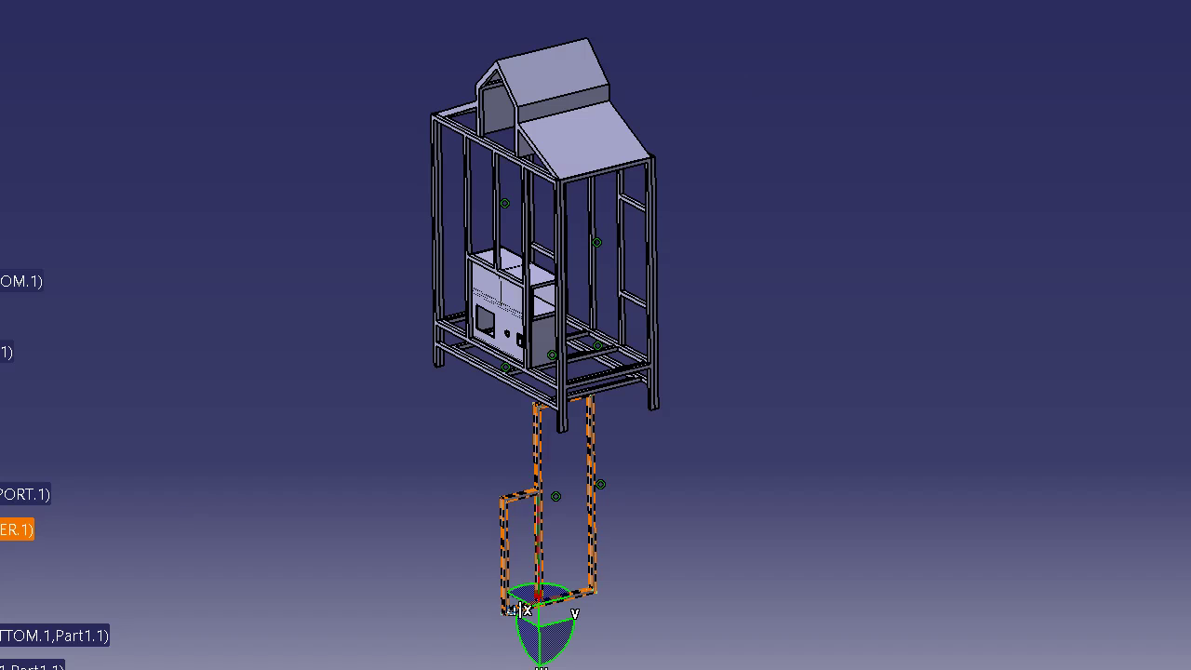
pyautogui.moveTo(520, 645); pyautogui.dragTo(550, 595)
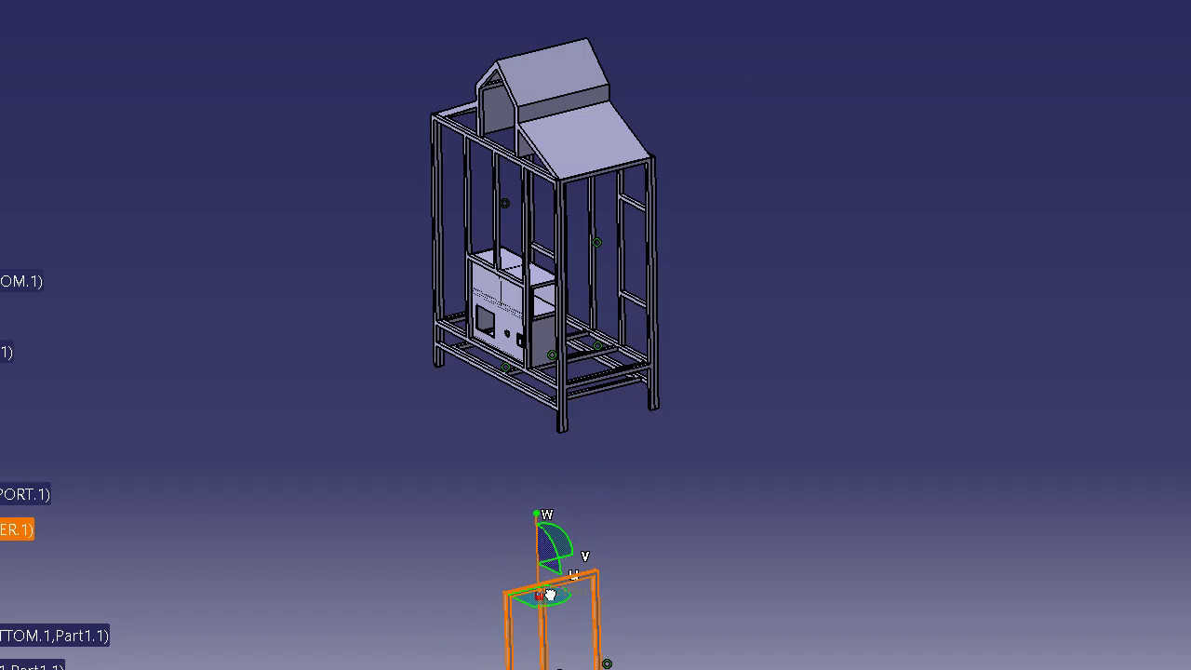
pyautogui.click(823, 533)
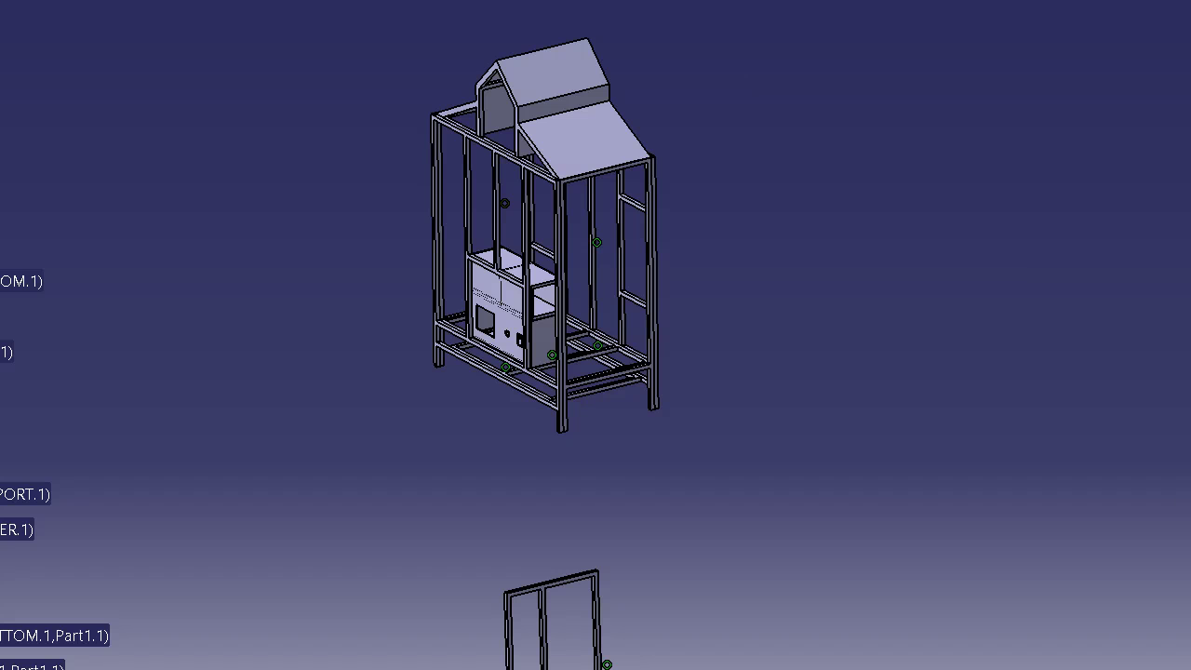
# Add a coincidence constraint with Opposite orientation between the outer face of CAGE_DIVIDER's wide crossbar and the underside of CAGE_BACK's top rail
pyautogui.middleClick(556, 593)
pyautogui.moveTo(622, 551); pyautogui.dragTo(526, 239, button='middle')
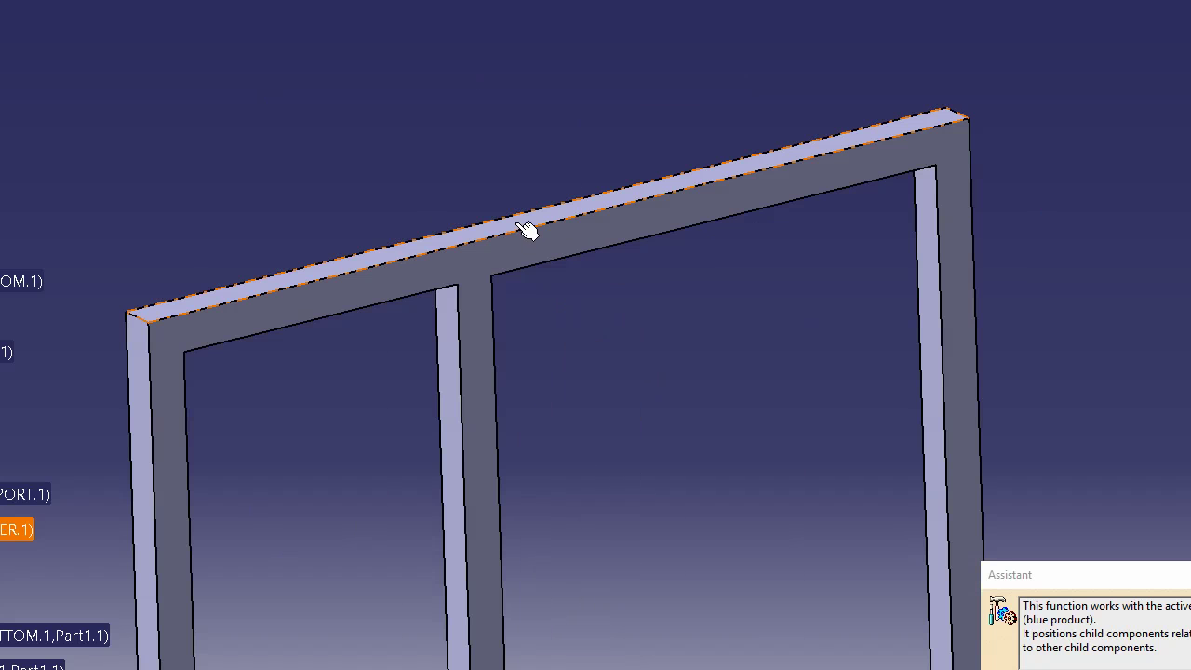
pyautogui.moveTo(582, 272); pyautogui.dragTo(625, 302, button='middle')
pyautogui.moveTo(620, 475); pyautogui.dragTo(596, 395, button='middle')
pyautogui.moveTo(758, 548); pyautogui.dragTo(528, 413, button='middle')
pyautogui.moveTo(498, 544); pyautogui.dragTo(610, 518, button='middle')
pyautogui.moveTo(518, 524); pyautogui.dragTo(423, 540, button='middle')
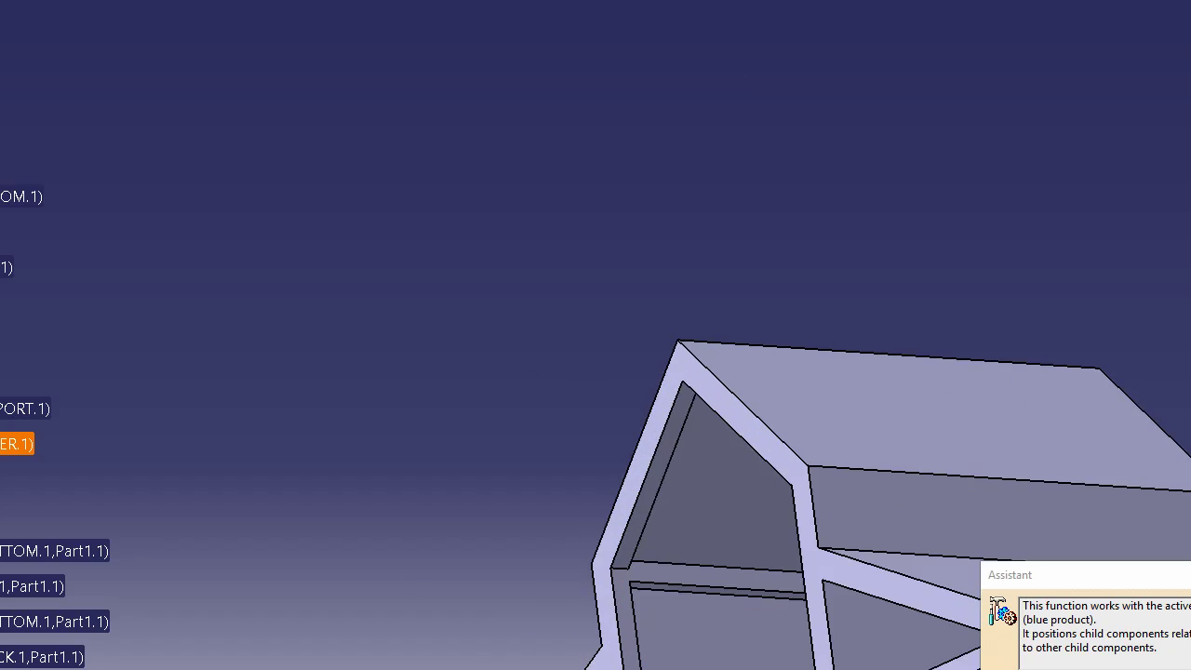
pyautogui.moveTo(659, 610); pyautogui.dragTo(486, 292, button='middle')
pyautogui.moveTo(747, 536); pyautogui.dragTo(457, 345, button='middle')
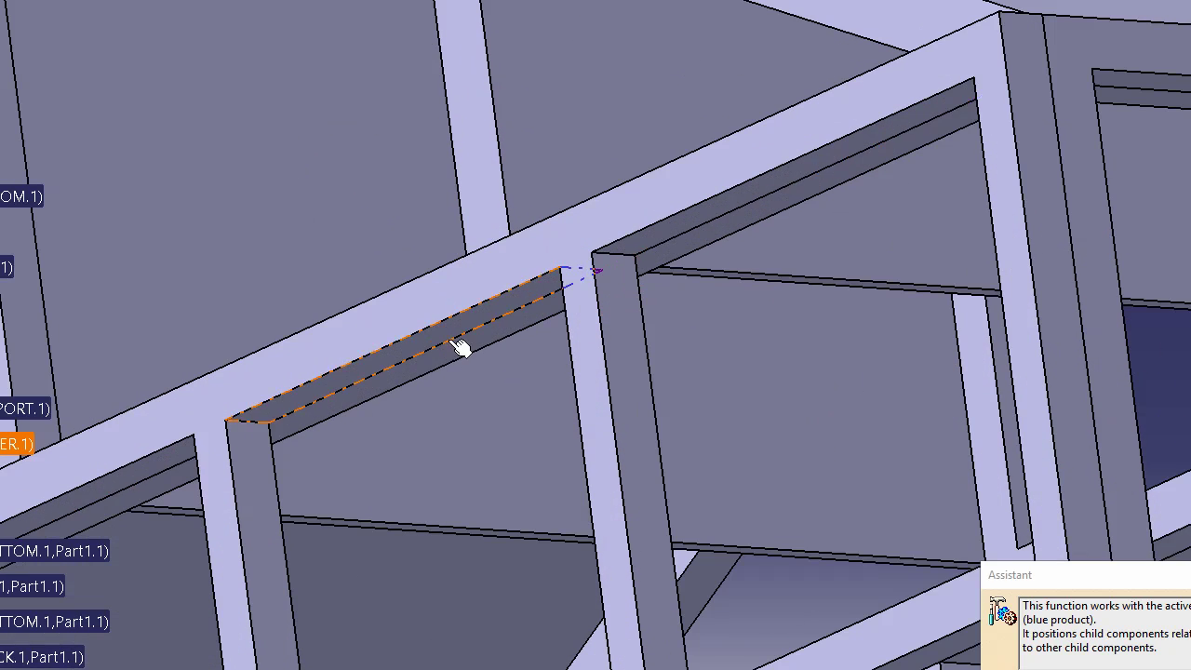
pyautogui.click(402, 345)
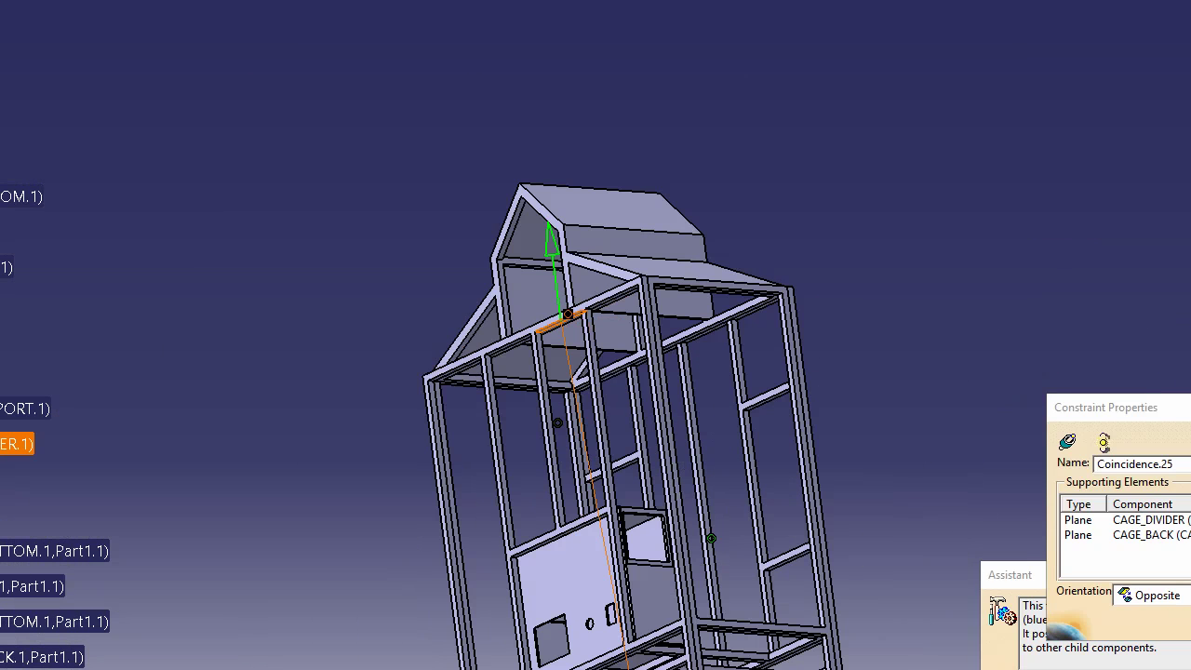
pyautogui.press('Return')
# Update the assembly and set the orientation of the coincidence between CAGE_DIVIDER and CAGE_BACK to Same
pyautogui.moveTo(728, 436); pyautogui.dragTo(652, 500, button='middle')
pyautogui.moveTo(771, 430); pyautogui.dragTo(978, 633, button='middle')
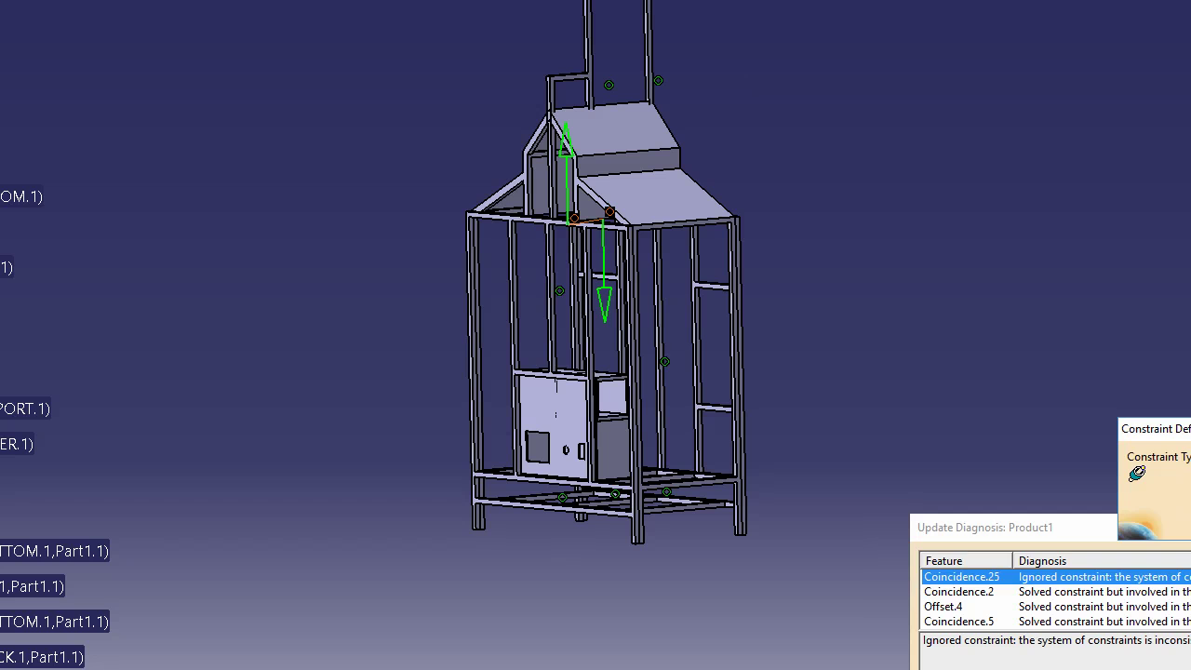
pyautogui.click(1044, 517)
pyautogui.click(972, 555)
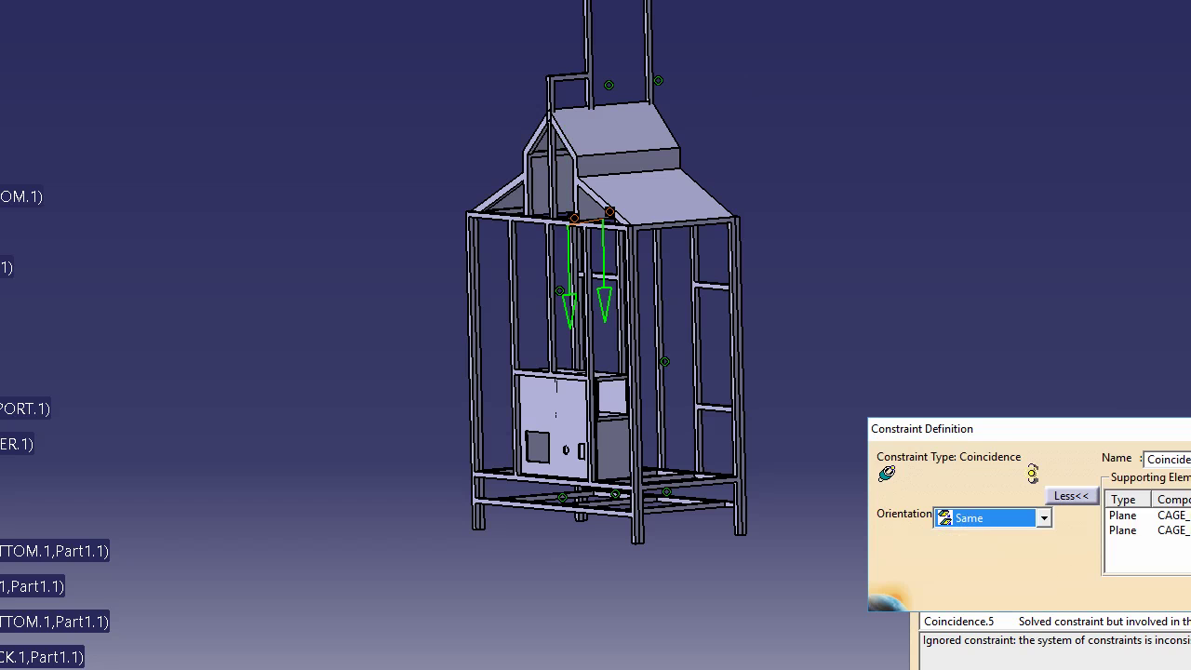
pyautogui.press('Return')
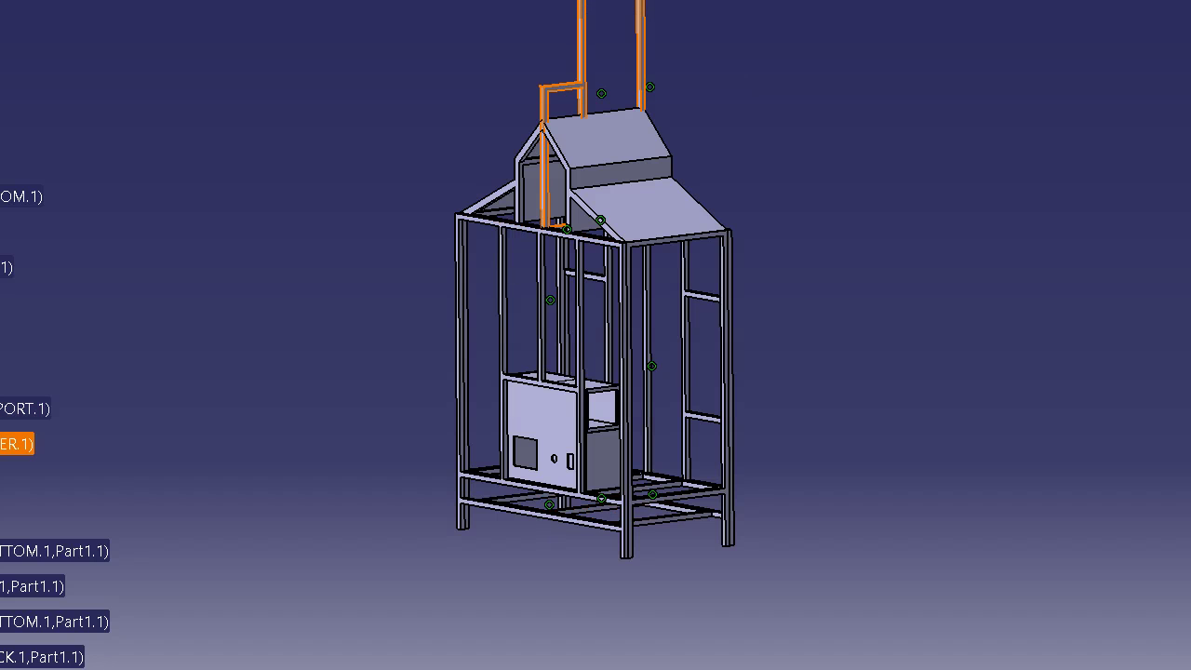
pyautogui.moveTo(0, 374)
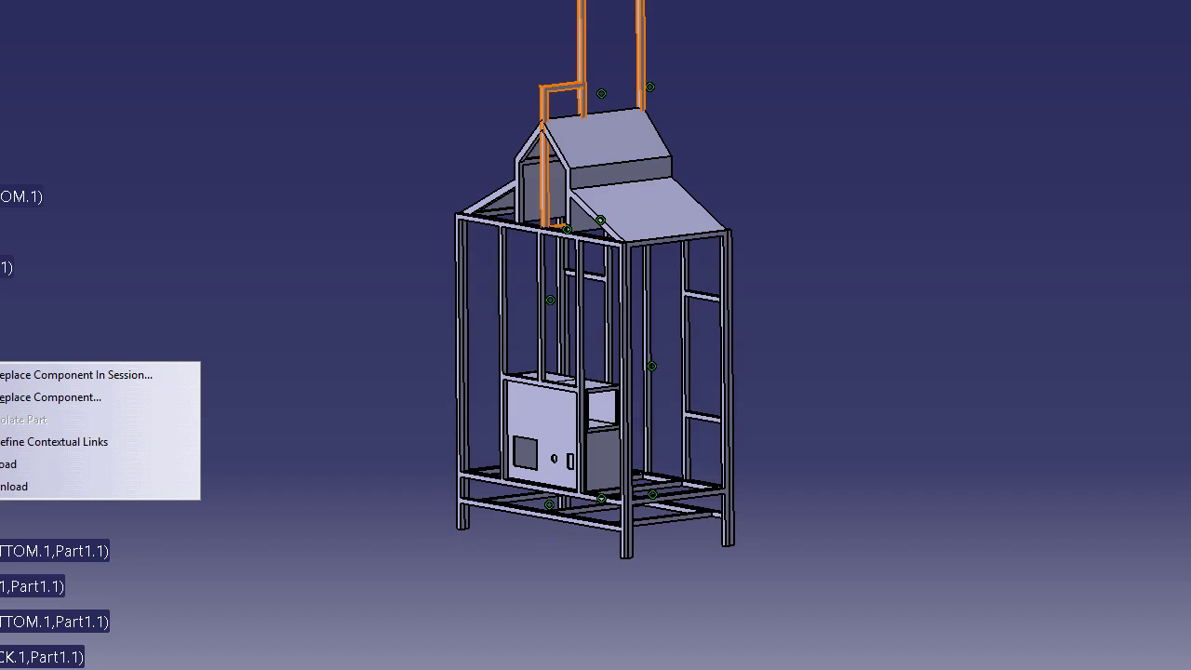
# Delete the three existing constraints that tie CAGE_DIVIDER to CAGE_BACK and CAGE_FRONT
pyautogui.moveTo(0, 397)
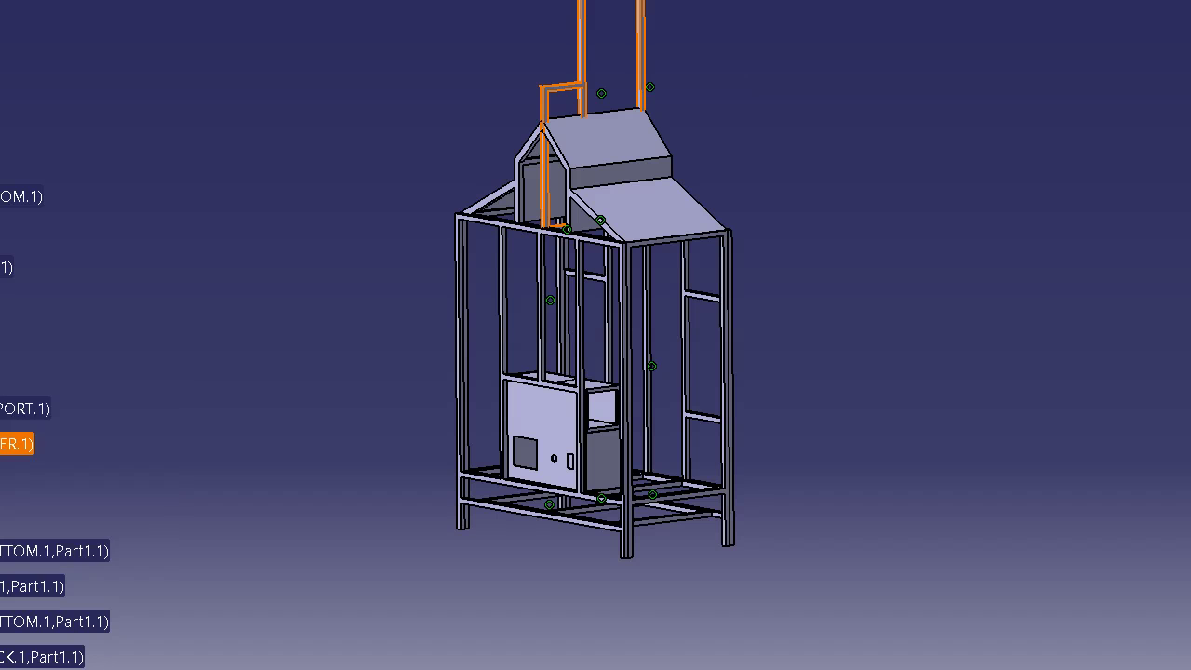
pyautogui.moveTo(0, 321)
pyautogui.click(56, 356)
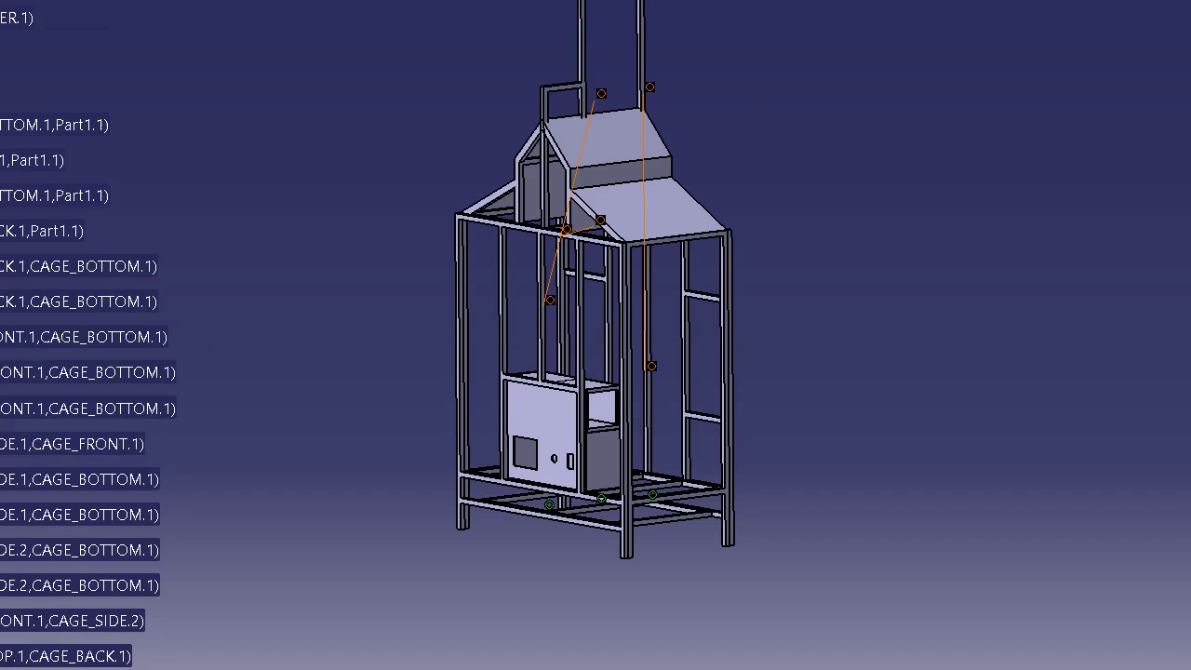
pyautogui.rightClick(0, 322)
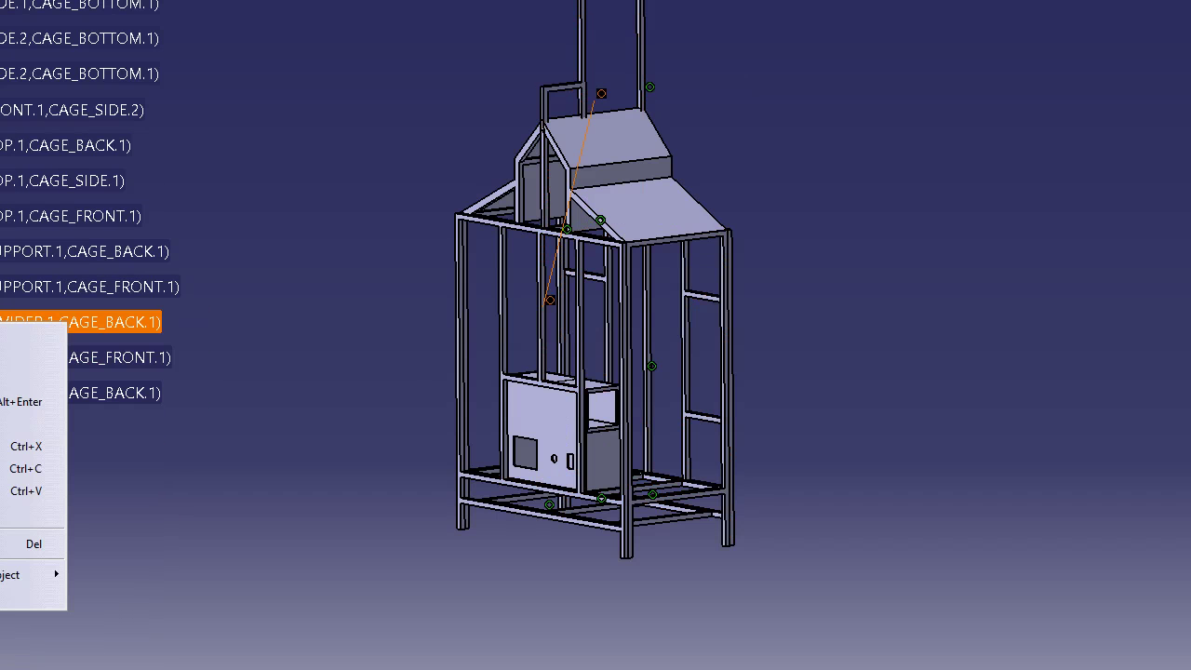
pyautogui.click(0, 393)
pyautogui.click(0, 322)
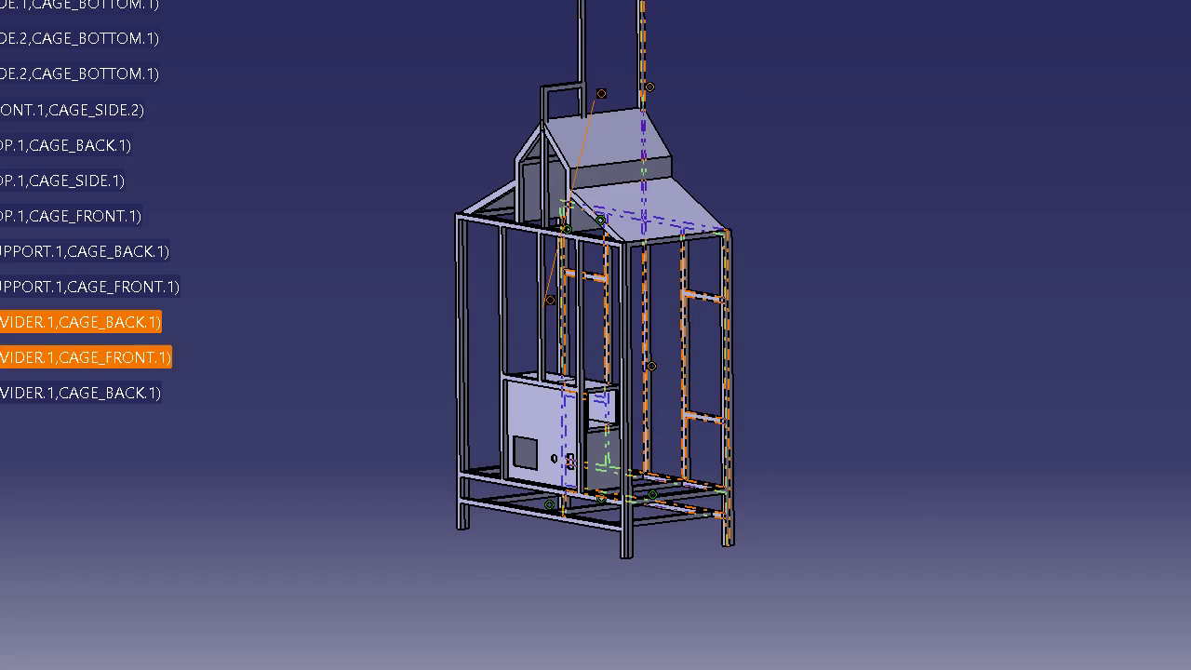
pyautogui.keyDown('shift'); pyautogui.click(0, 390); pyautogui.keyUp('shift')
pyautogui.rightClick(0, 388)
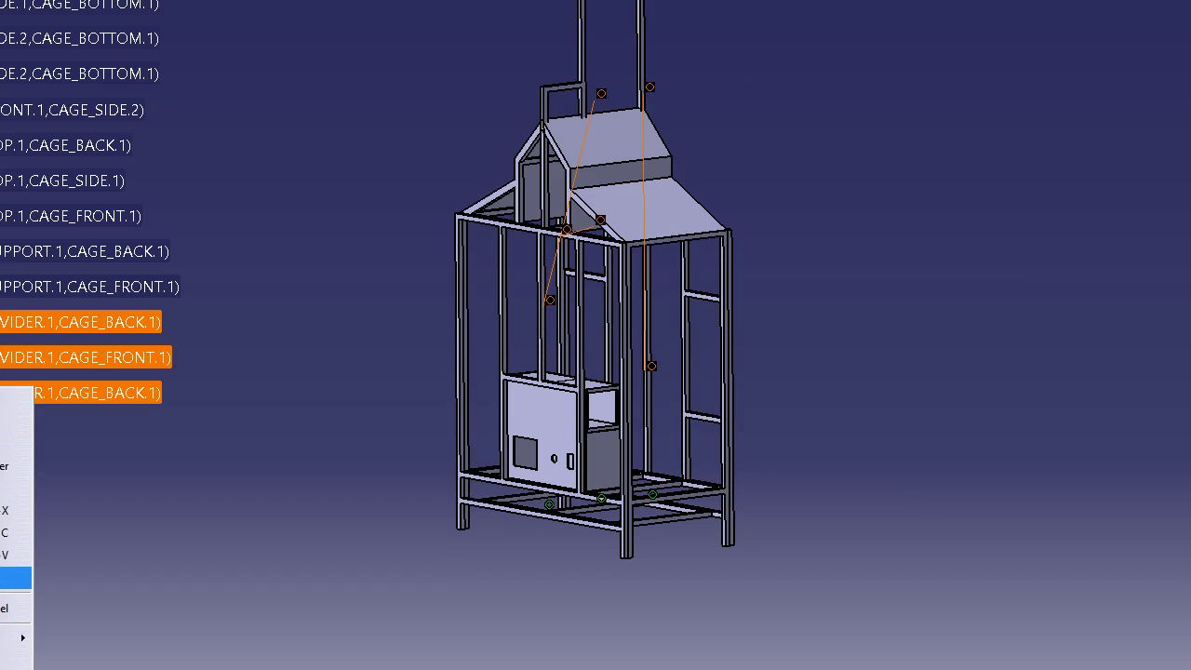
pyautogui.click(8, 608)
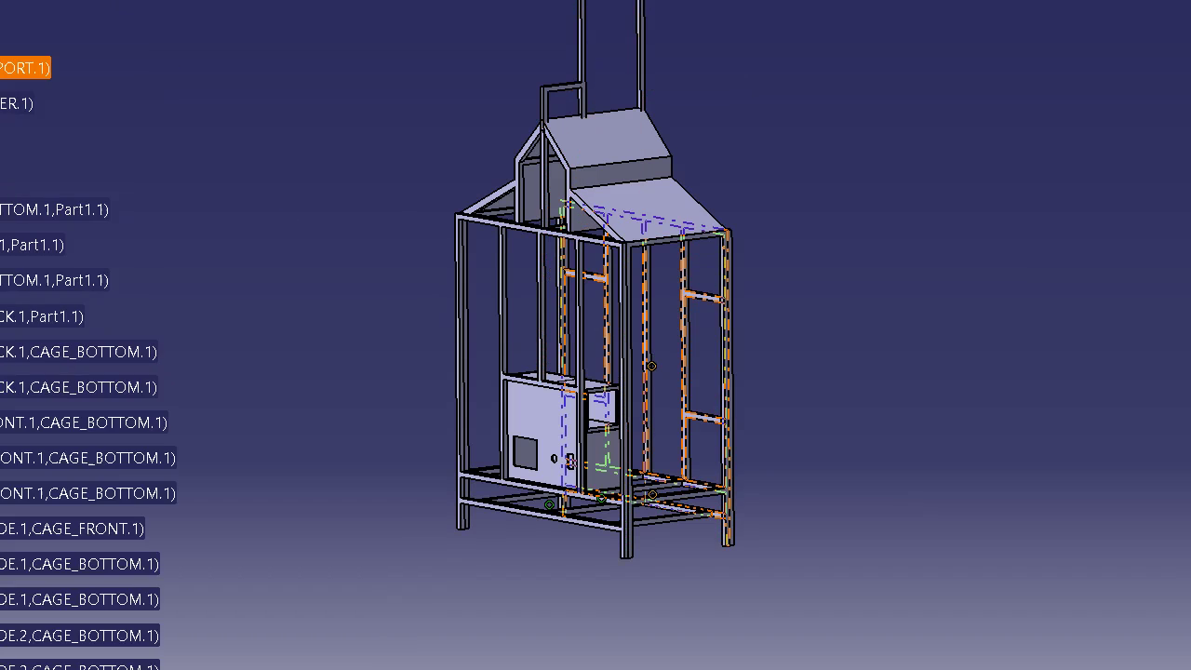
# Attach the compass to CAGE_DIVIDER above the cage roof and rotate the part with it
pyautogui.click(8, 444)
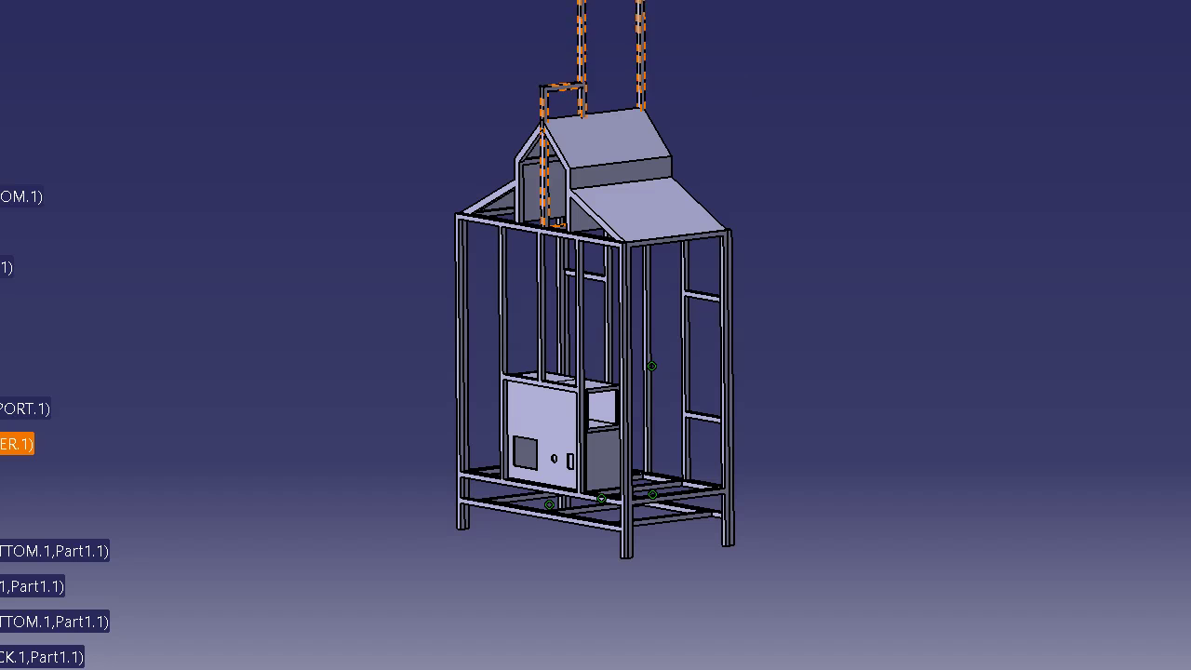
pyautogui.moveTo(1190, 0); pyautogui.dragTo(640, 66)
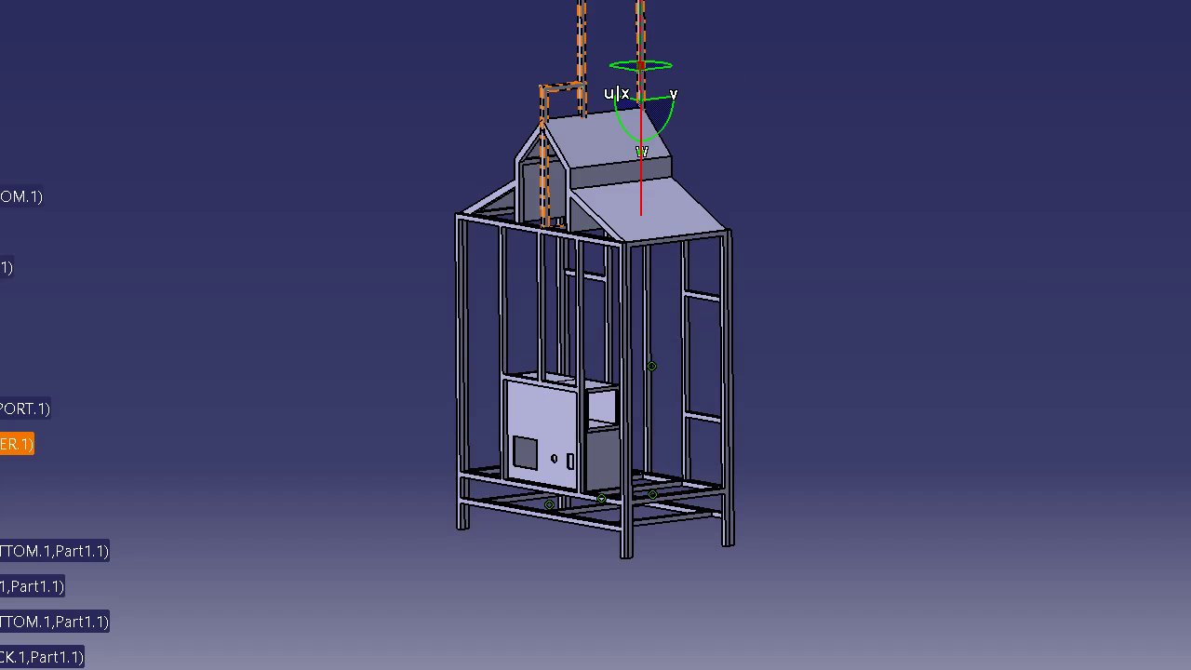
pyautogui.moveTo(624, 132); pyautogui.dragTo(918, 348)
# Add a coincidence constraint with Opposite orientation between the outer face of CAGE_DIVIDER's upright and the inner face of CAGE_FRONT
pyautogui.moveTo(665, 384); pyautogui.dragTo(574, 334, button='middle')
pyautogui.moveTo(726, 358); pyautogui.dragTo(592, 257, button='middle')
pyautogui.scroll(-1, 833, 301)
pyautogui.moveTo(834, 303); pyautogui.dragTo(855, 163, button='middle')
pyautogui.moveTo(279, 233); pyautogui.dragTo(579, 380, button='middle')
pyautogui.moveTo(716, 18); pyautogui.dragTo(664, 288, button='middle')
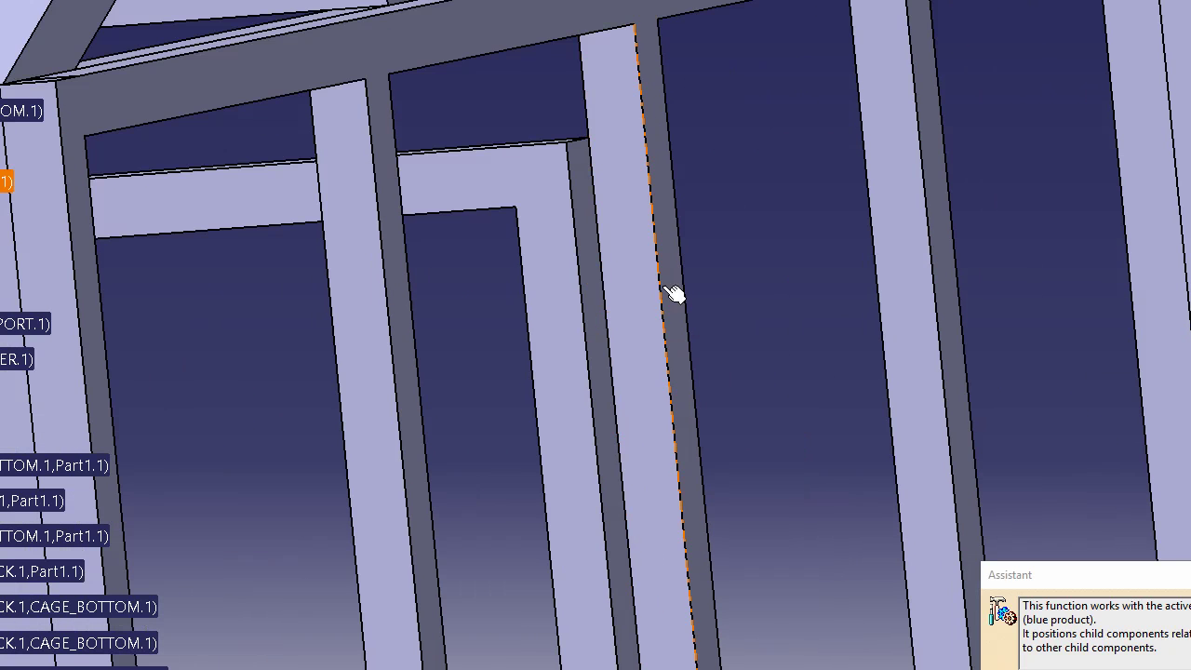
pyautogui.click(588, 177)
pyautogui.moveTo(497, 314); pyautogui.dragTo(679, 103, button='middle')
pyautogui.click(675, 97)
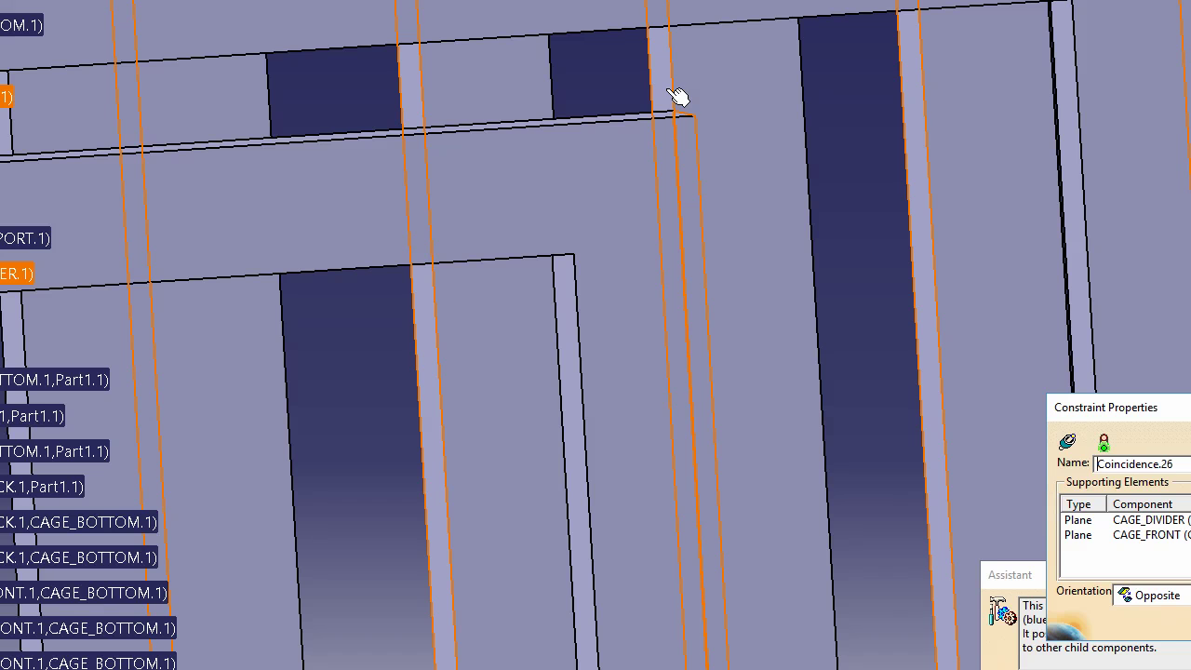
pyautogui.moveTo(725, 251); pyautogui.dragTo(806, 363, button='middle')
pyautogui.press('Return')
# Make CAGE_DIVIDER's underside coincident with the top face of CAGE_BOTTOM in Opposite orientation and update the assembly
pyautogui.moveTo(831, 507); pyautogui.dragTo(732, 387, button='middle')
pyautogui.moveTo(678, 170); pyautogui.dragTo(563, 220, button='middle')
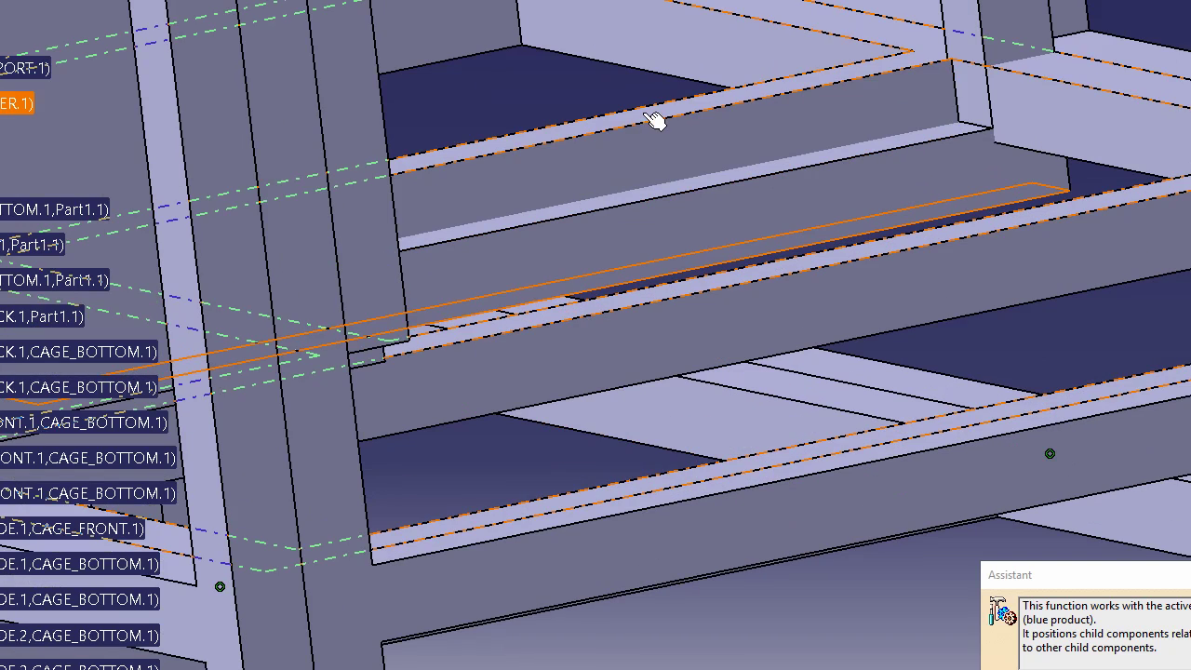
pyautogui.click(654, 121)
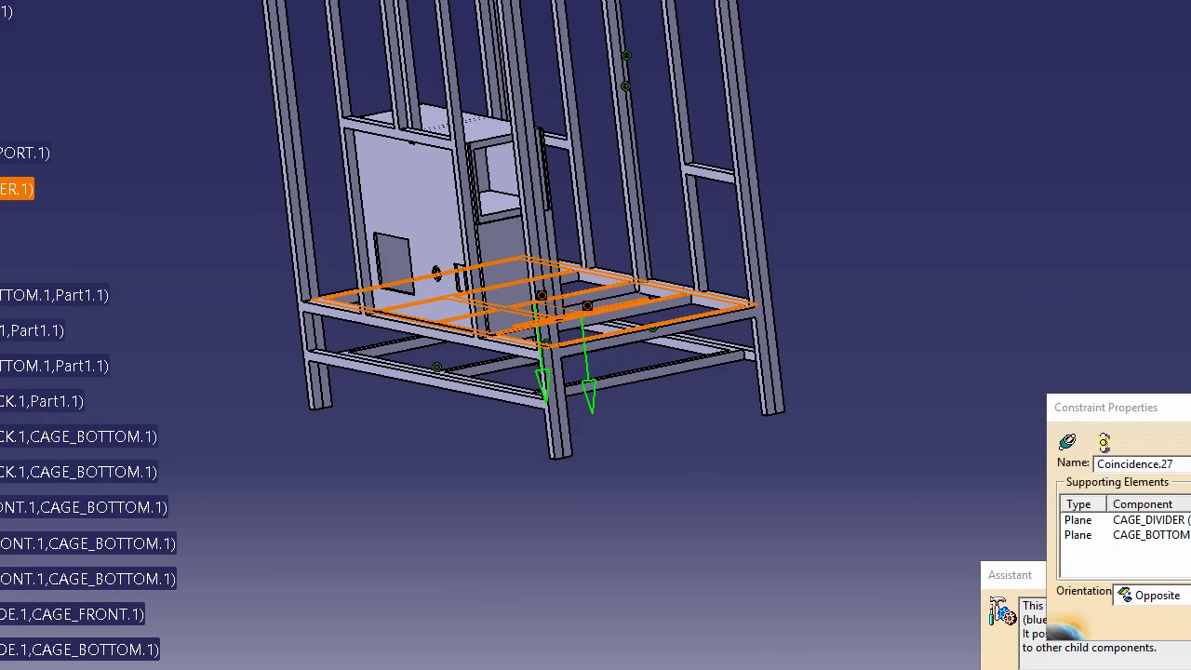
pyautogui.press('Return')
pyautogui.hotkey('ctrl', 'u')
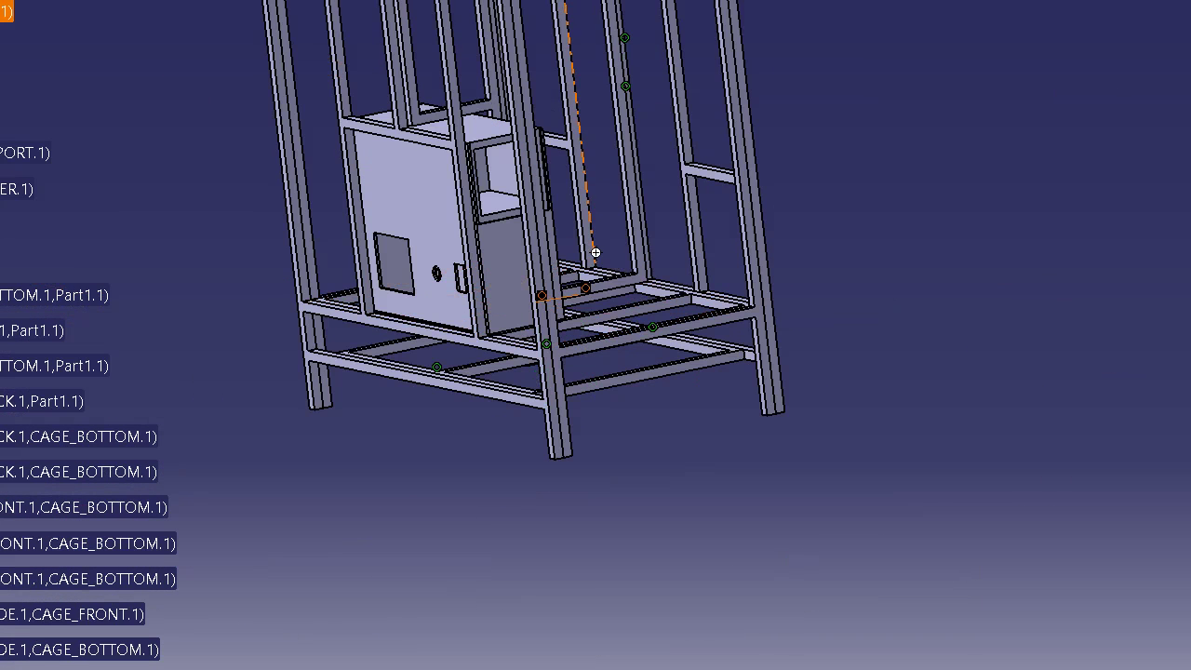
# Add a coincidence with Same orientation between the side faces of CAGE_DIVIDER's upright and CAGE_FRONT's middle upright, and update the assembly
pyautogui.scroll(-5, 593, 252)
pyautogui.moveTo(592, 252); pyautogui.dragTo(387, 183, button='middle')
pyautogui.scroll(1, 386, 183)
pyautogui.scroll(-1, 614, 328)
pyautogui.moveTo(614, 329); pyautogui.dragTo(789, 382, button='middle')
pyautogui.scroll(1, 790, 382)
pyautogui.click(1190, 104)
pyautogui.moveTo(577, 414); pyautogui.dragTo(393, 196, button='middle')
pyautogui.click(656, 244)
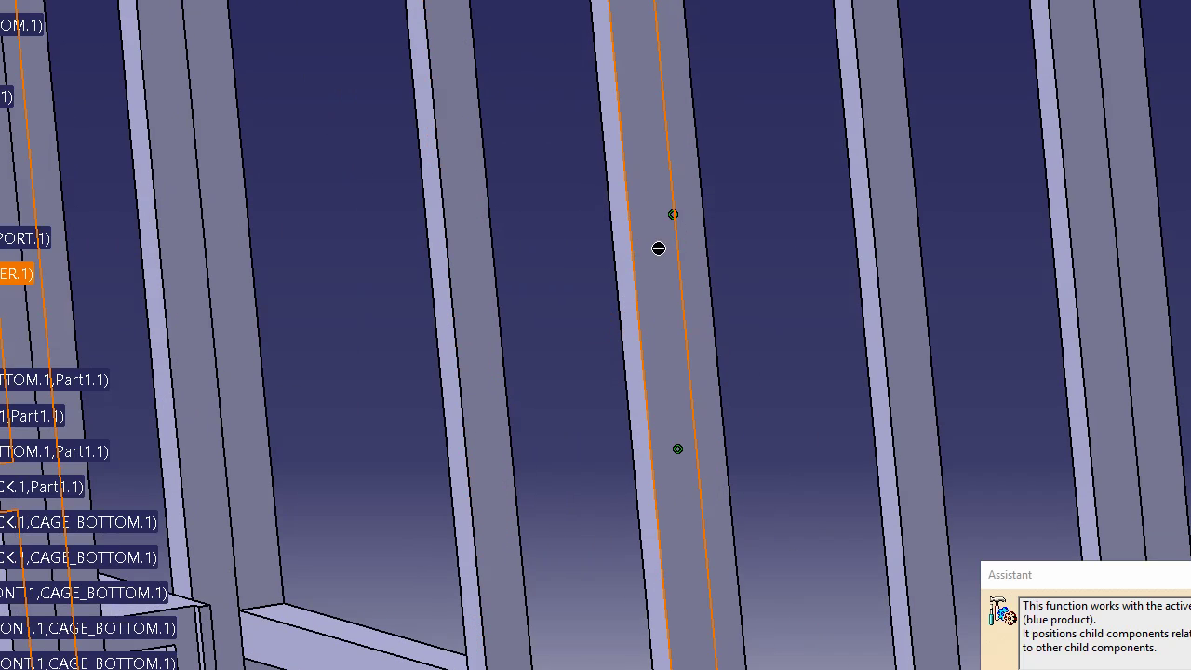
pyautogui.click(705, 254)
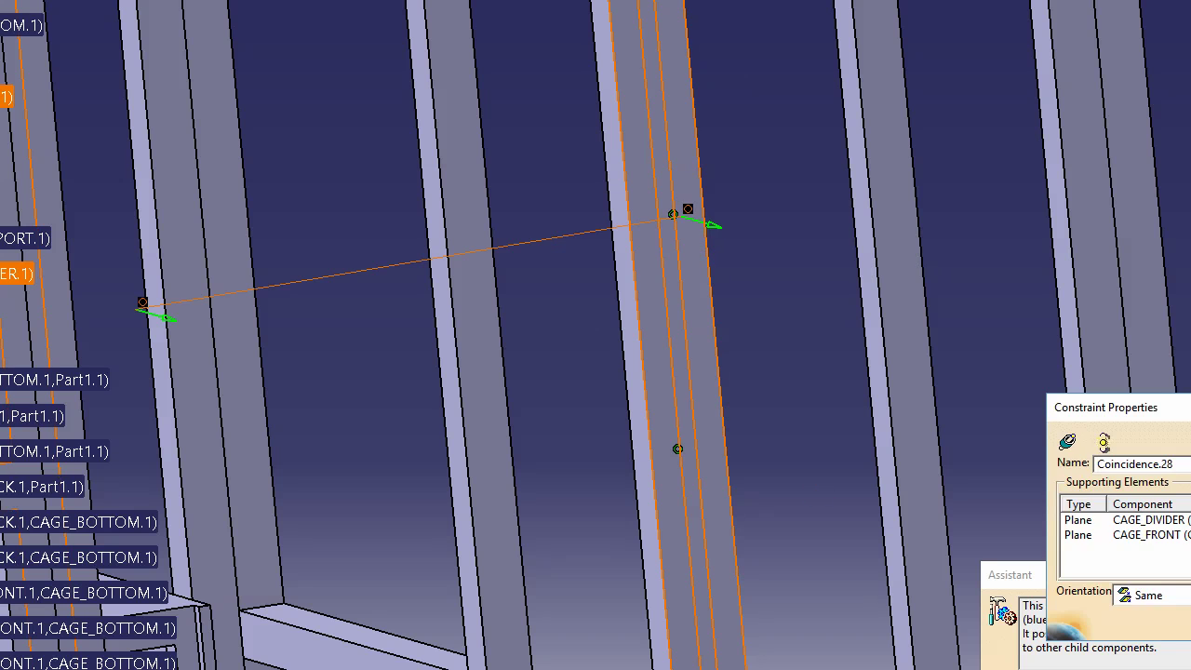
pyautogui.press('Return')
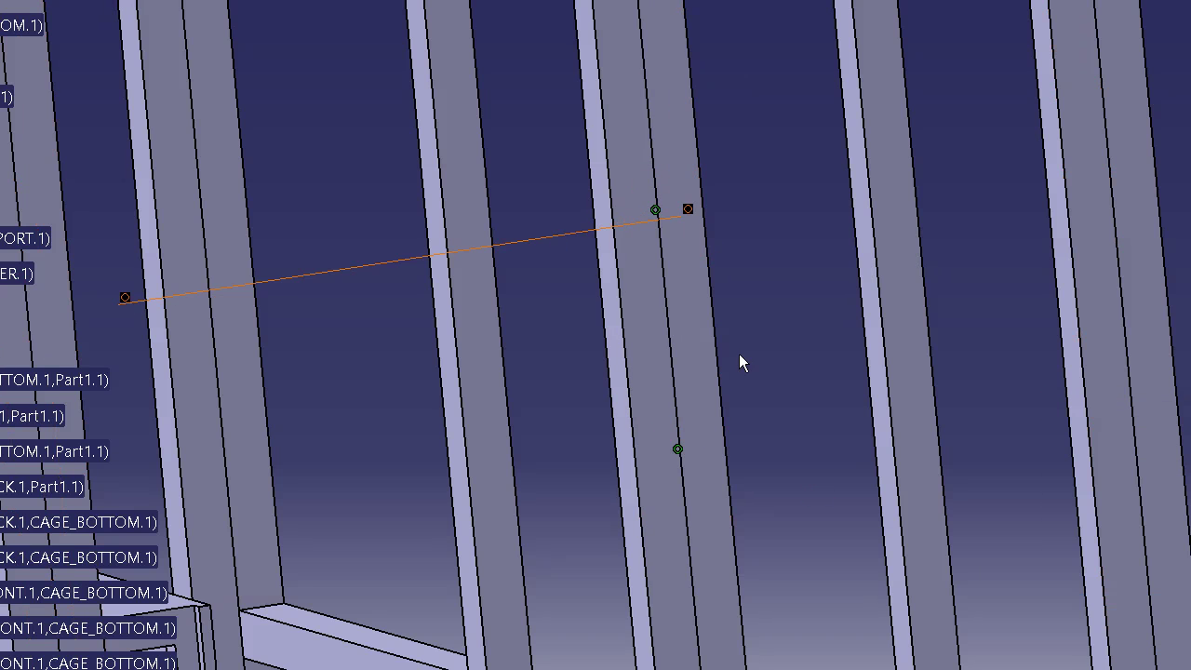
# Hide the coincidence constraints of the support and CAGE_DIVIDER, from the support's CAGE_BACK constraint through the last CAGE_FRONT one
pyautogui.moveTo(773, 325); pyautogui.dragTo(470, 385, button='middle')
pyautogui.scroll(-5, 19, 445)
pyautogui.click(18, 402)
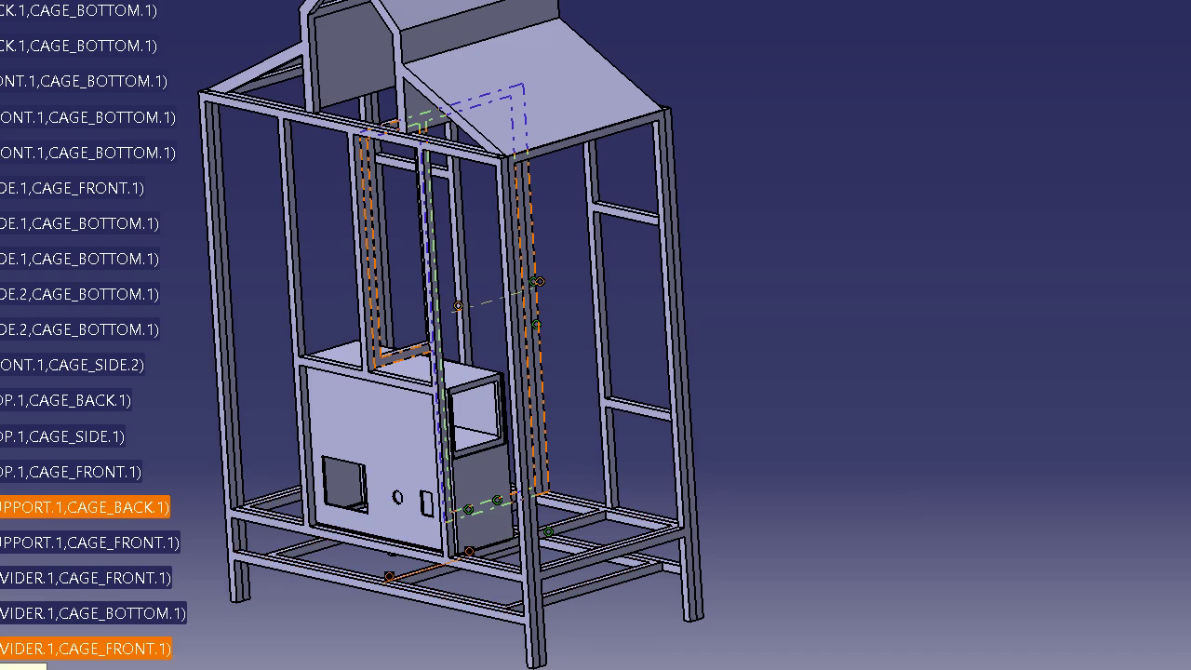
pyautogui.keyDown('shift'); pyautogui.click(4, 648); pyautogui.keyUp('shift')
pyautogui.rightClick(4, 644)
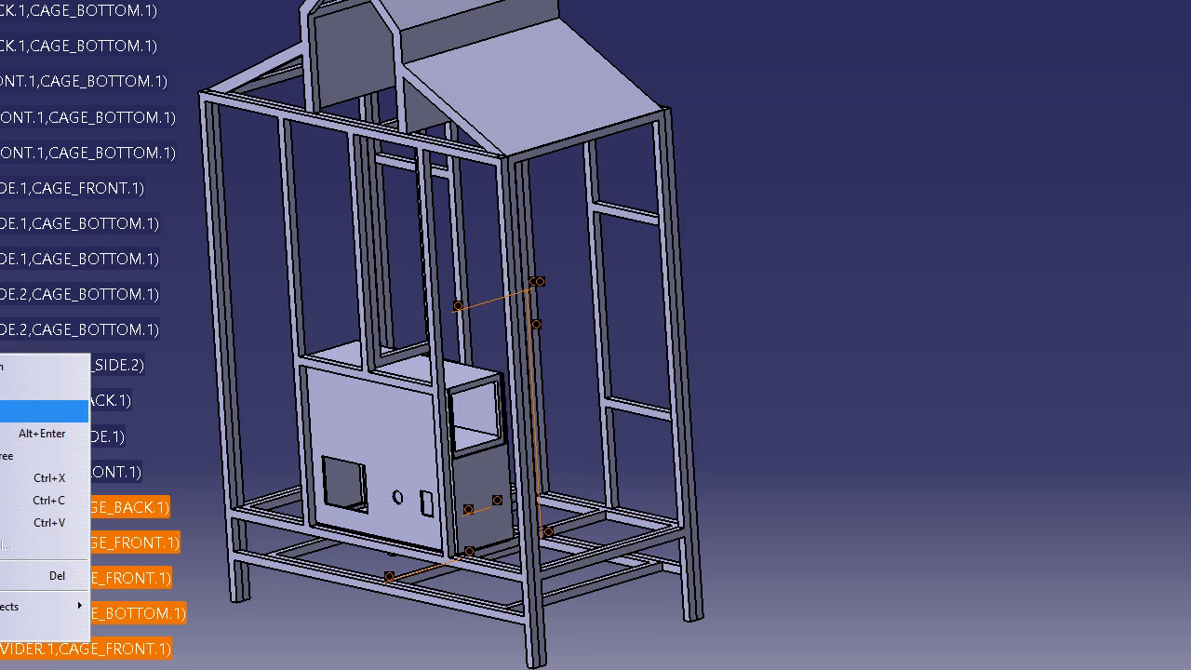
pyautogui.click(37, 411)
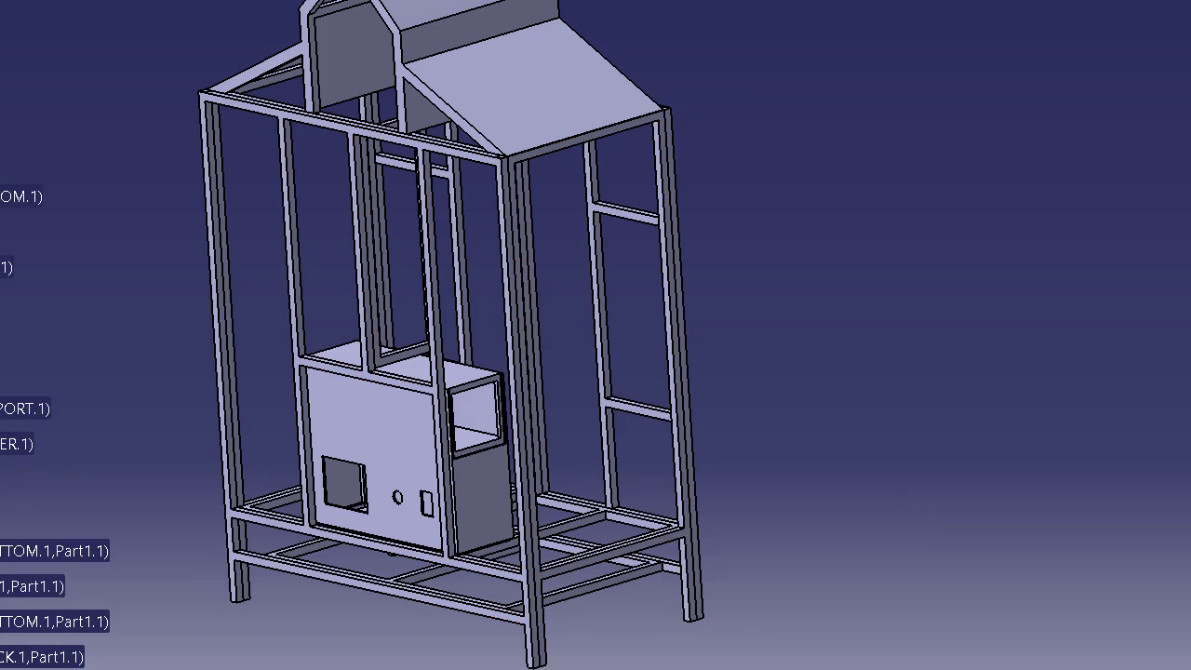
# Switch the 3D view from parallel to perspective projection and inspect the finished cage
pyautogui.moveTo(537, 268); pyautogui.dragTo(564, 413, button='middle')
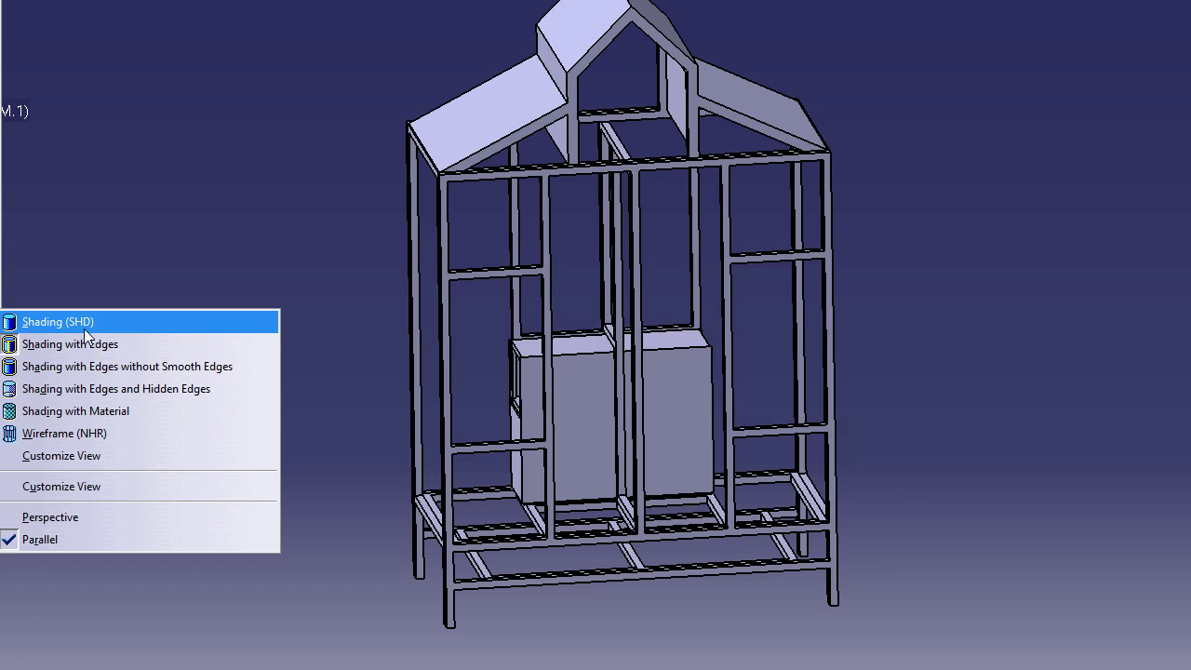
pyautogui.click(53, 514)
pyautogui.moveTo(585, 497); pyautogui.dragTo(632, 425, button='middle')
pyautogui.moveTo(561, 463); pyautogui.dragTo(559, 535, button='middle')
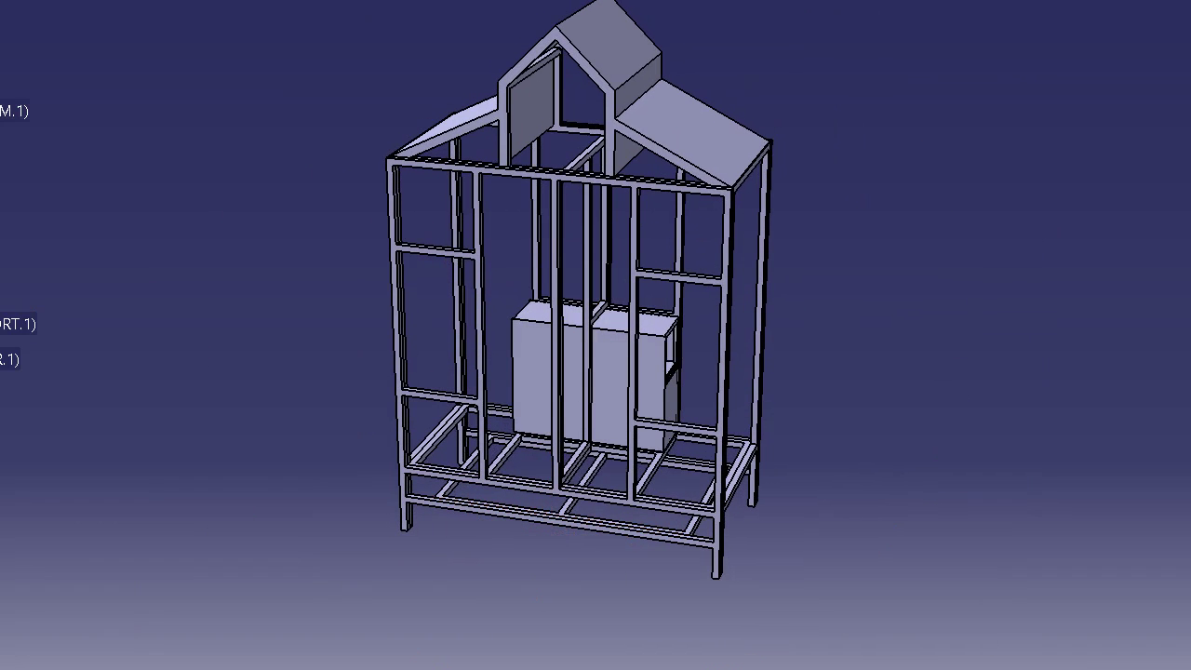
# Frame the whole cage in an angled view and capture an image of a rectangular area enclosing it
pyautogui.moveTo(464, 282); pyautogui.dragTo(425, 246, button='middle')
pyautogui.moveTo(545, 430); pyautogui.dragTo(707, 428, button='middle')
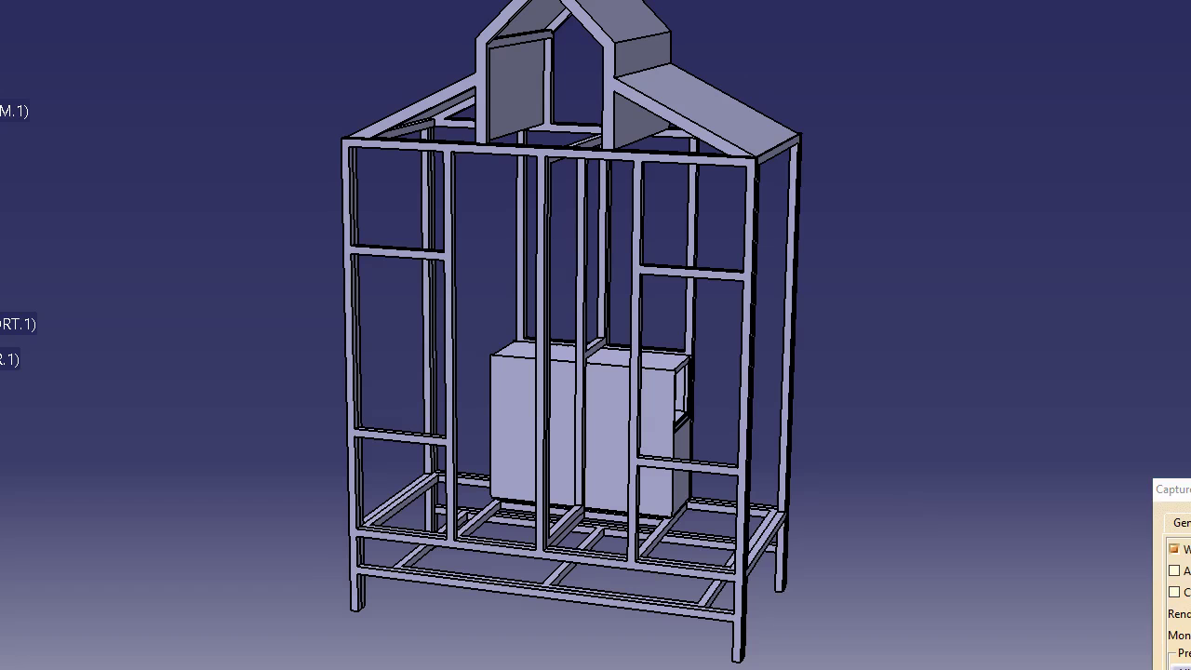
pyautogui.moveTo(218, 0)
pyautogui.mouseDown()
pyautogui.moveTo(778, 284)
pyautogui.moveTo(968, 669)
pyautogui.mouseUp()
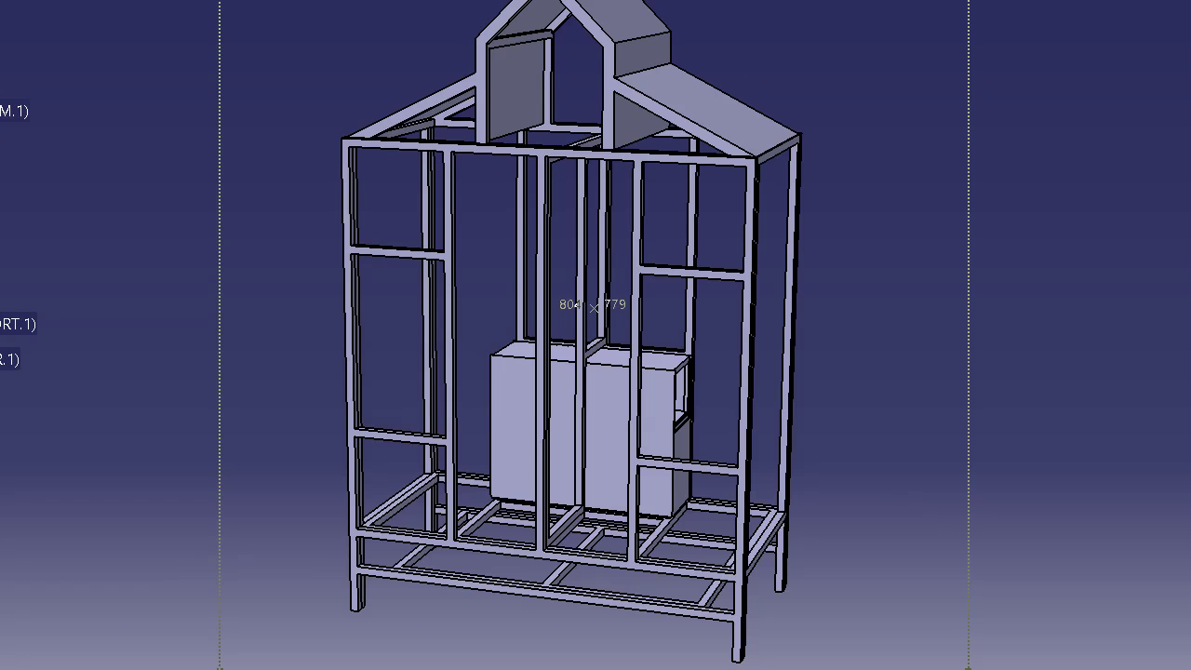
pyautogui.click(594, 306)
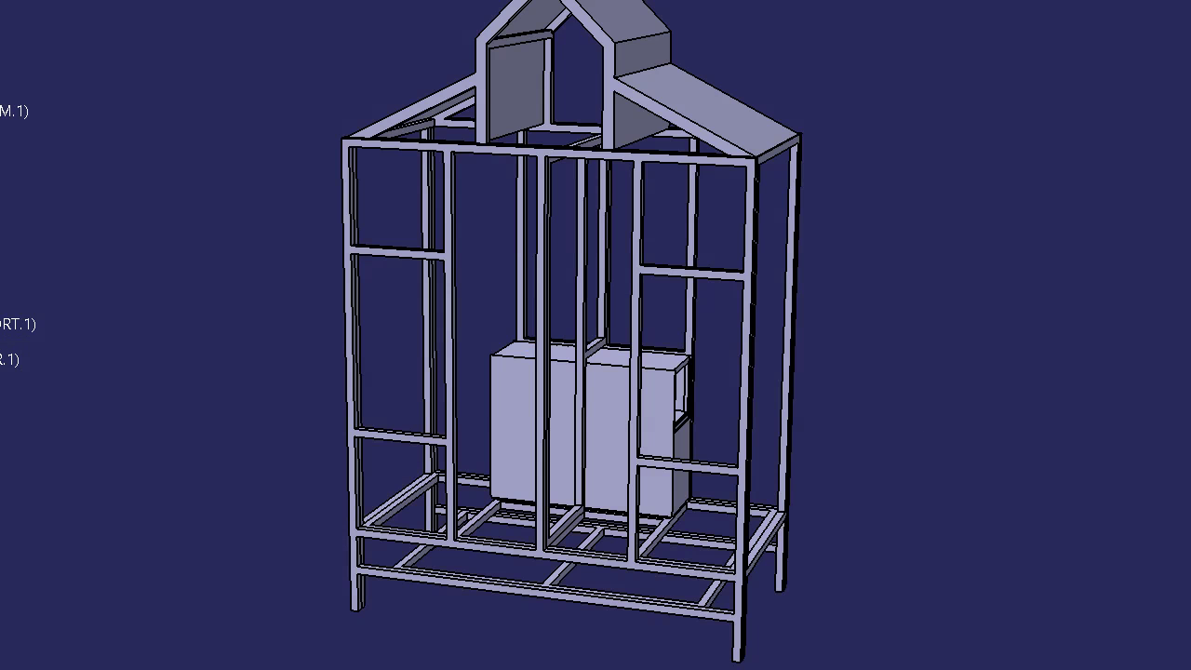